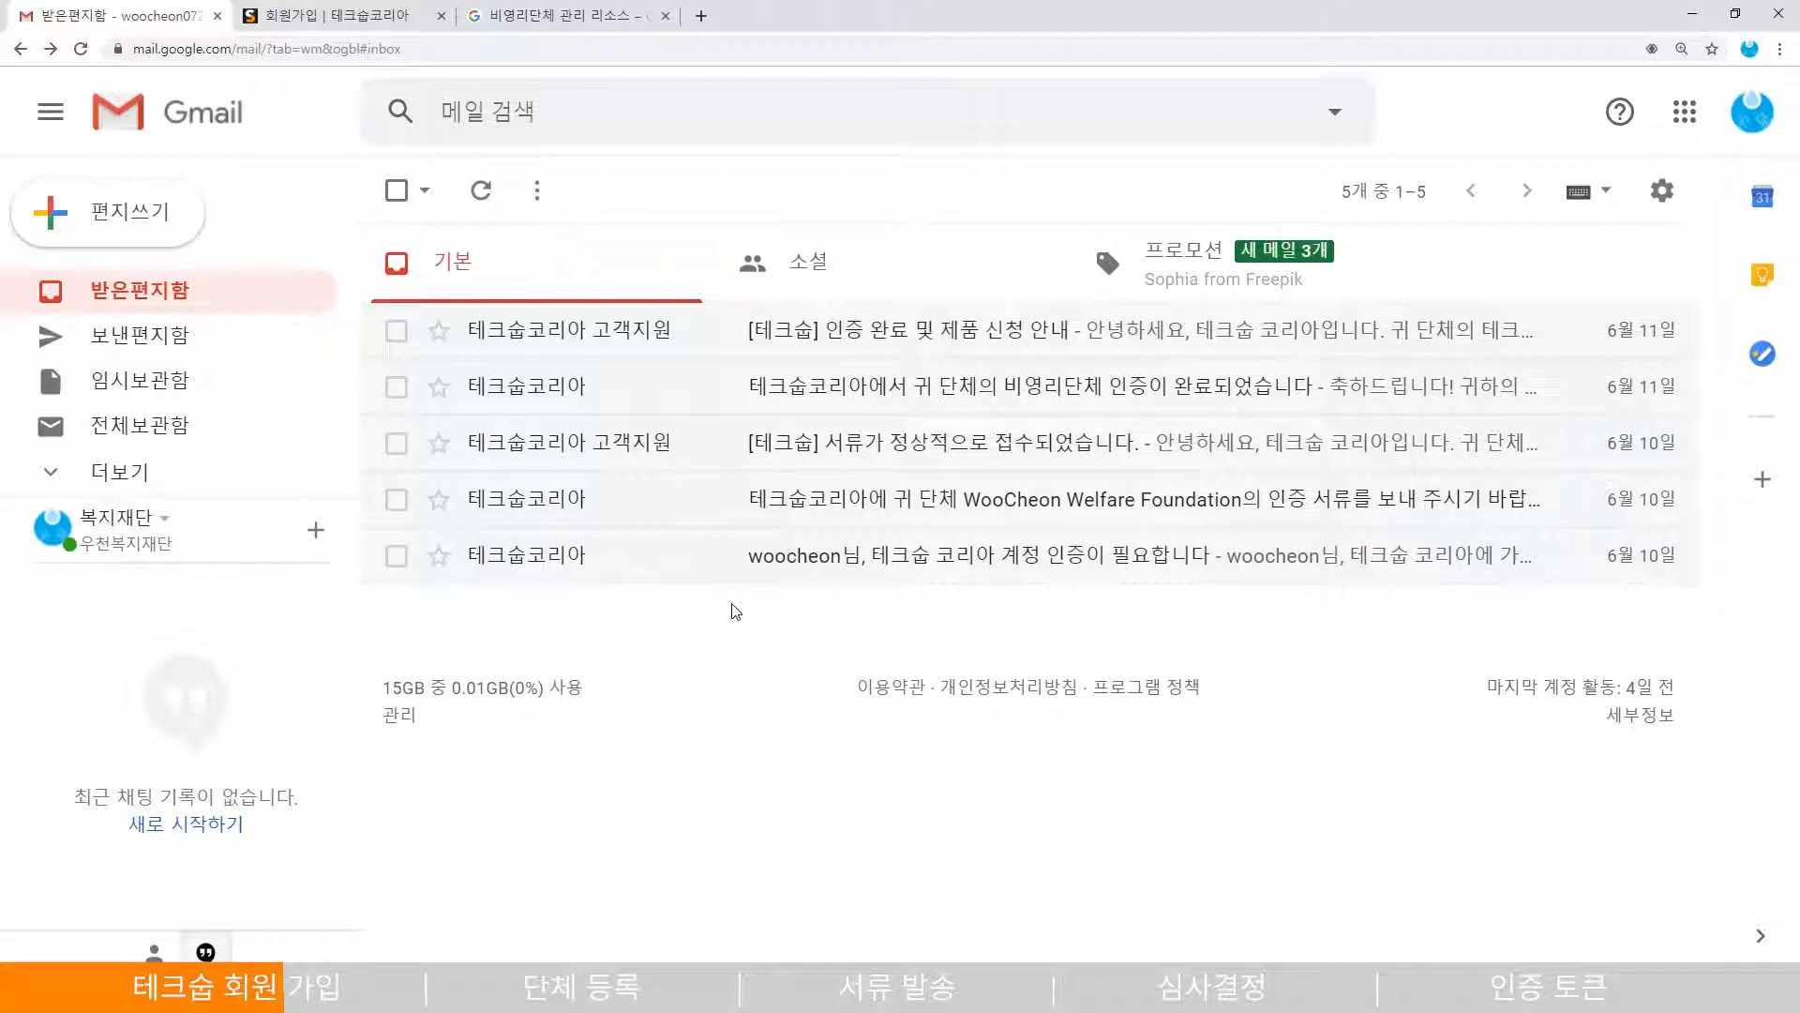
- Review the account-creation instruction in the TechSoup verification email, then return to the inbox
click(872, 560)
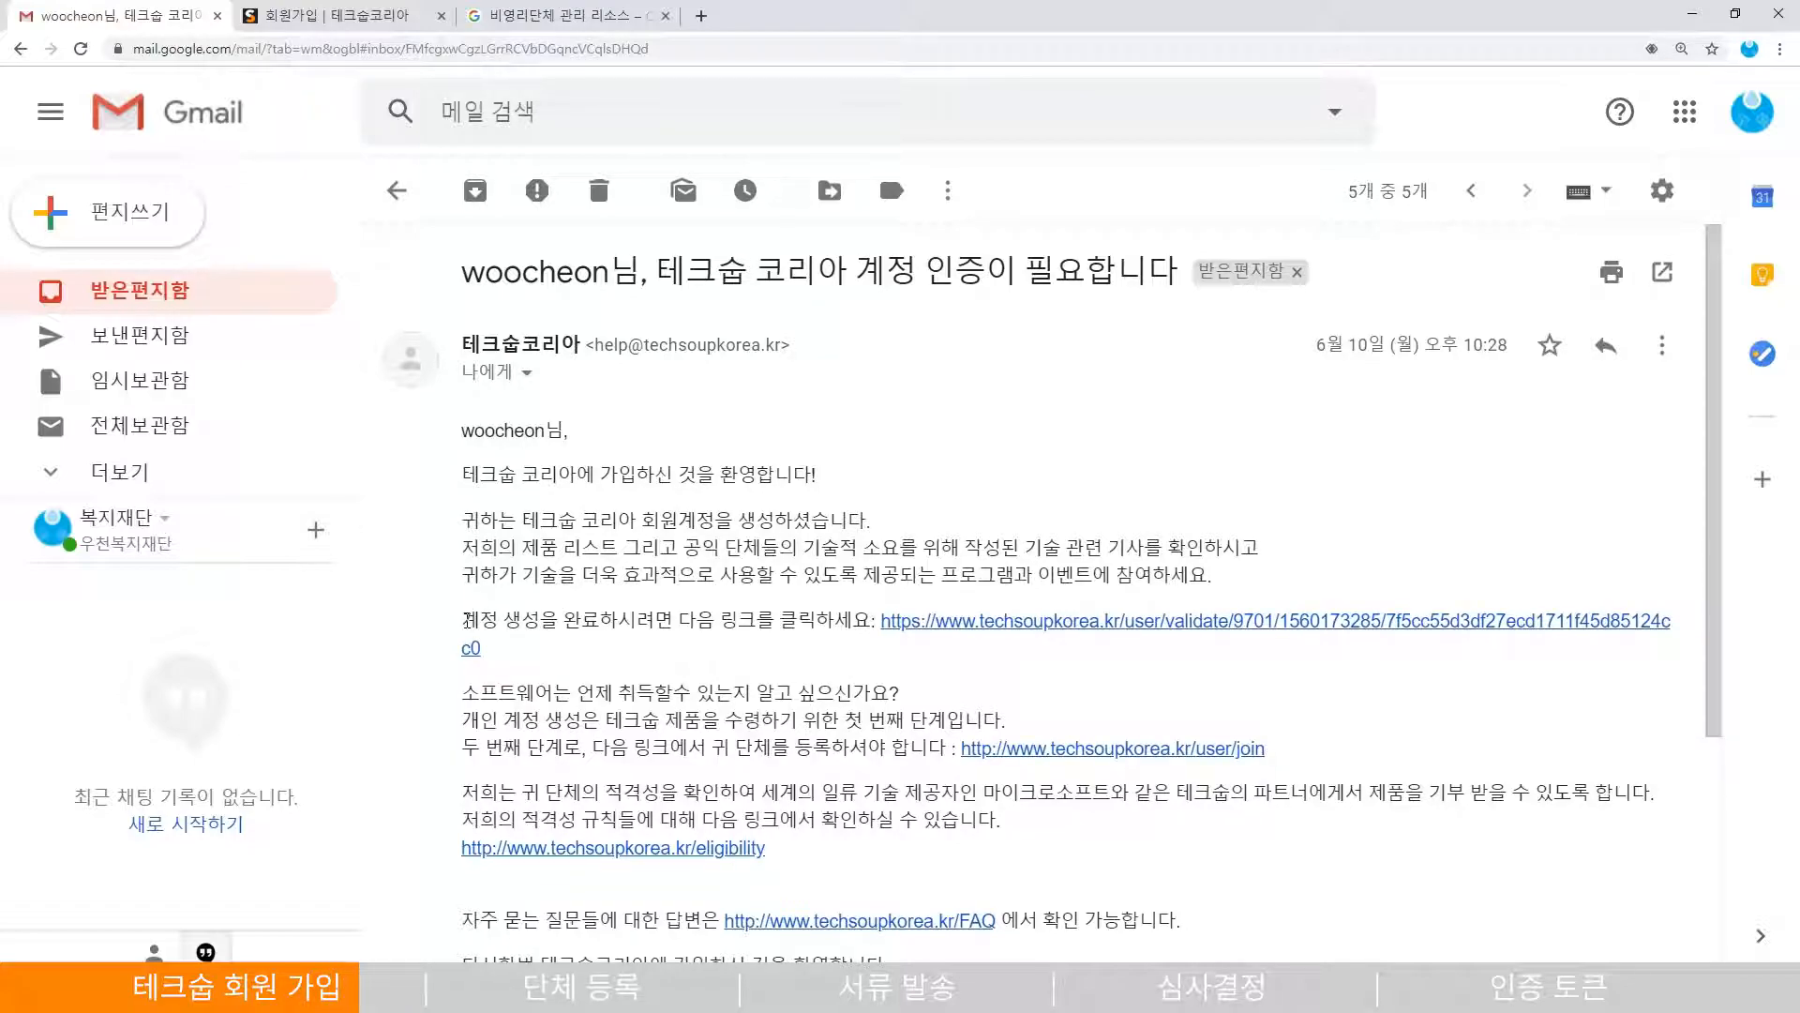
drag(462, 620, 799, 621)
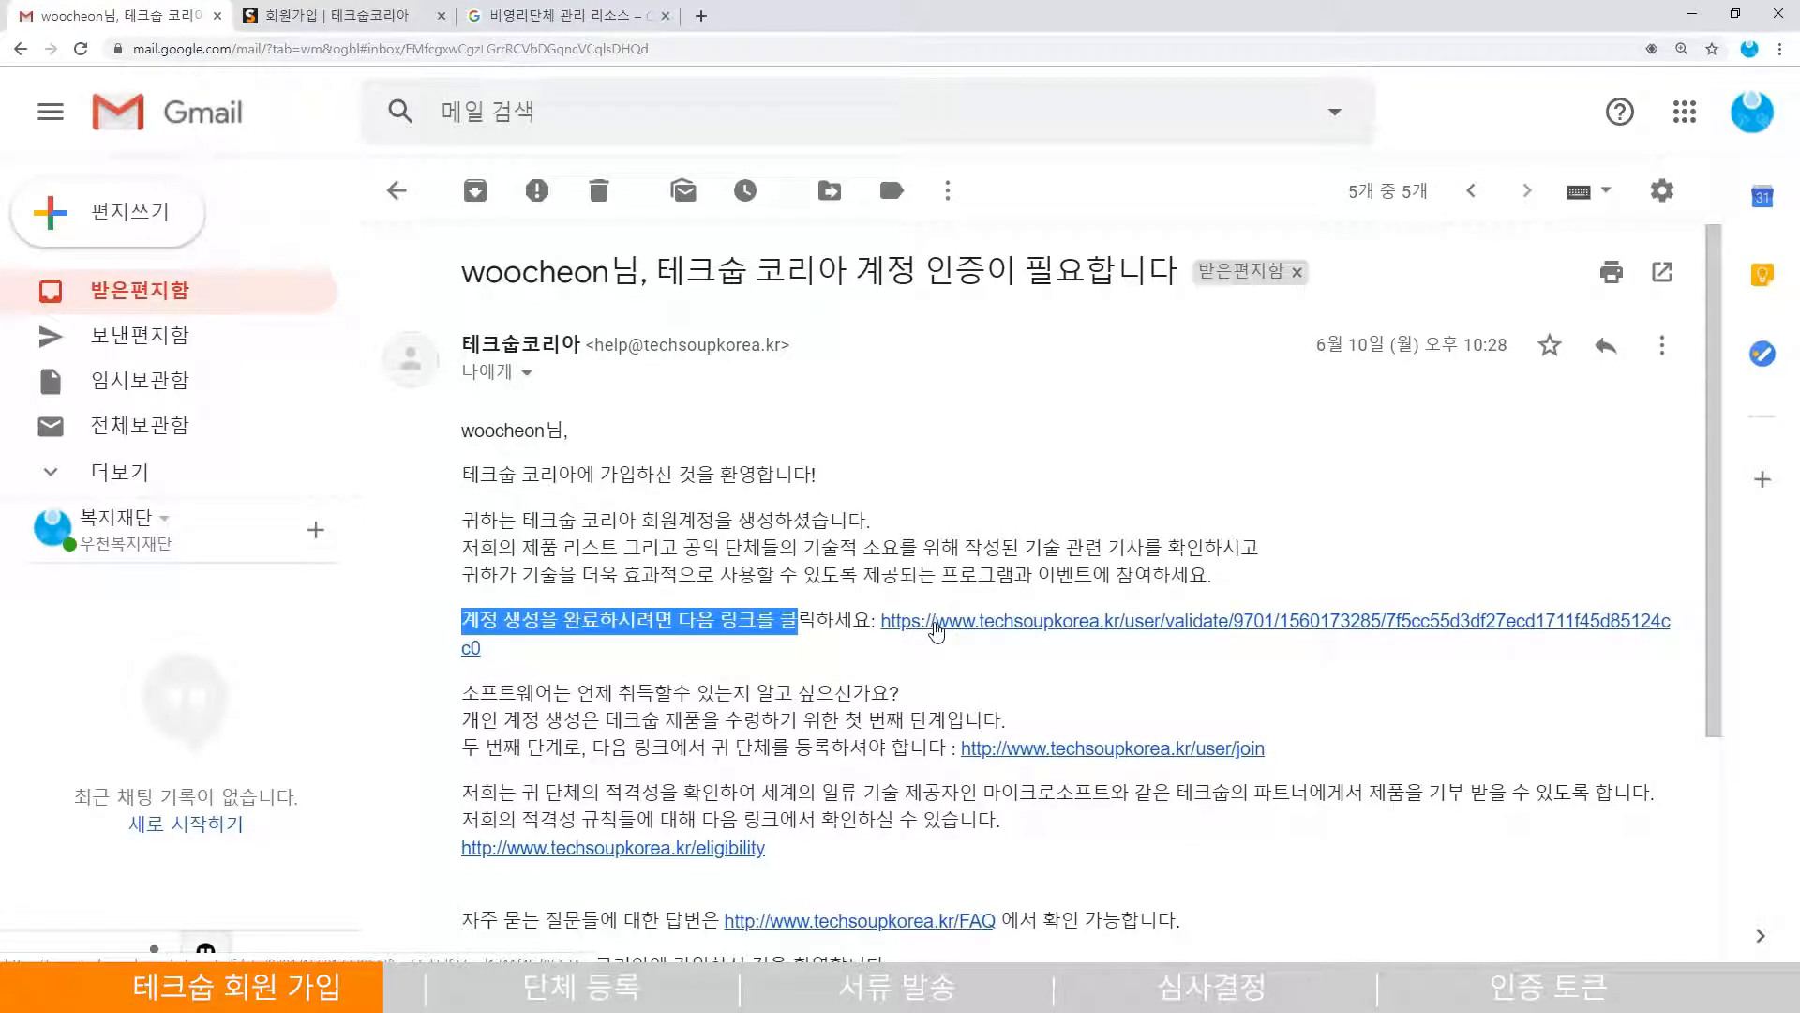
click(907, 662)
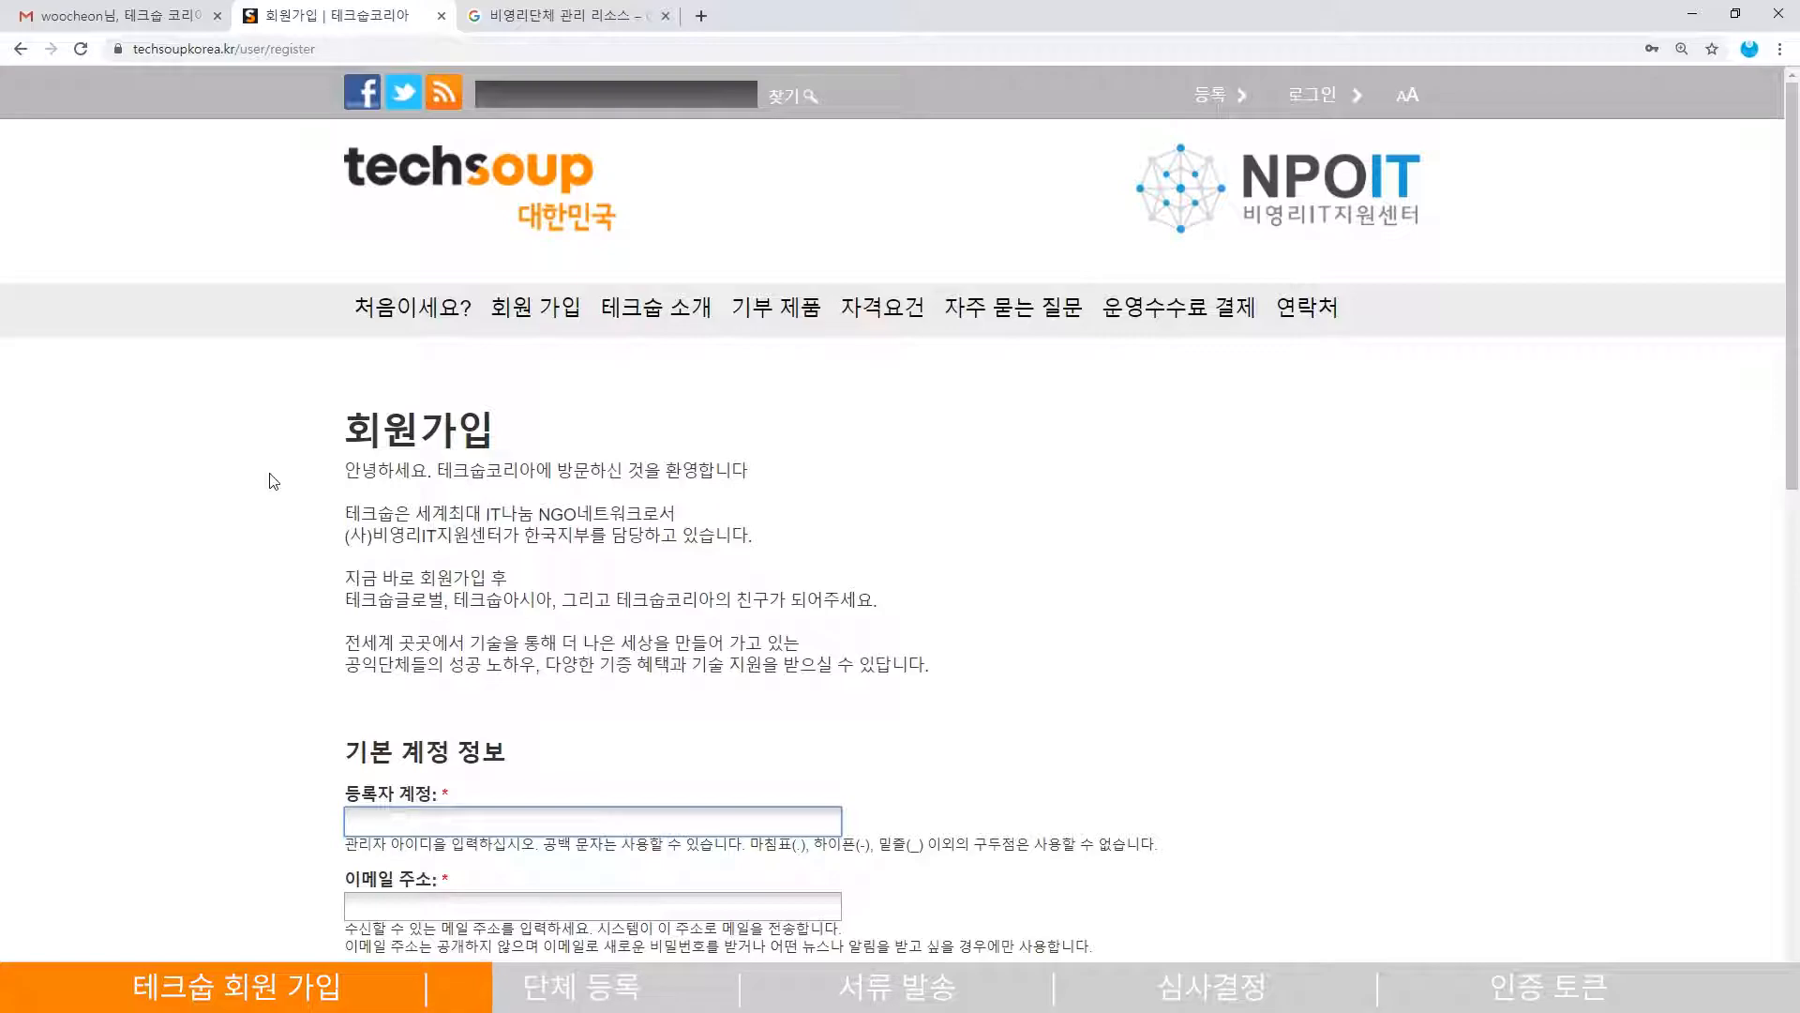
mouse_move(576, 328)
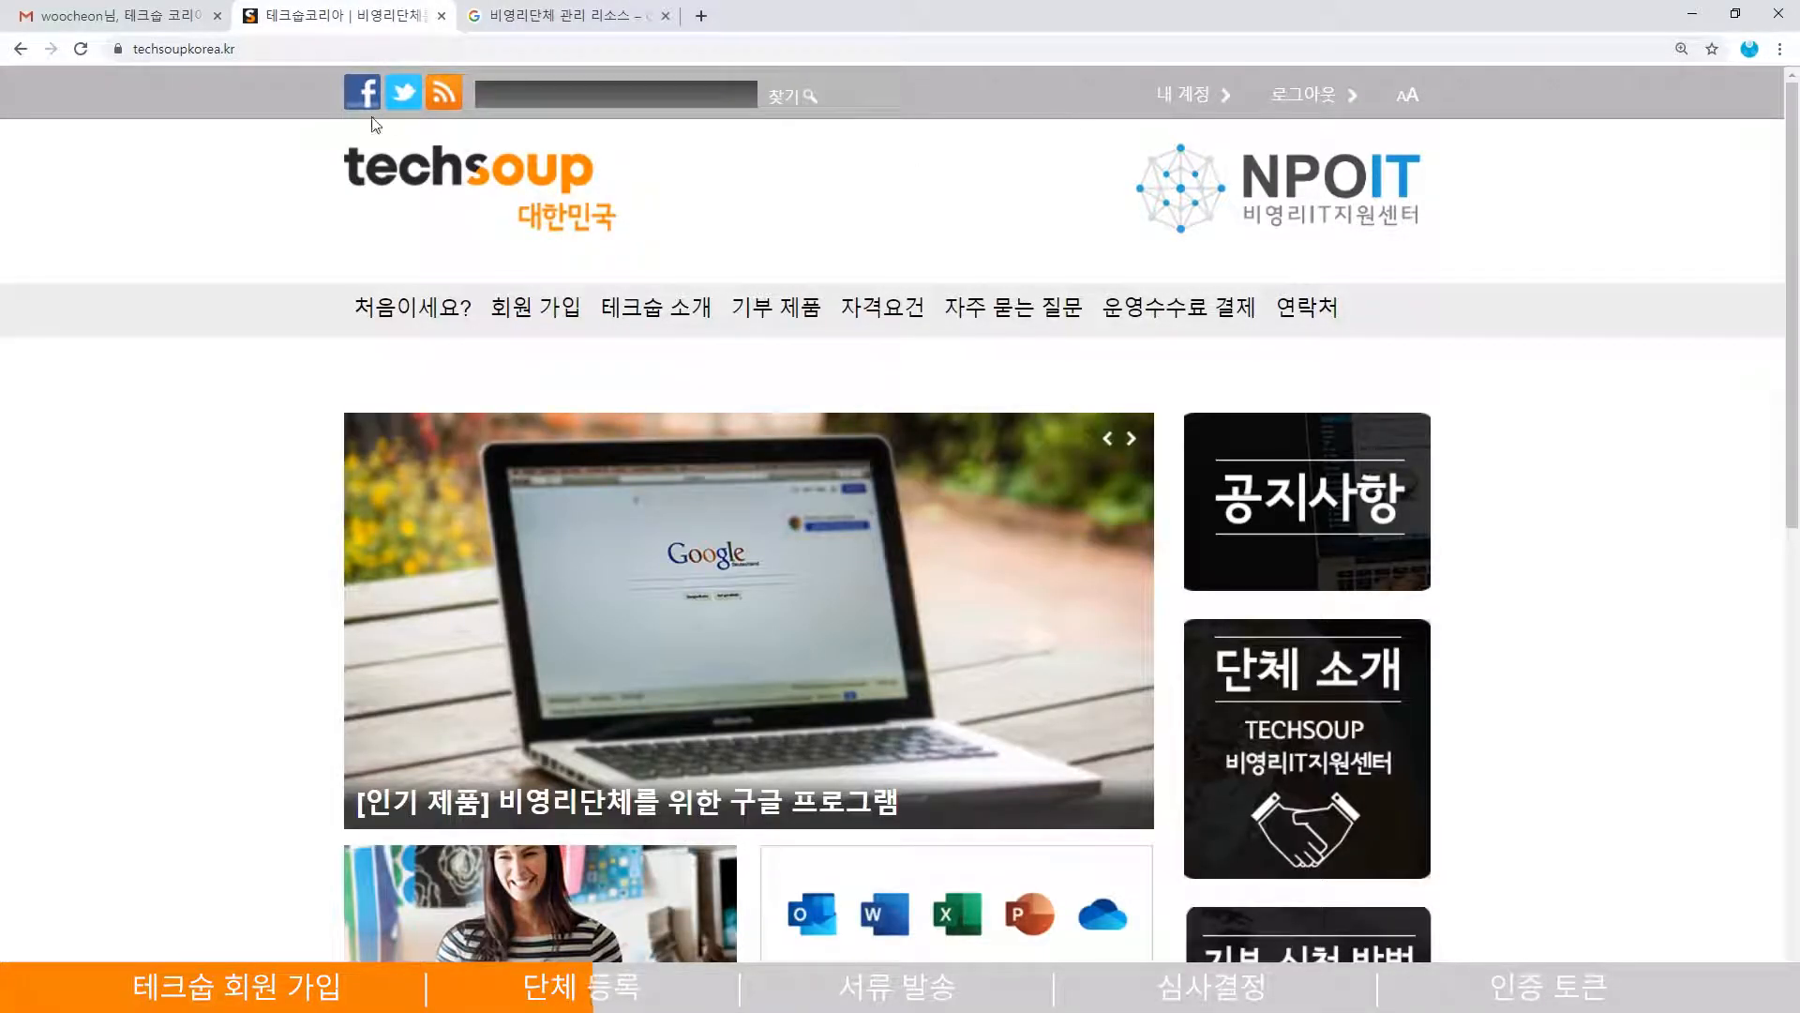
click(197, 17)
key(alt+Left)
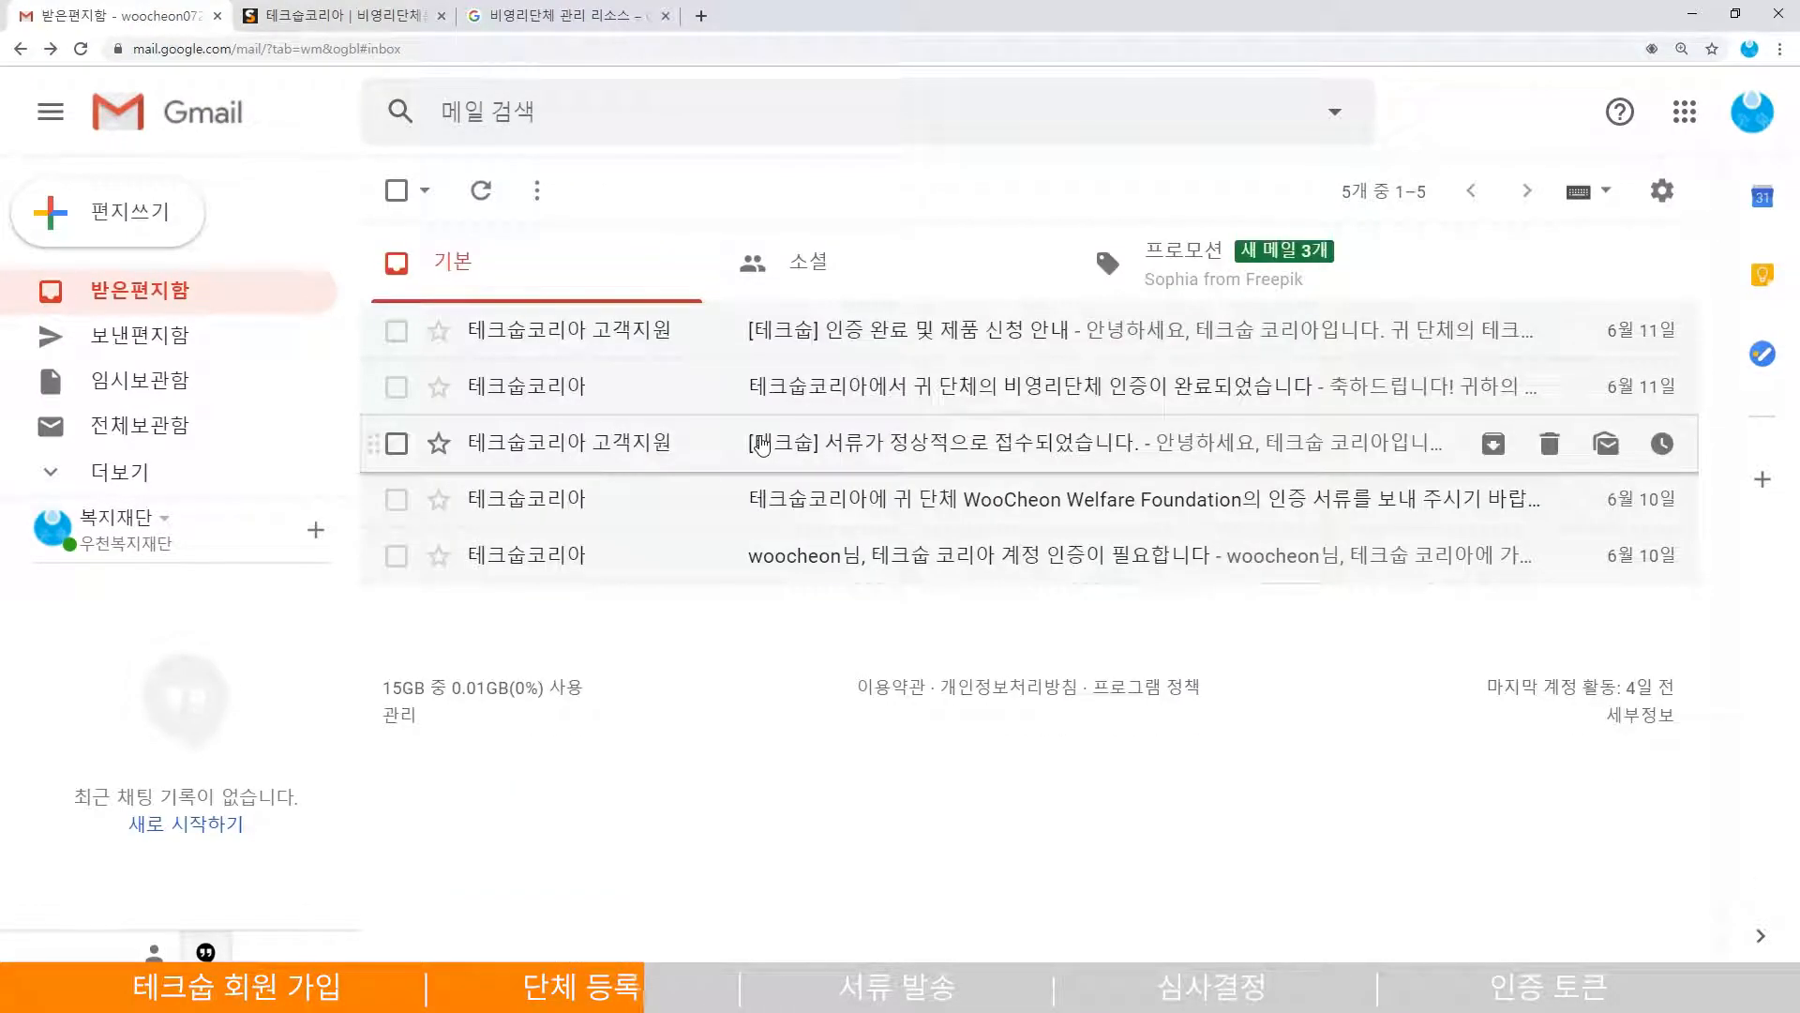
- Read the certification-documents request, marking the submission address and the required documents list
click(831, 506)
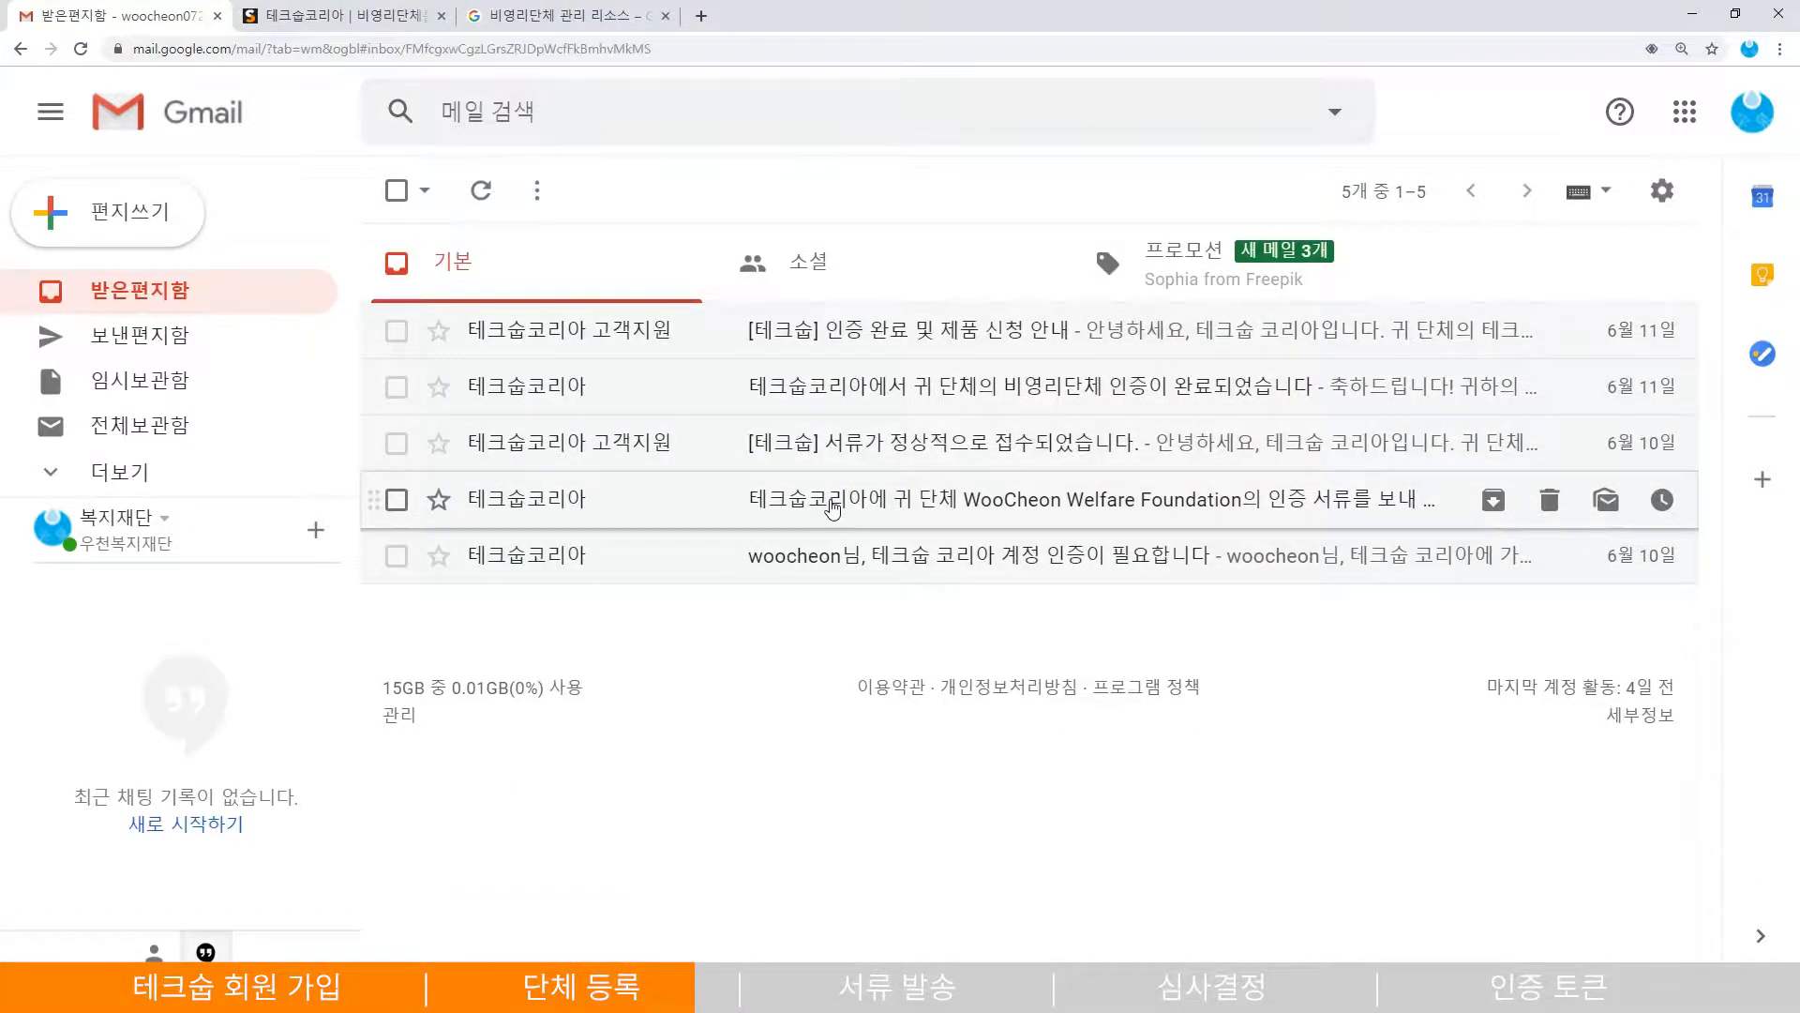
scroll(944, 516, down, 3)
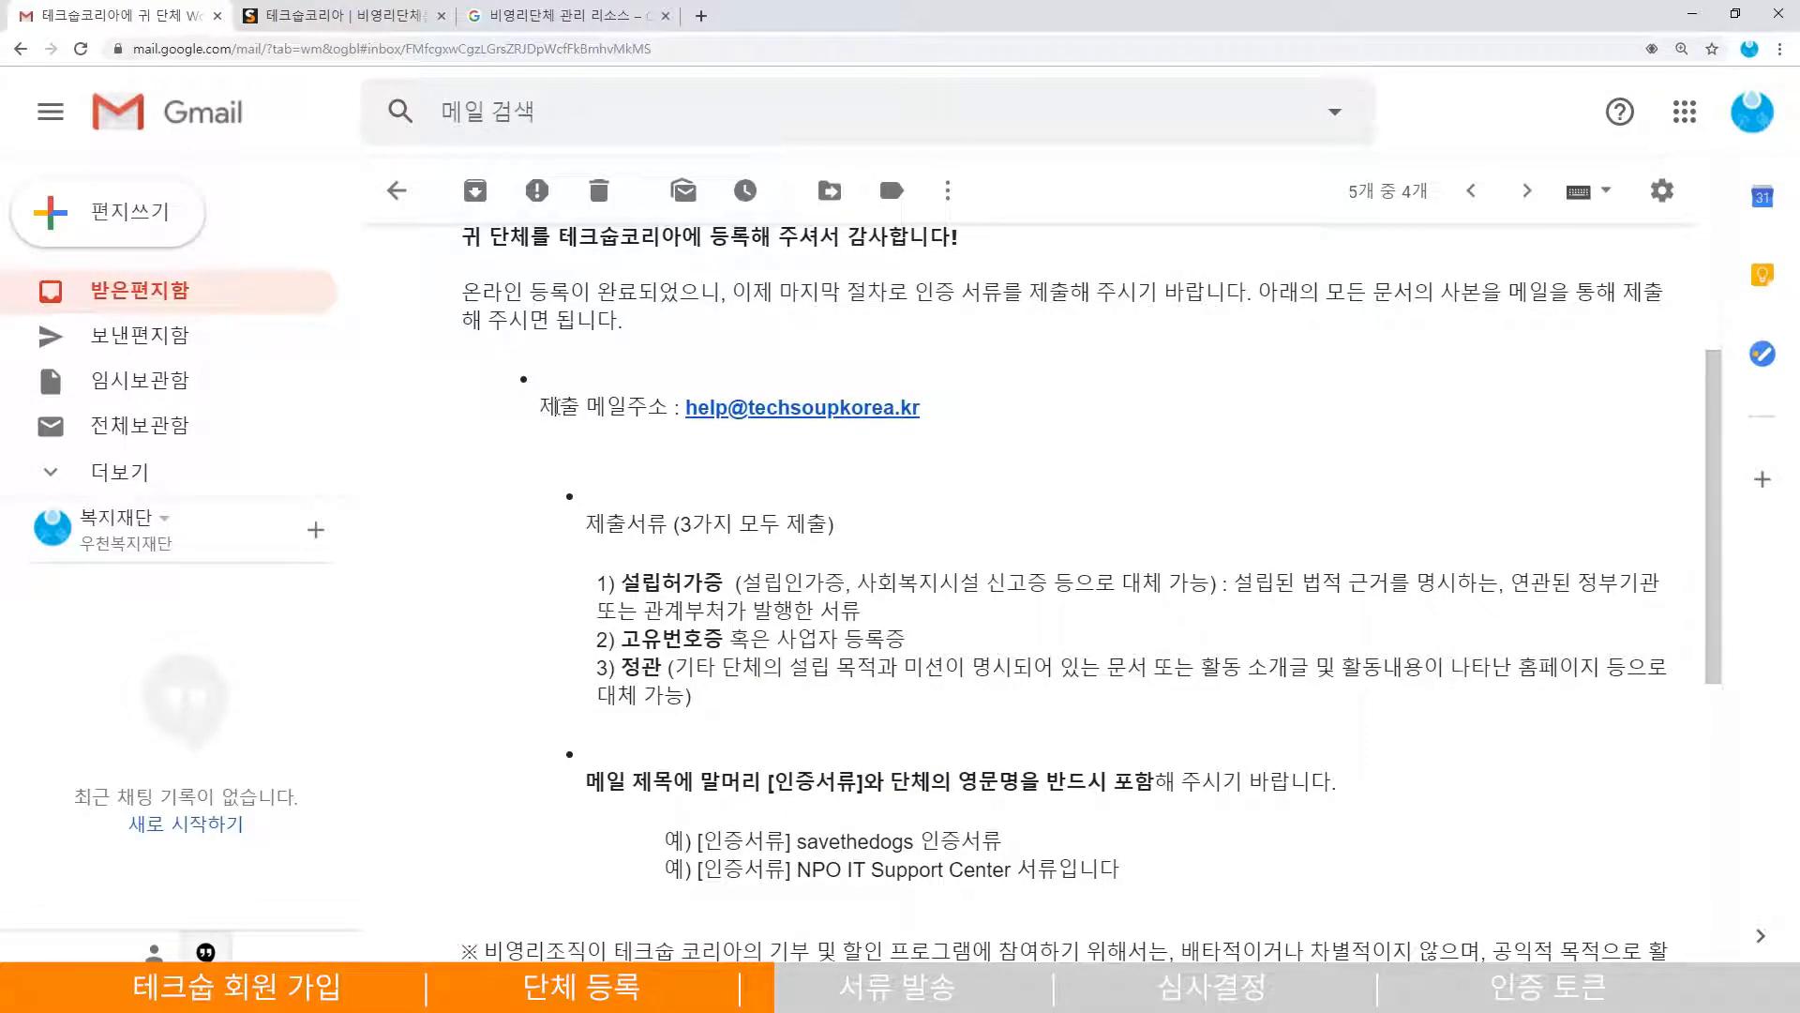
drag(539, 408, 933, 433)
click(1015, 483)
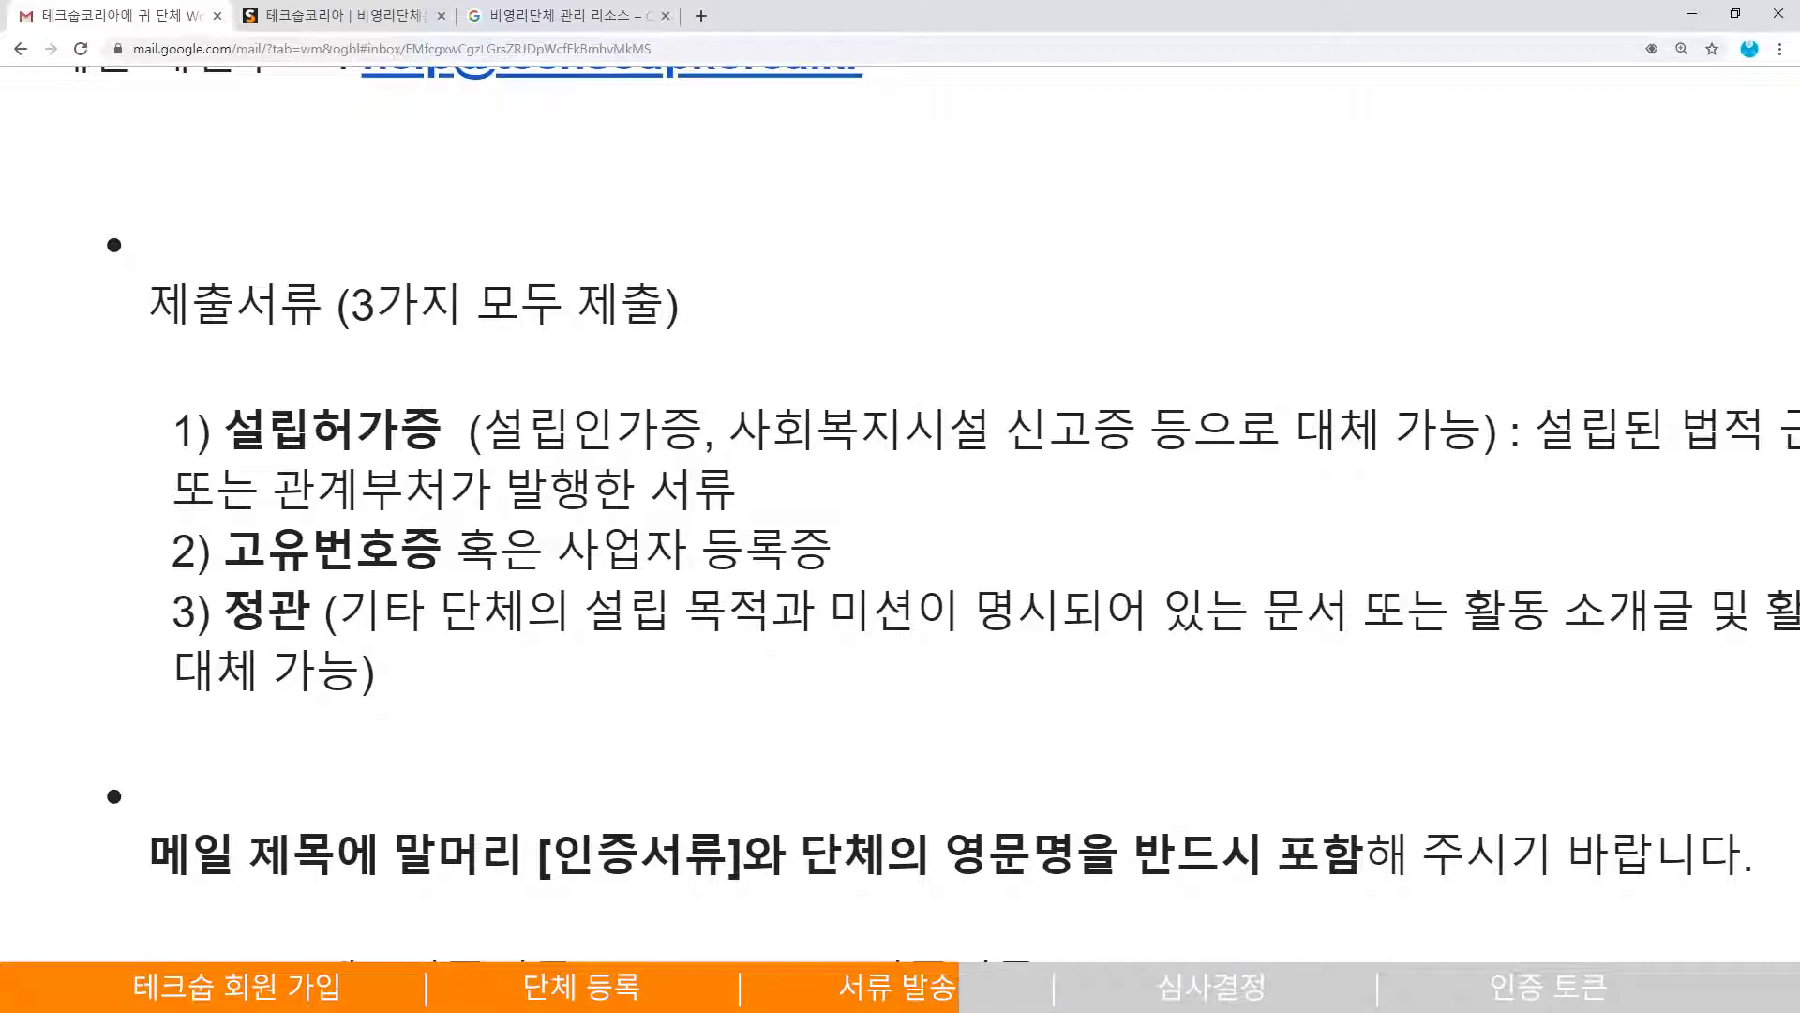
drag(586, 619, 1430, 616)
click(1309, 719)
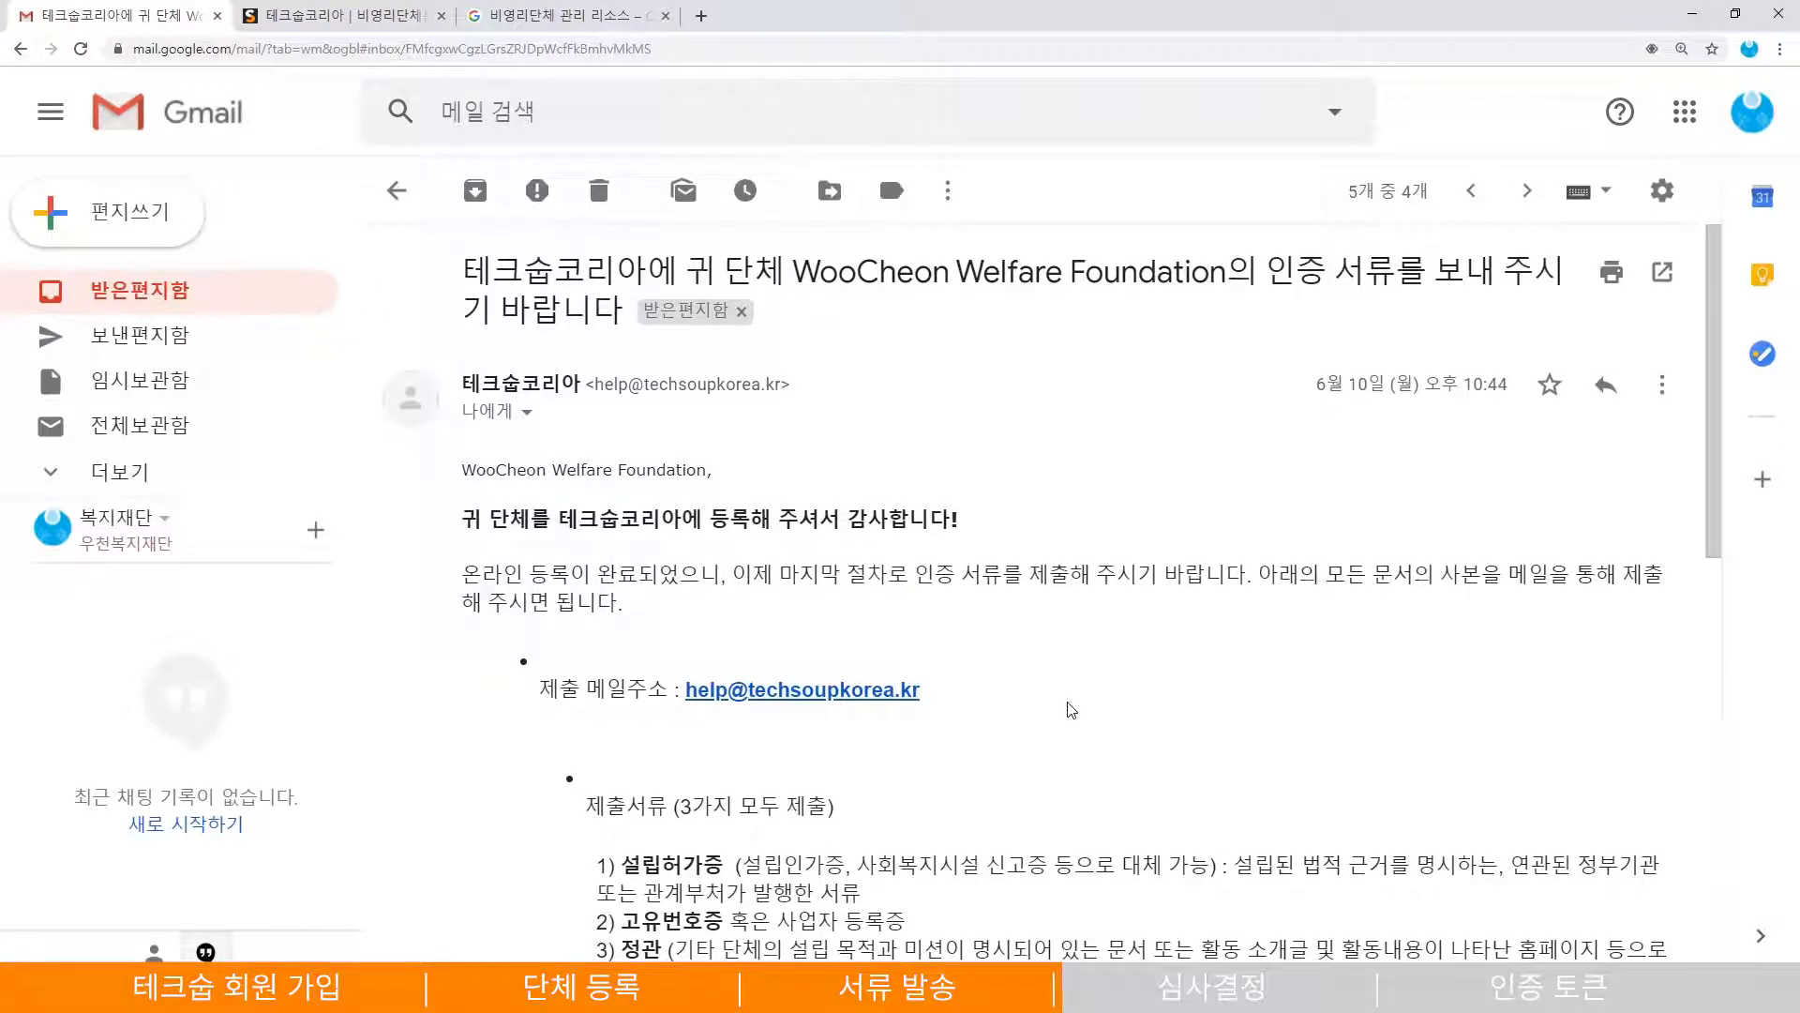
- Open the documents-received email and note its 5-10 business day processing time
key(alt+Left)
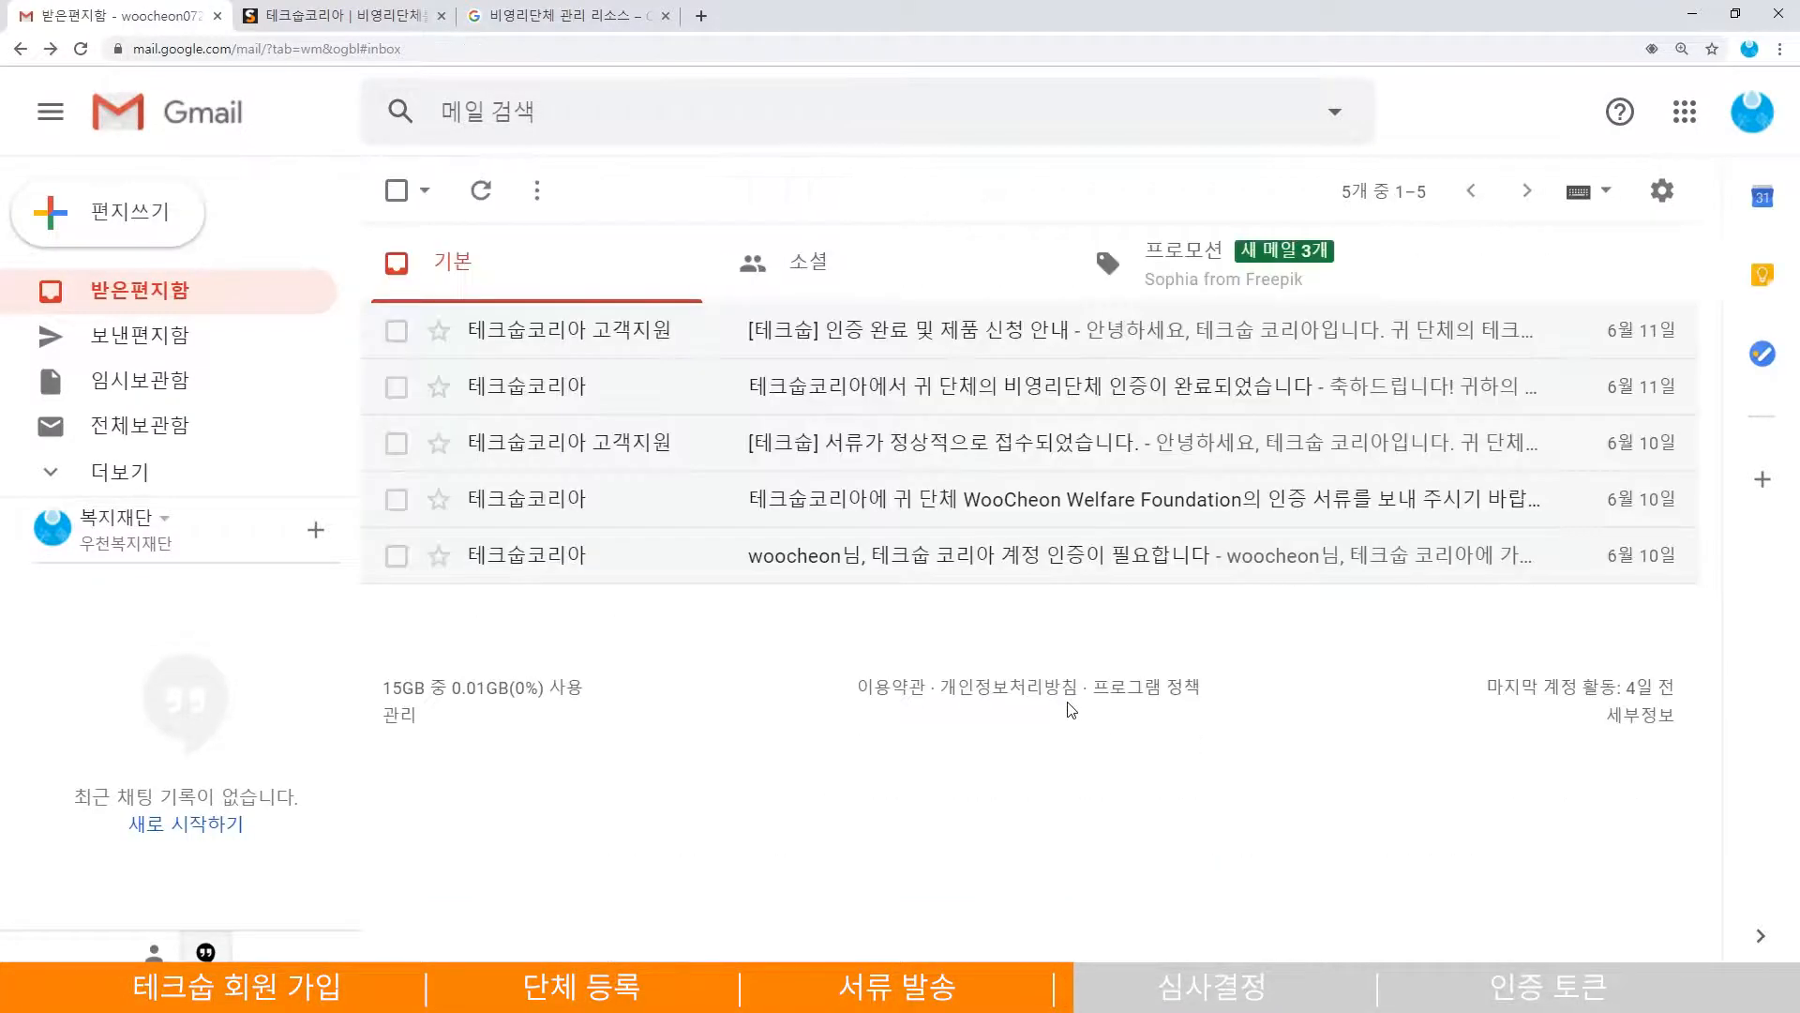
click(882, 444)
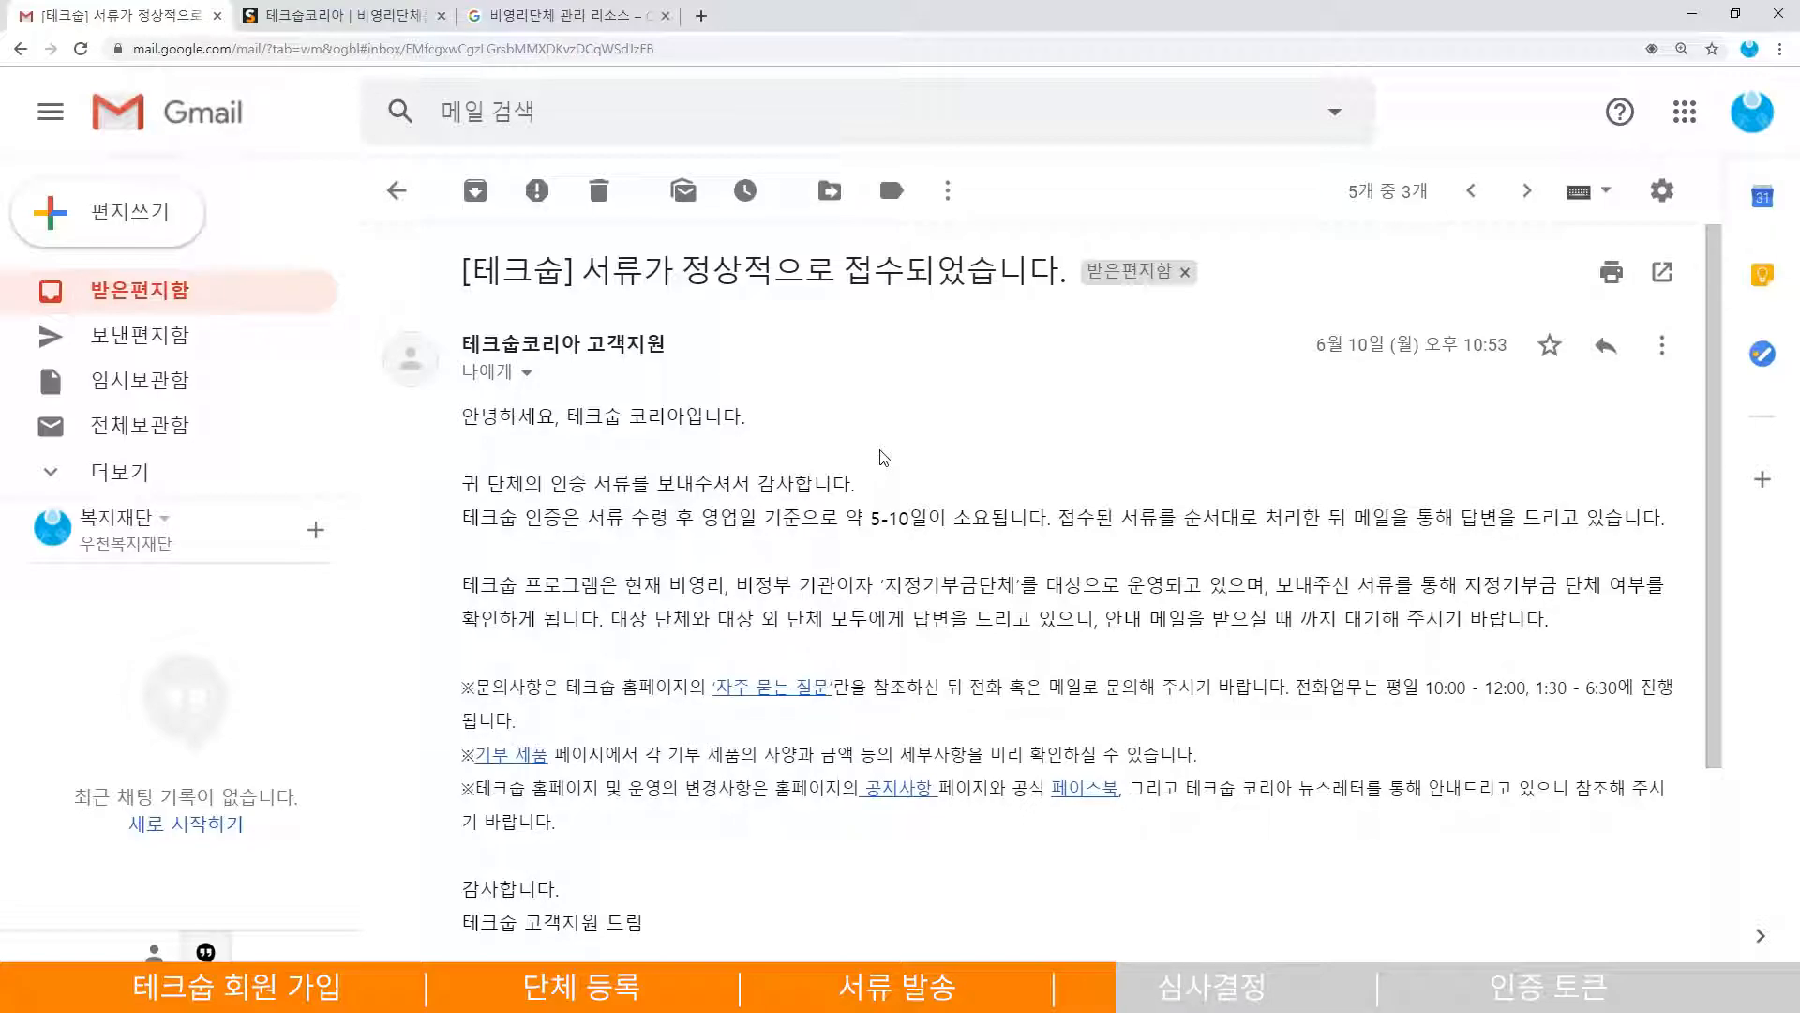
drag(587, 517, 945, 516)
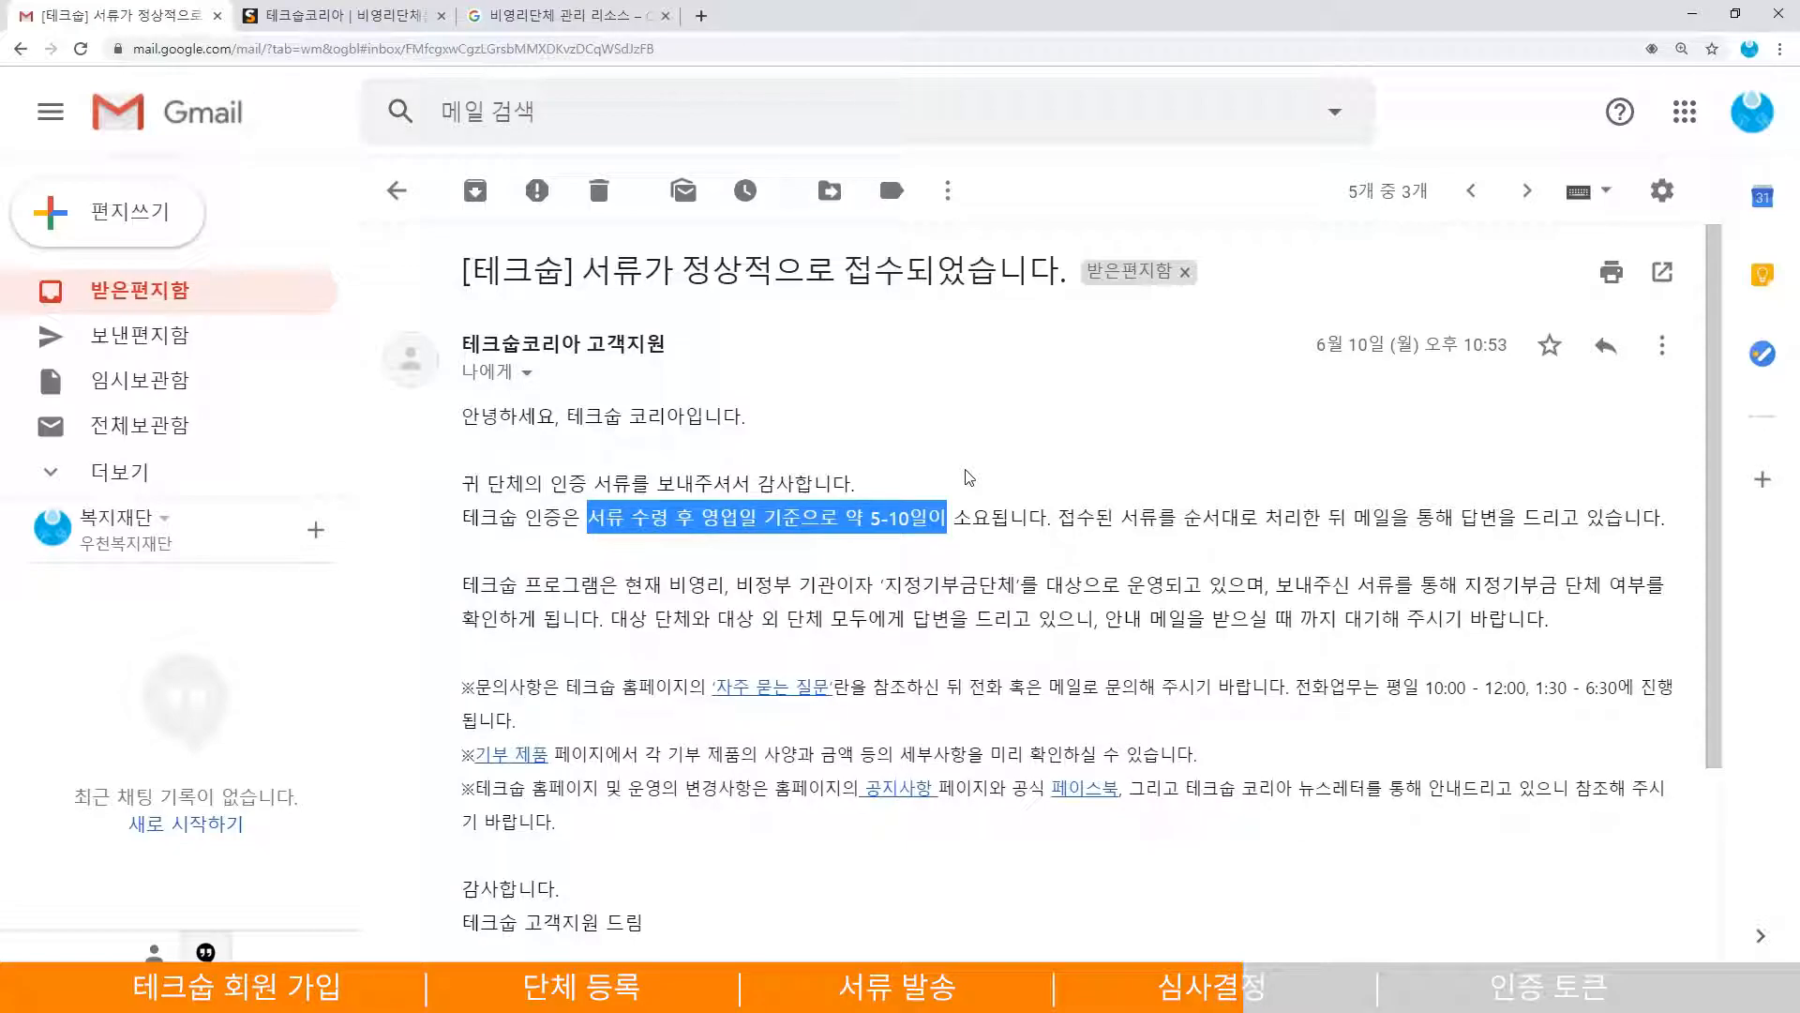
click(969, 477)
- Read the newer certification-complete email, noting that donation requests are now possible
key(k)
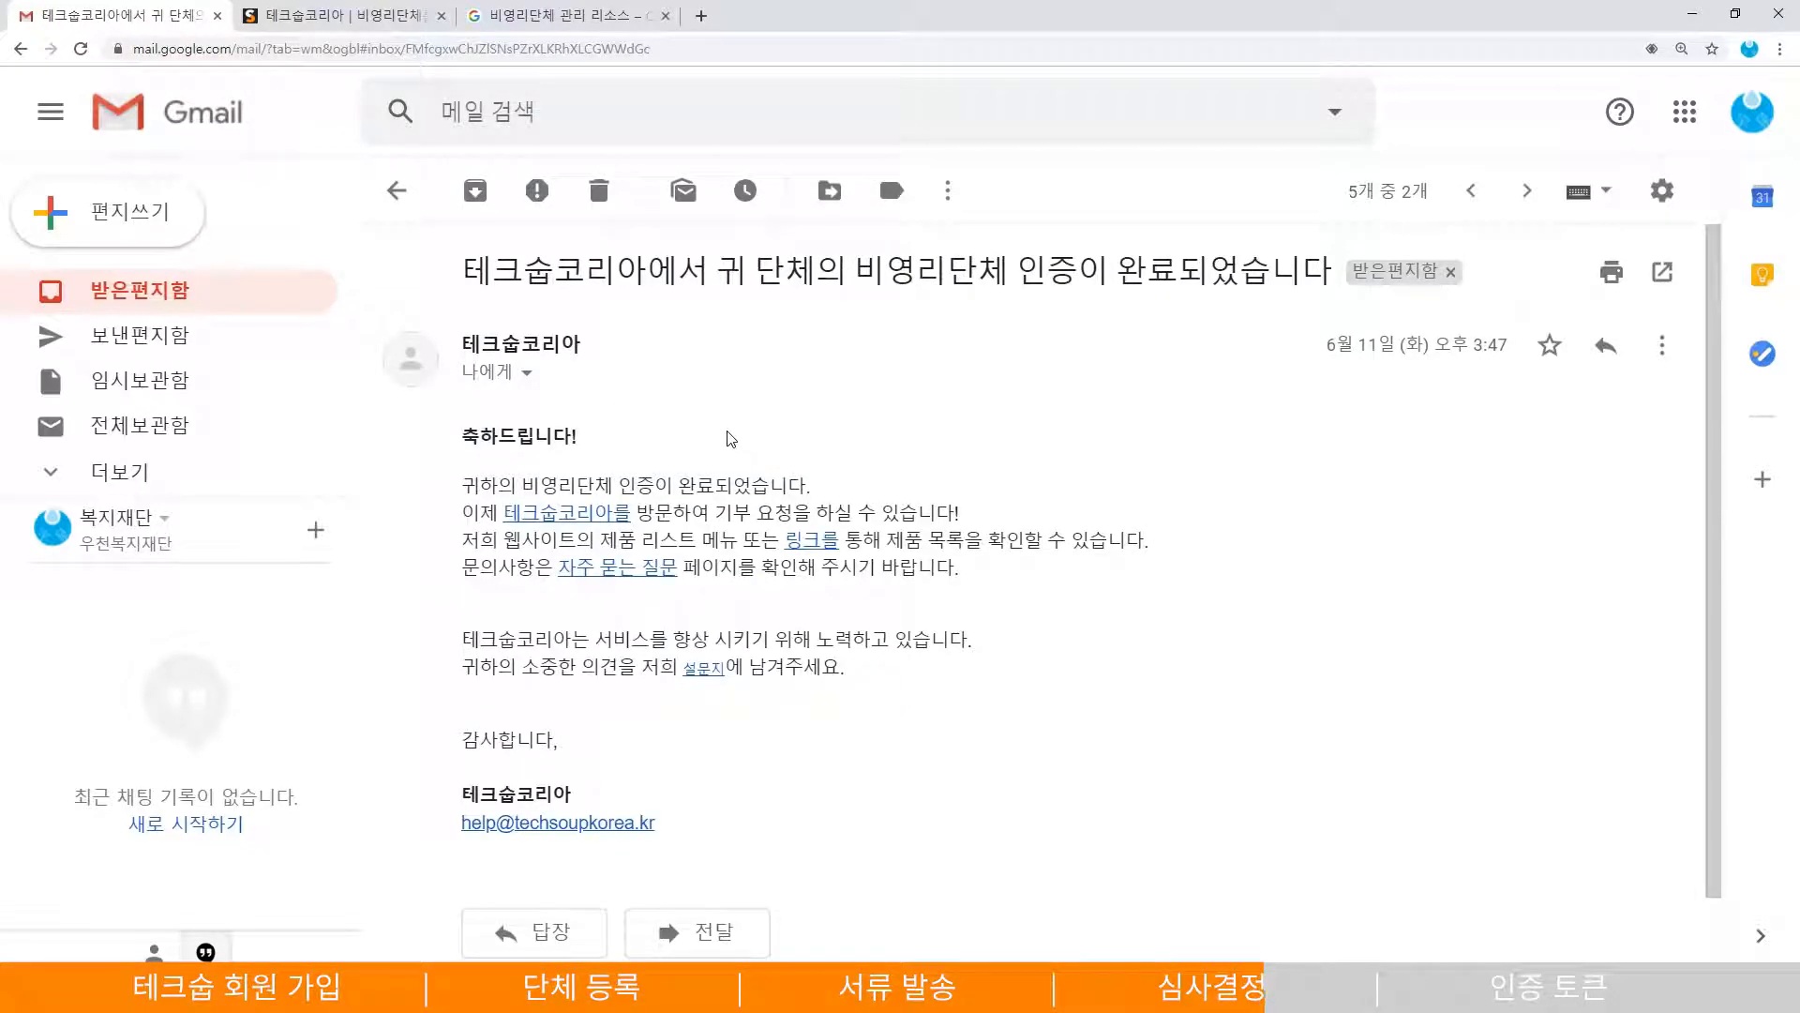
drag(855, 272, 1208, 272)
click(1134, 463)
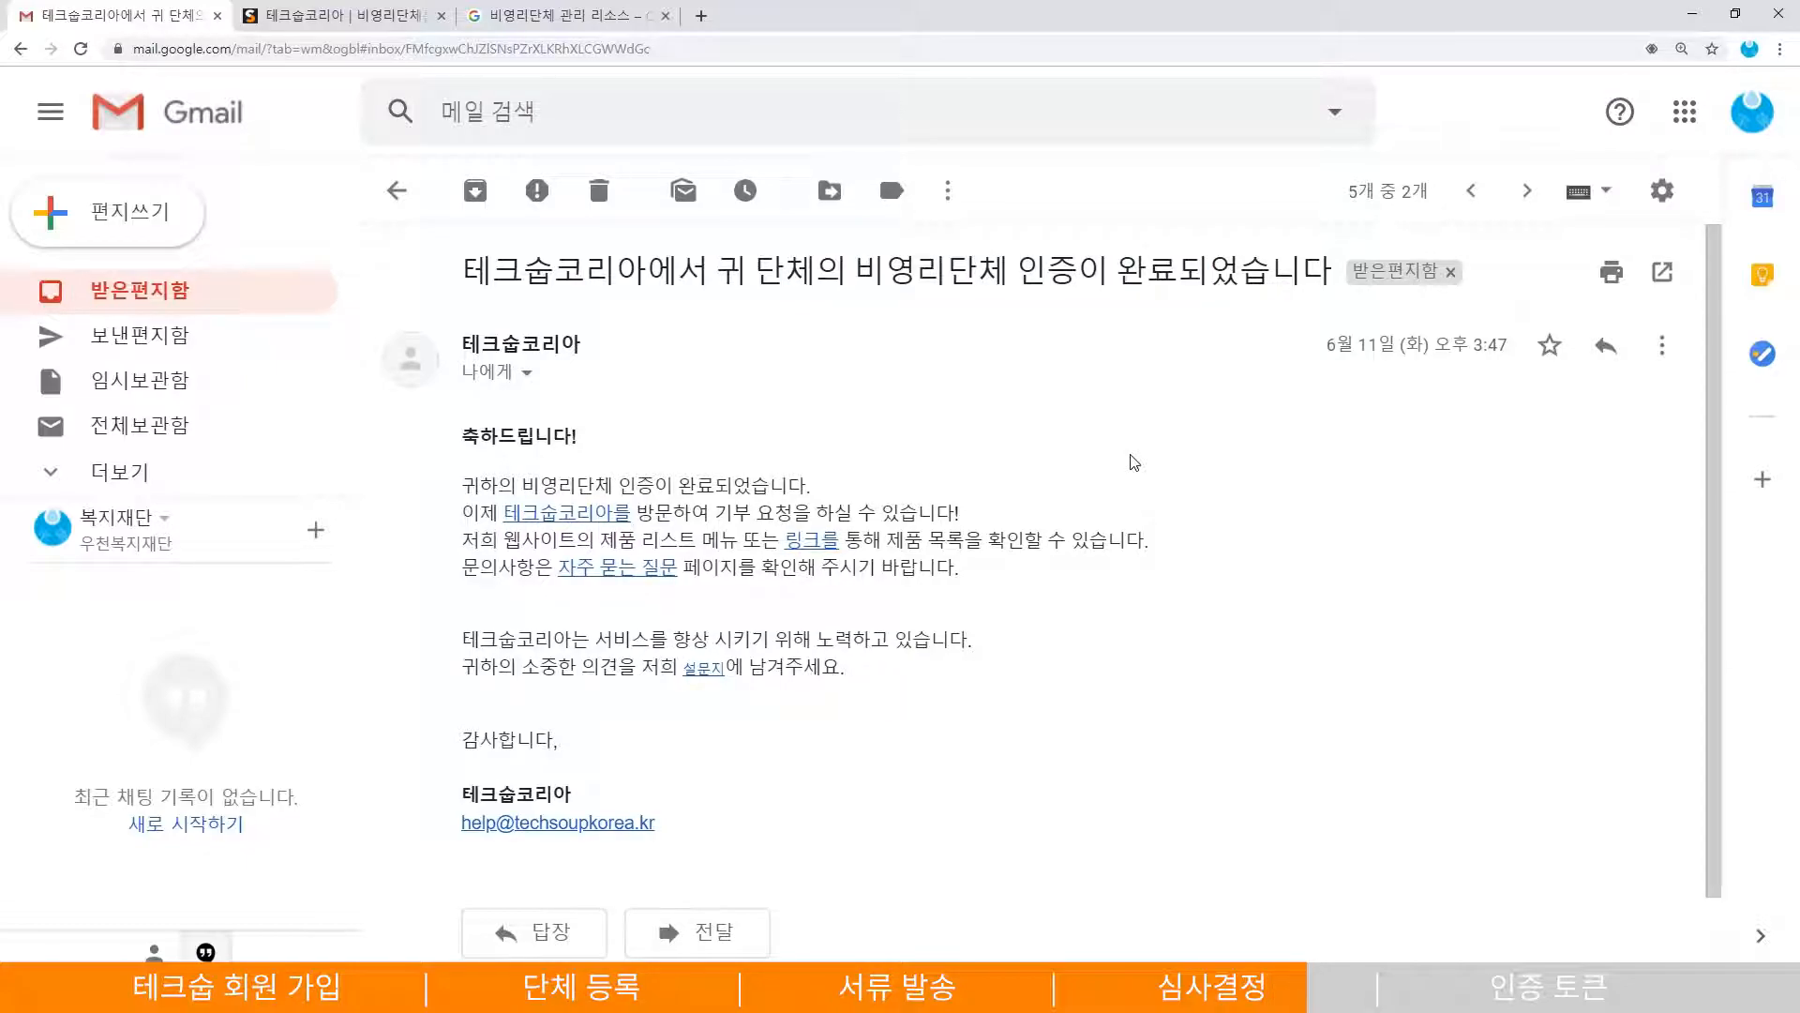
drag(459, 485, 851, 479)
click(852, 479)
drag(715, 512, 998, 517)
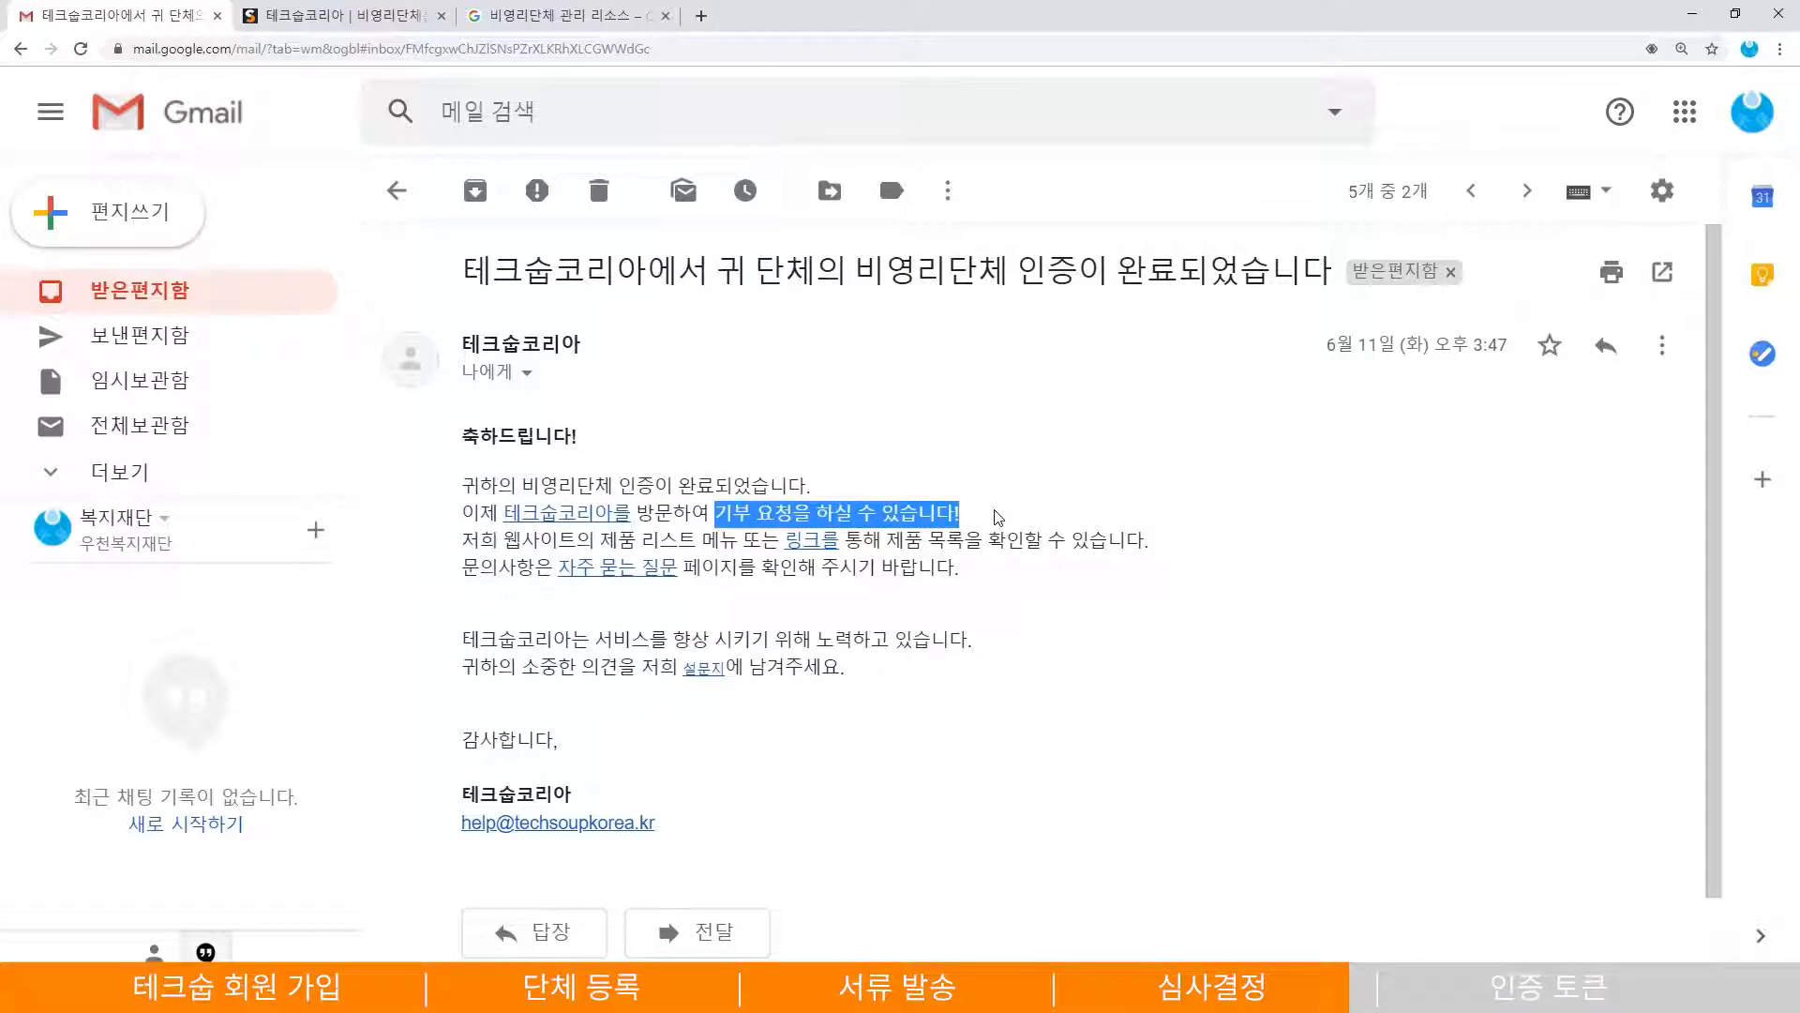
click(998, 518)
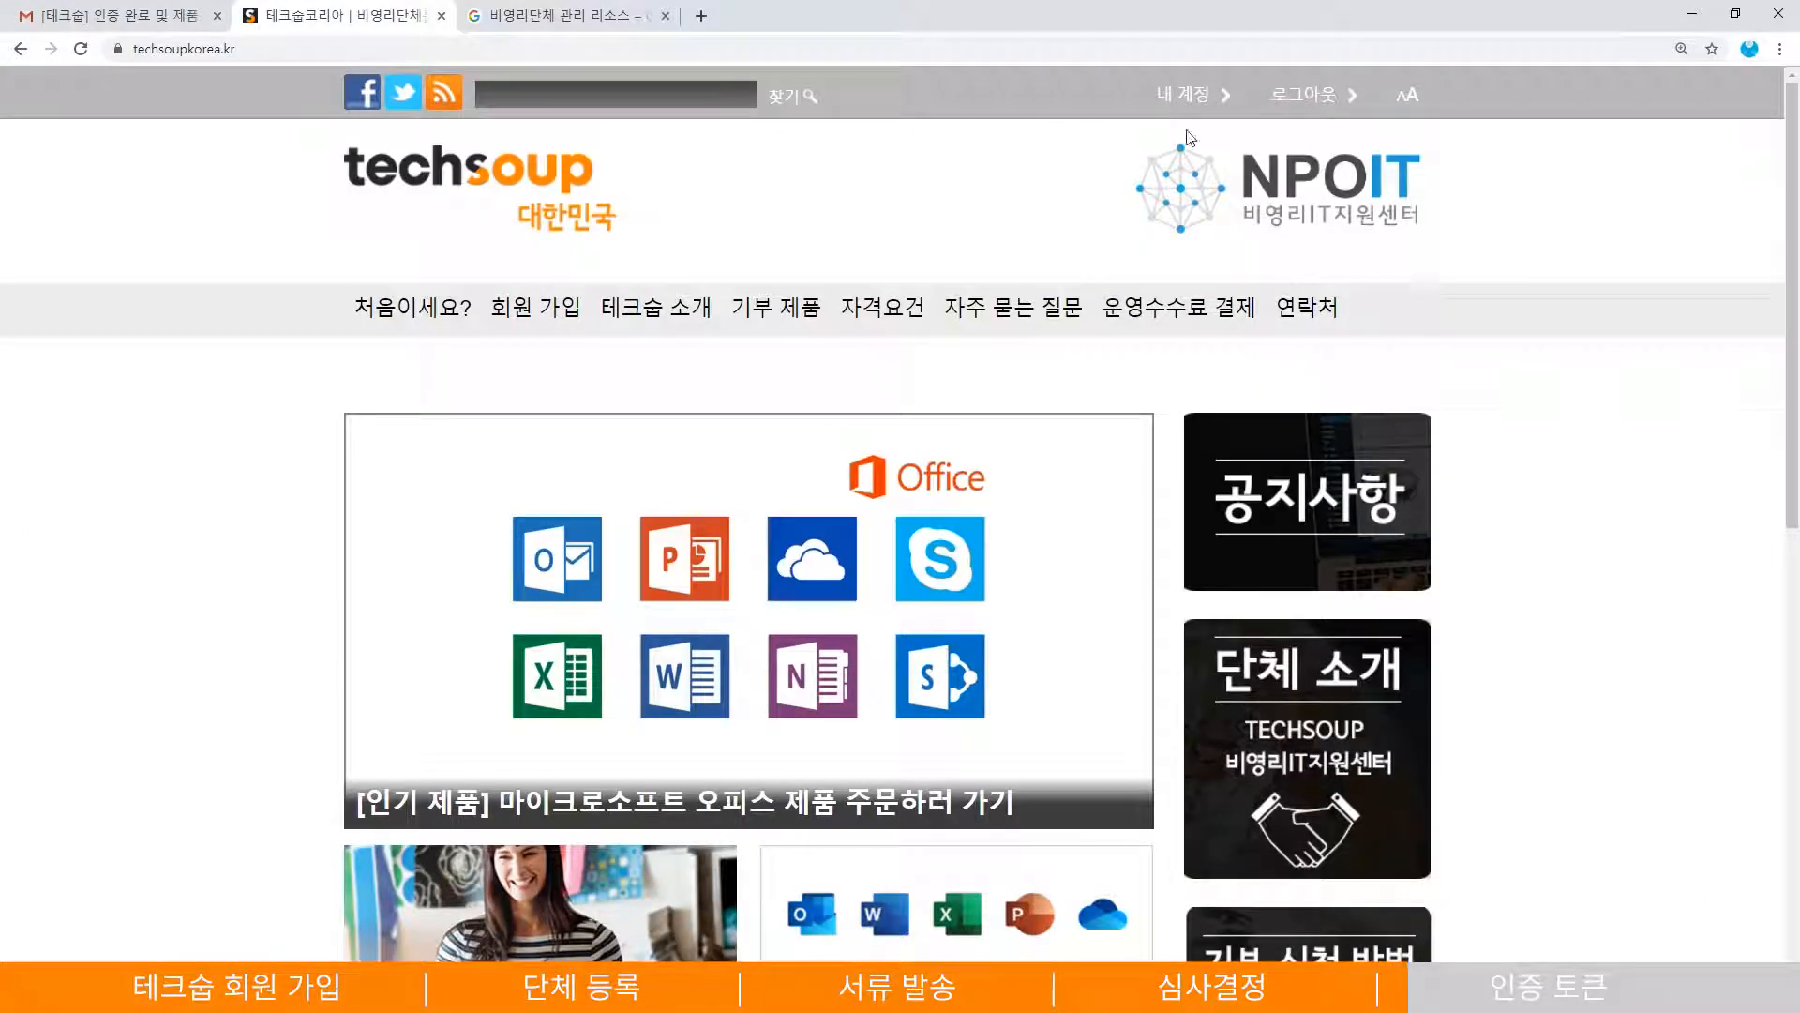
- Open 내 계정's 인증 토큰 page, mark the validation token, and show donated product categories
click(1165, 105)
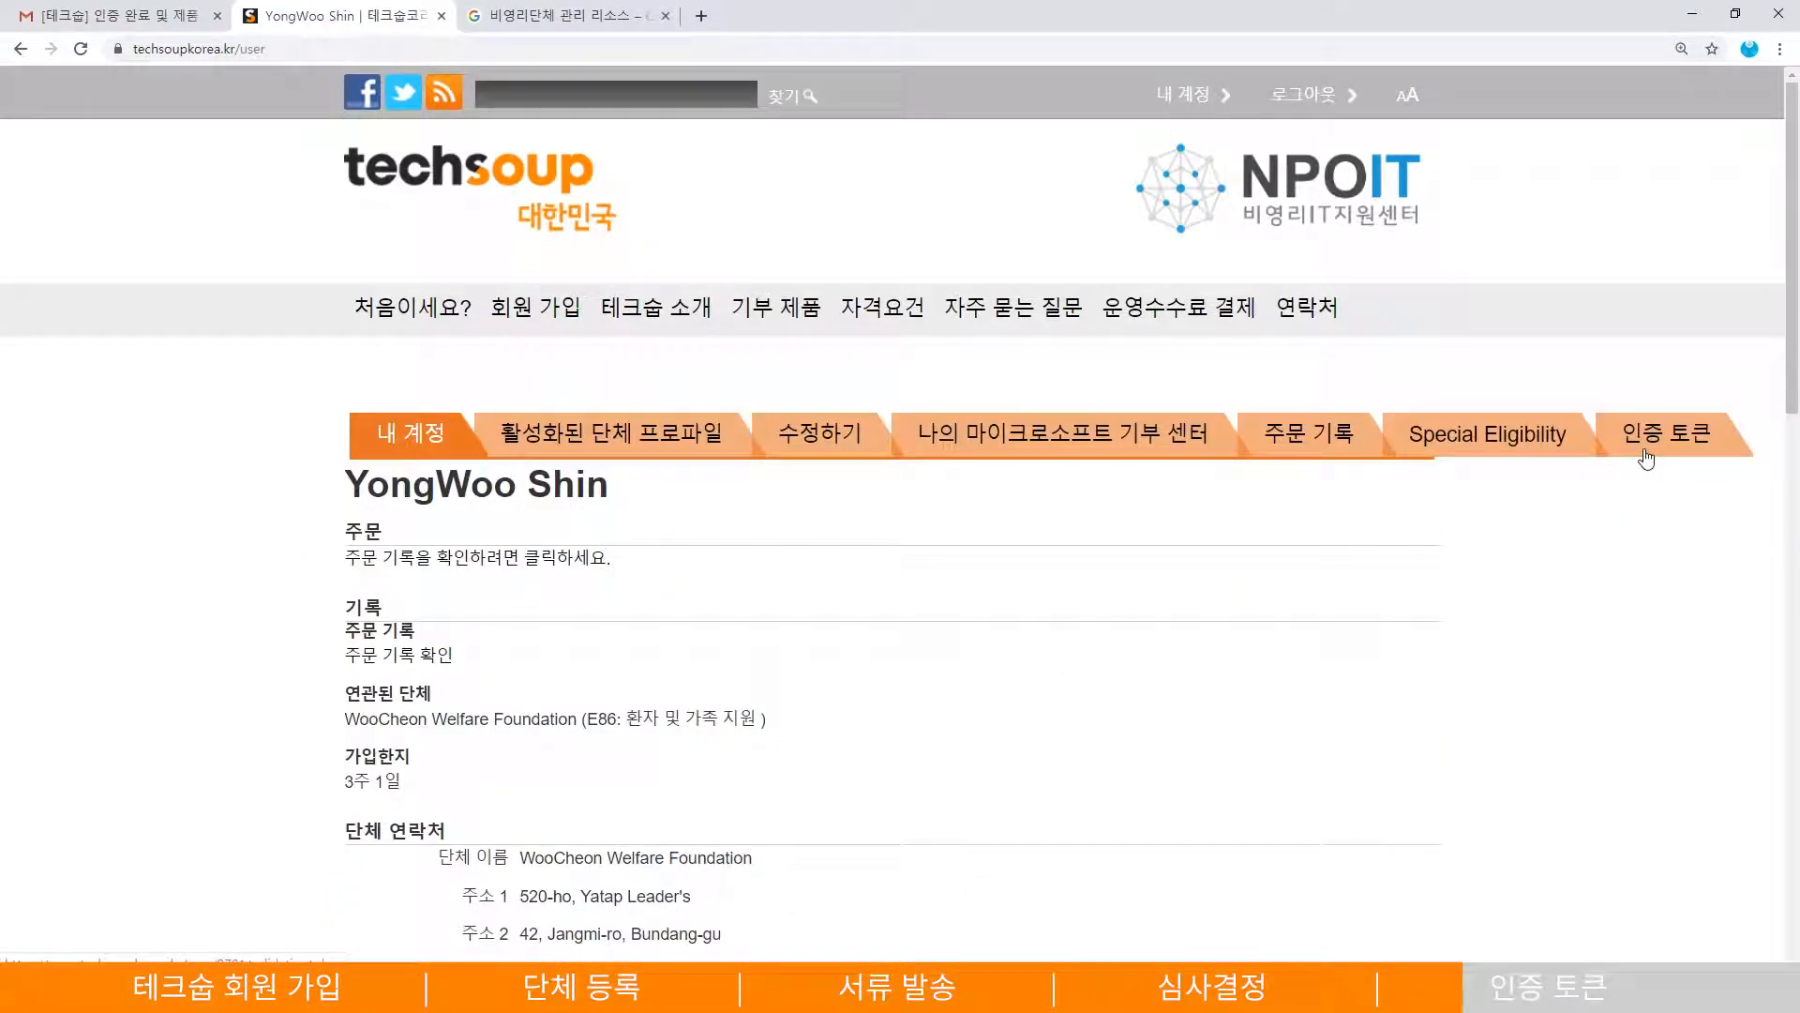
click(1649, 455)
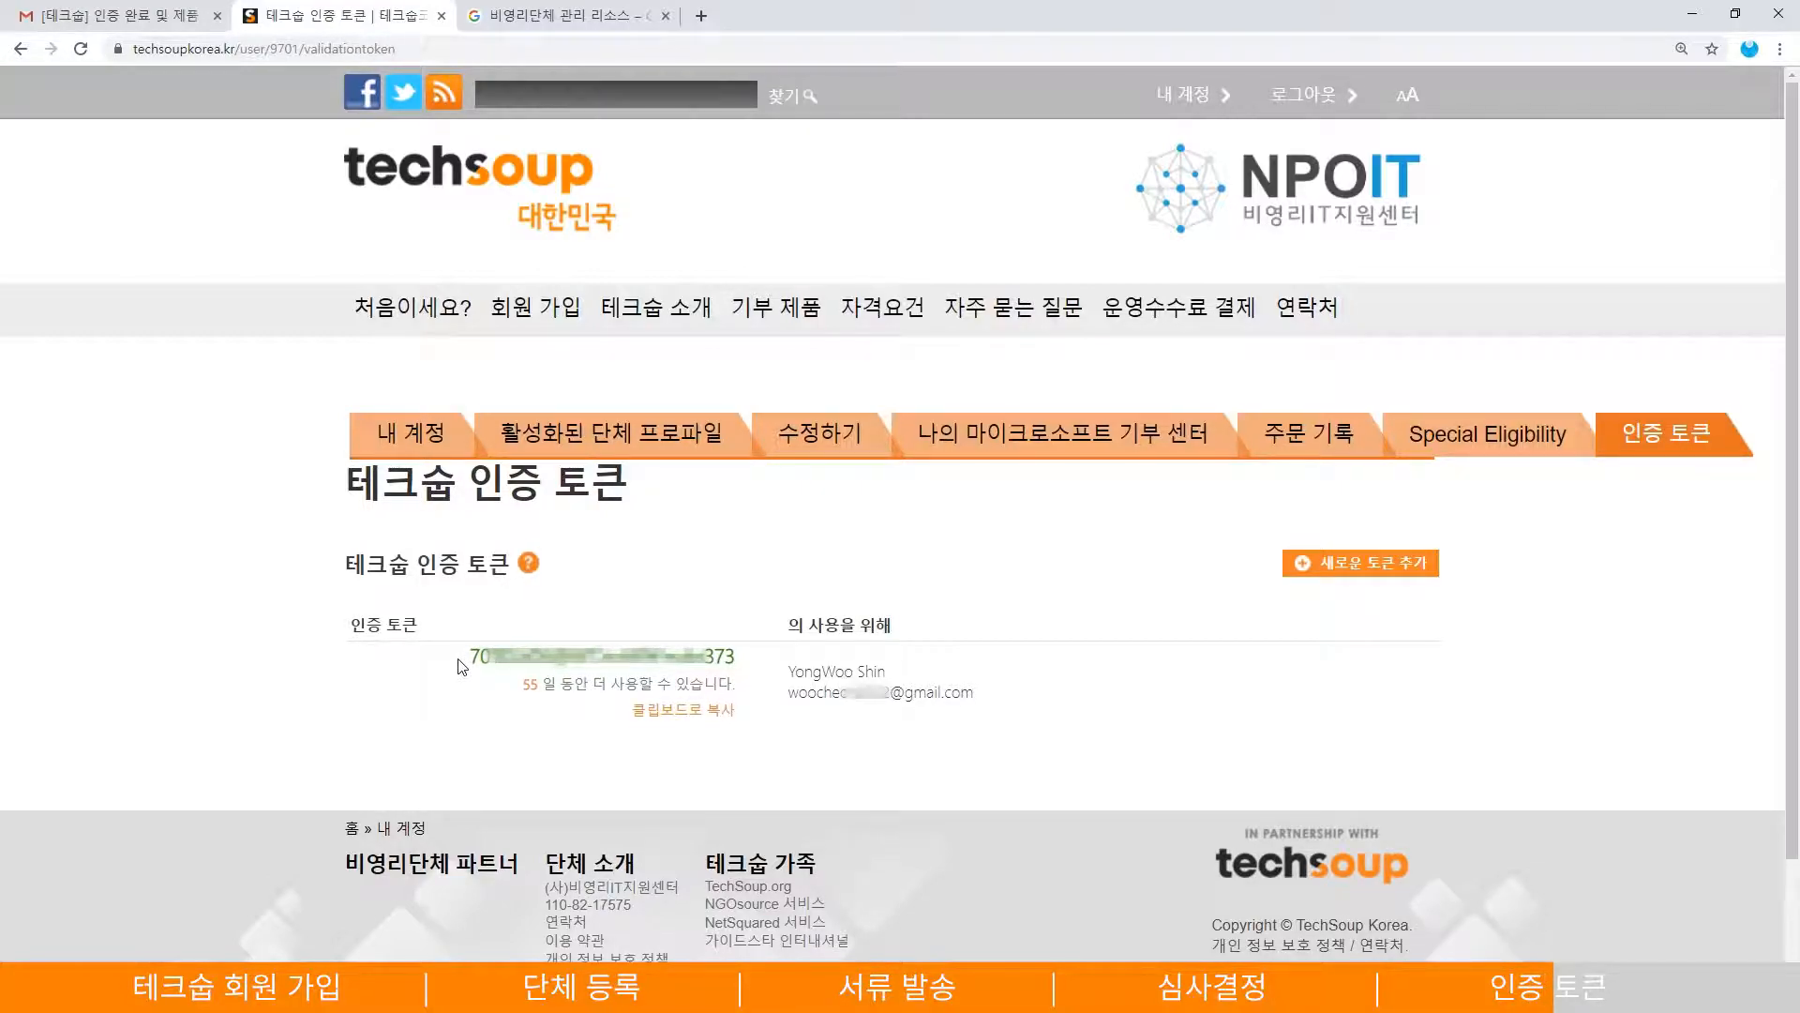
drag(471, 656, 738, 656)
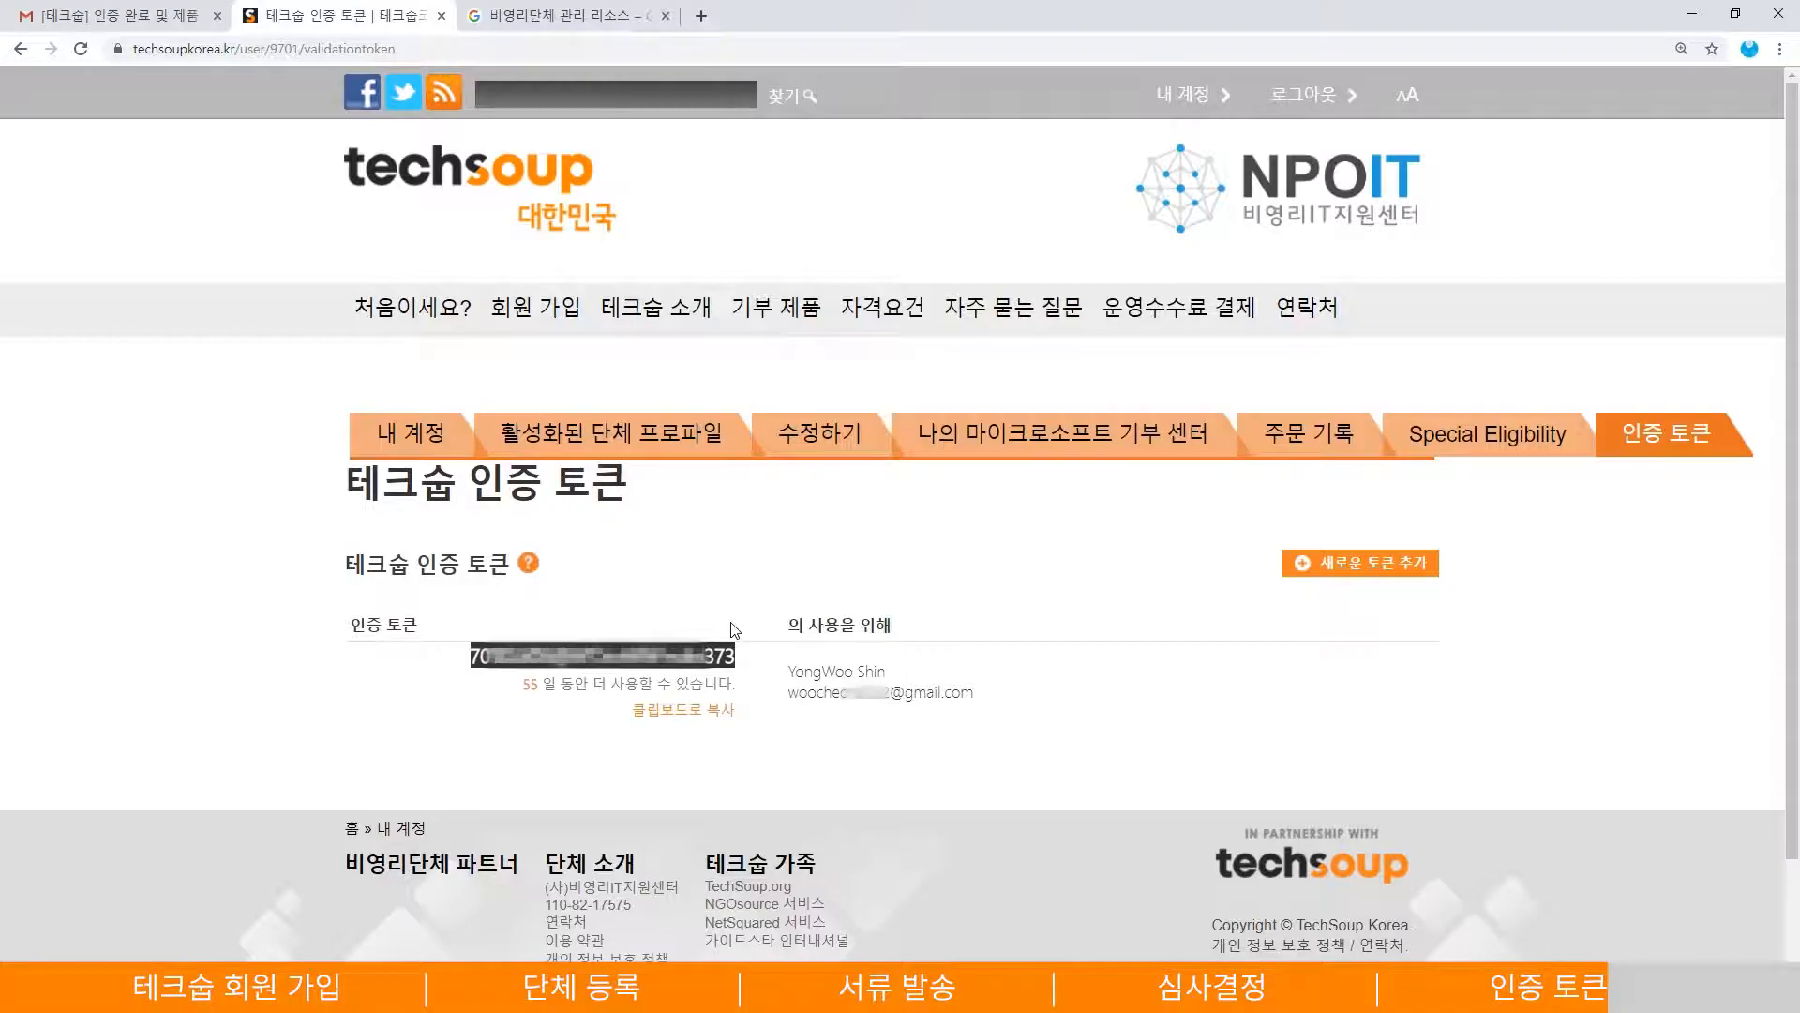
click(504, 706)
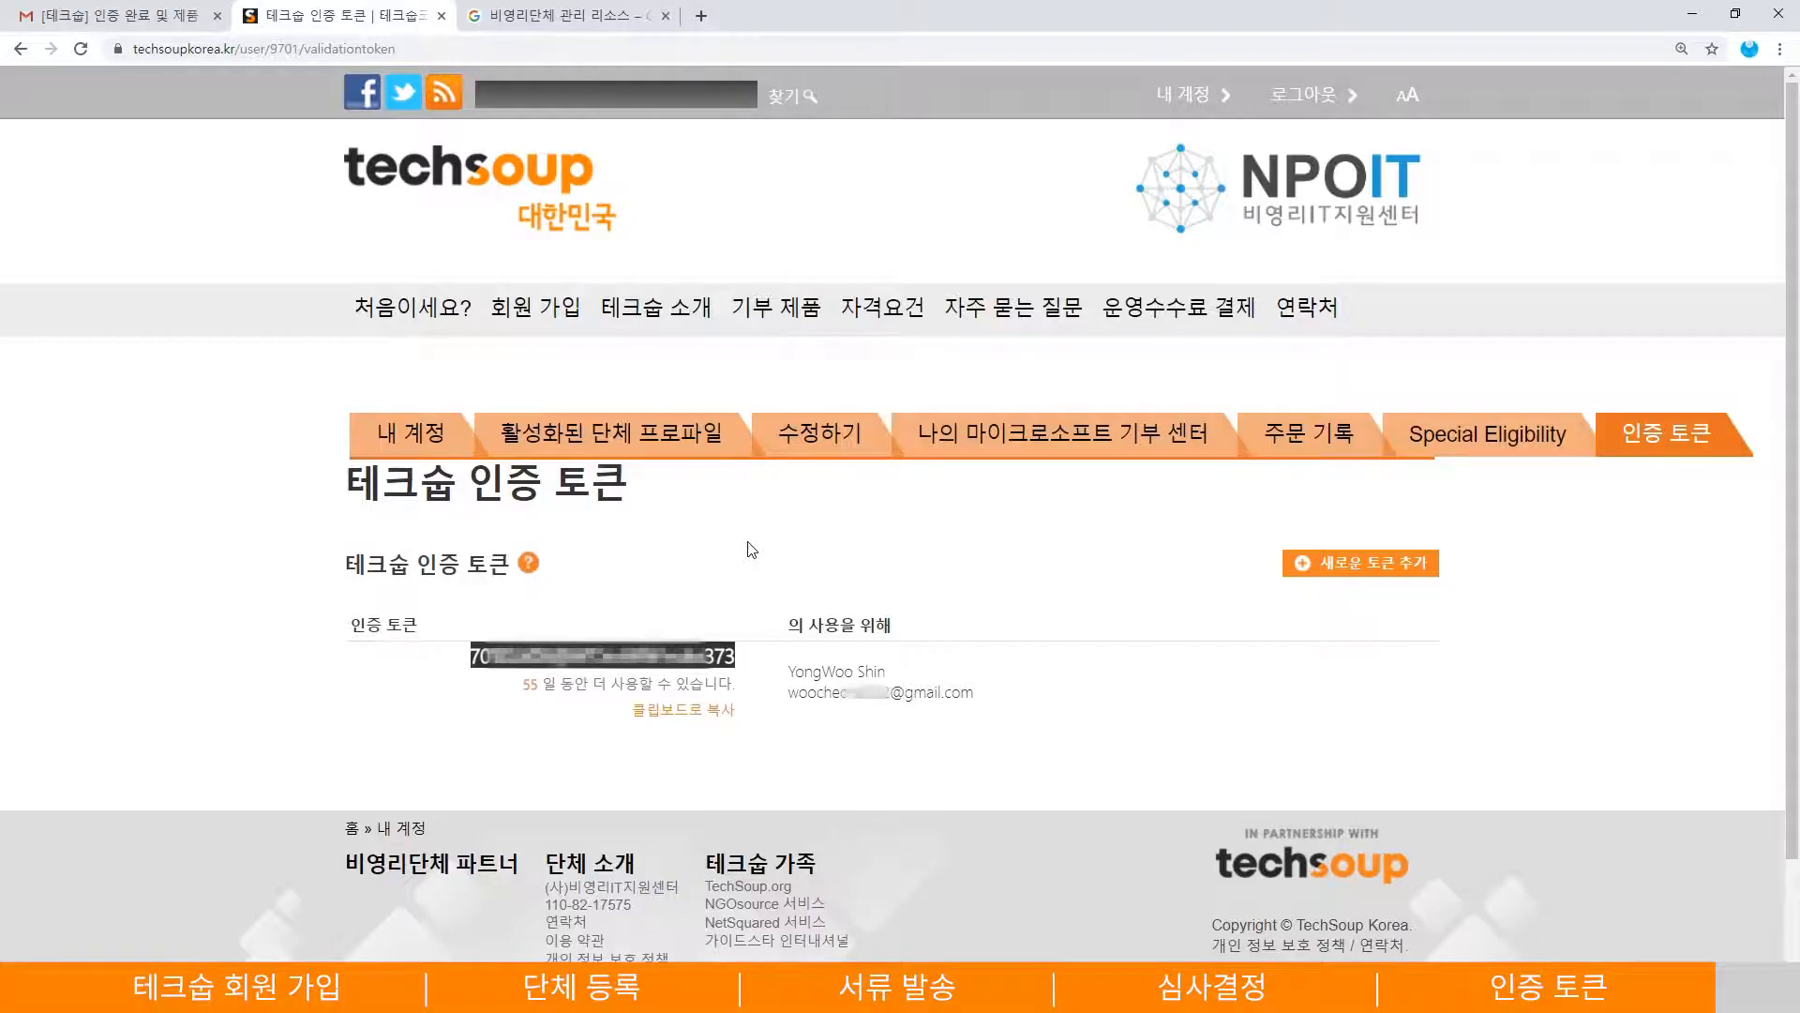
click(752, 550)
mouse_move(767, 310)
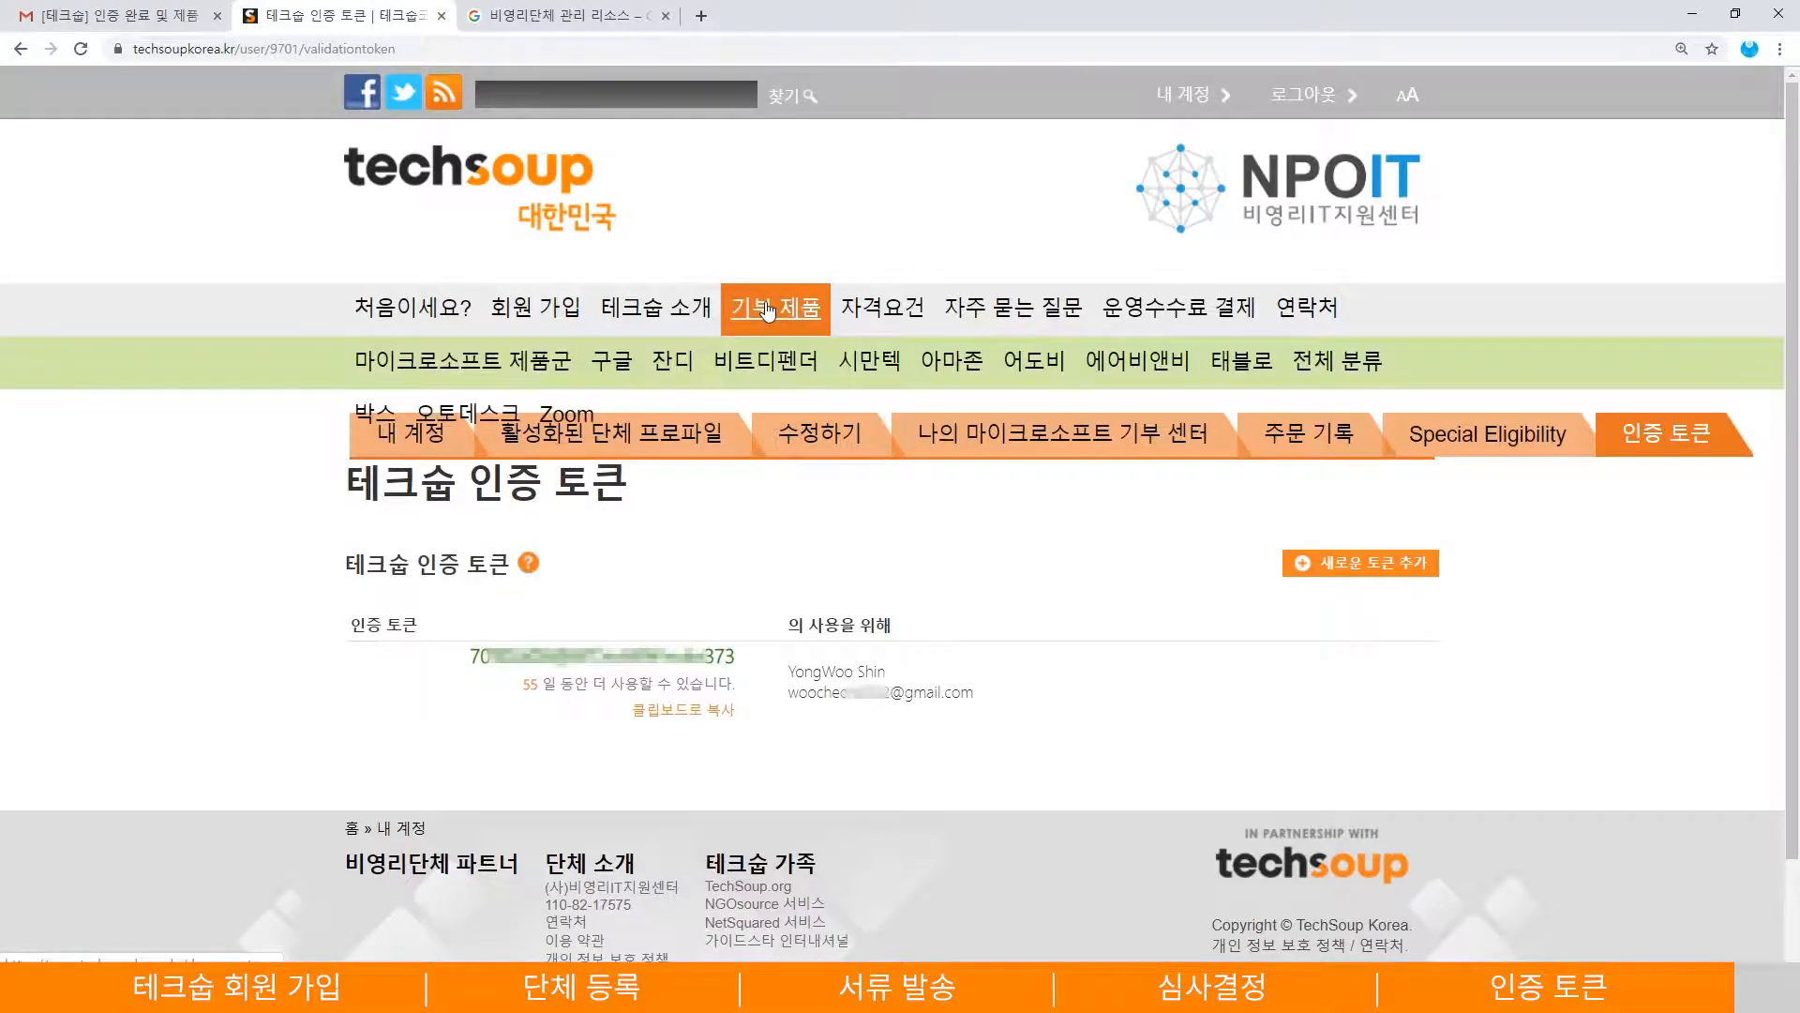
- Open TechSoup's 구글 donation page in a new tab and begin the Google for Nonprofits sign-up
middle_click(626, 371)
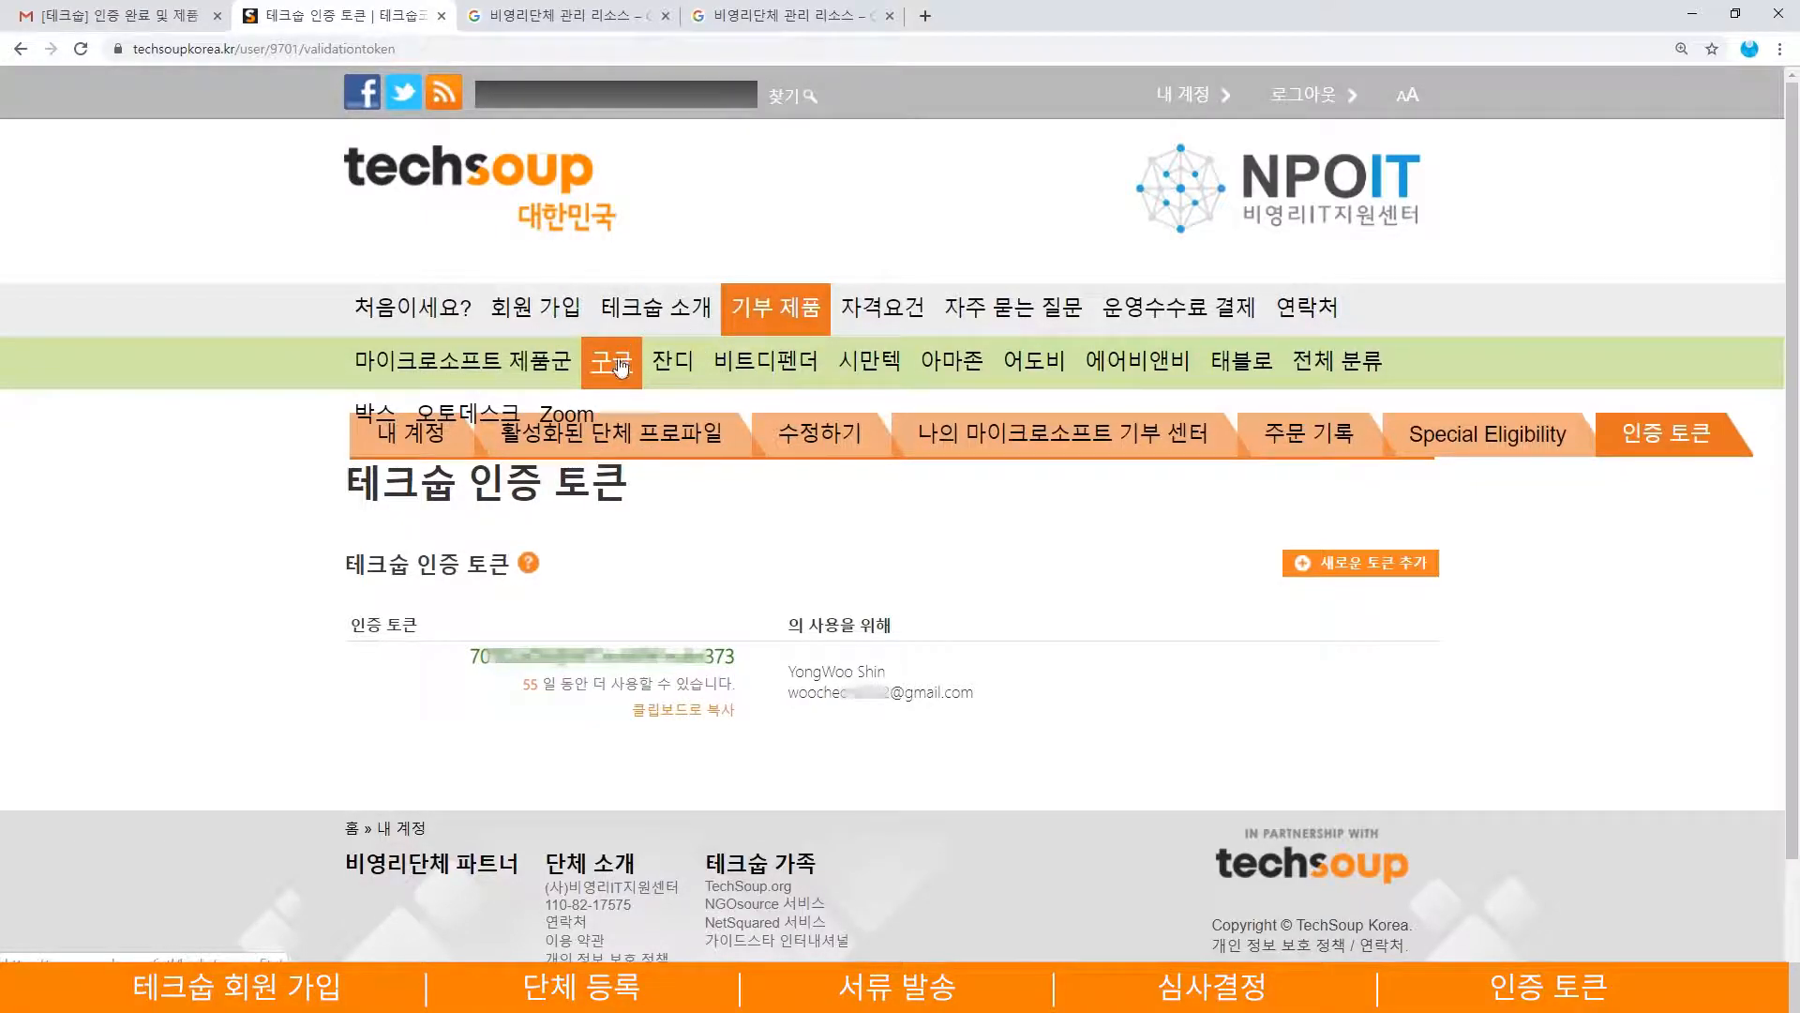
click(741, 17)
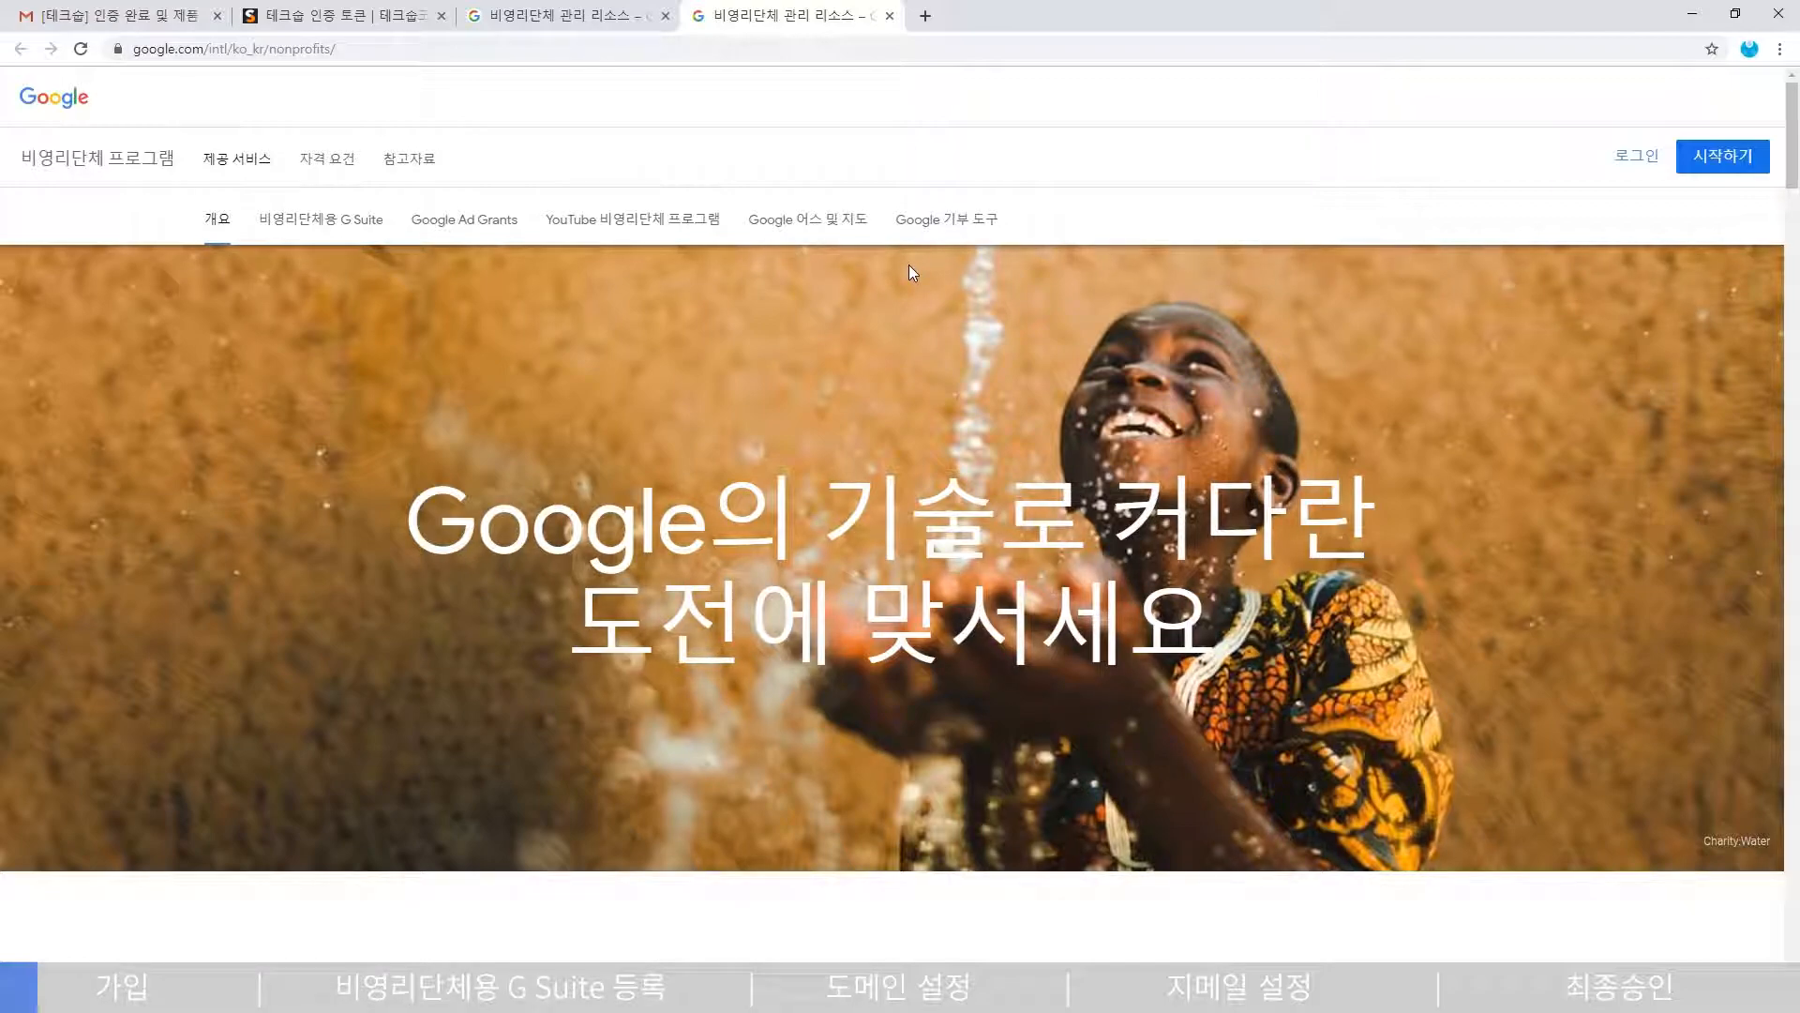
click(1714, 163)
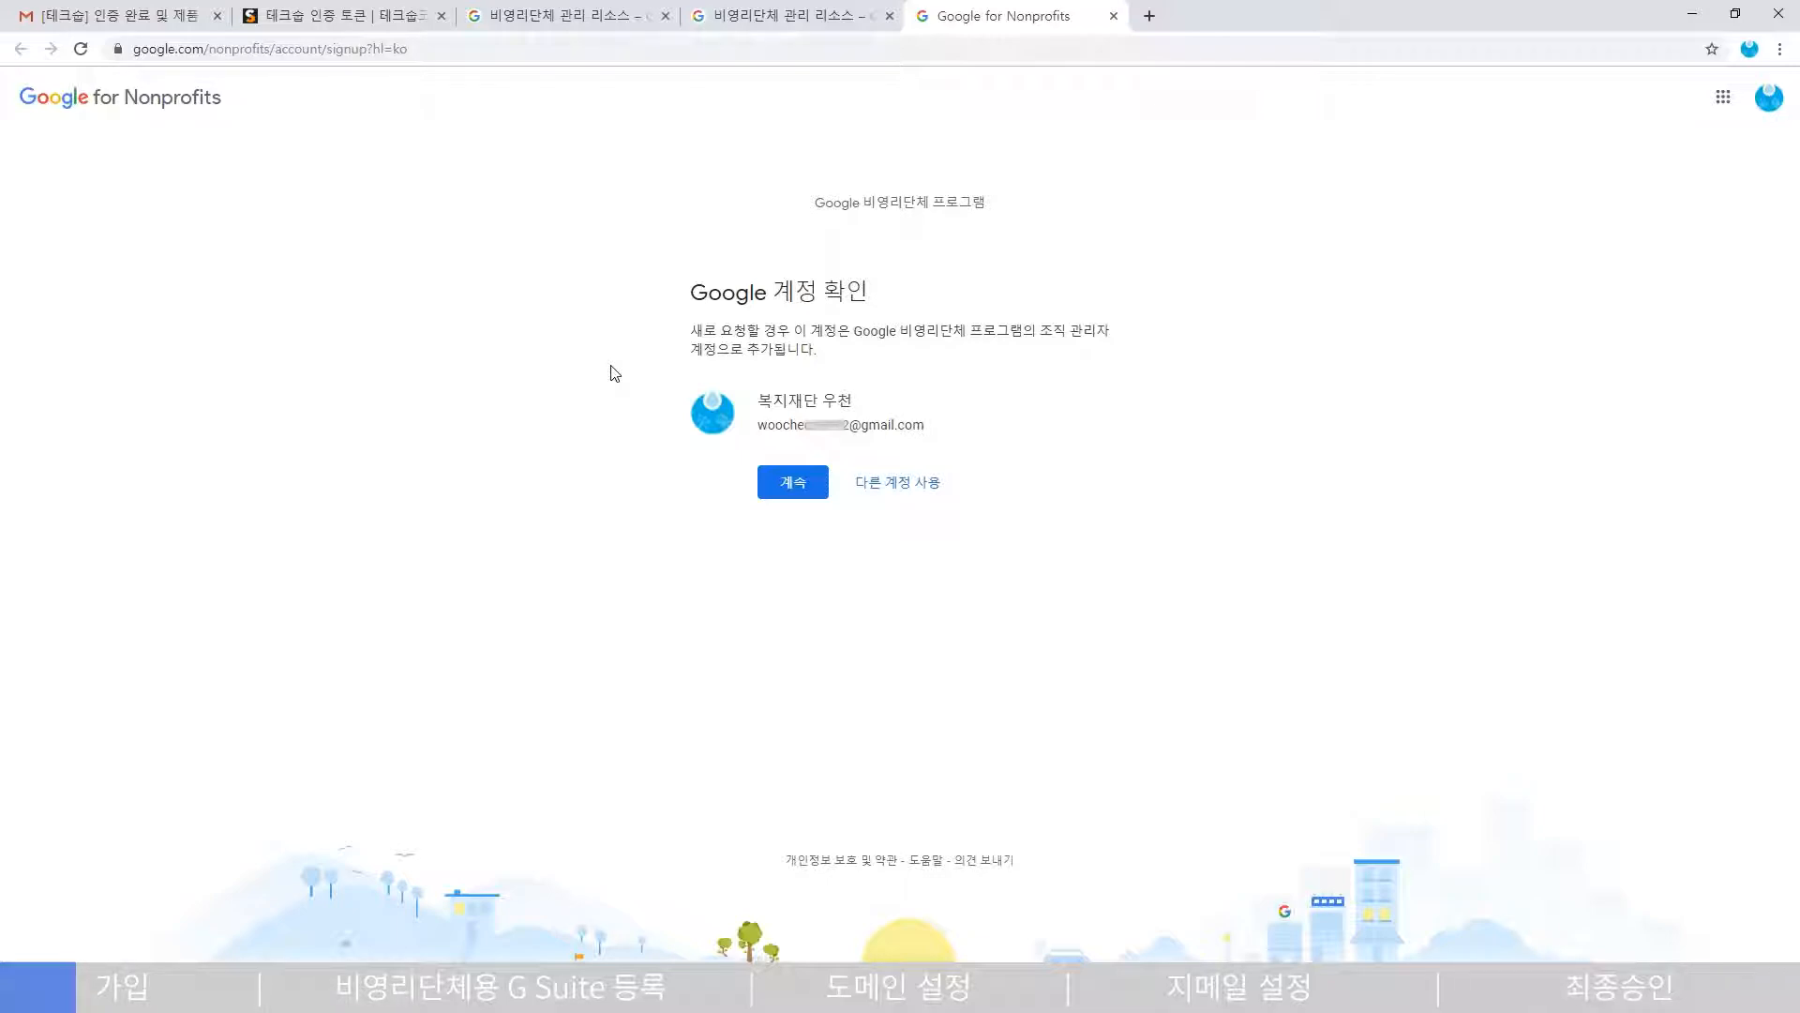
- Continue with the signed-in Google account, accept the eligibility conditions, and confirm South Korea
click(809, 489)
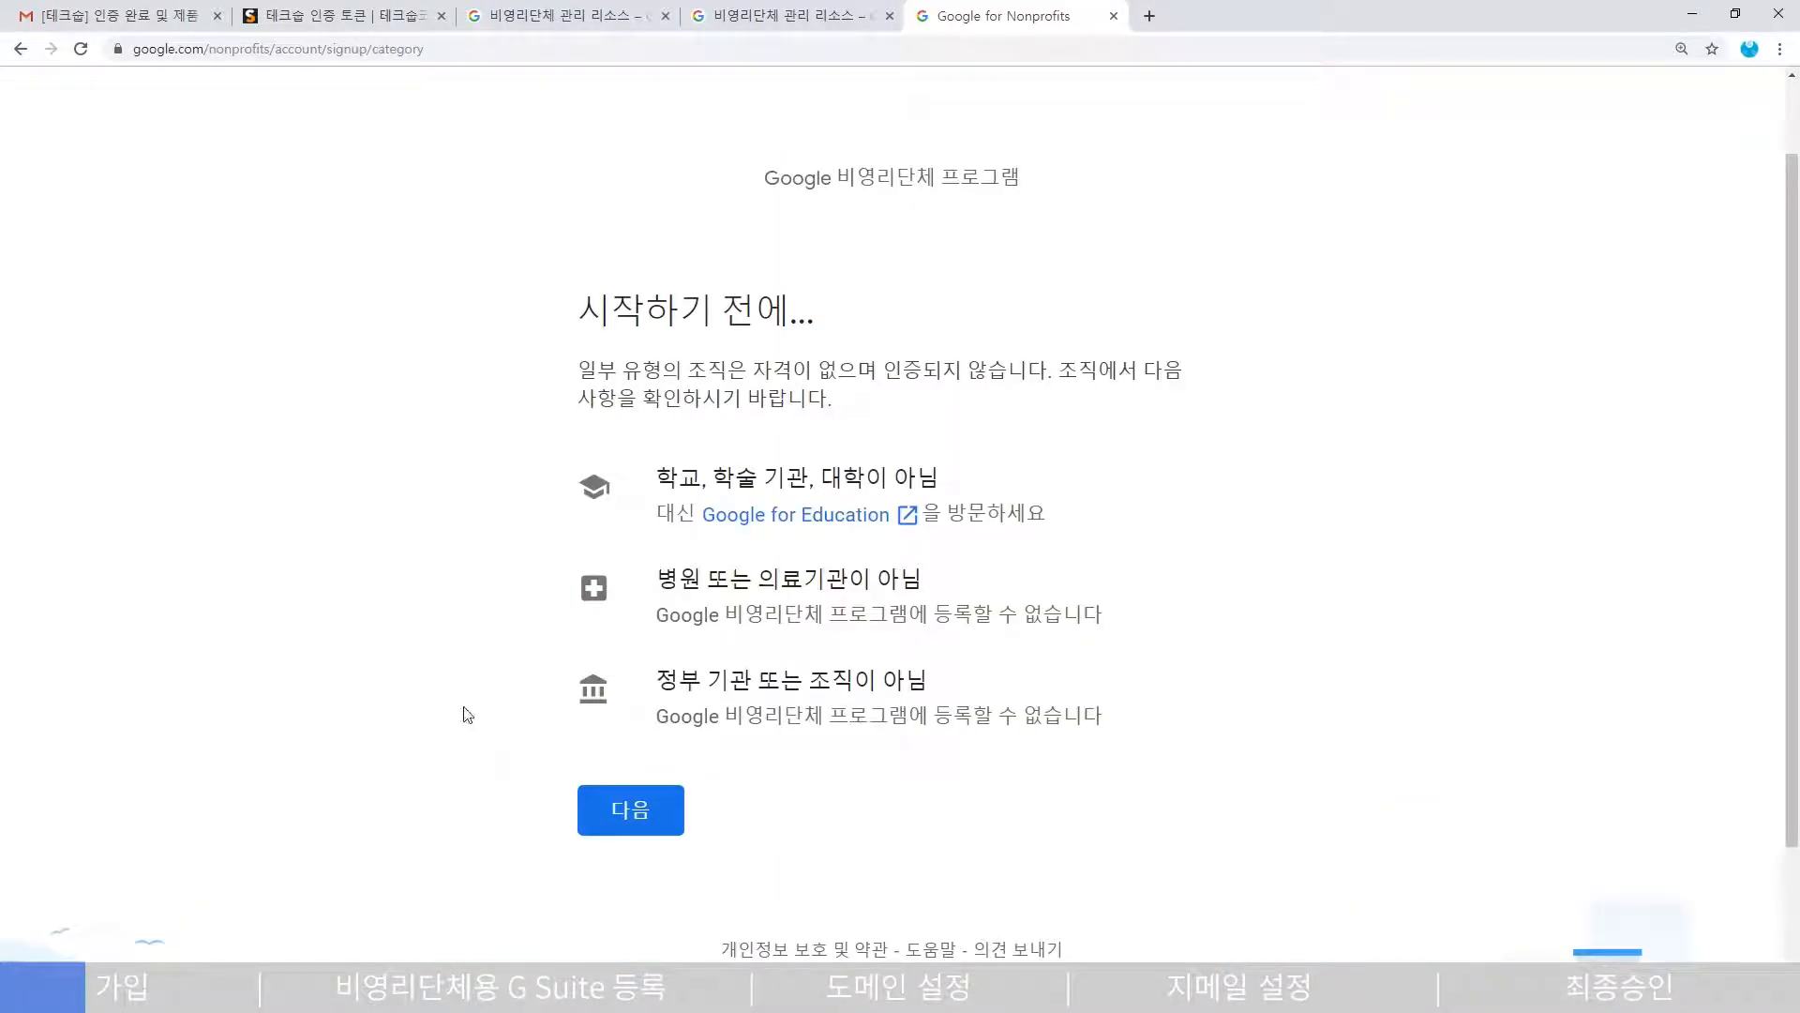
click(648, 820)
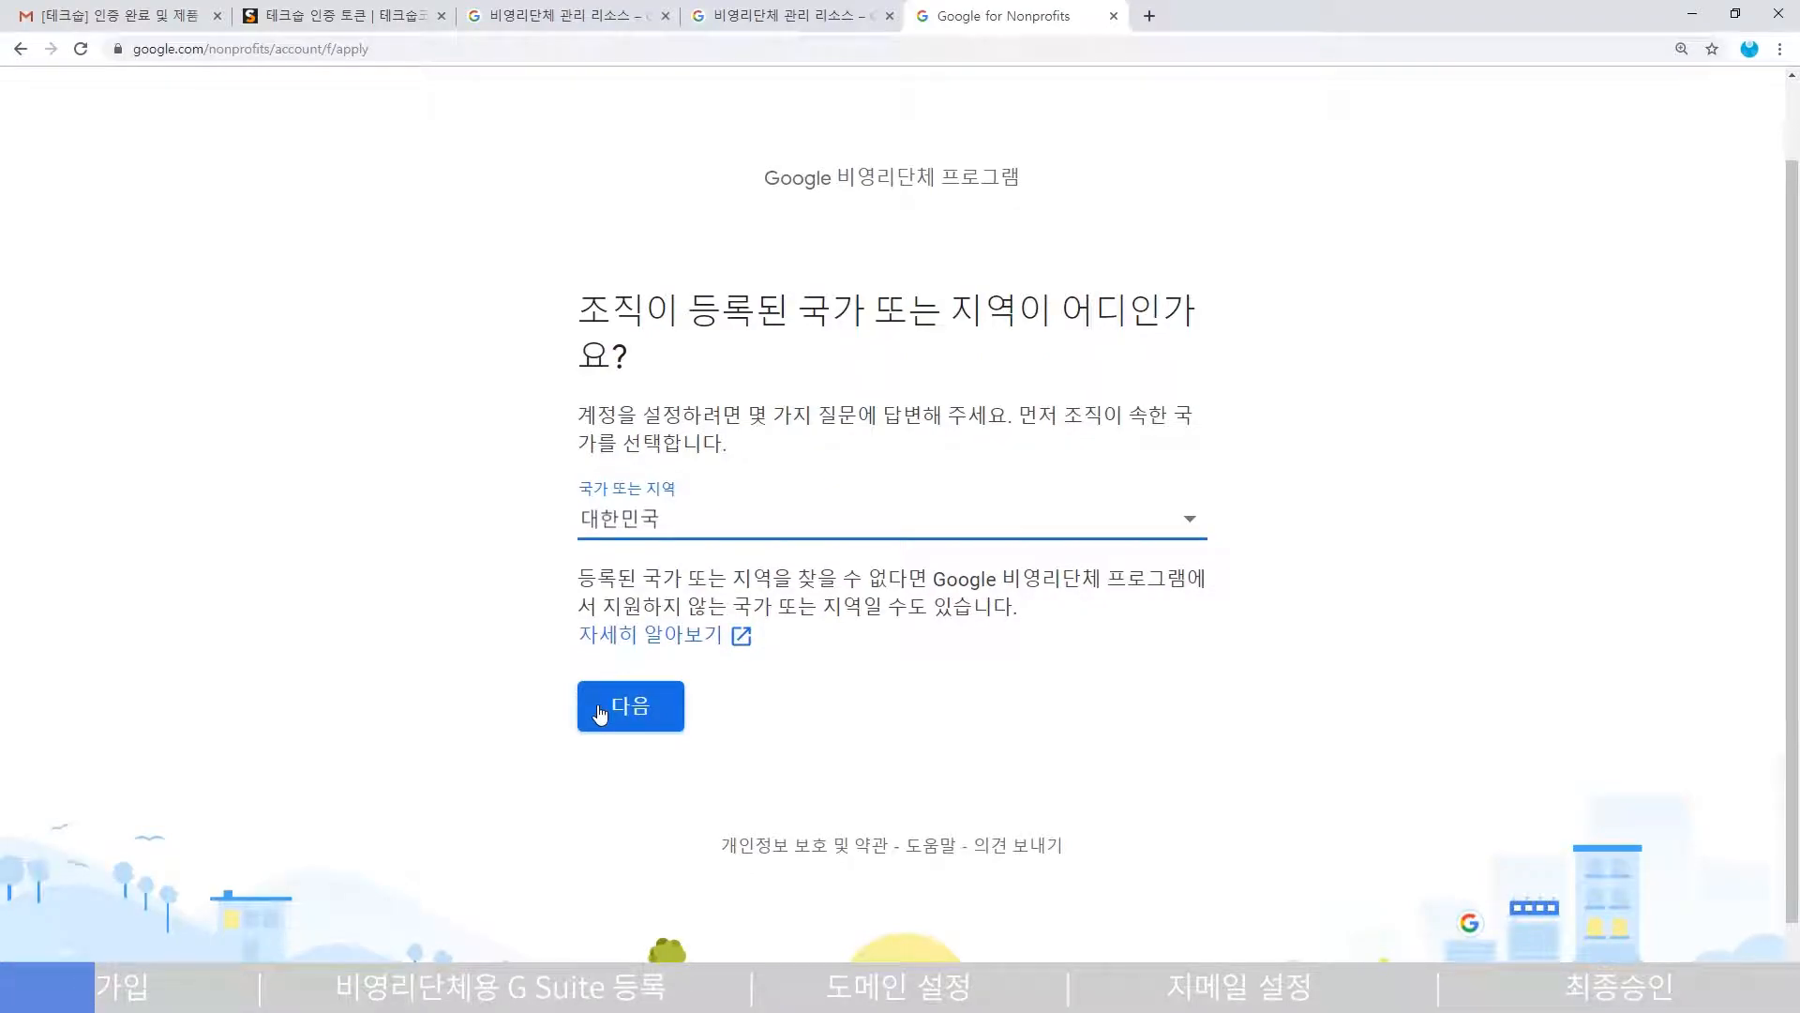
click(601, 713)
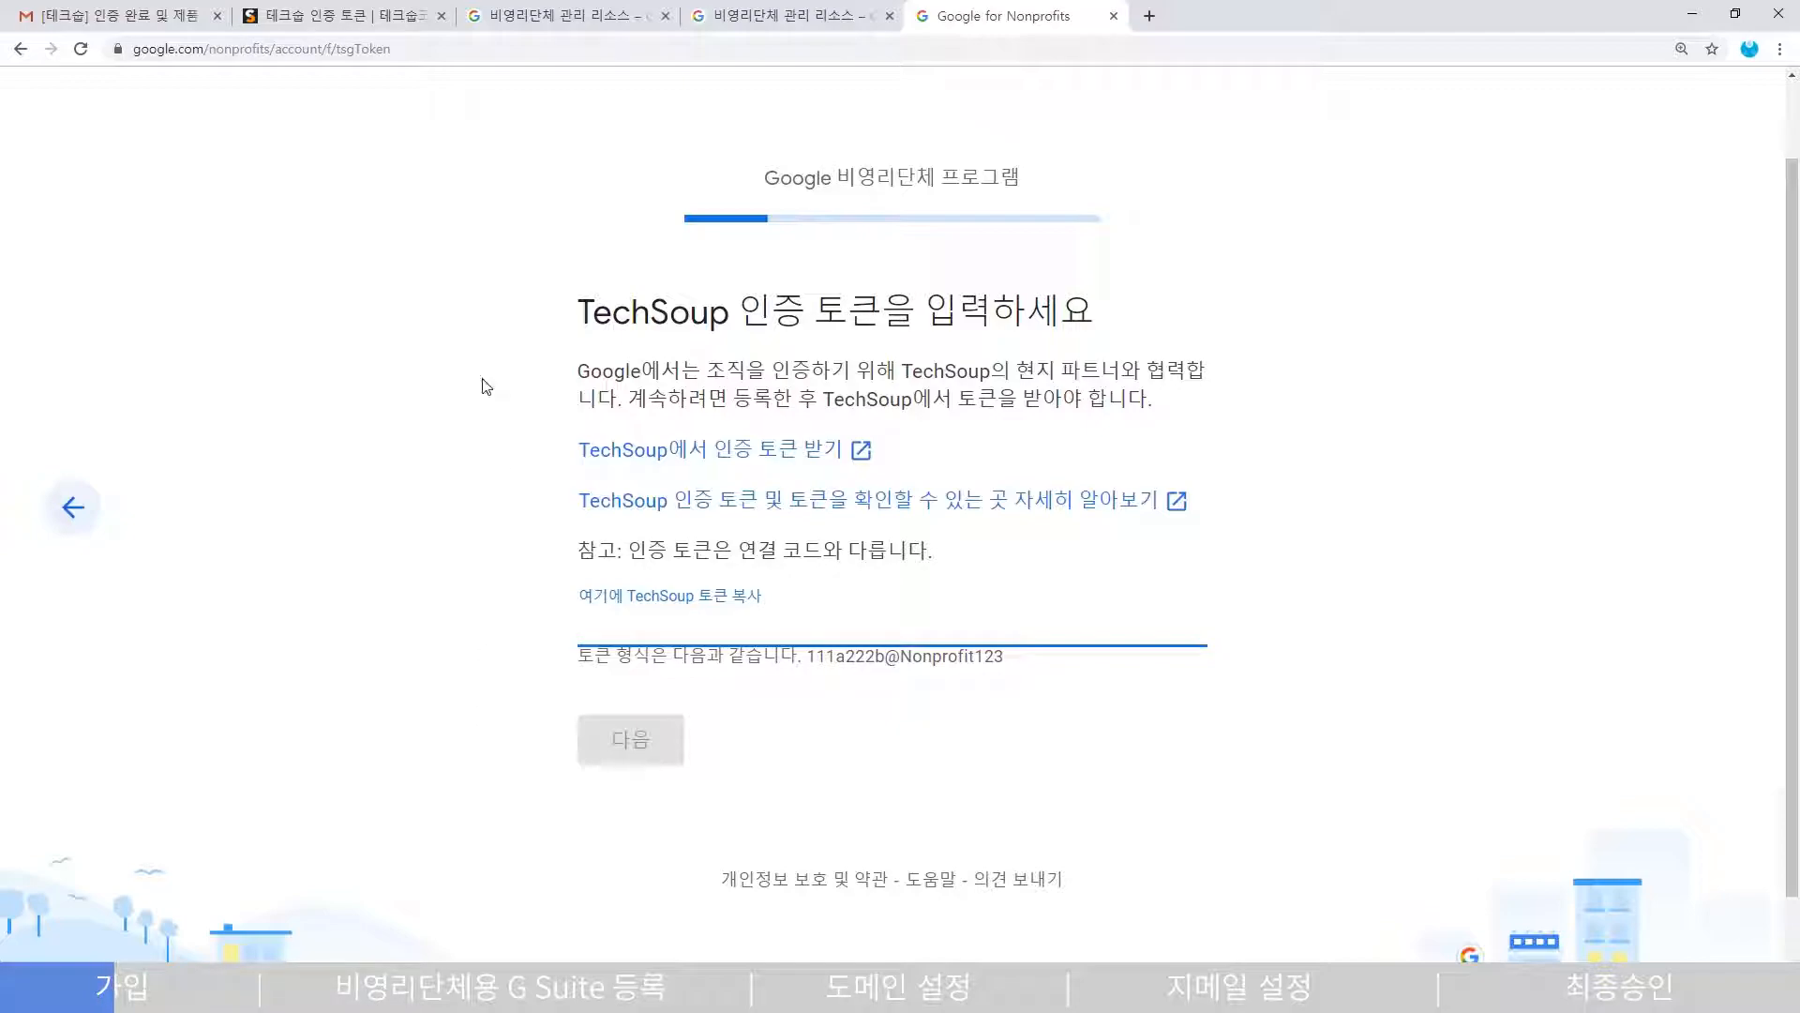
- Paste the TechSoup validation token into the Google for Nonprofits token field and submit it
key(ctrl+2)
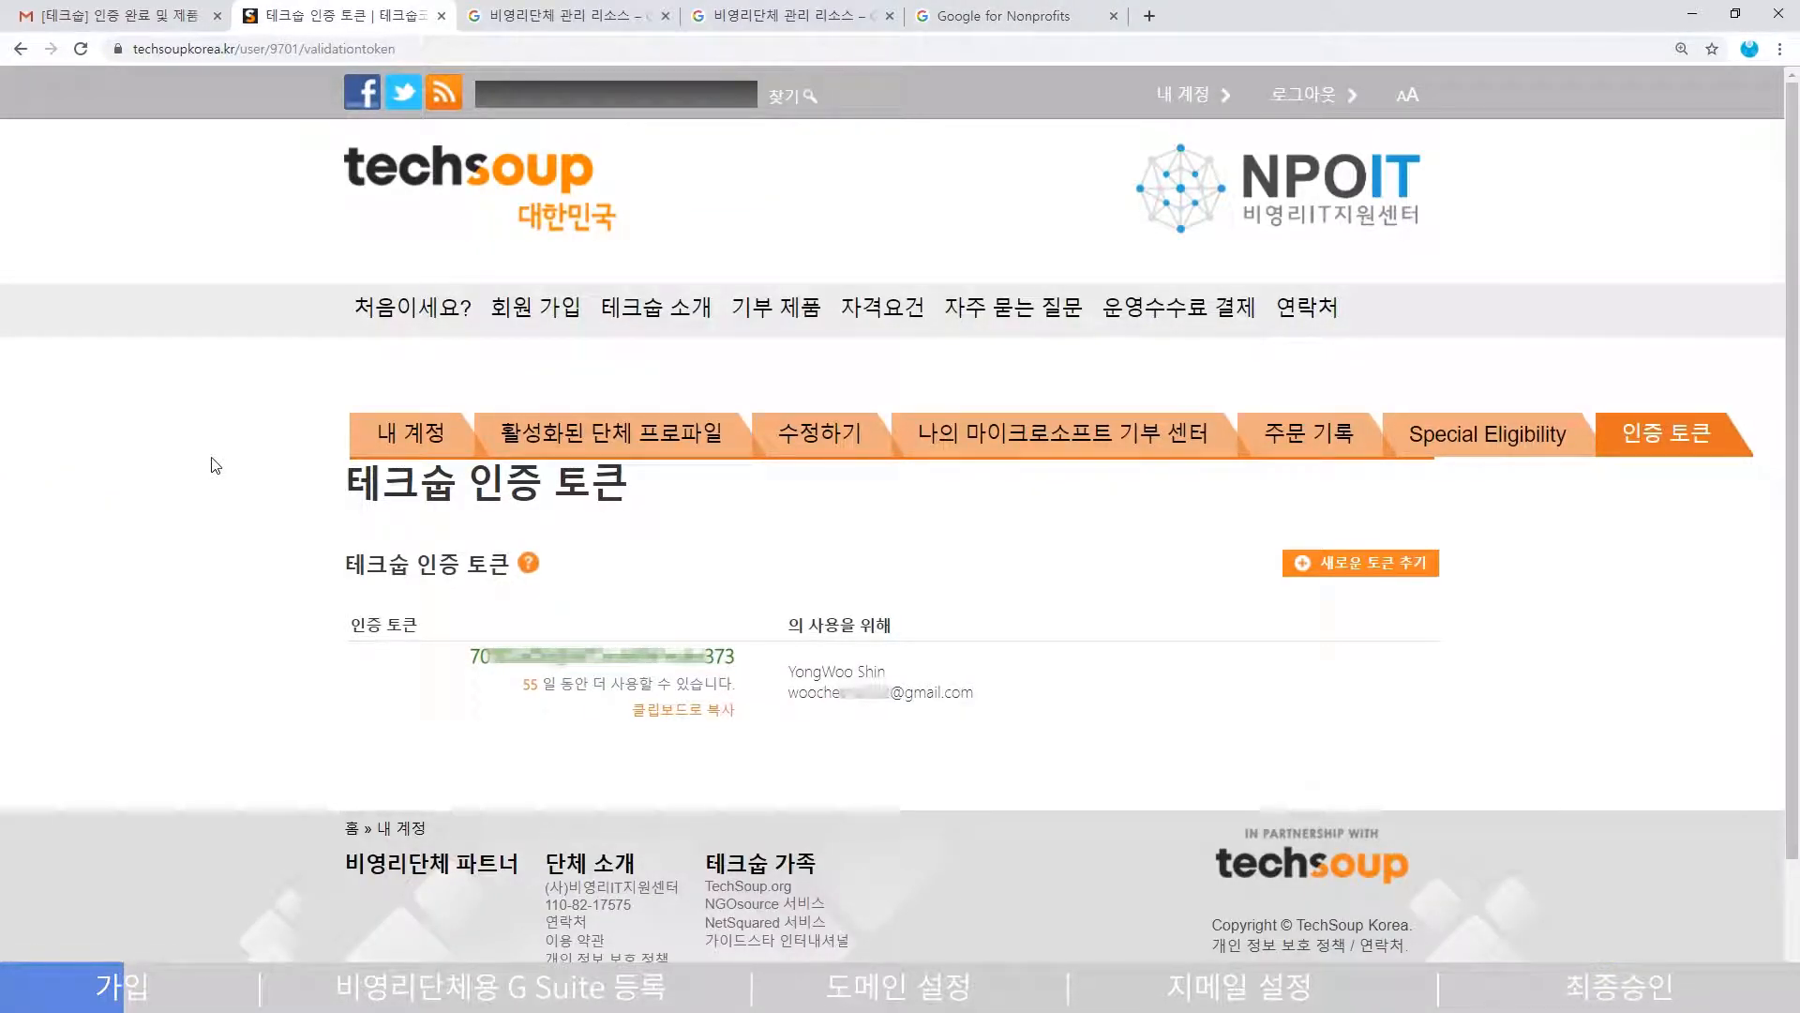
key(ctrl+5)
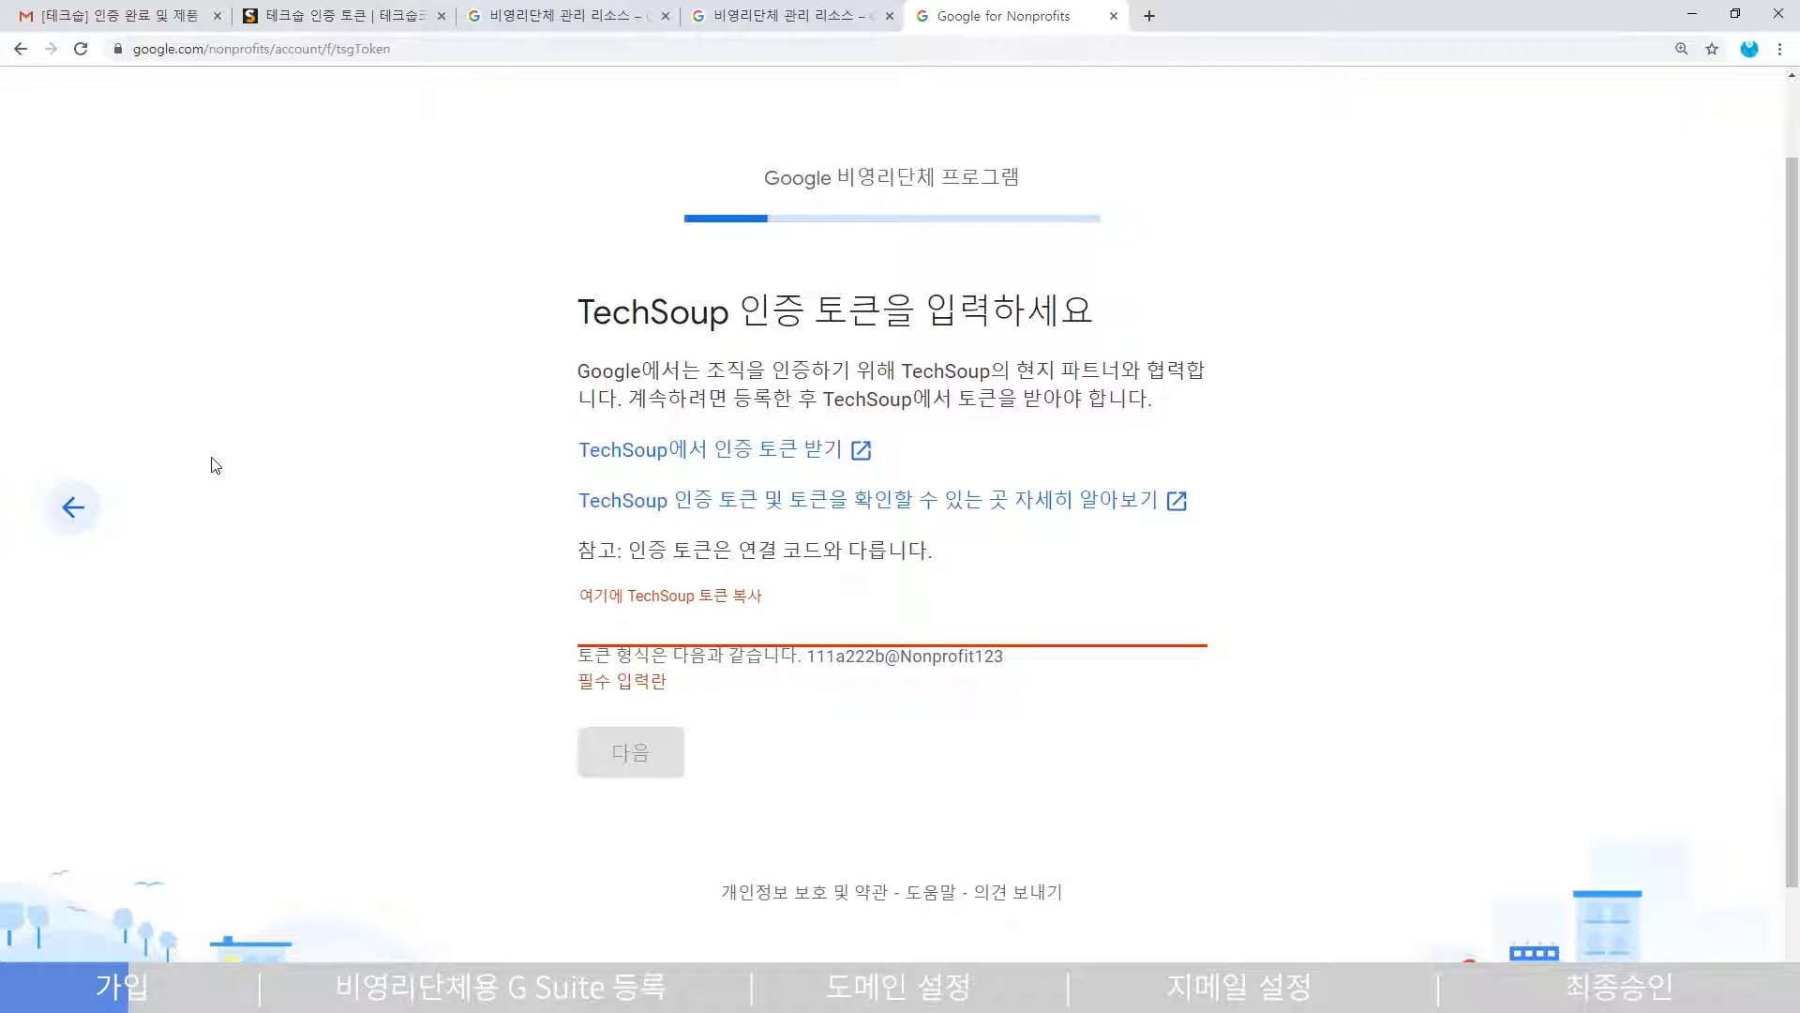
key(ctrl+v)
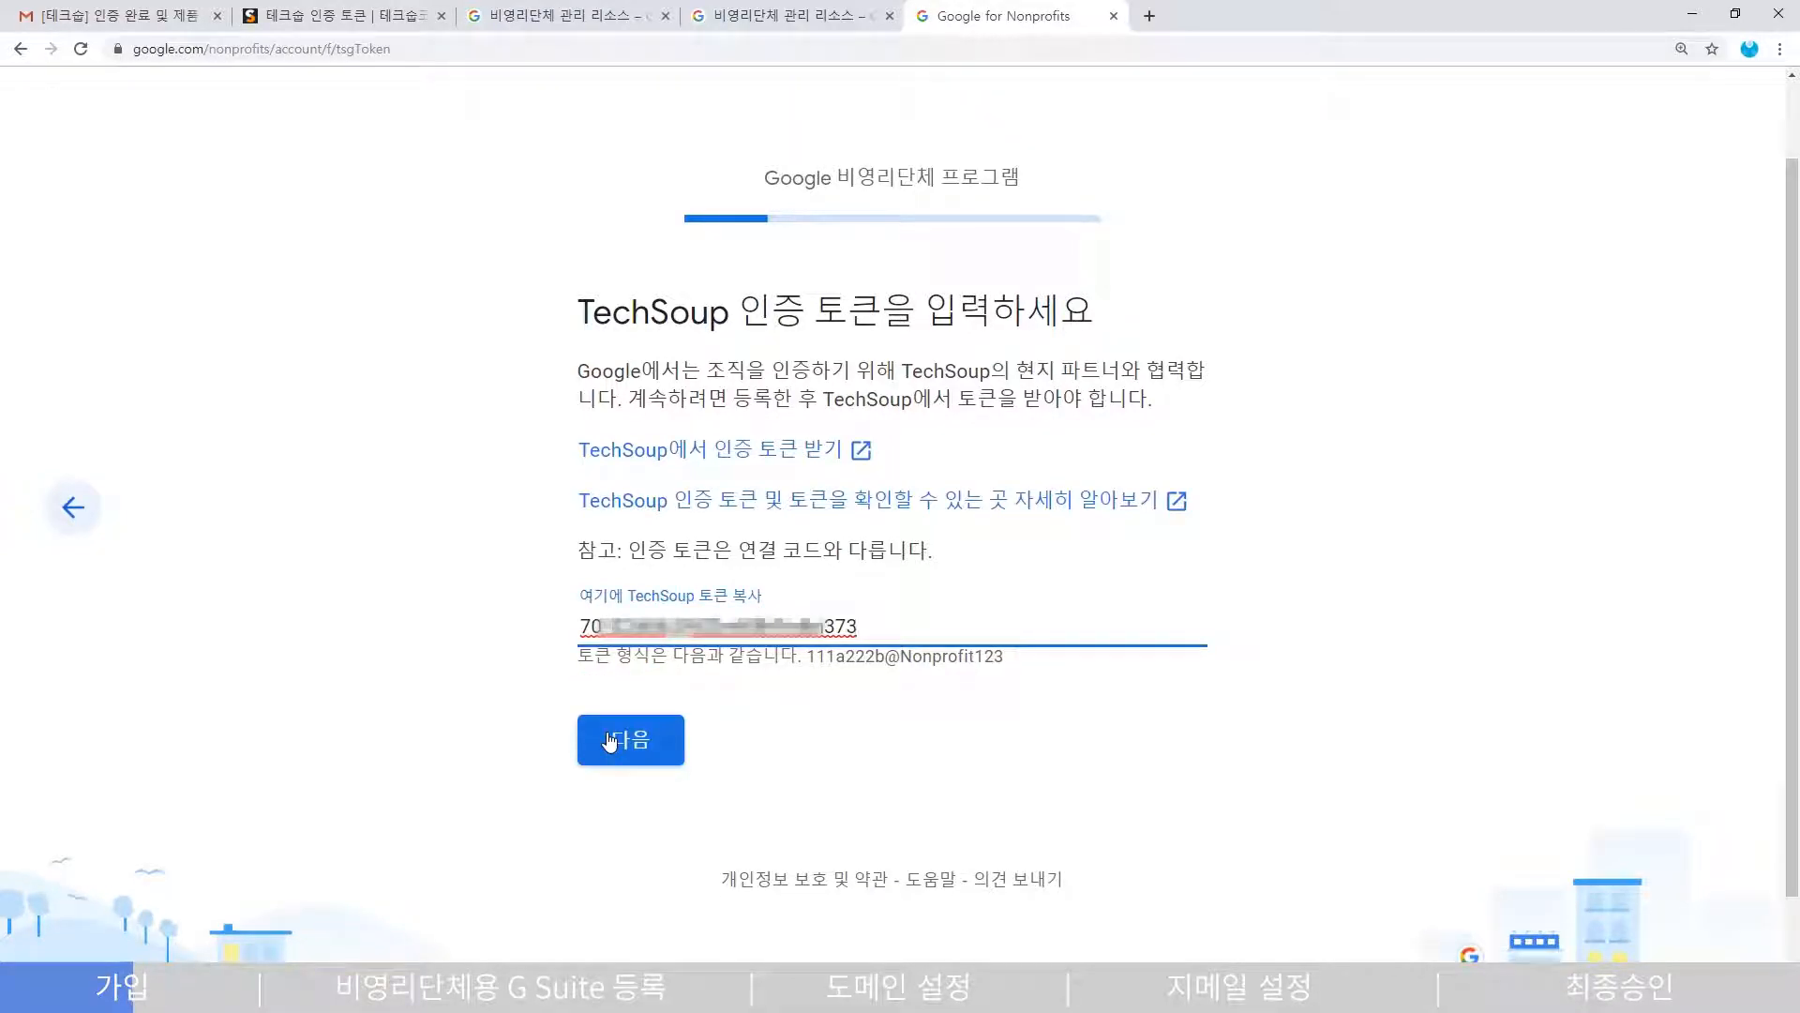
click(610, 741)
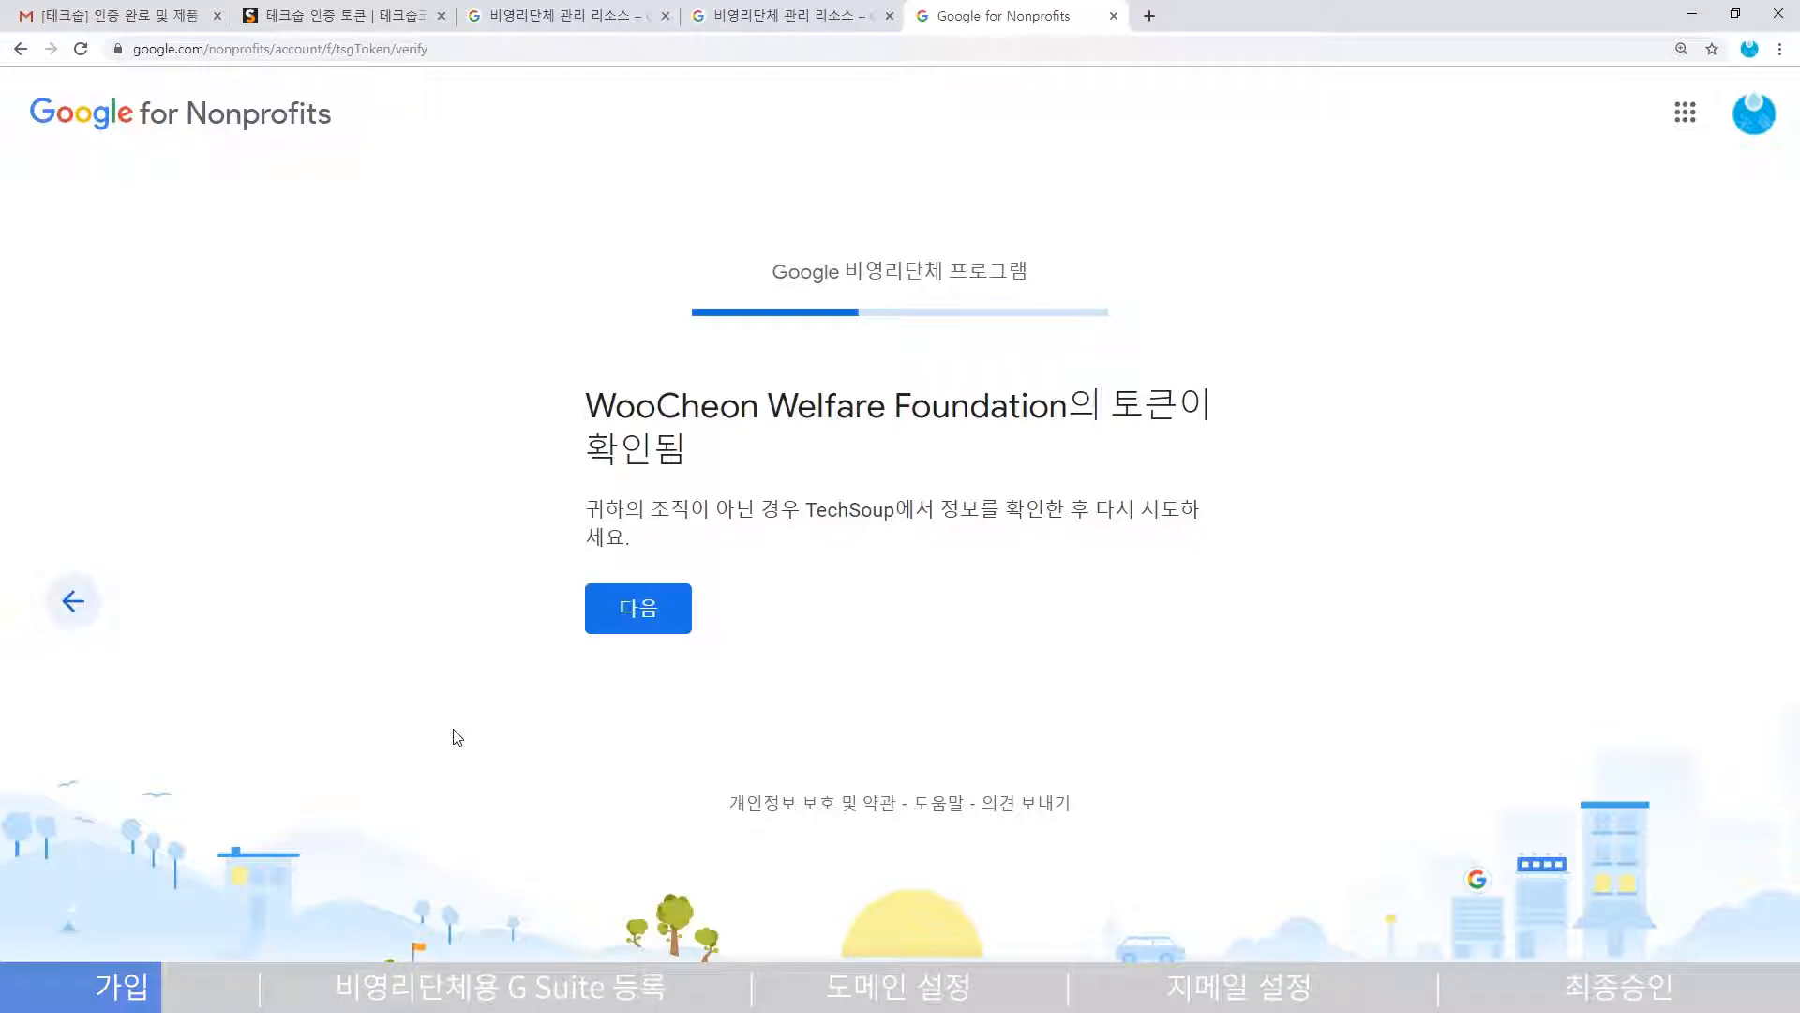
- Continue past the token-verified page and confirm the organisation's phone and website
click(628, 624)
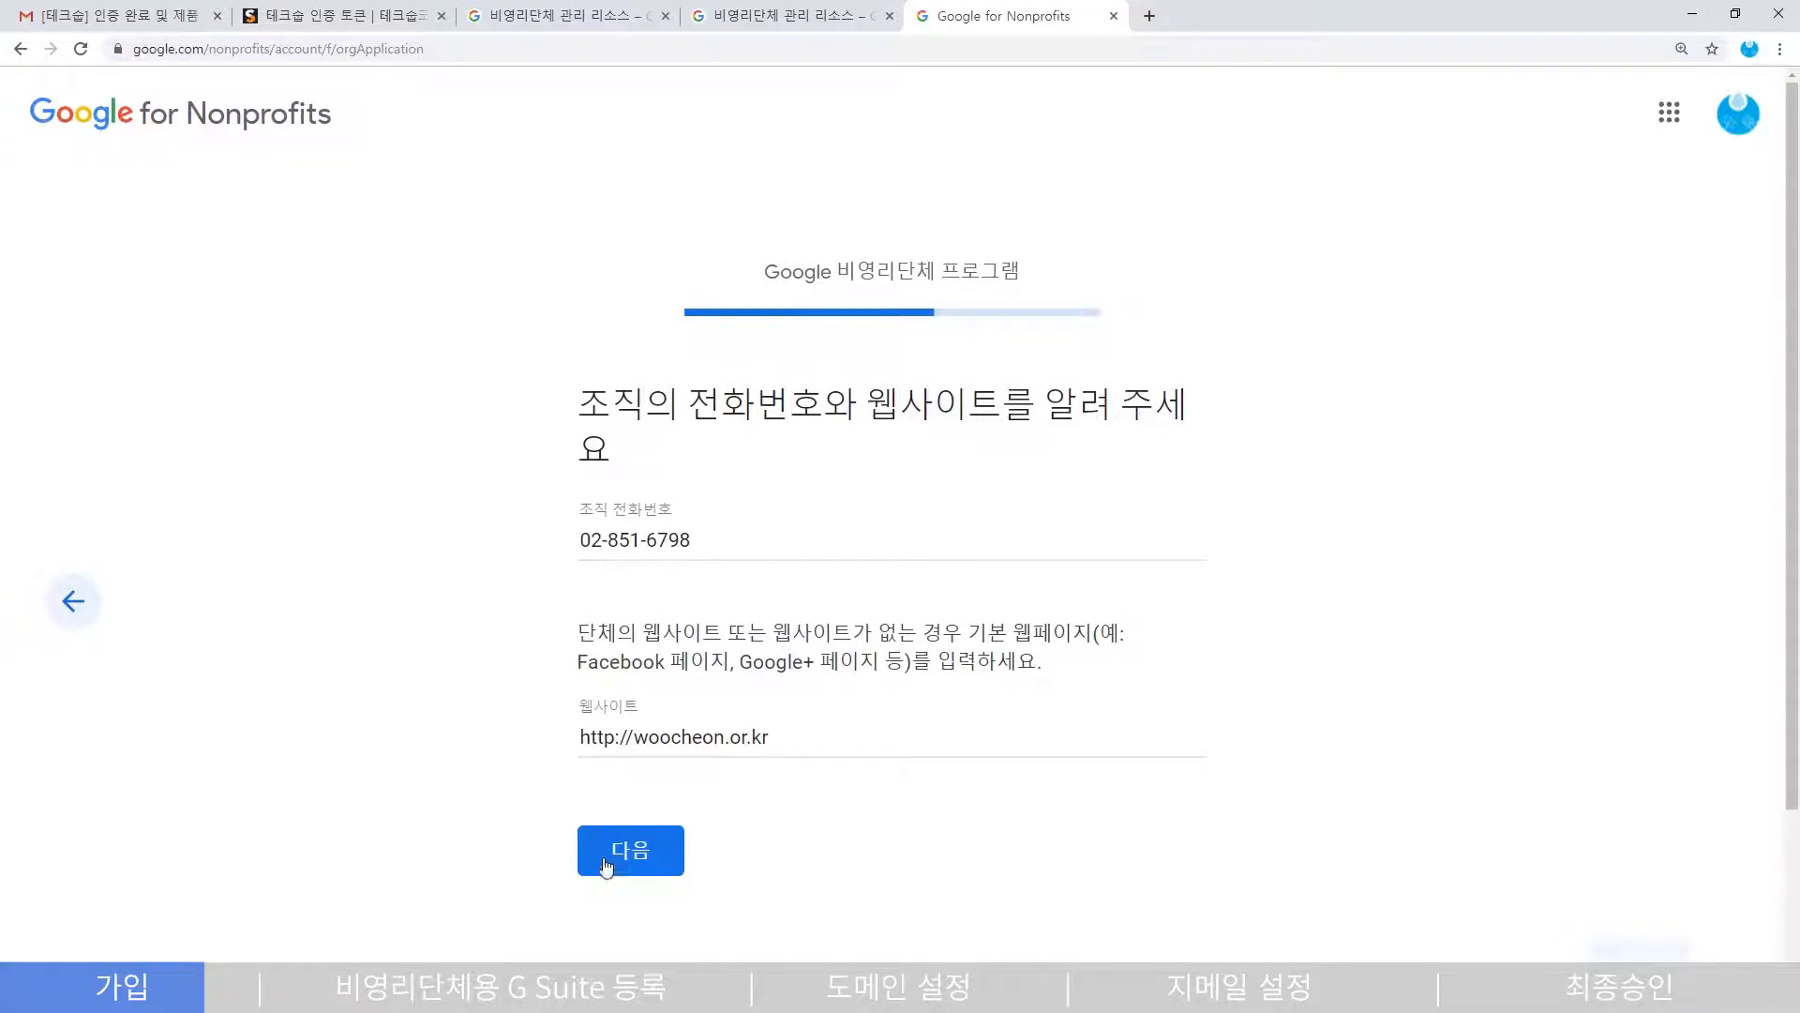
click(585, 850)
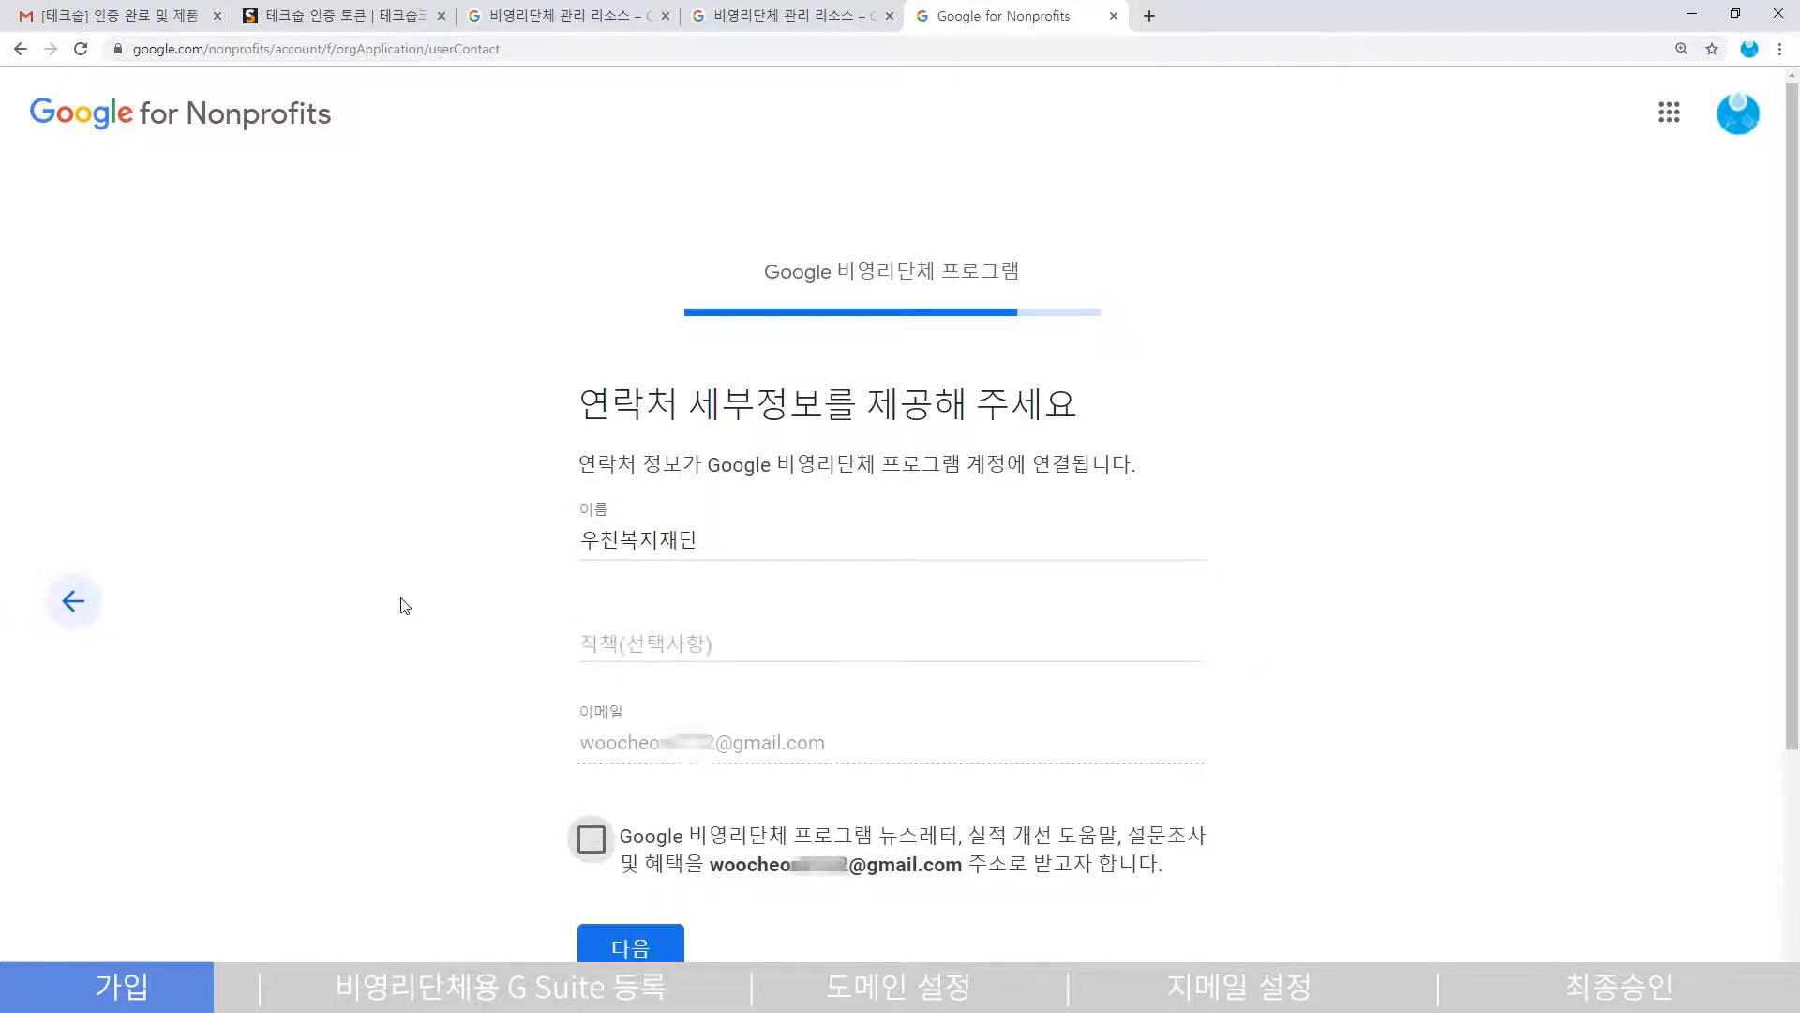
scroll(432, 694, down, 1)
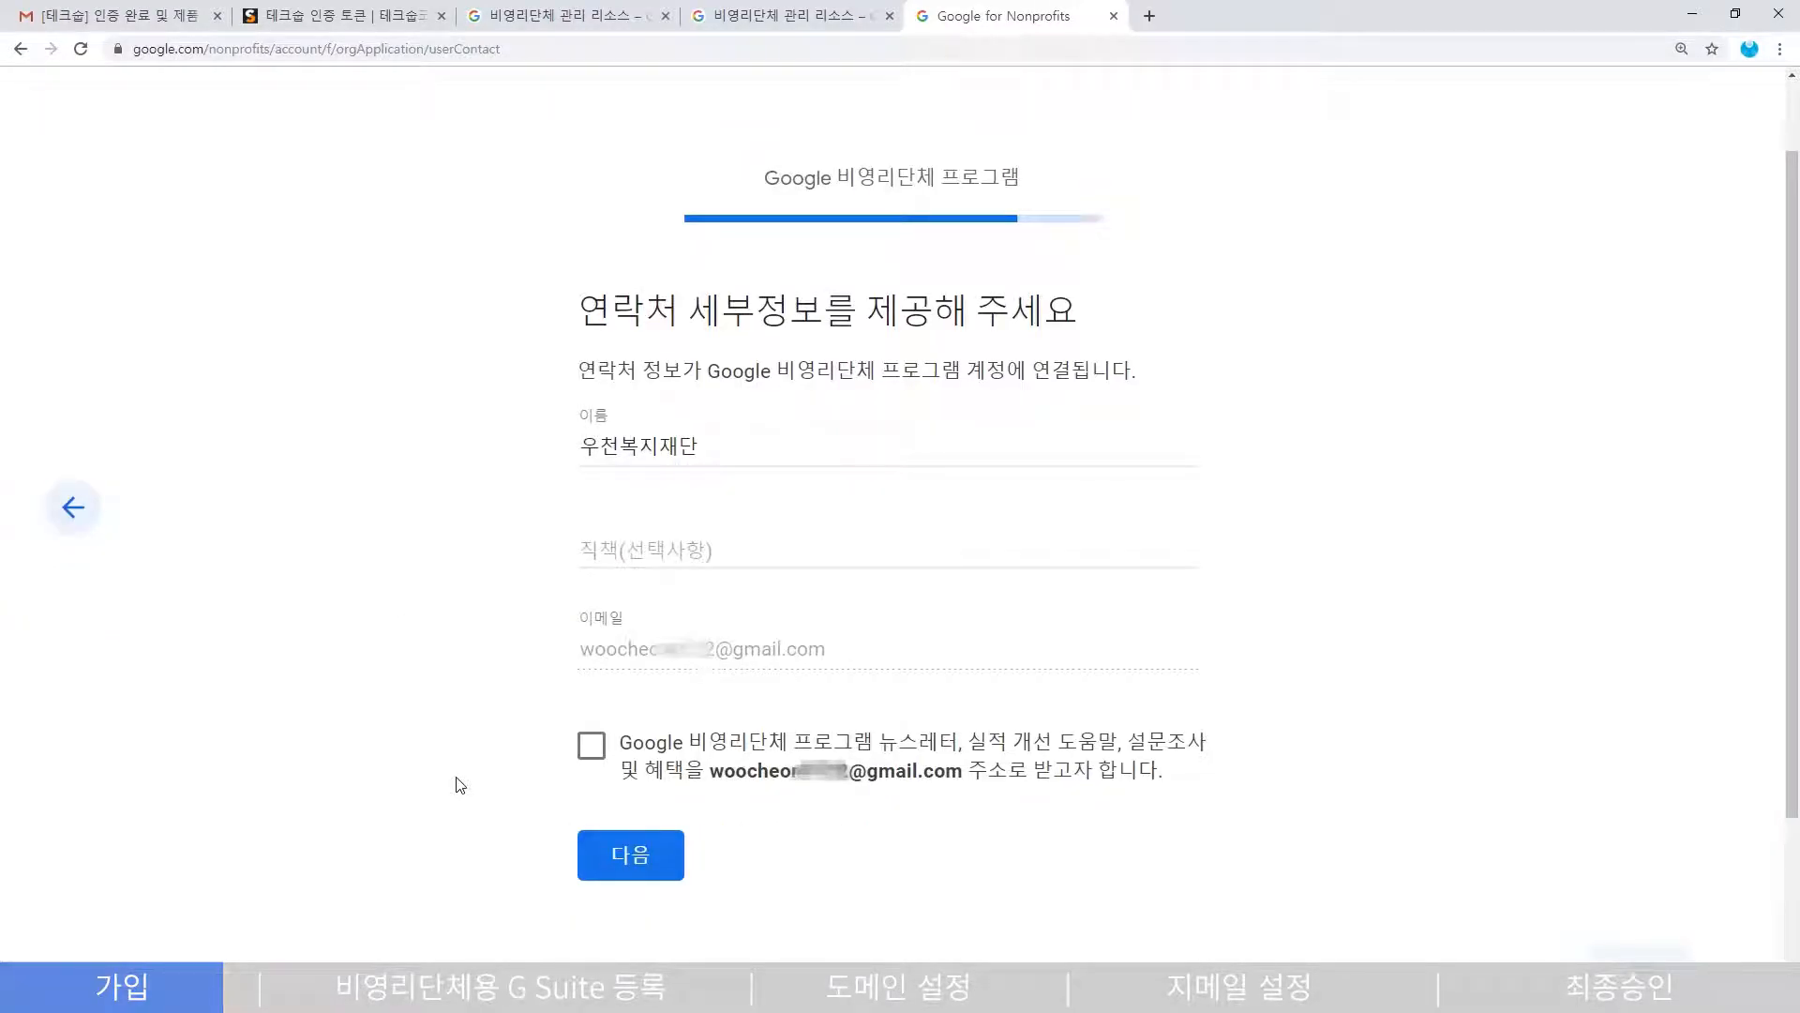
- Opt in to newsletters, submit contact details, agree to the terms, and submit the application
click(594, 746)
click(599, 861)
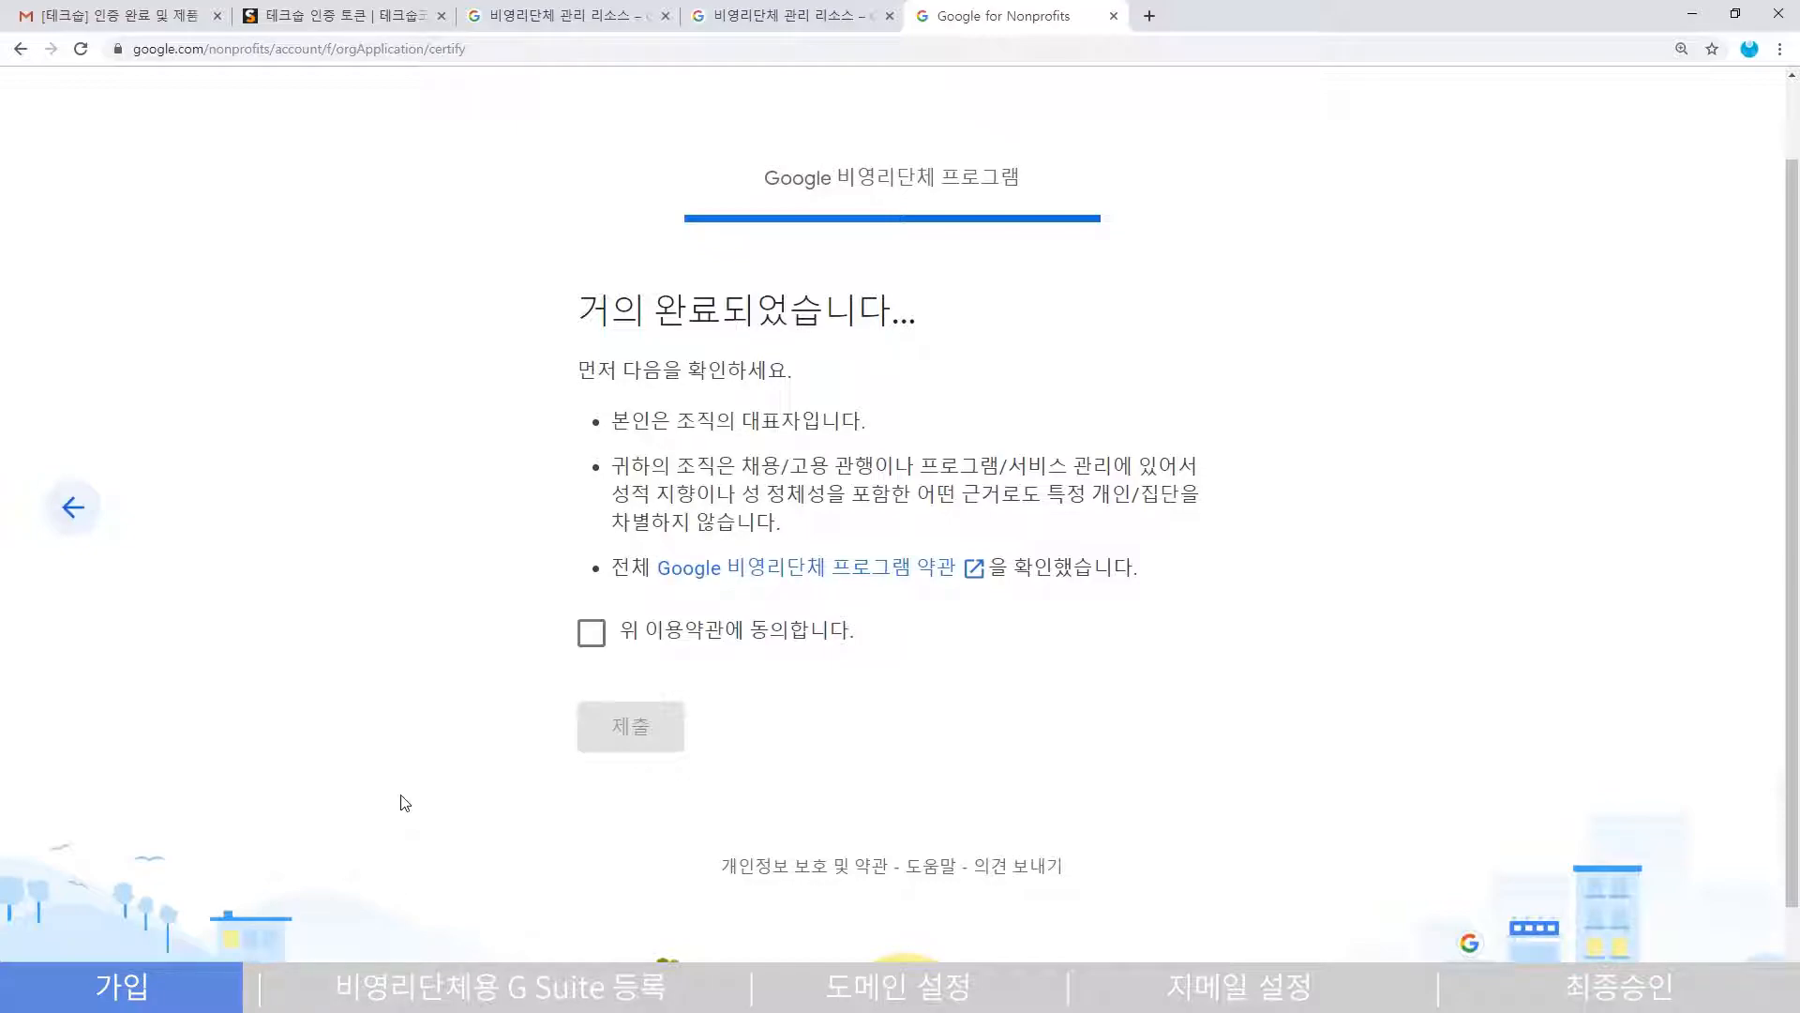
click(592, 632)
click(647, 722)
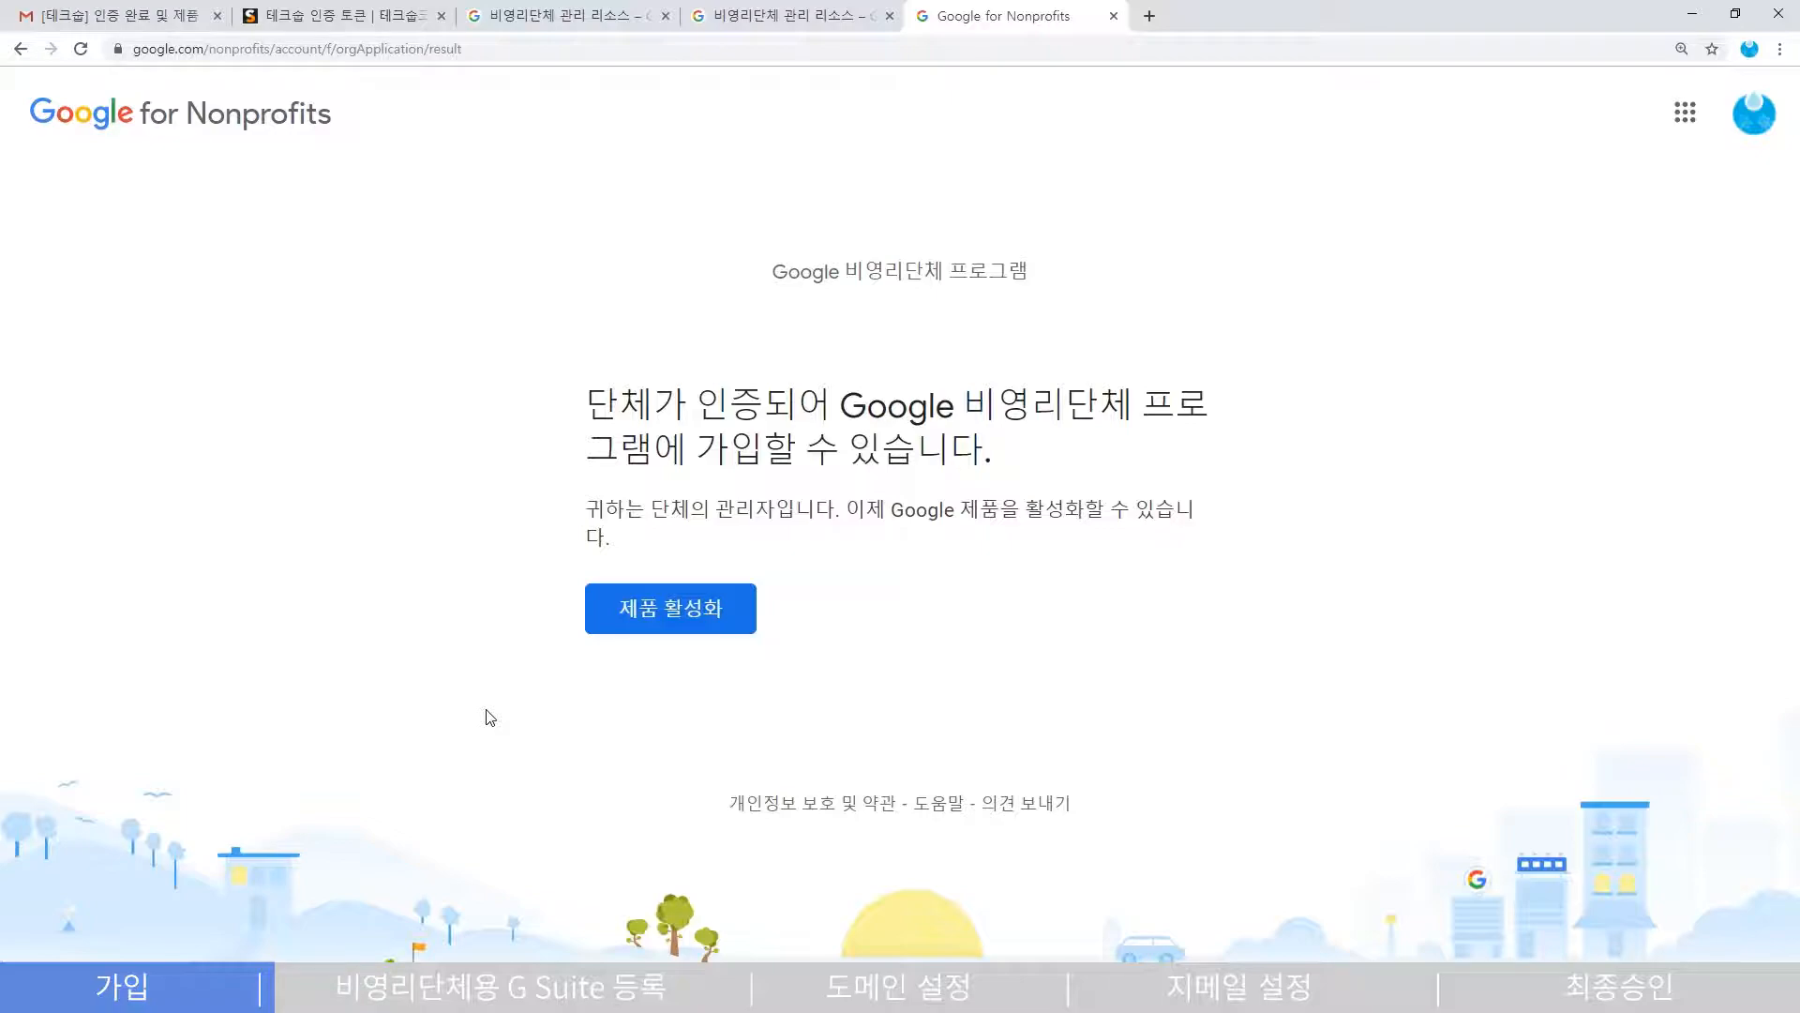
- Activate G Suite for Nonprofits, open its 가입하기 sign-up, and continue past the welcome page
click(647, 609)
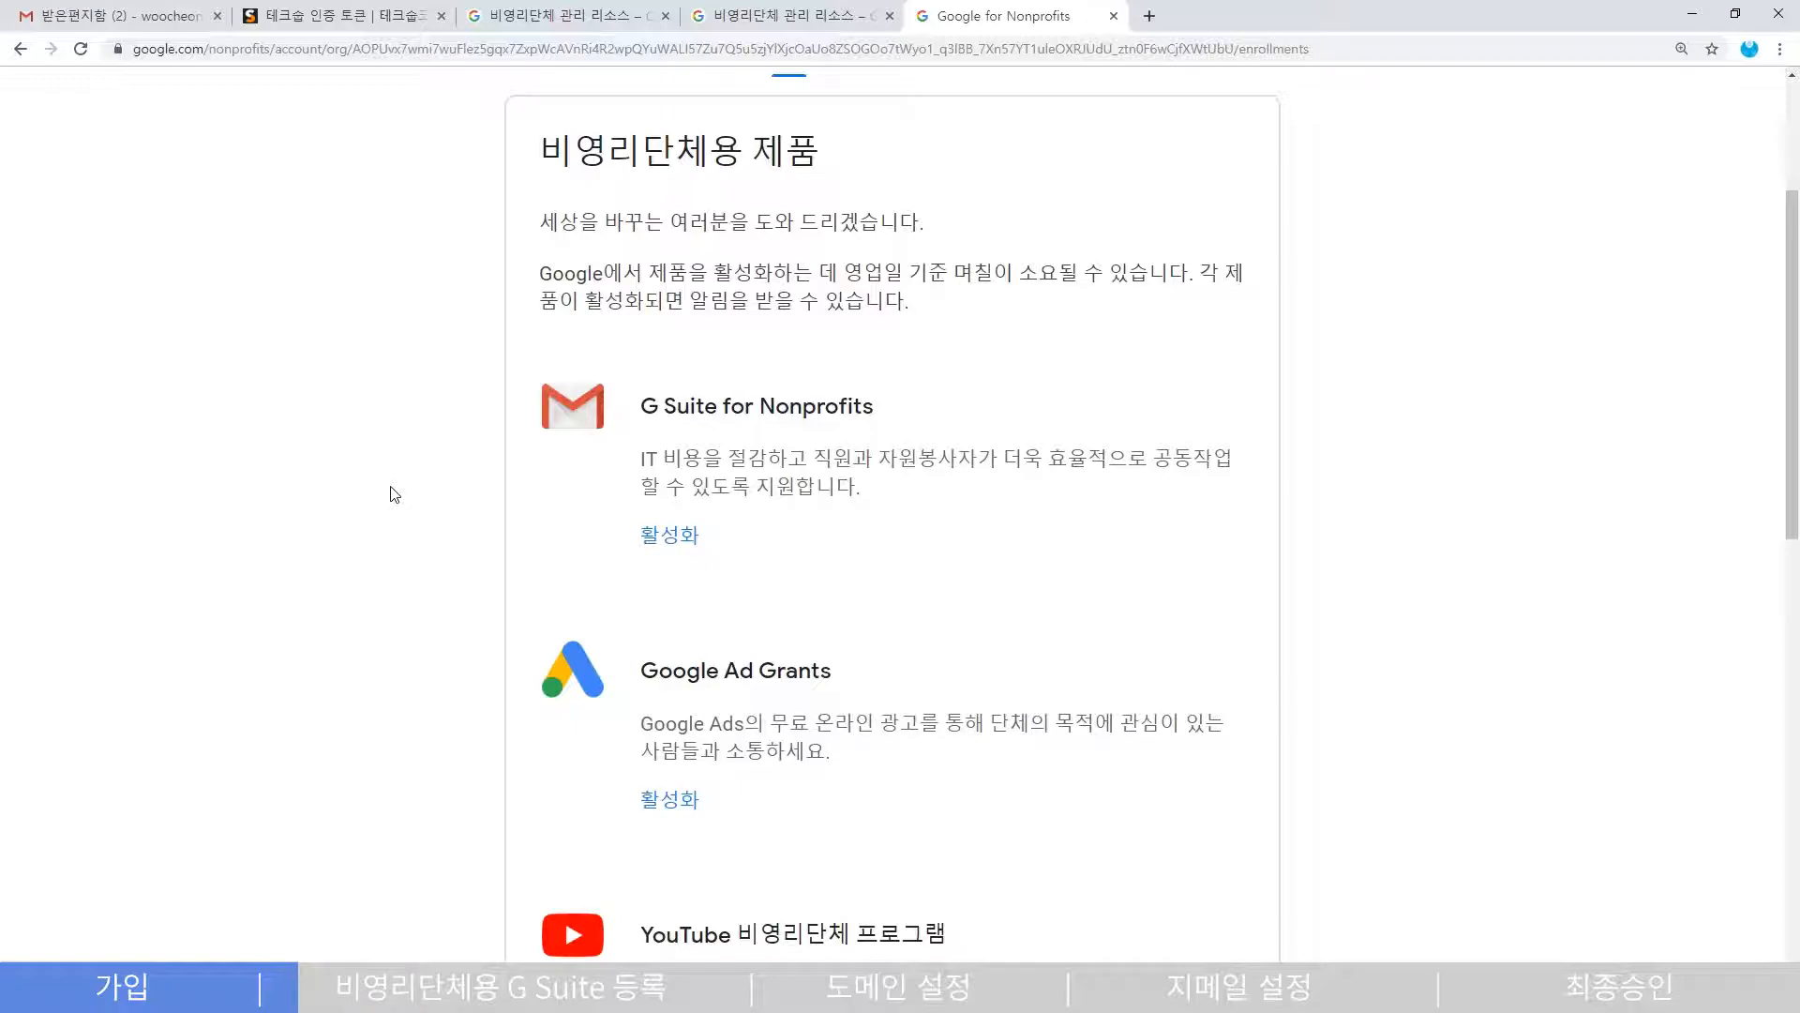
click(667, 545)
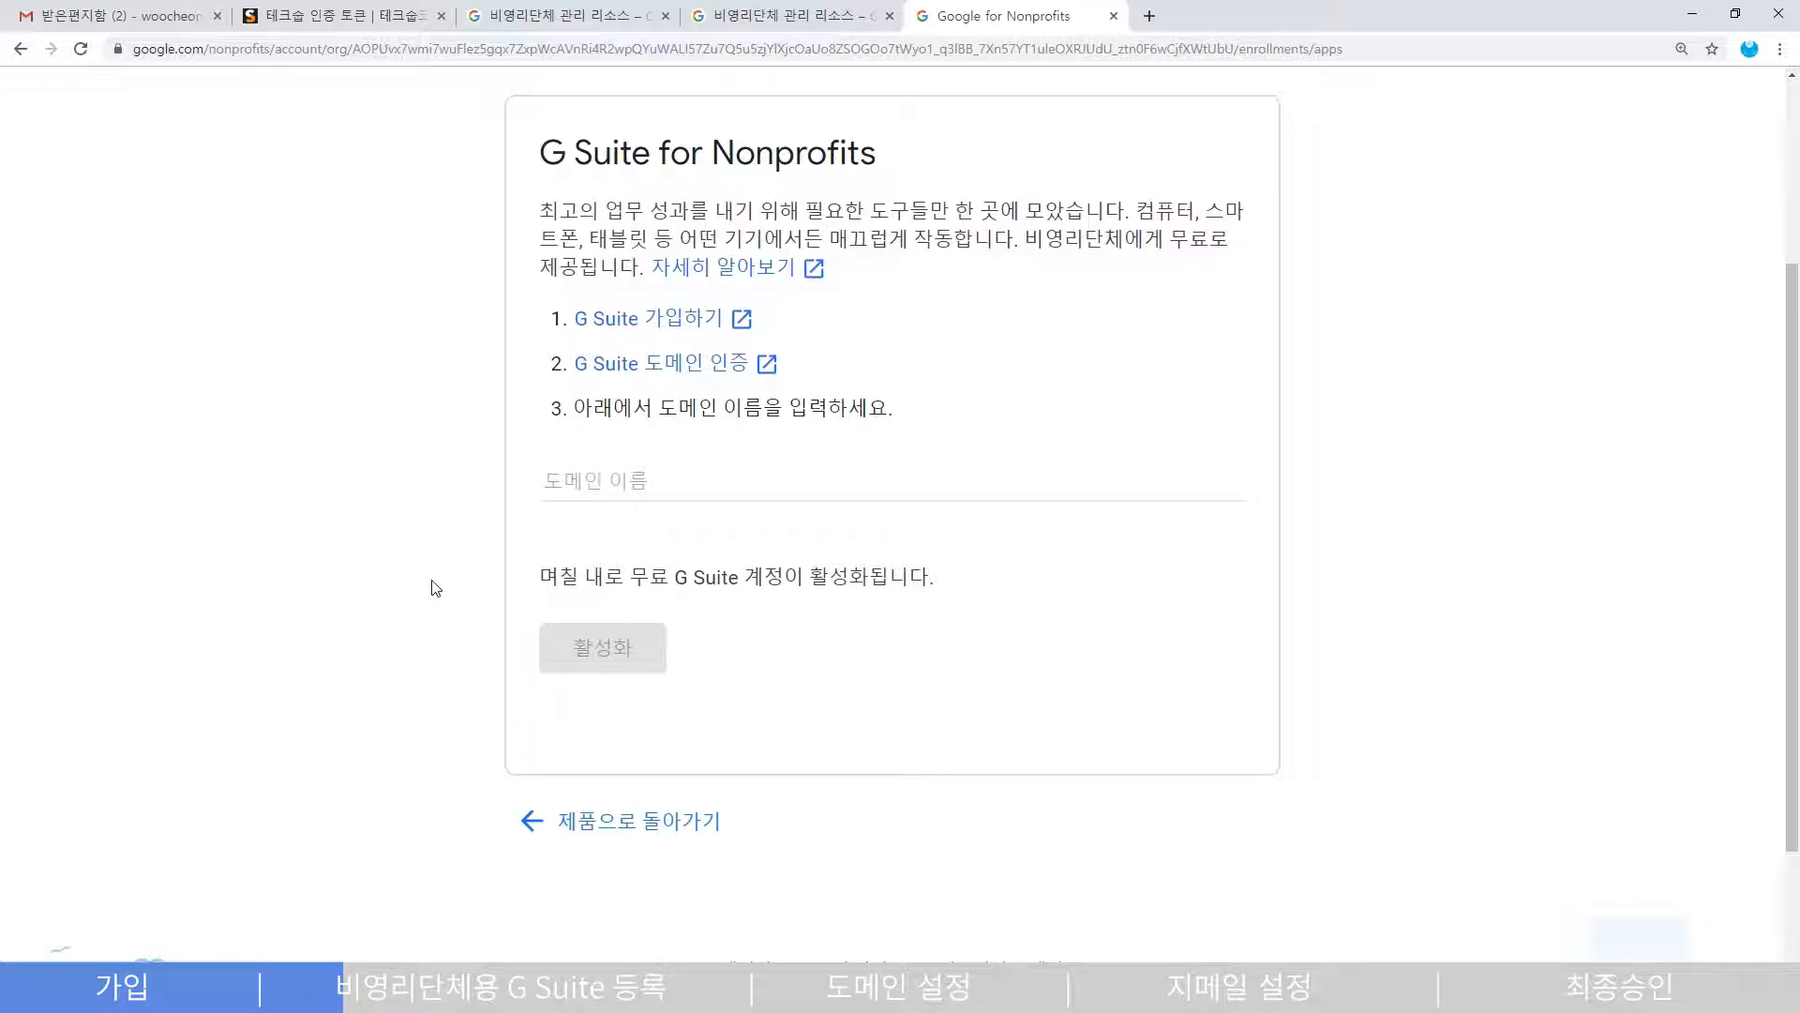
click(647, 321)
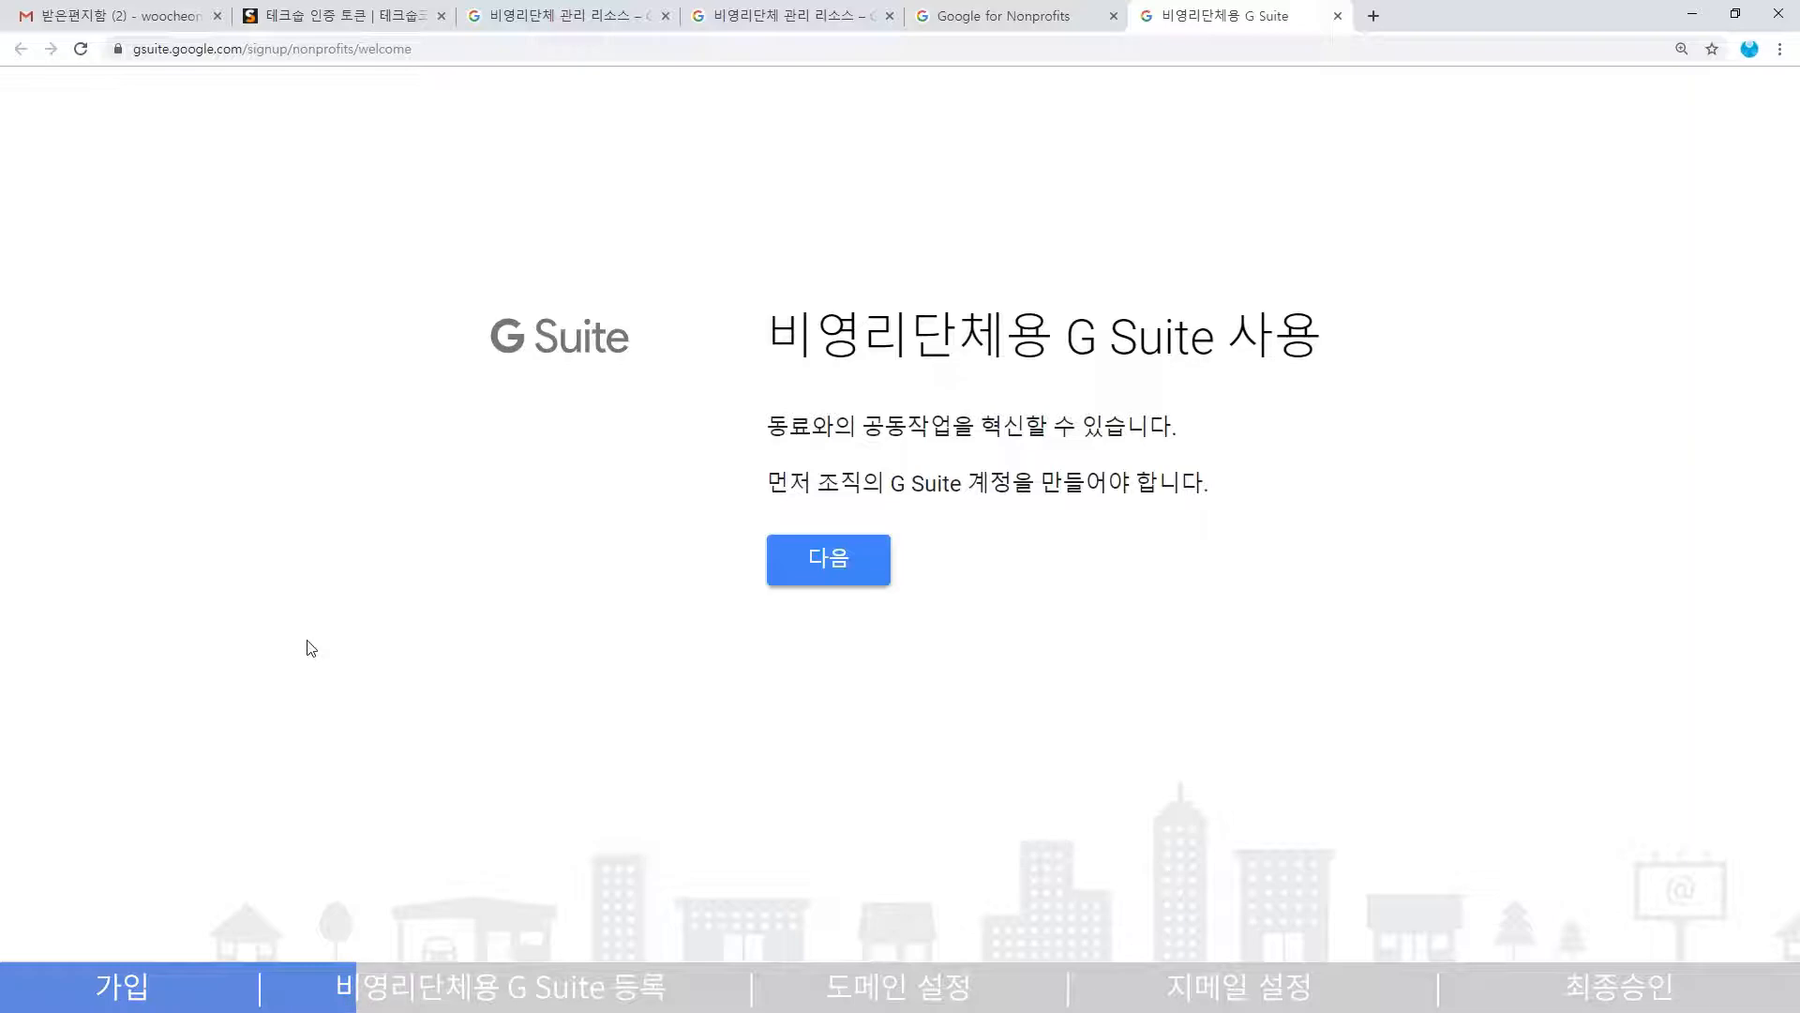
drag(891, 485, 1205, 509)
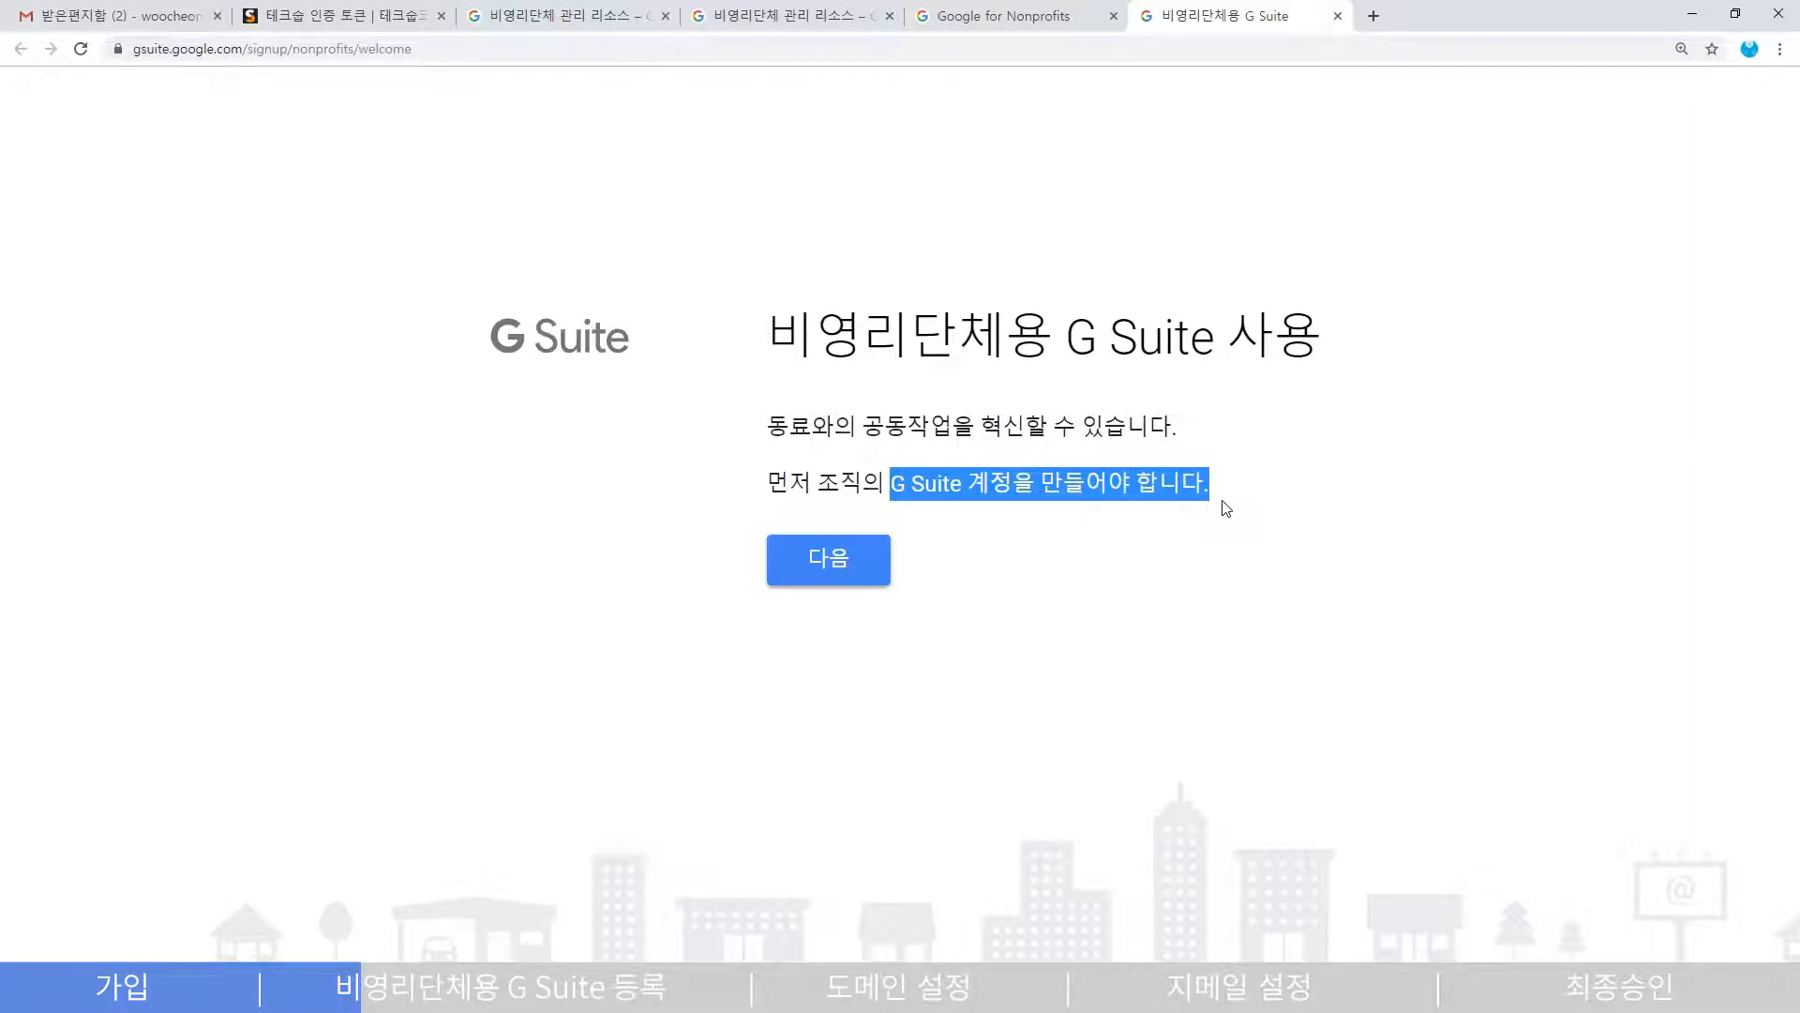
click(1056, 543)
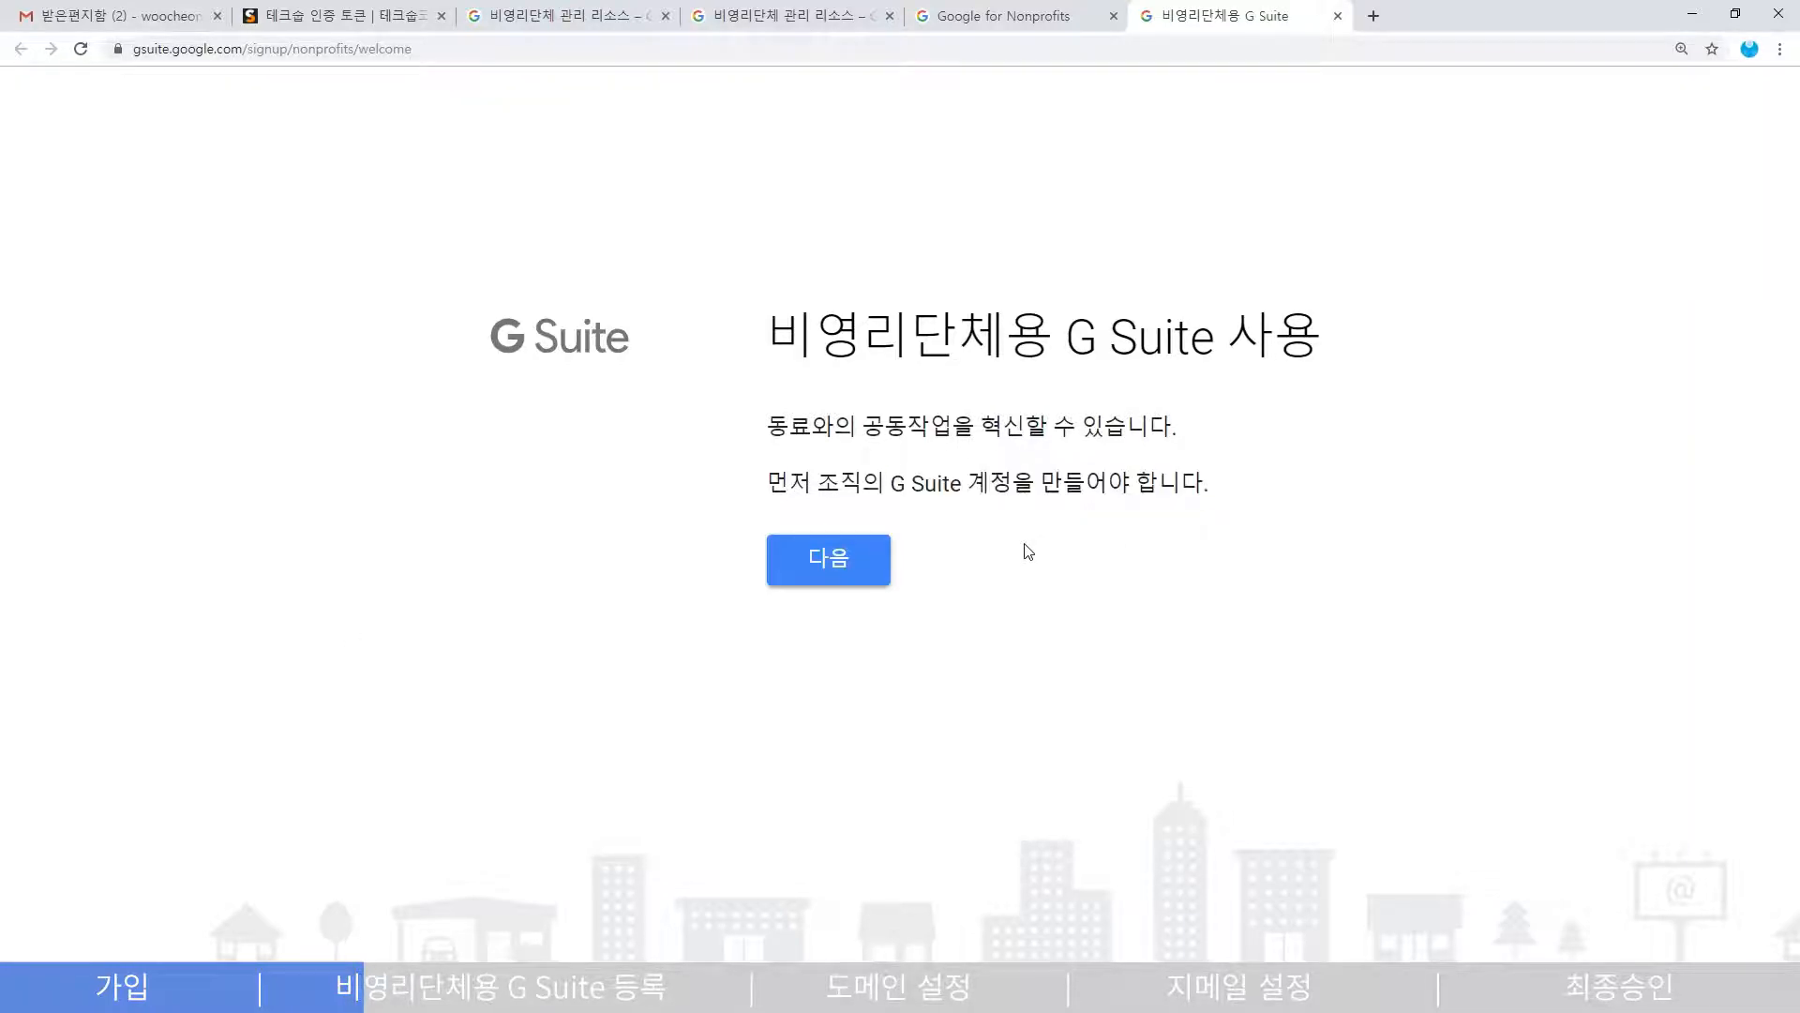
click(843, 574)
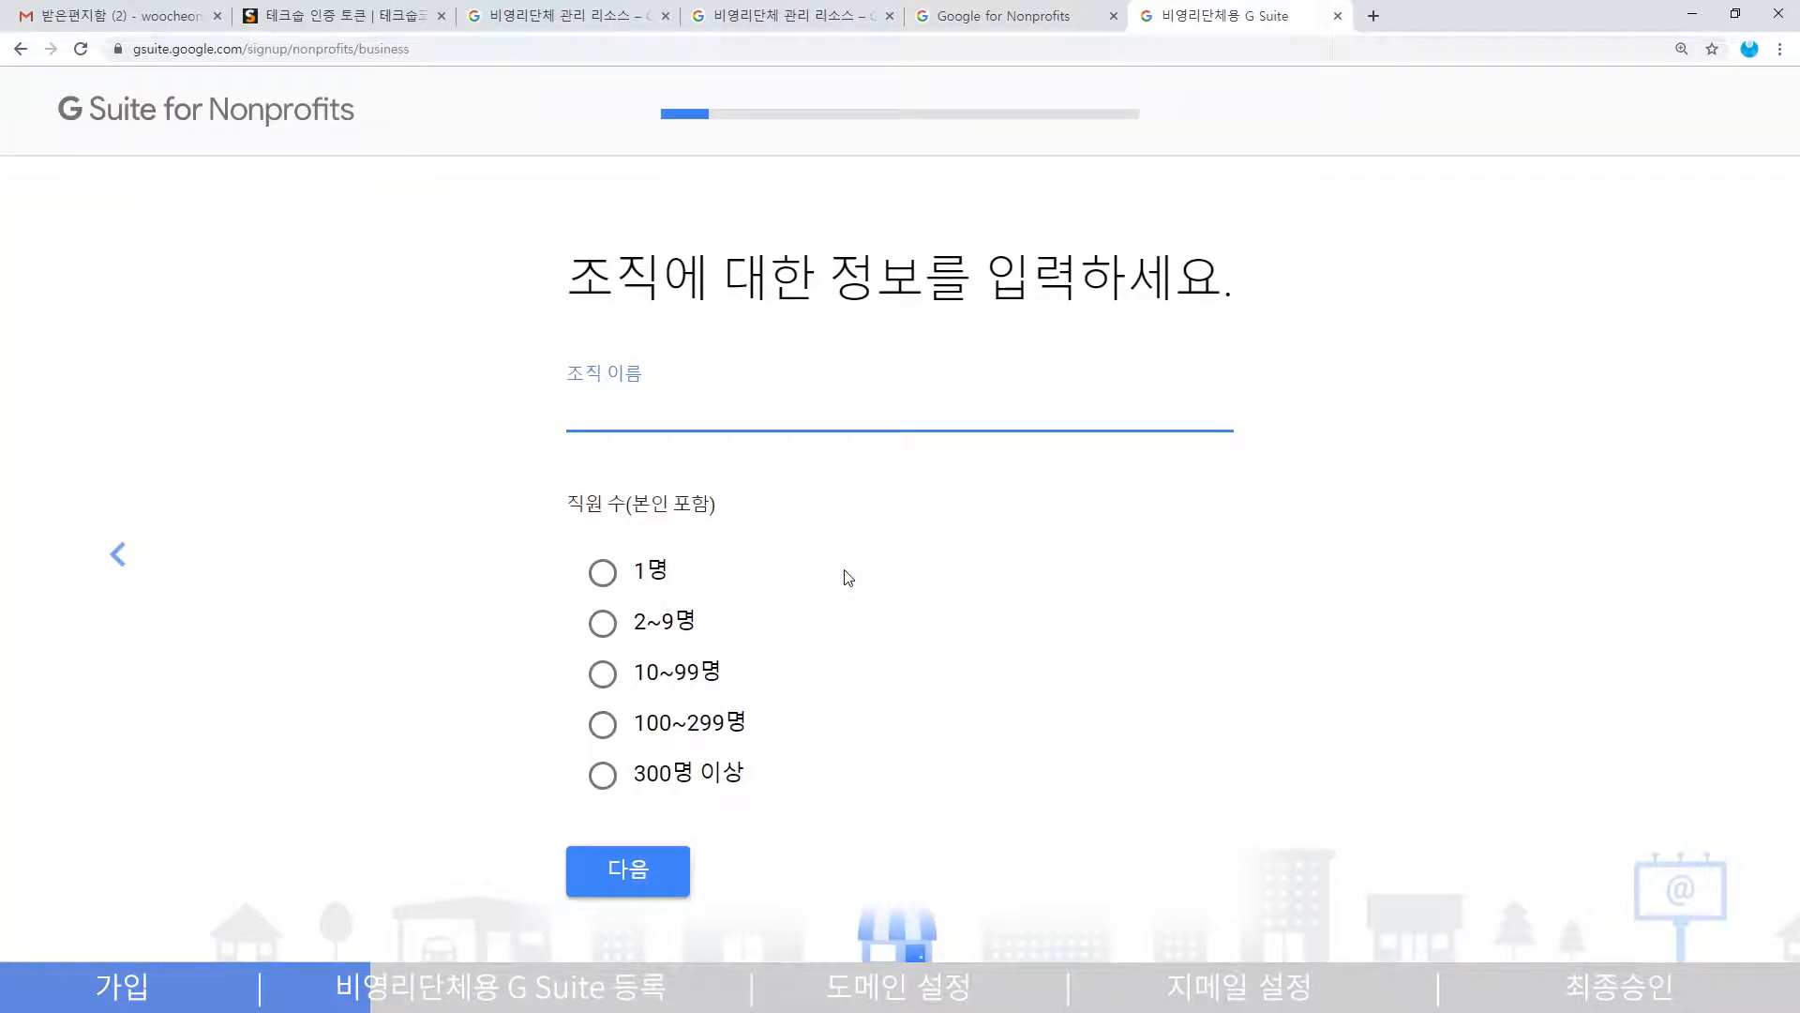
- Enter organisation name 우천복지재단 with 10~99명 staff, then paste the South Korea business phone
text(우천복지재단)
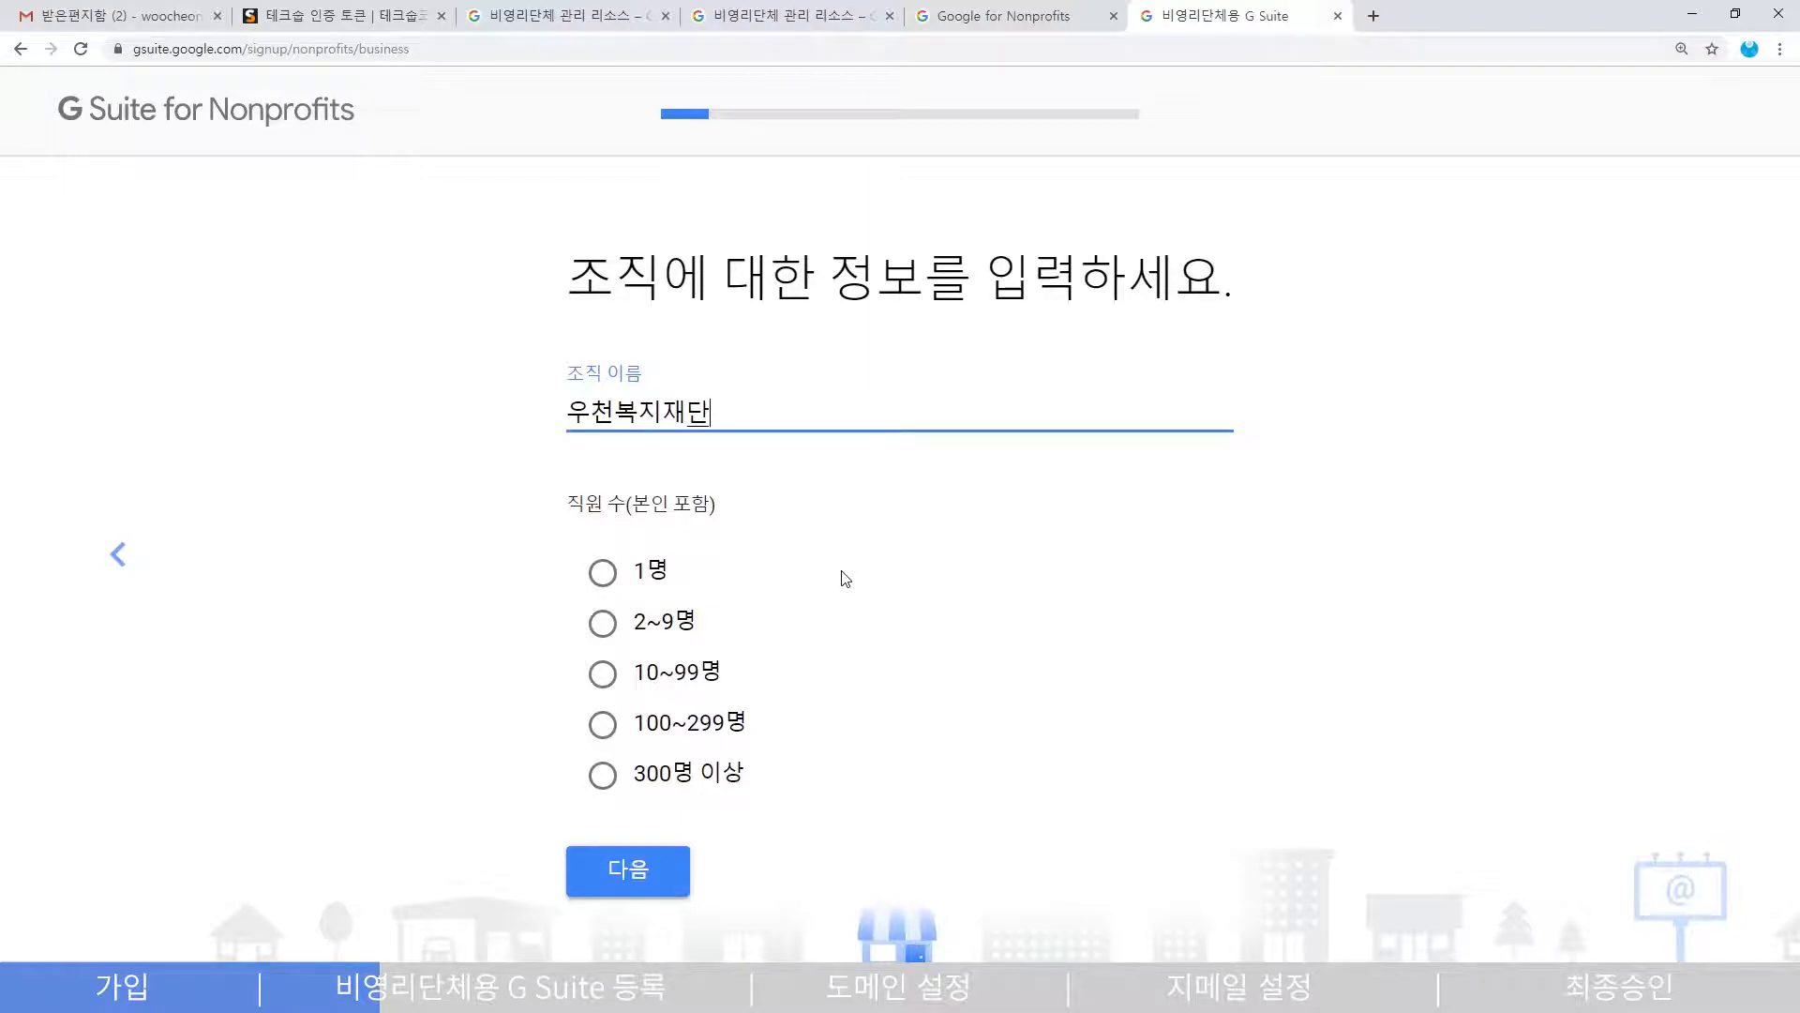
click(605, 675)
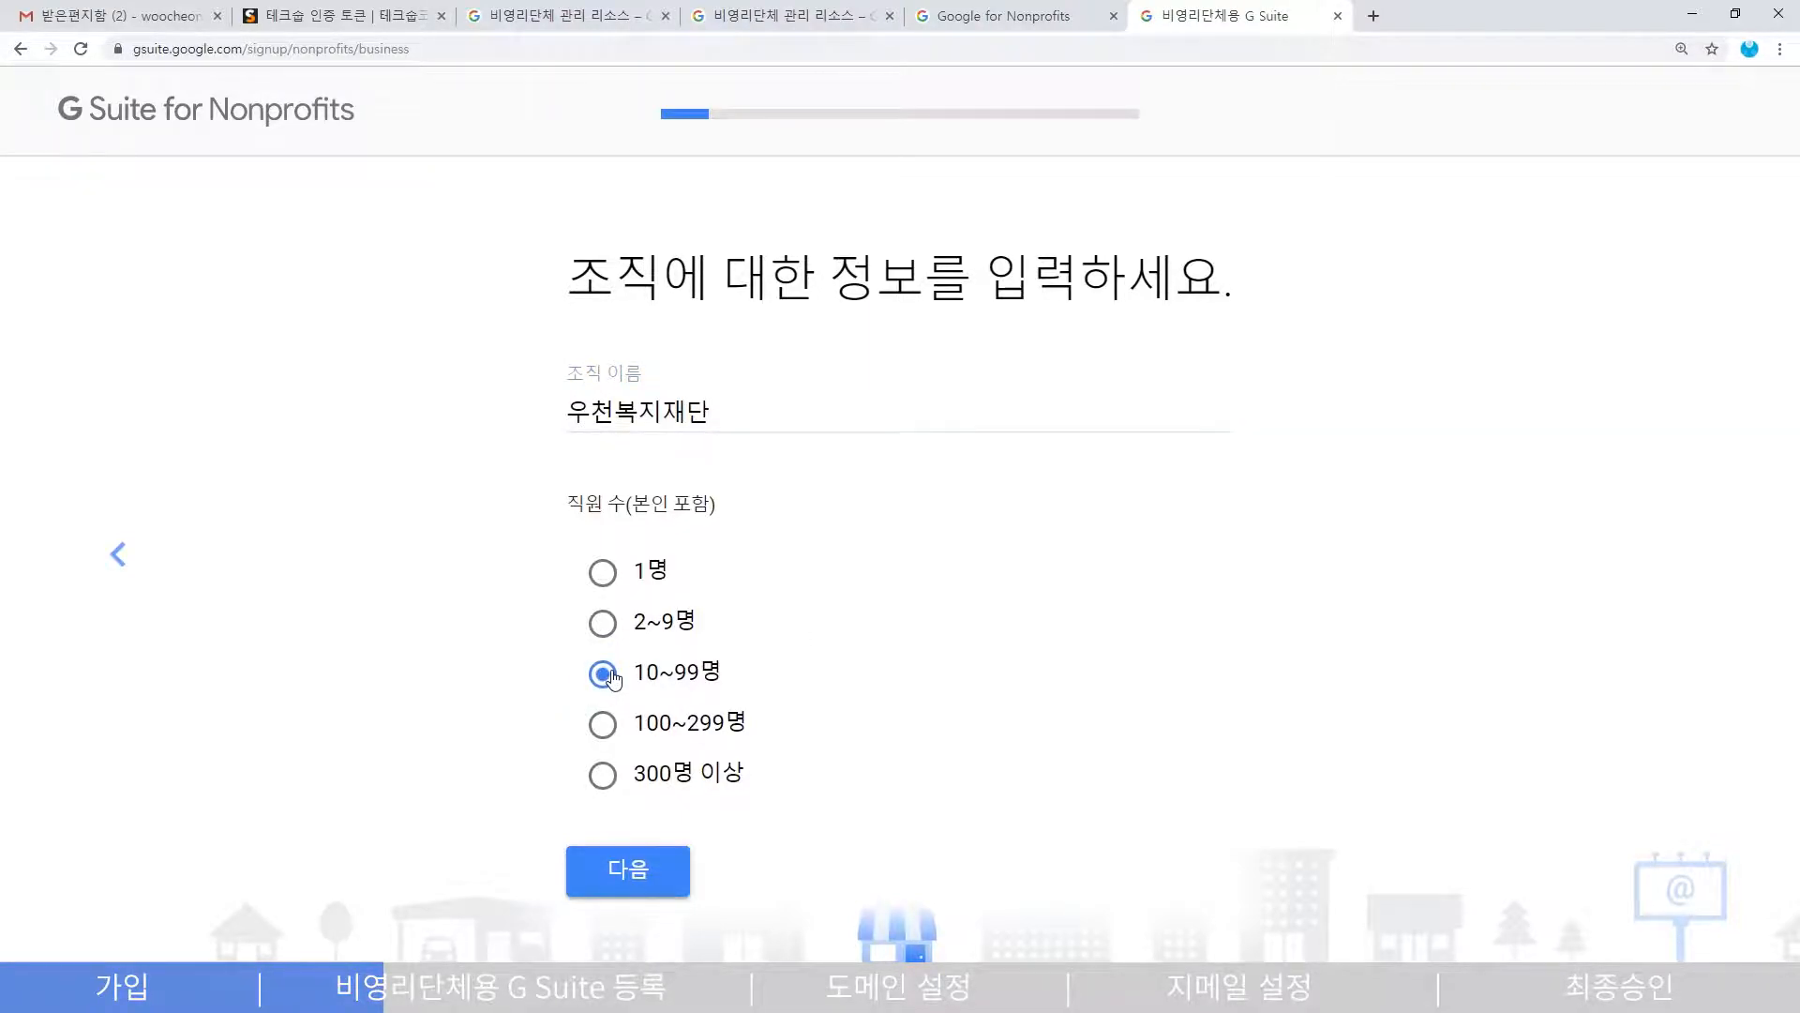
click(645, 885)
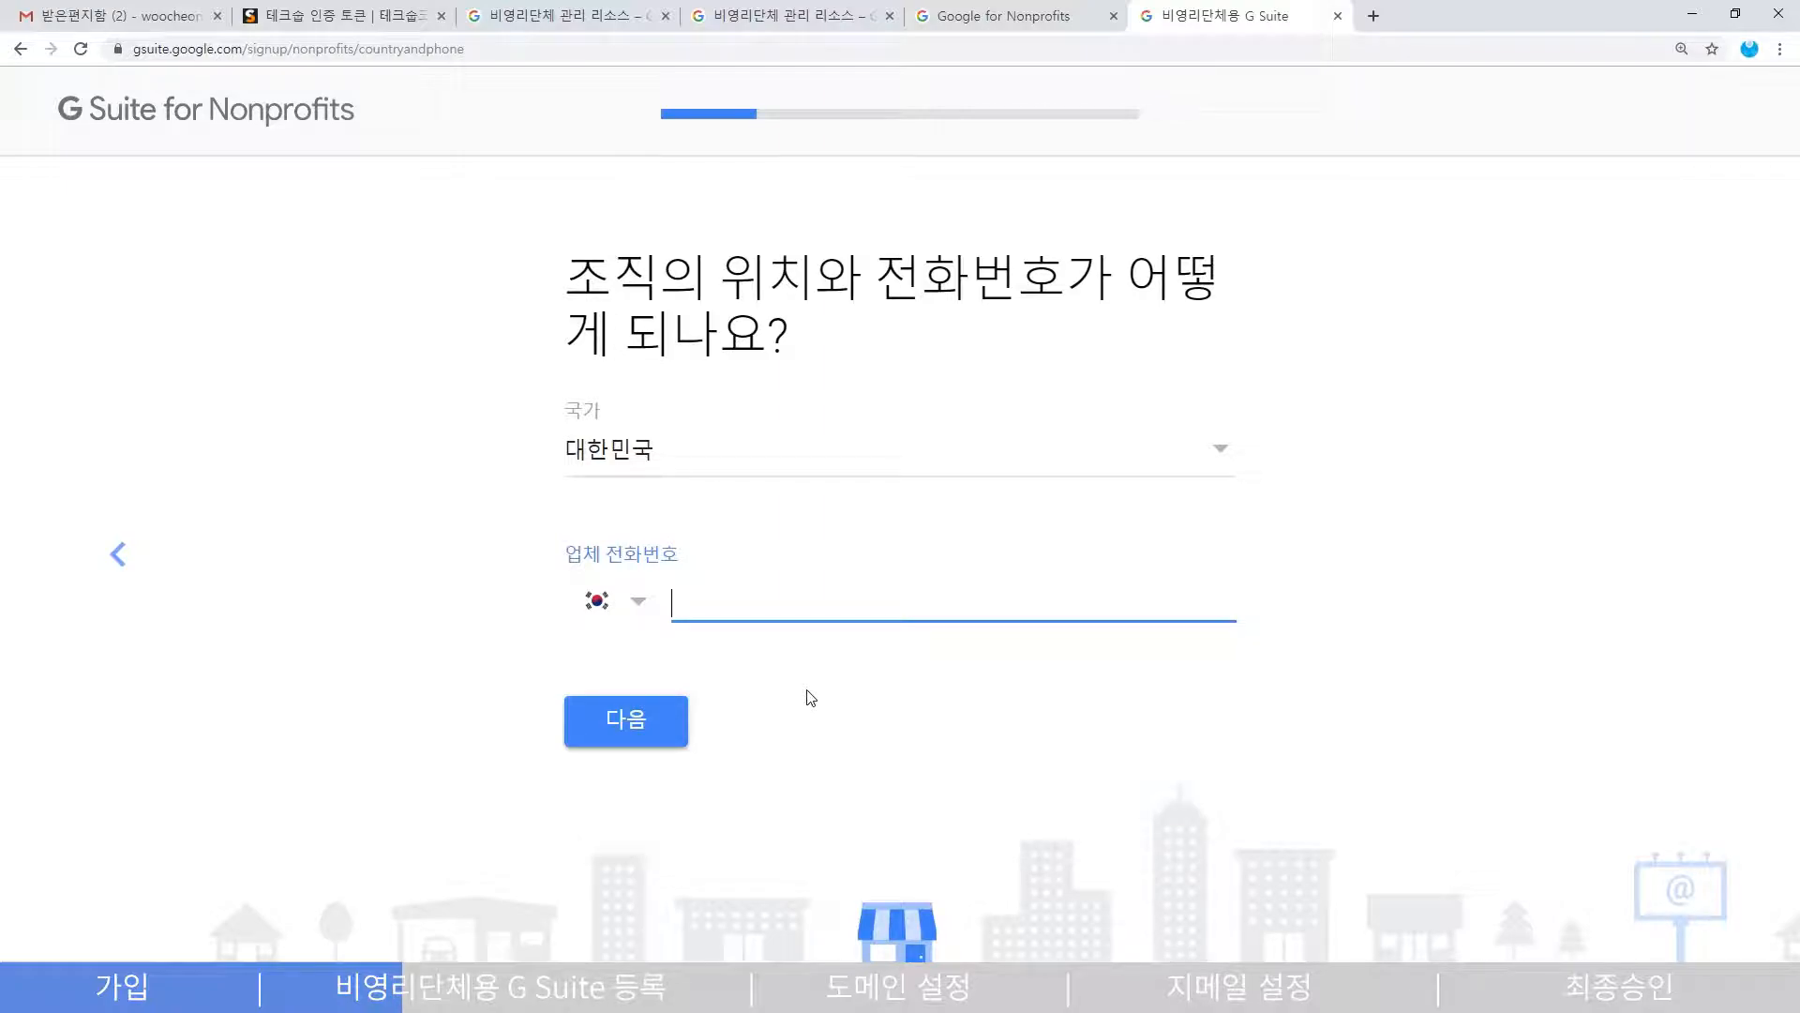
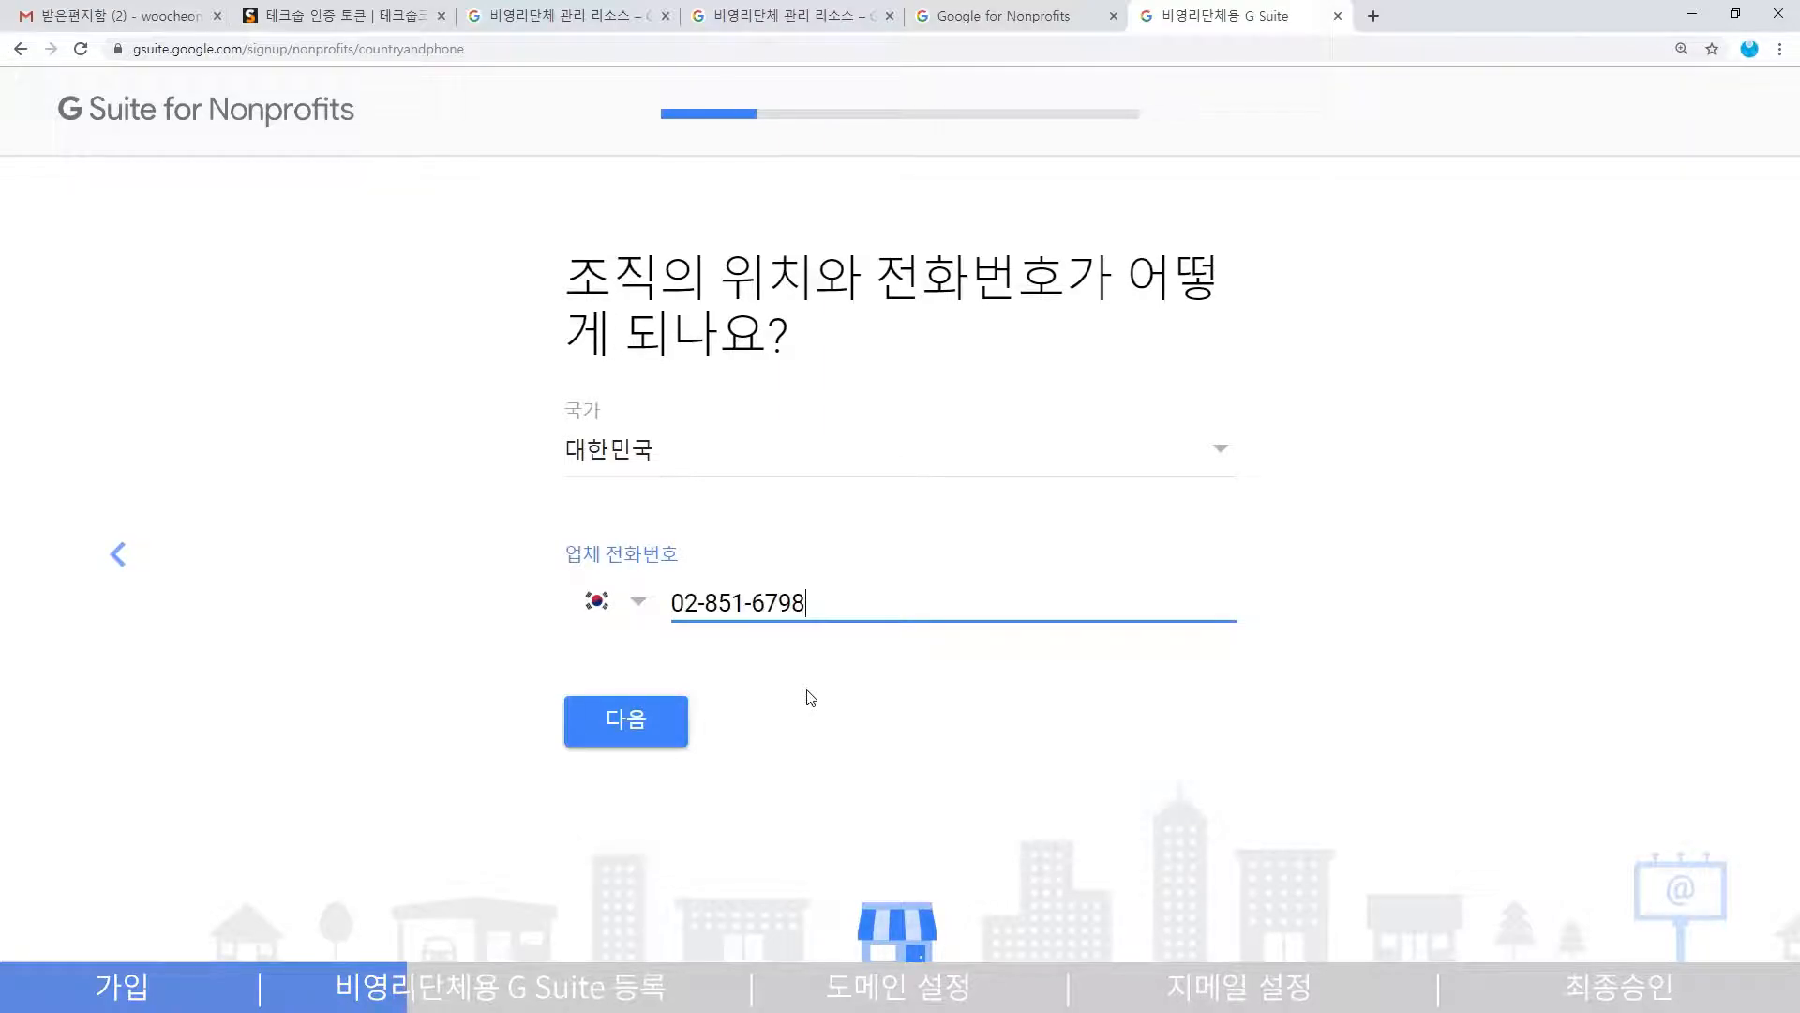
click(642, 741)
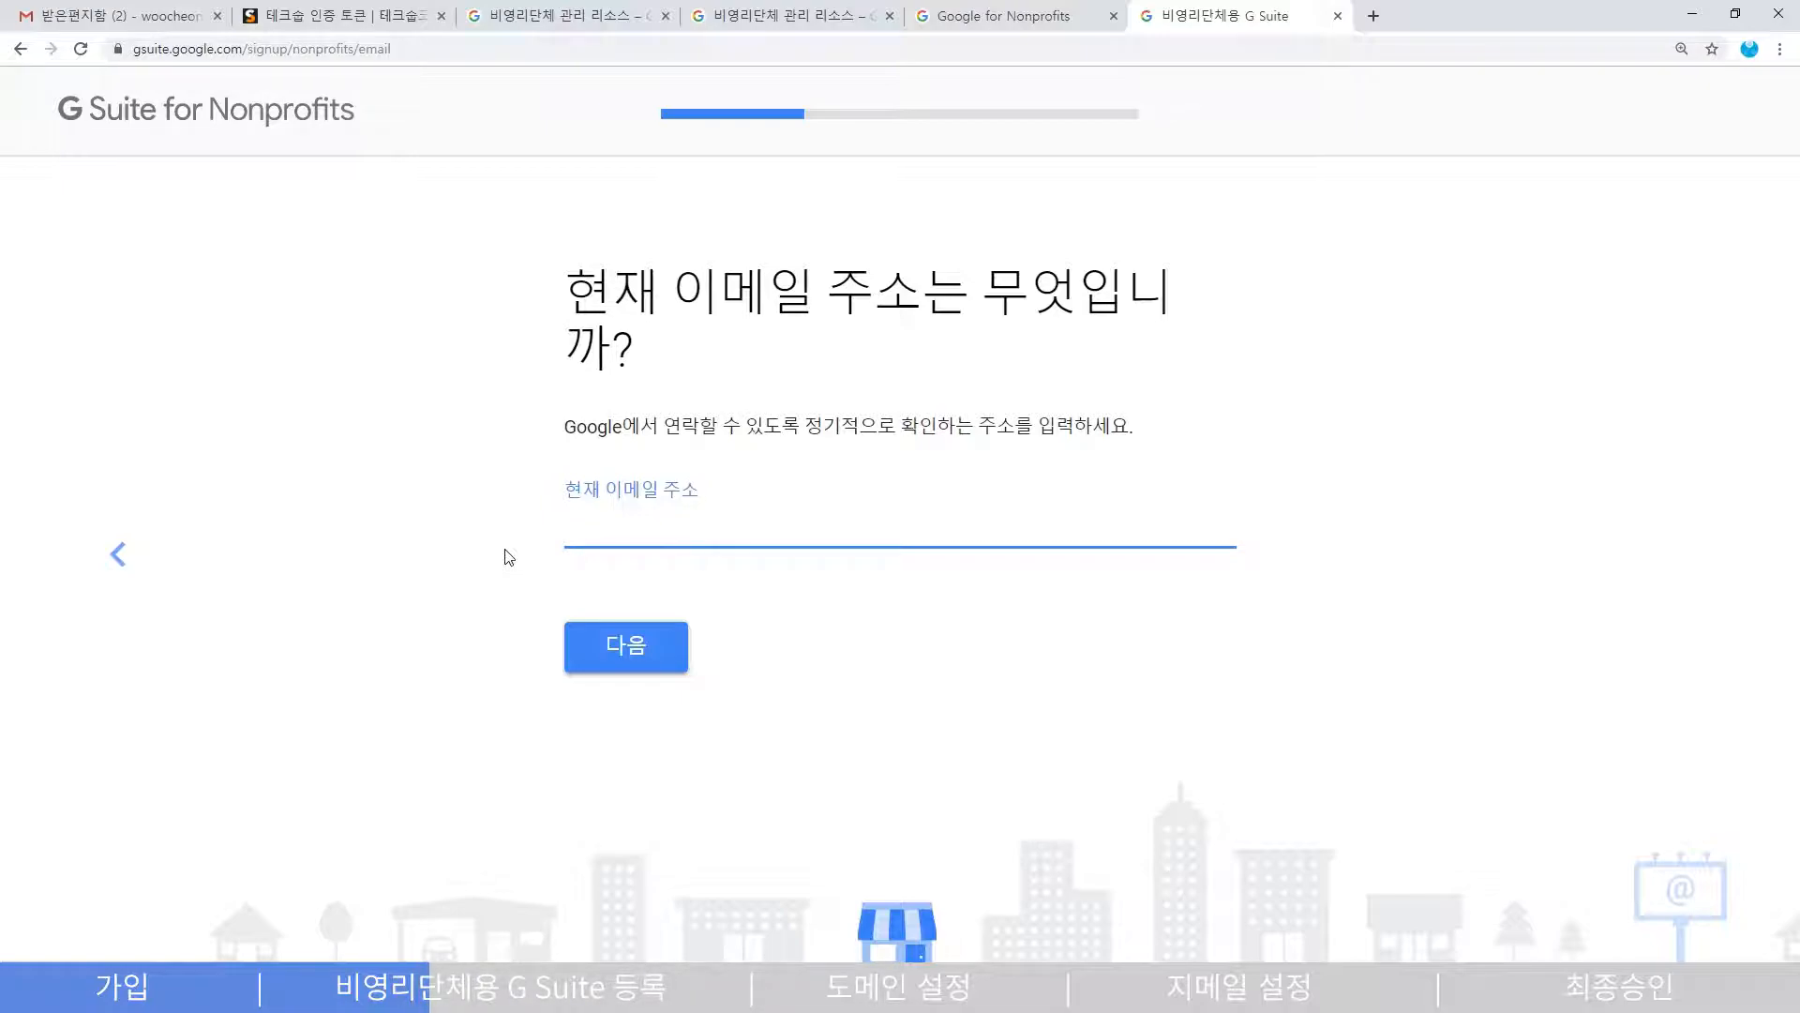
- Paste the organisation's current contact e-mail address into 현재 이메일 주소 and continue
key(ctrl+v)
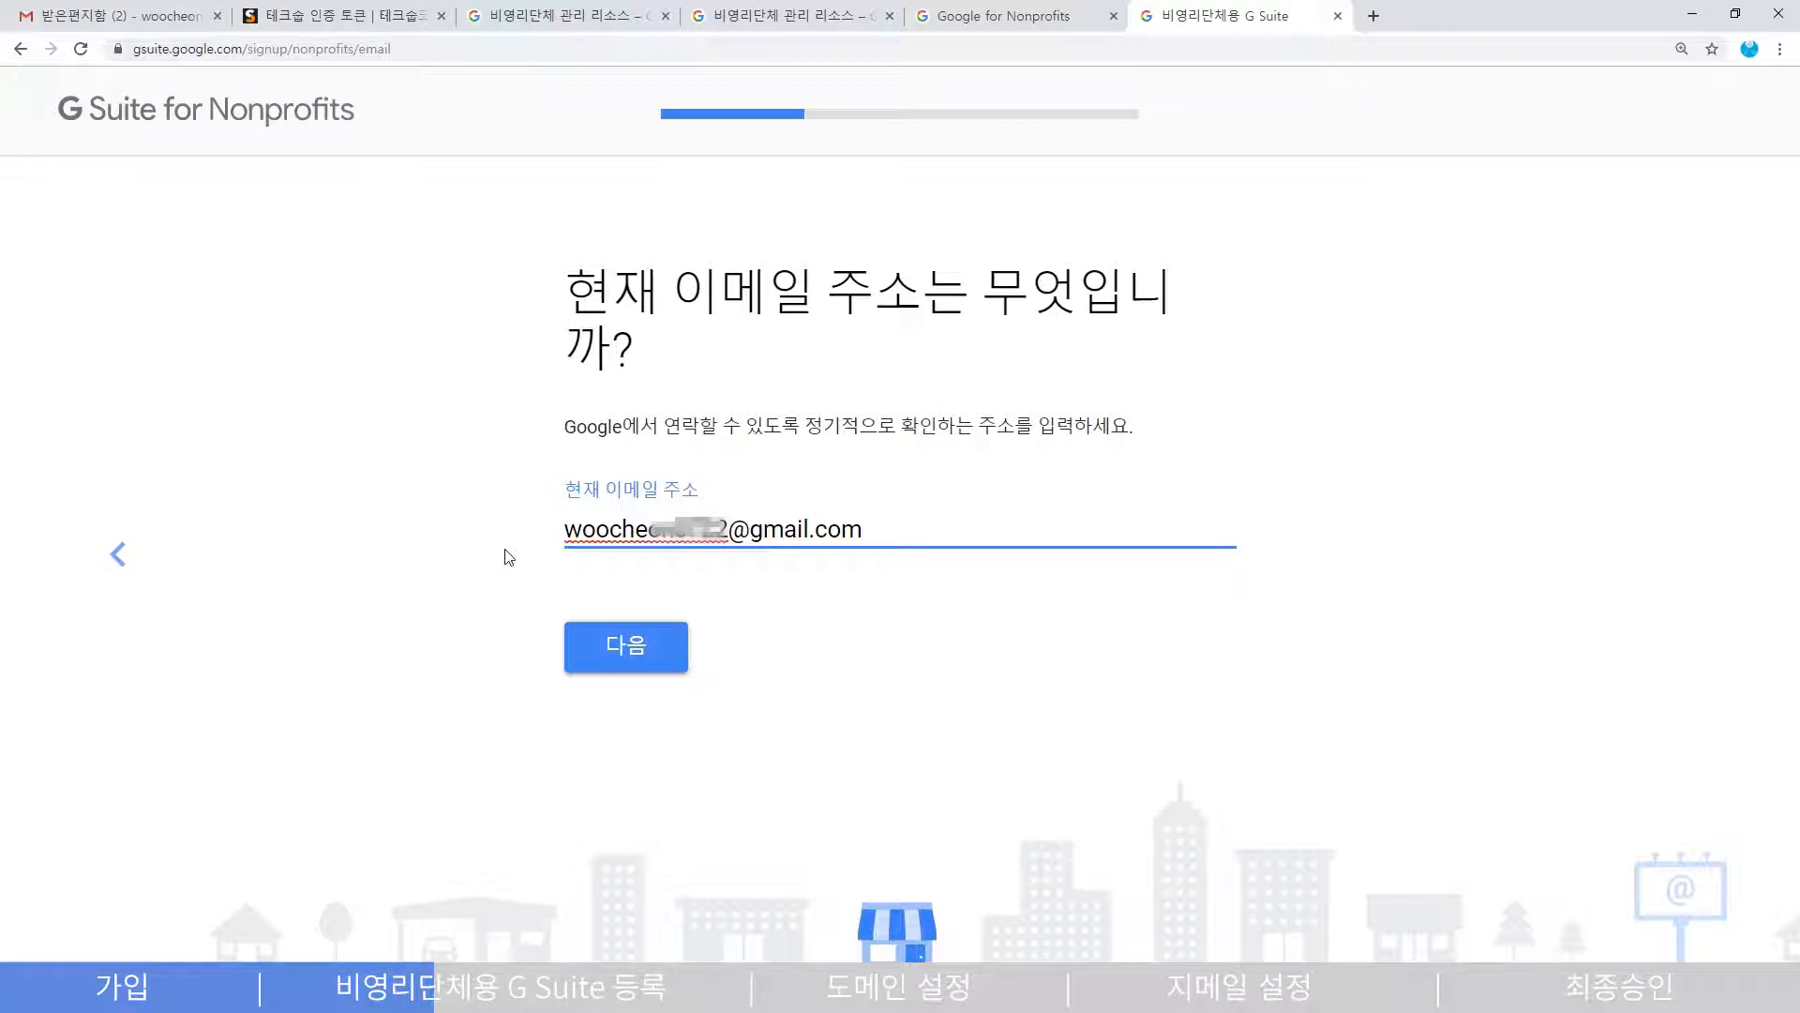
click(662, 635)
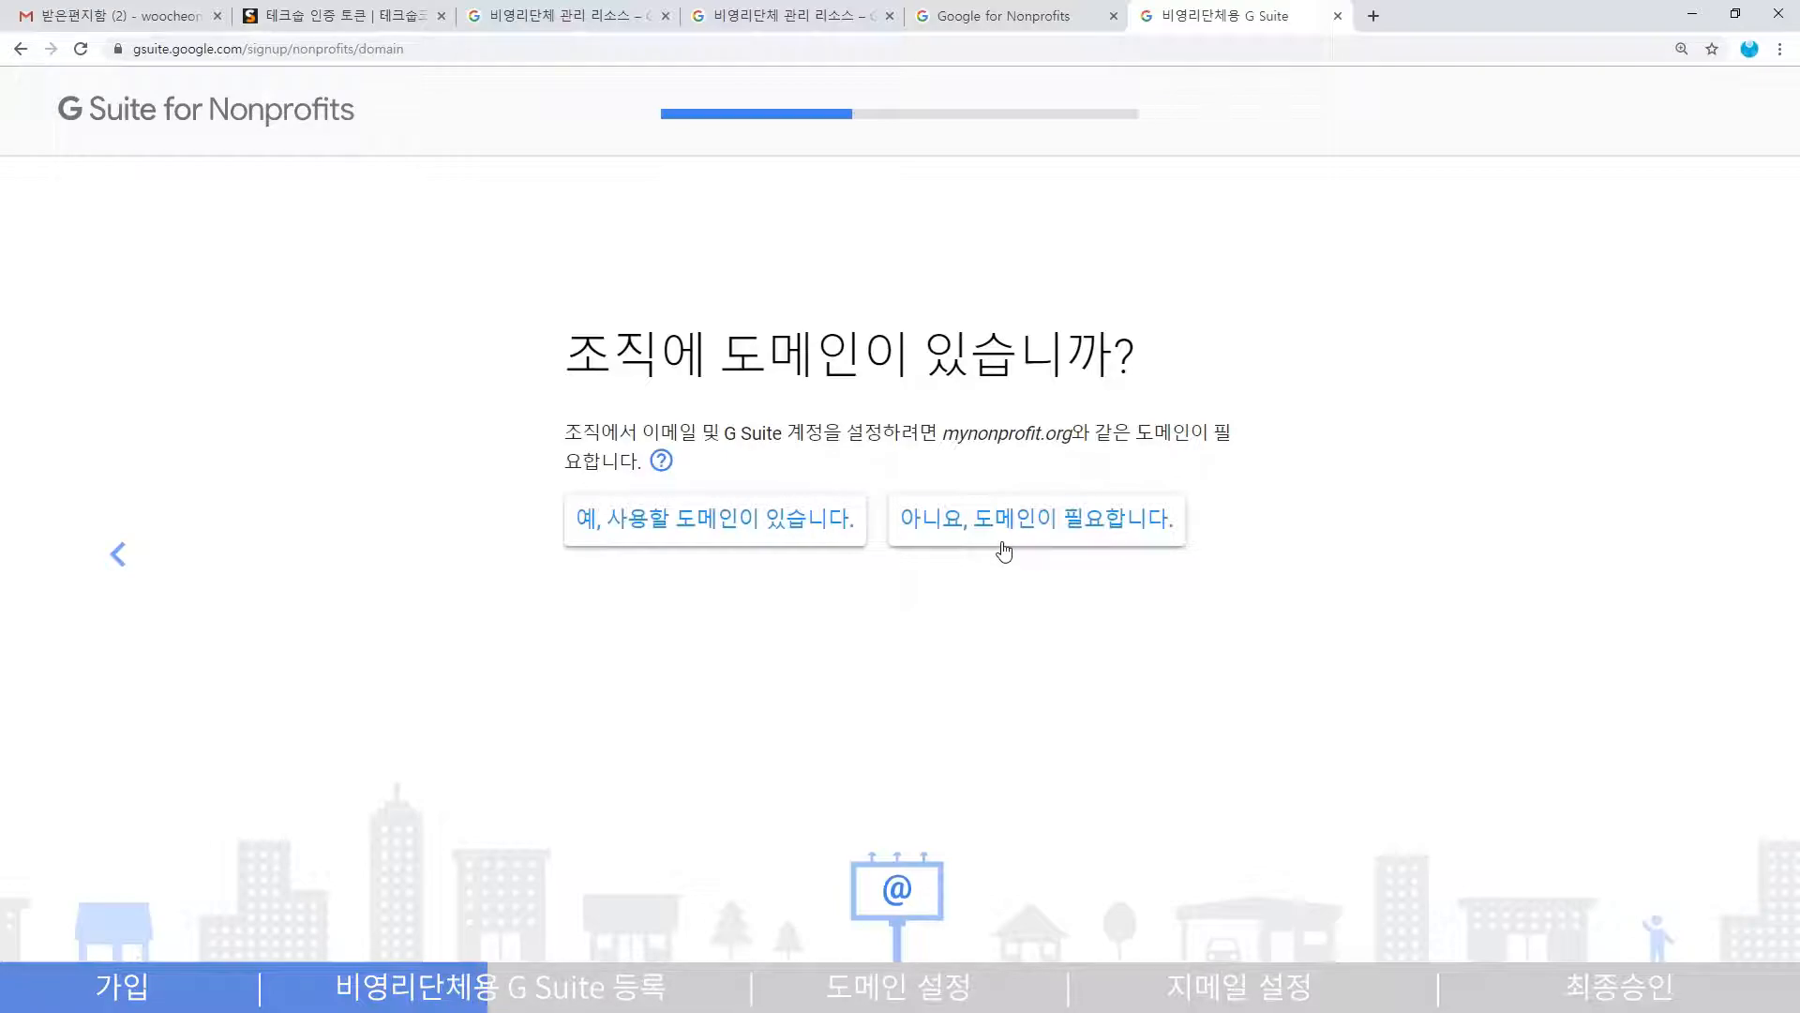
- Choose the existing-domain option, enter woocheon.or.kr, and confirm using it for the account
click(680, 536)
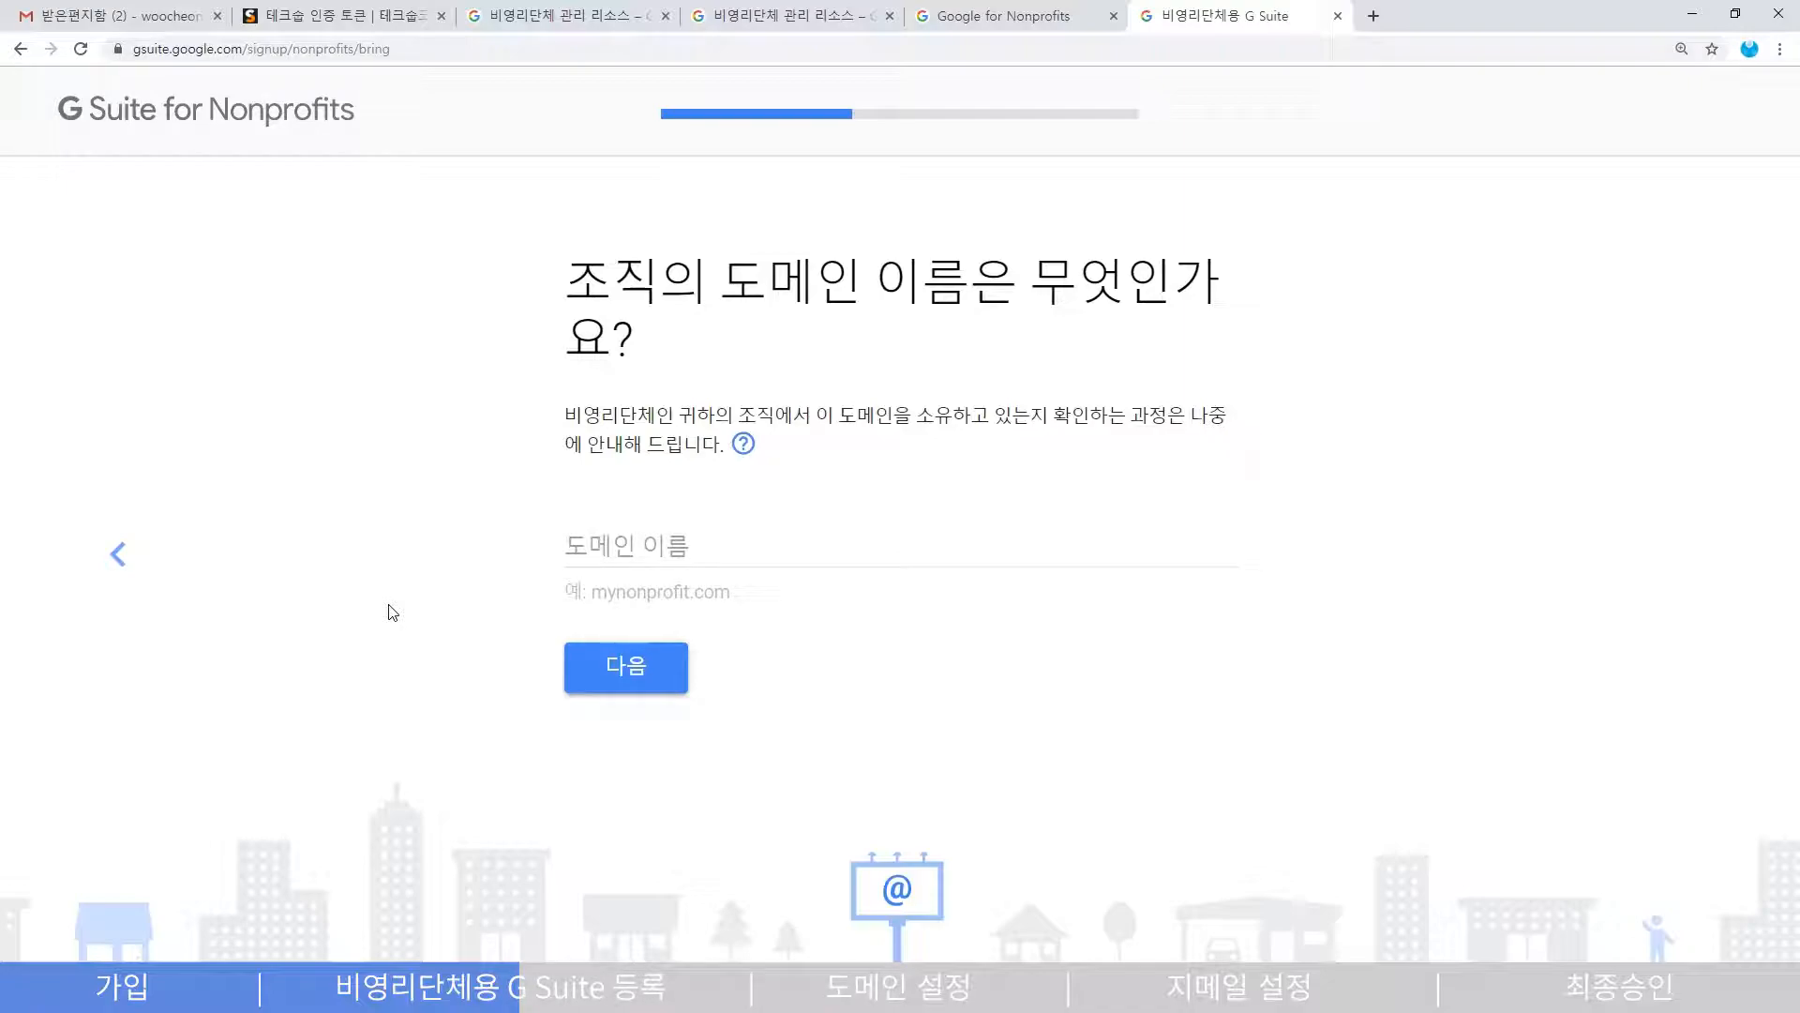
click(630, 555)
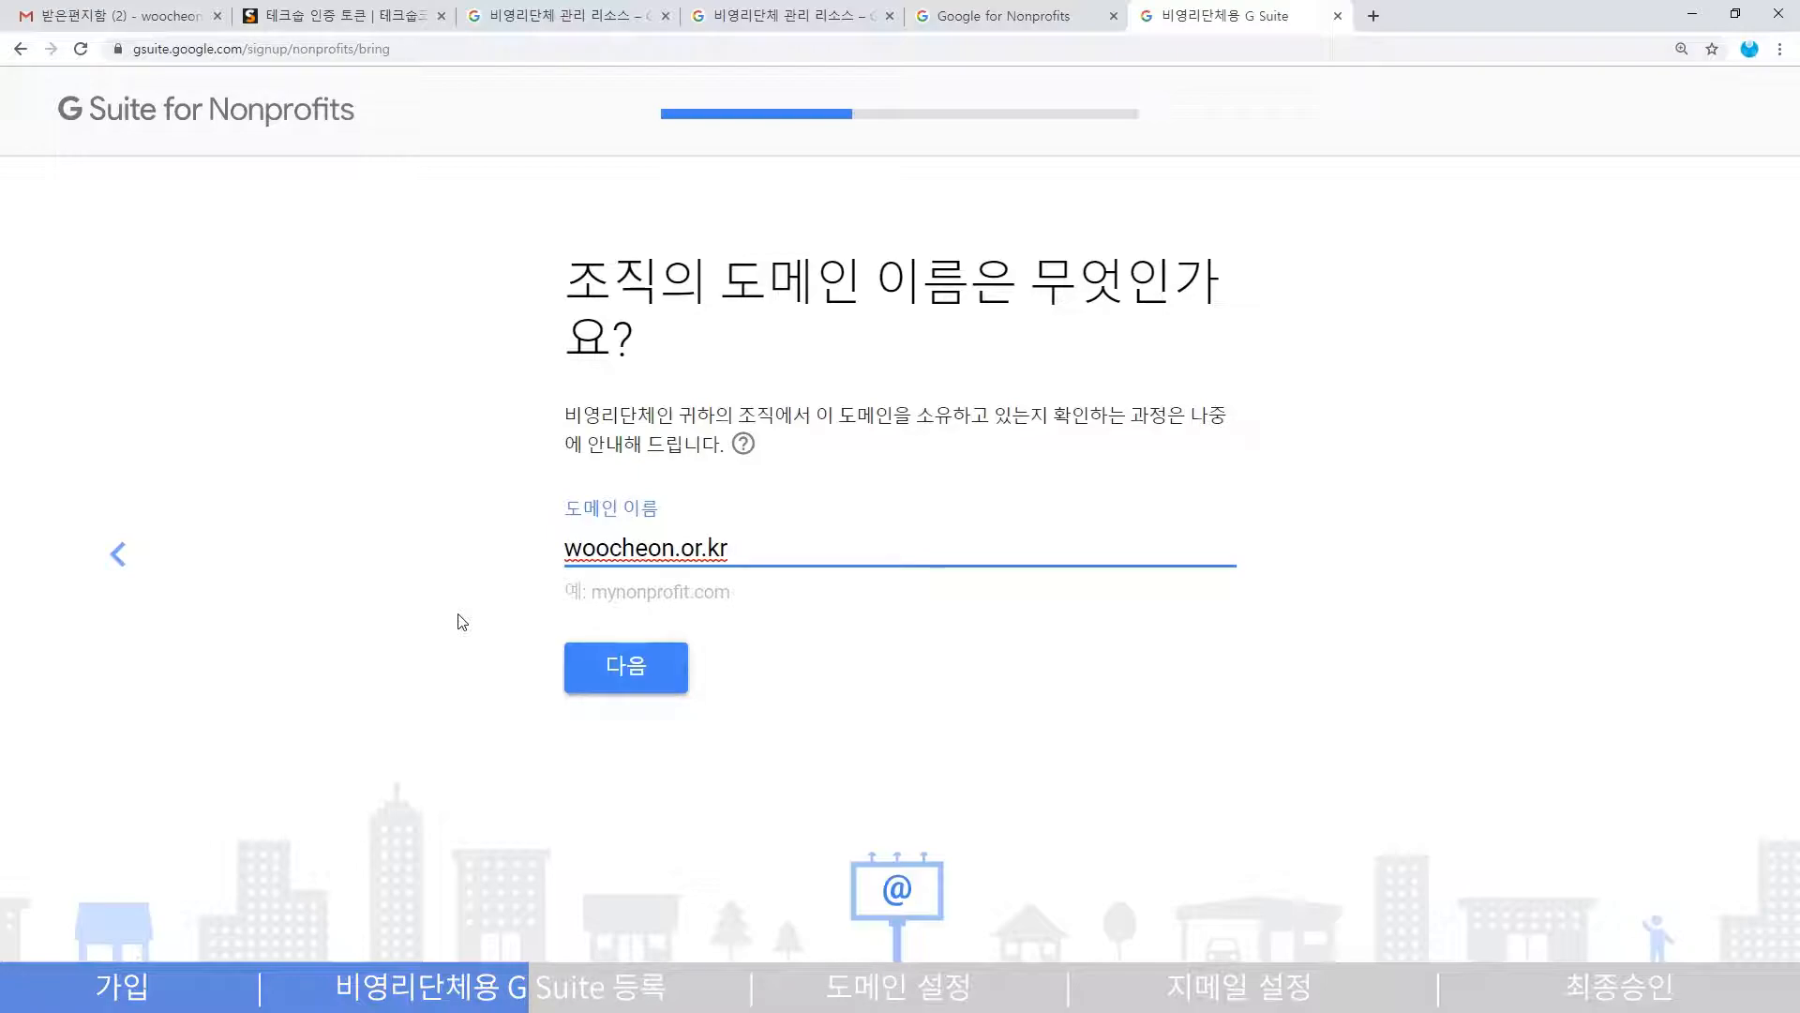
click(615, 671)
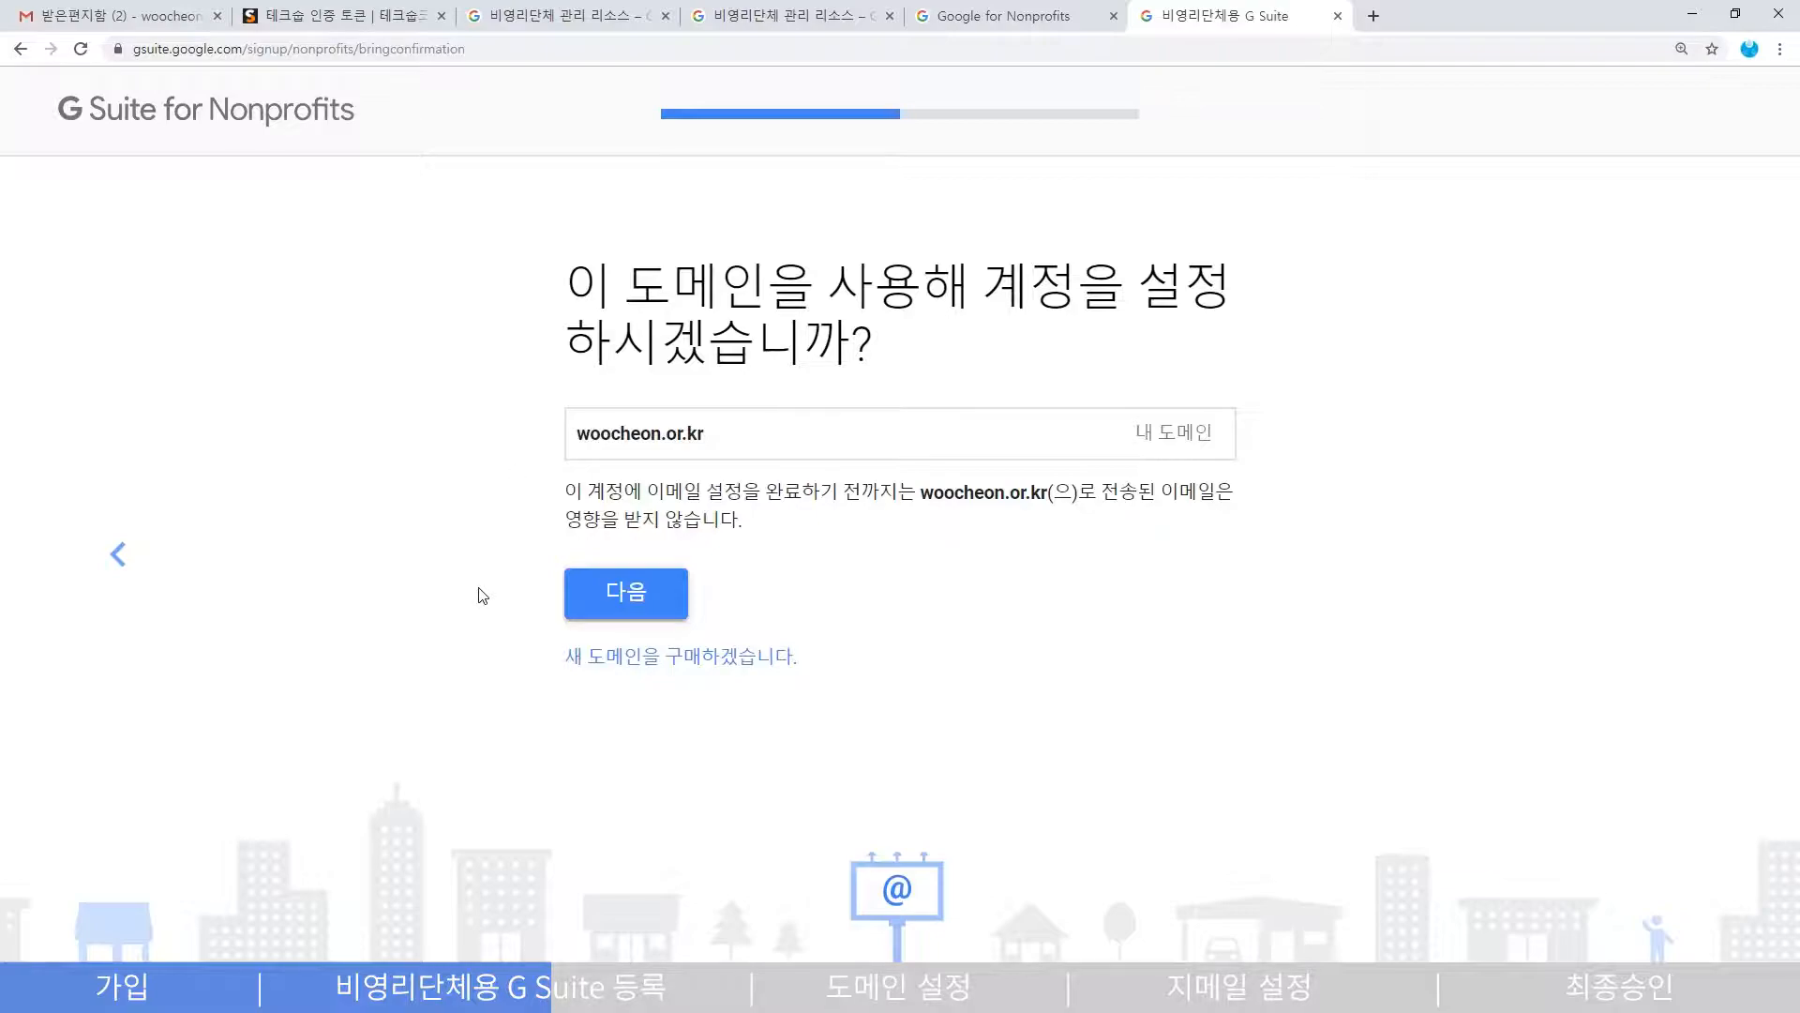
click(593, 606)
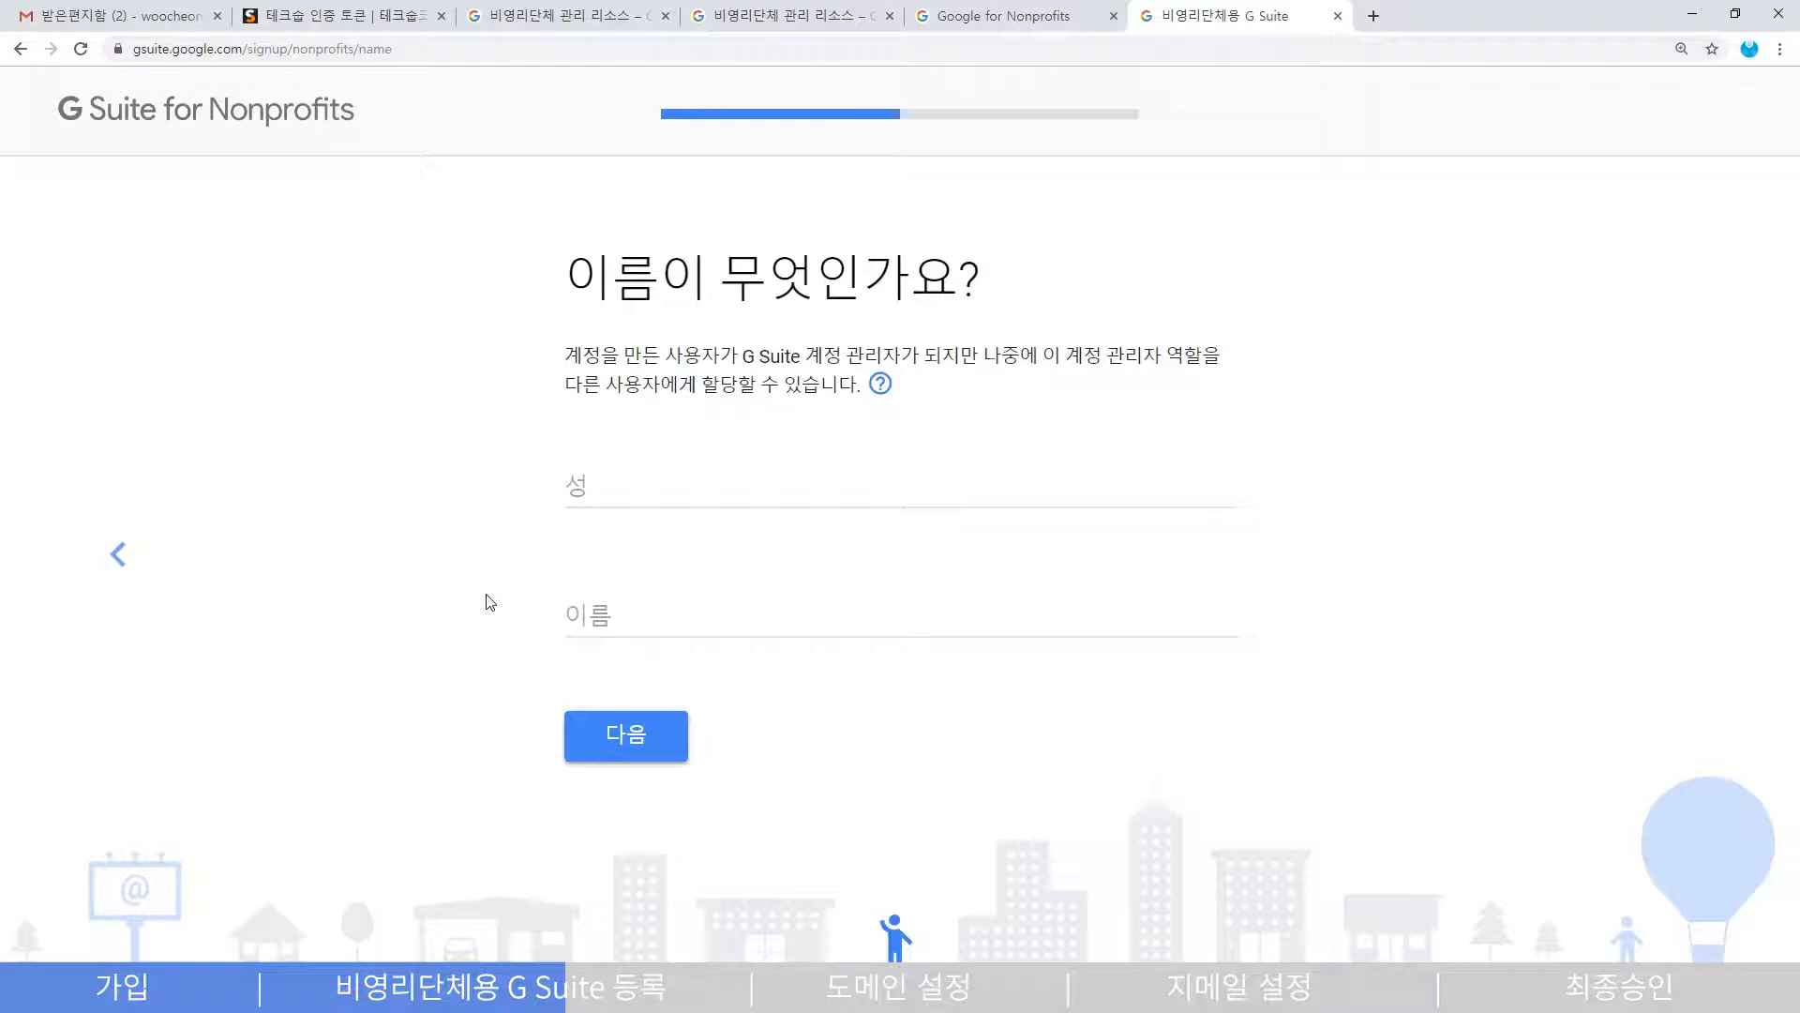
- Enter the administrator's surname and given name in Korean and continue
key(Tab)
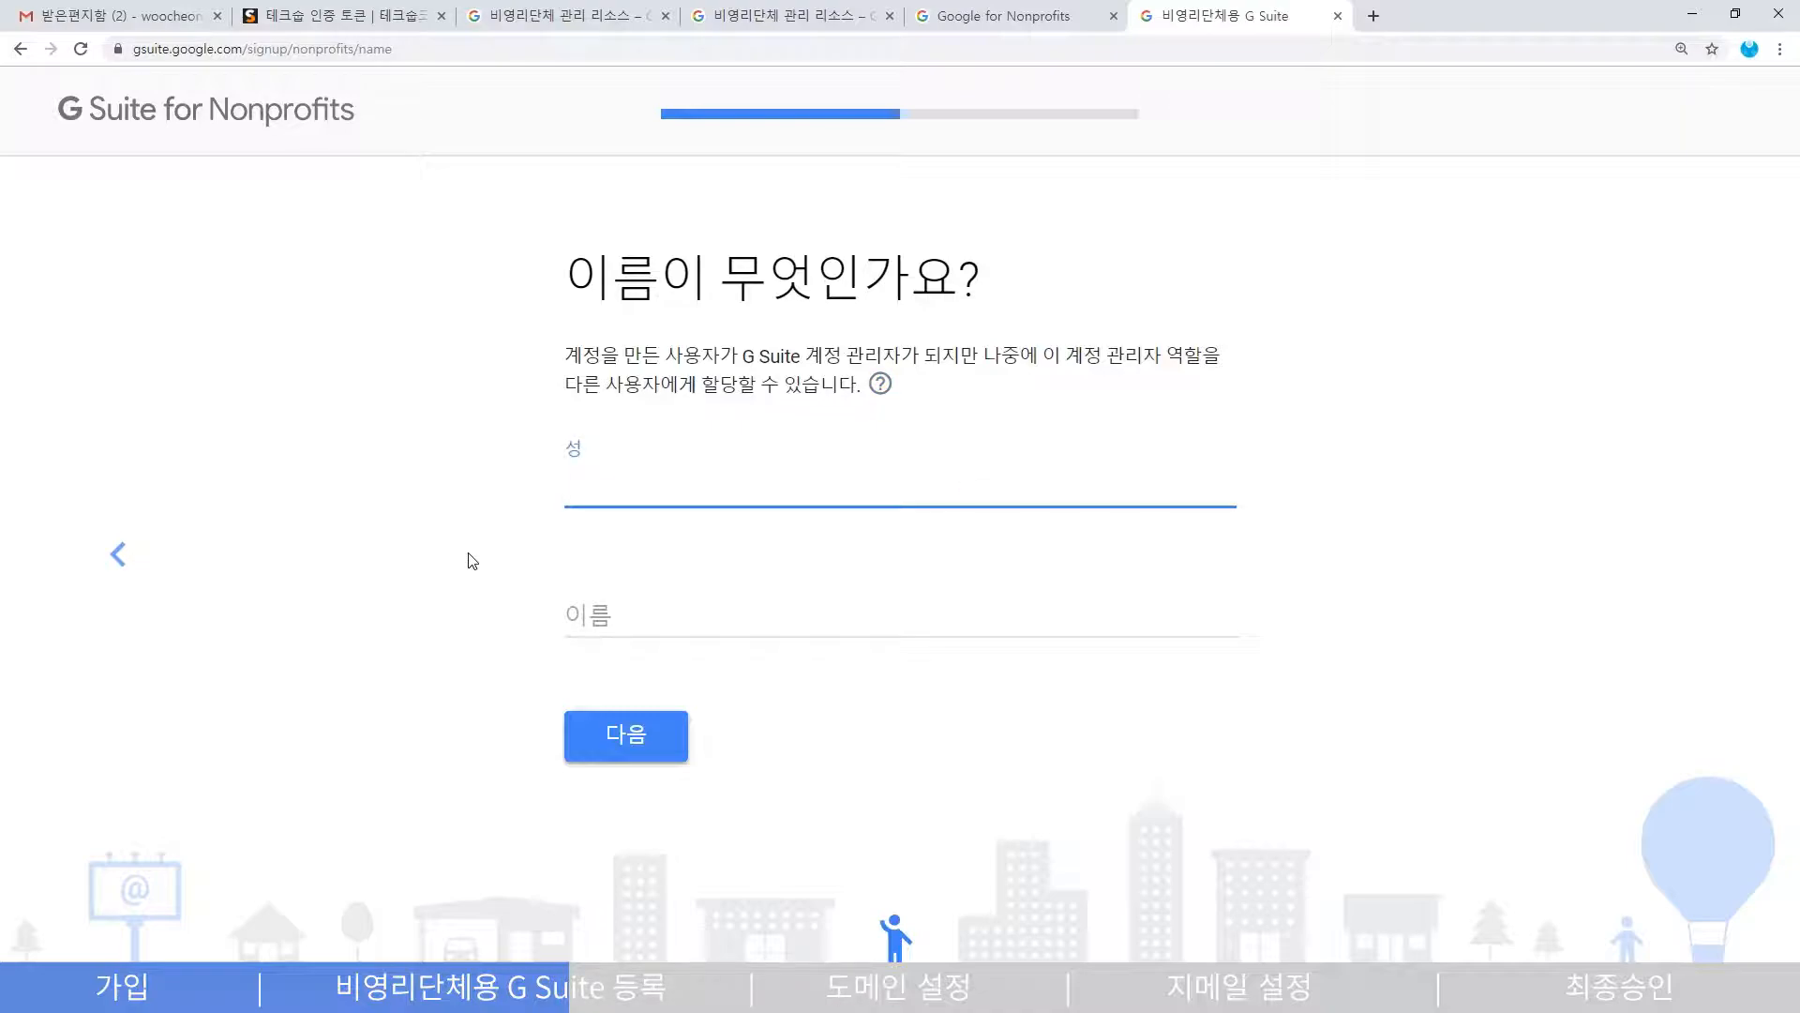
text(c)
key(BackSpace)
text(초)
key(Tab)
text(월자)
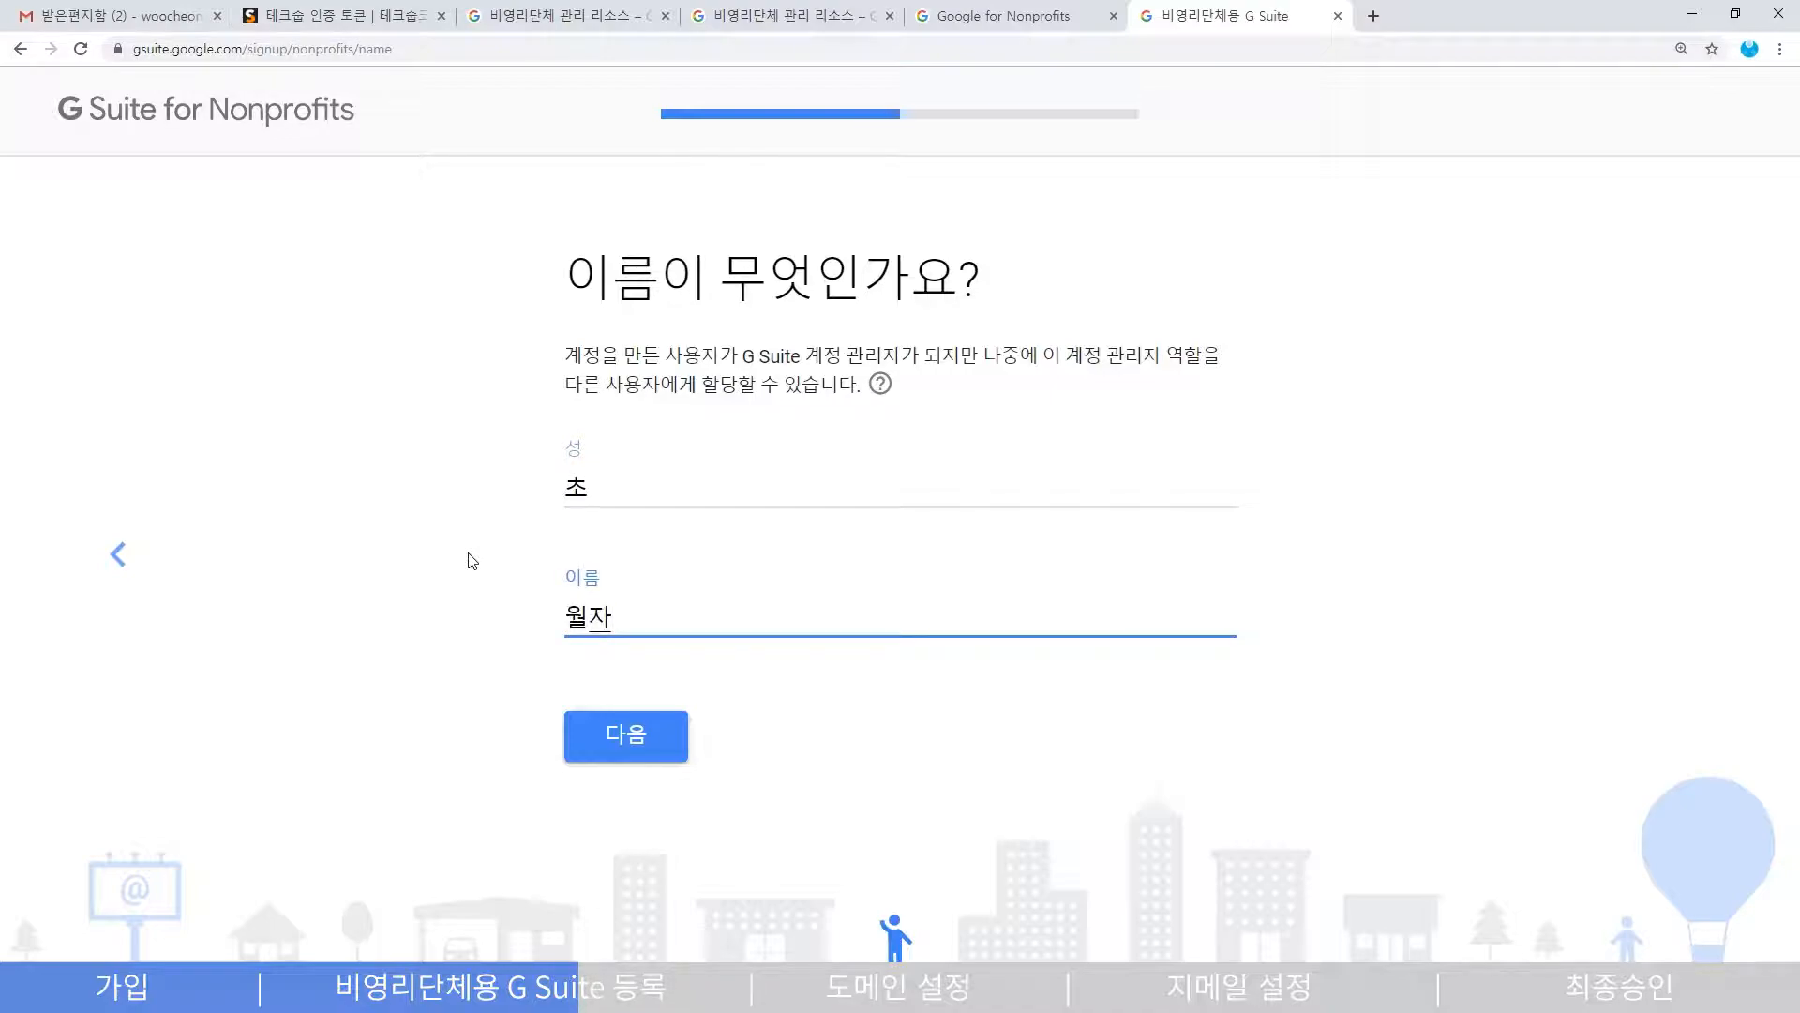
key(Return)
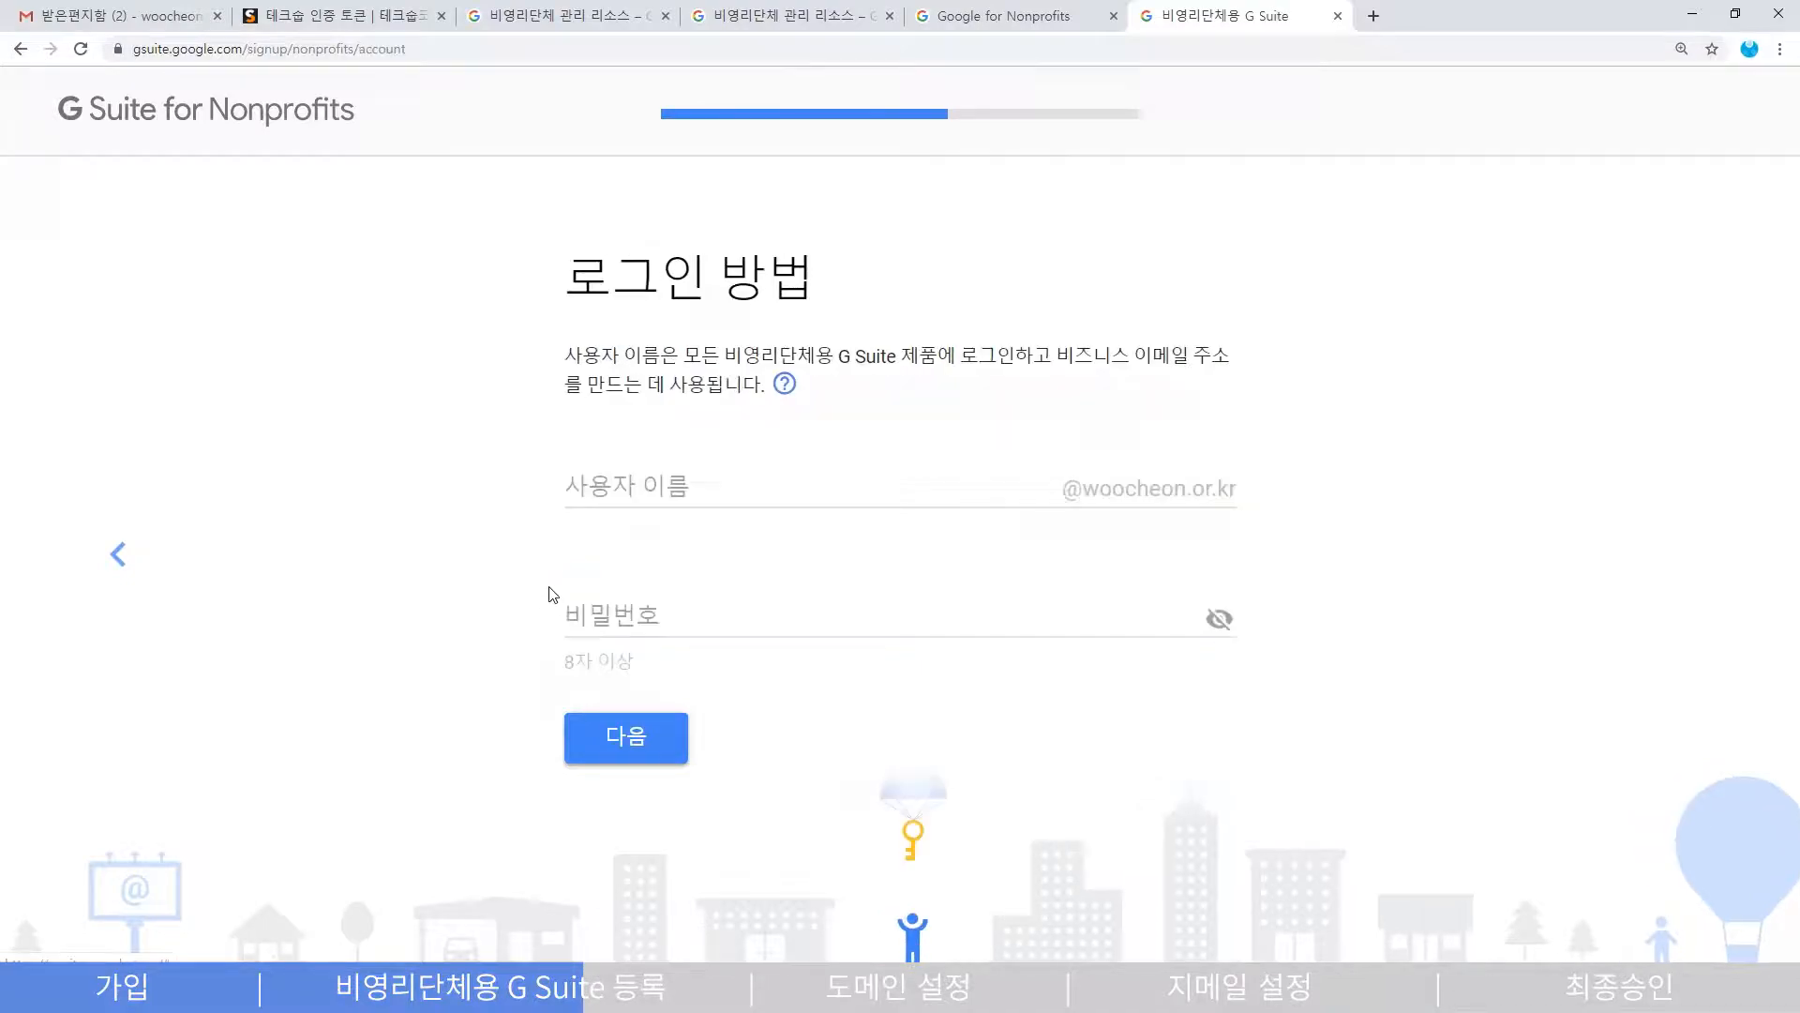
- Set the sign-in username to 'admin' on woocheon.or.kr with a password and submit
click(589, 494)
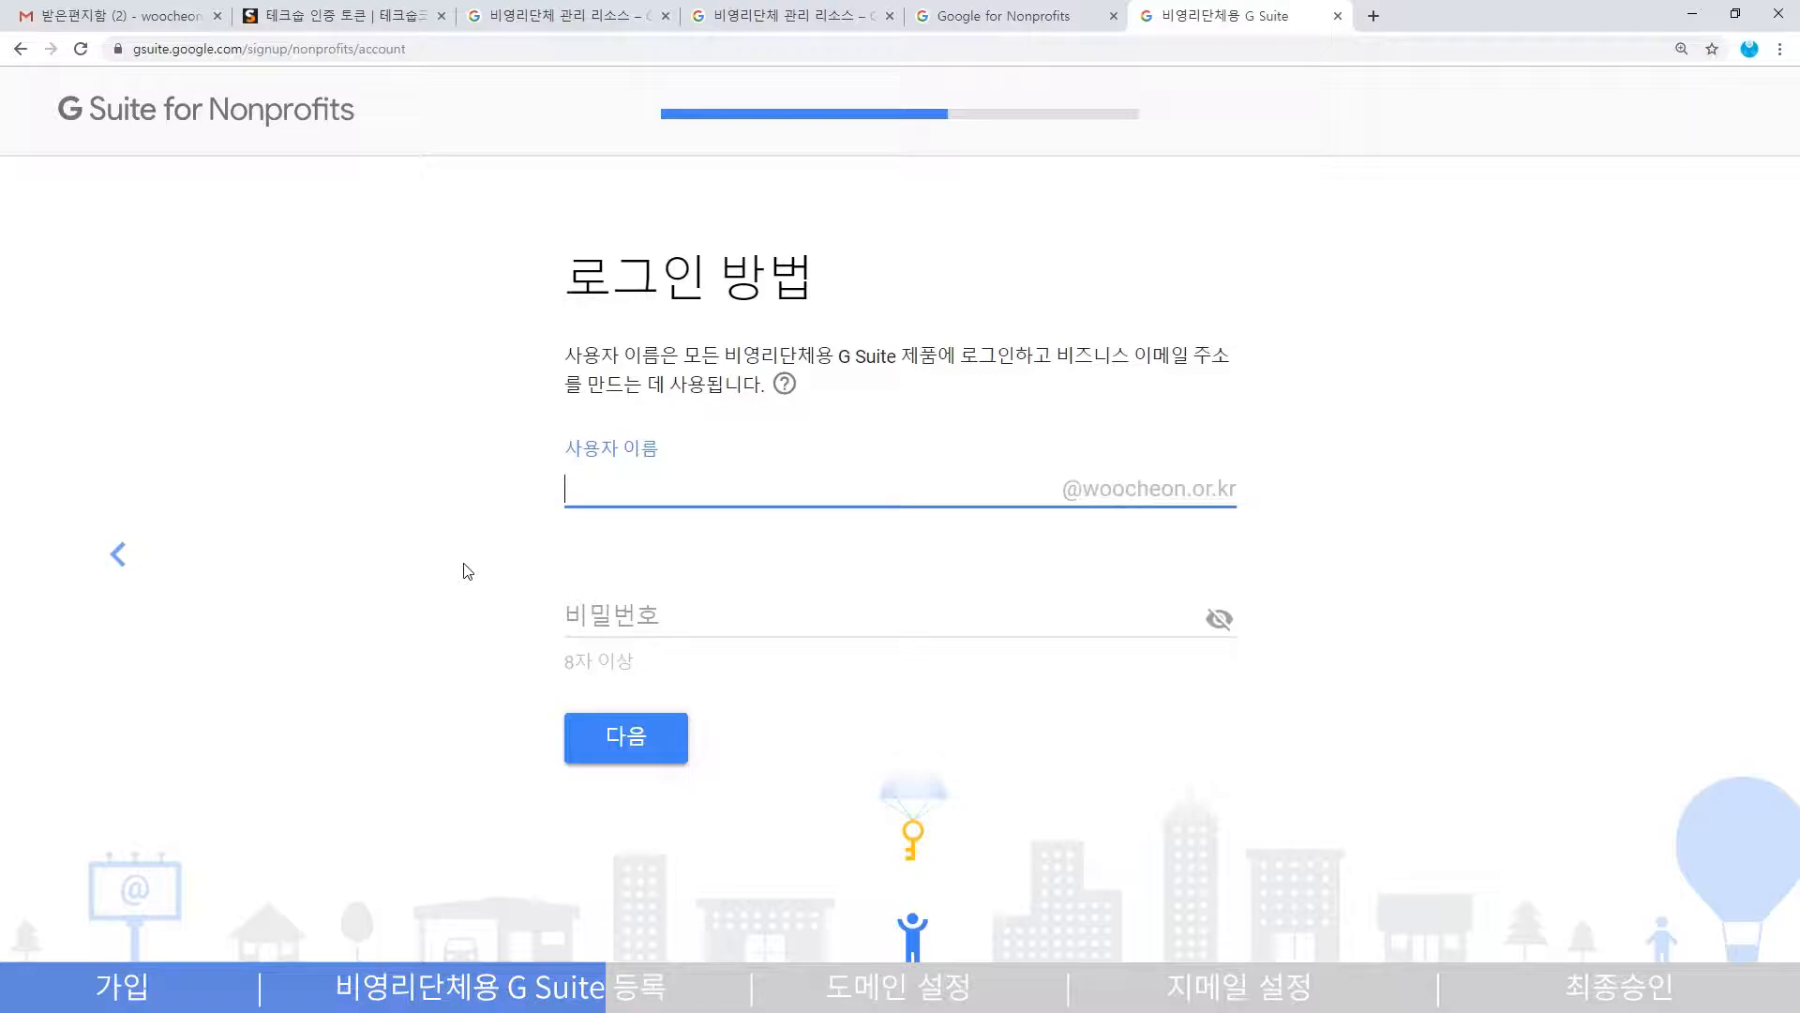
text(admin)
key(Tab)
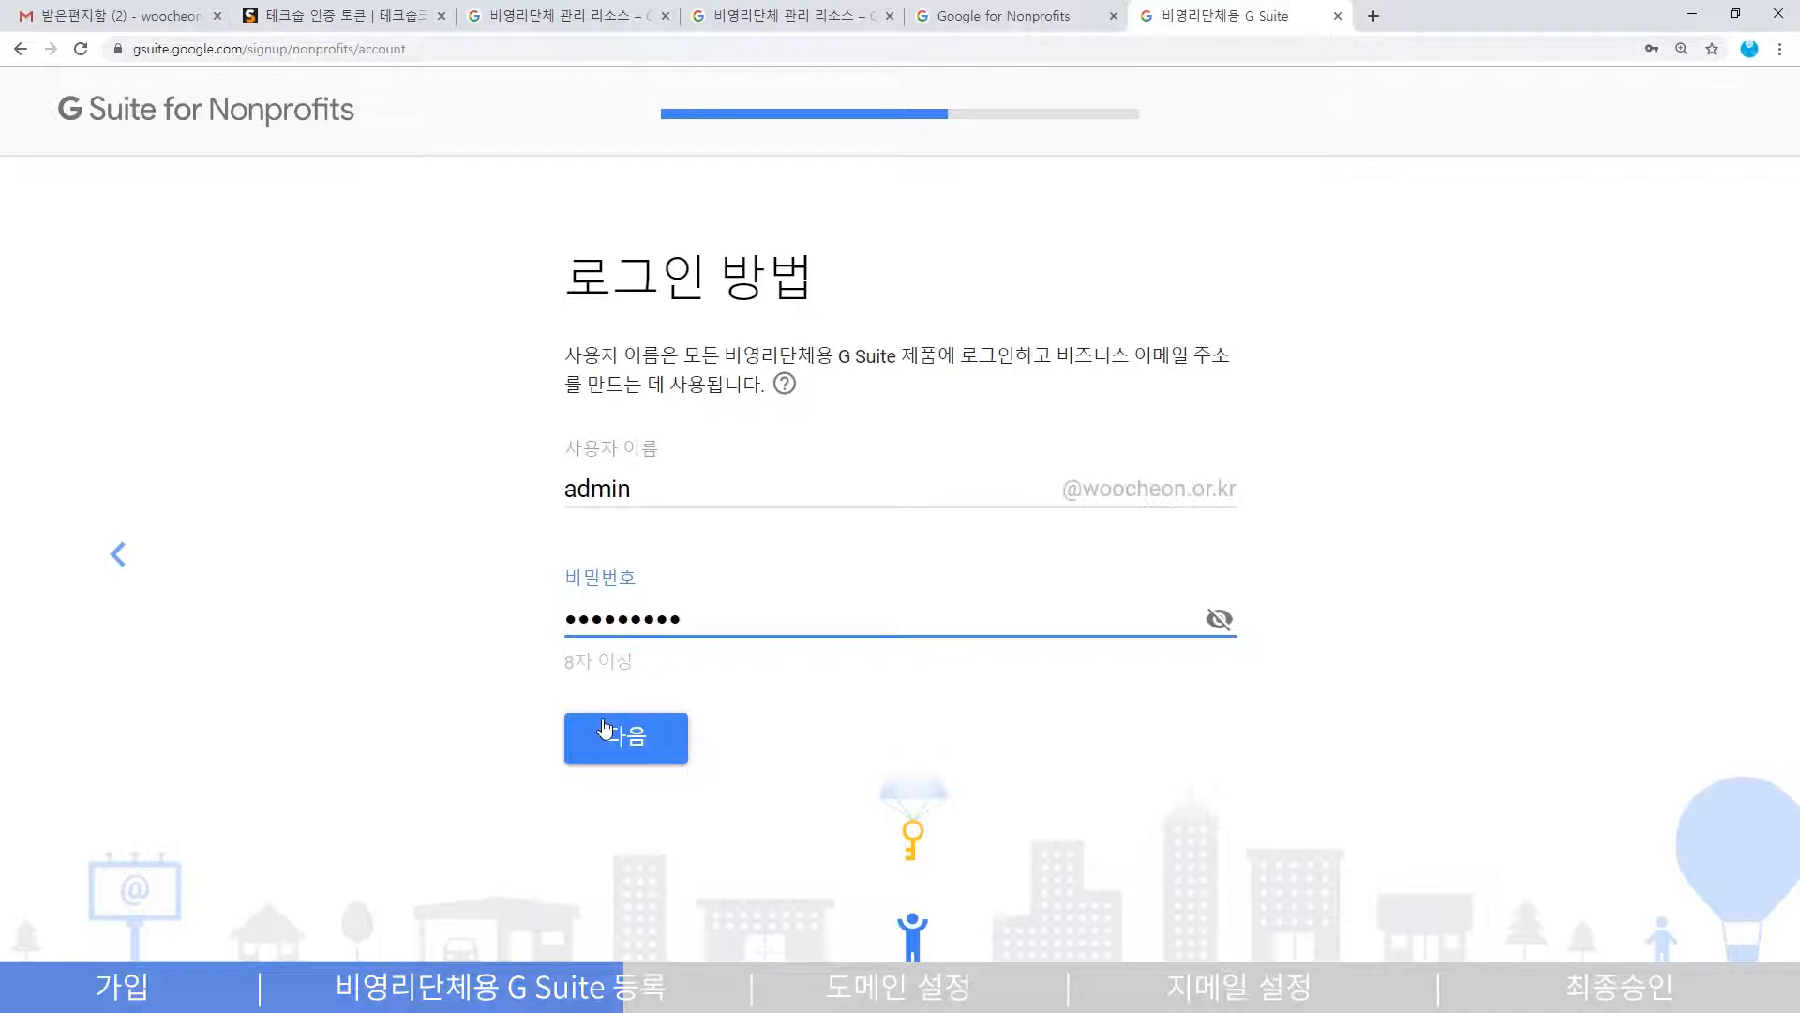
click(604, 727)
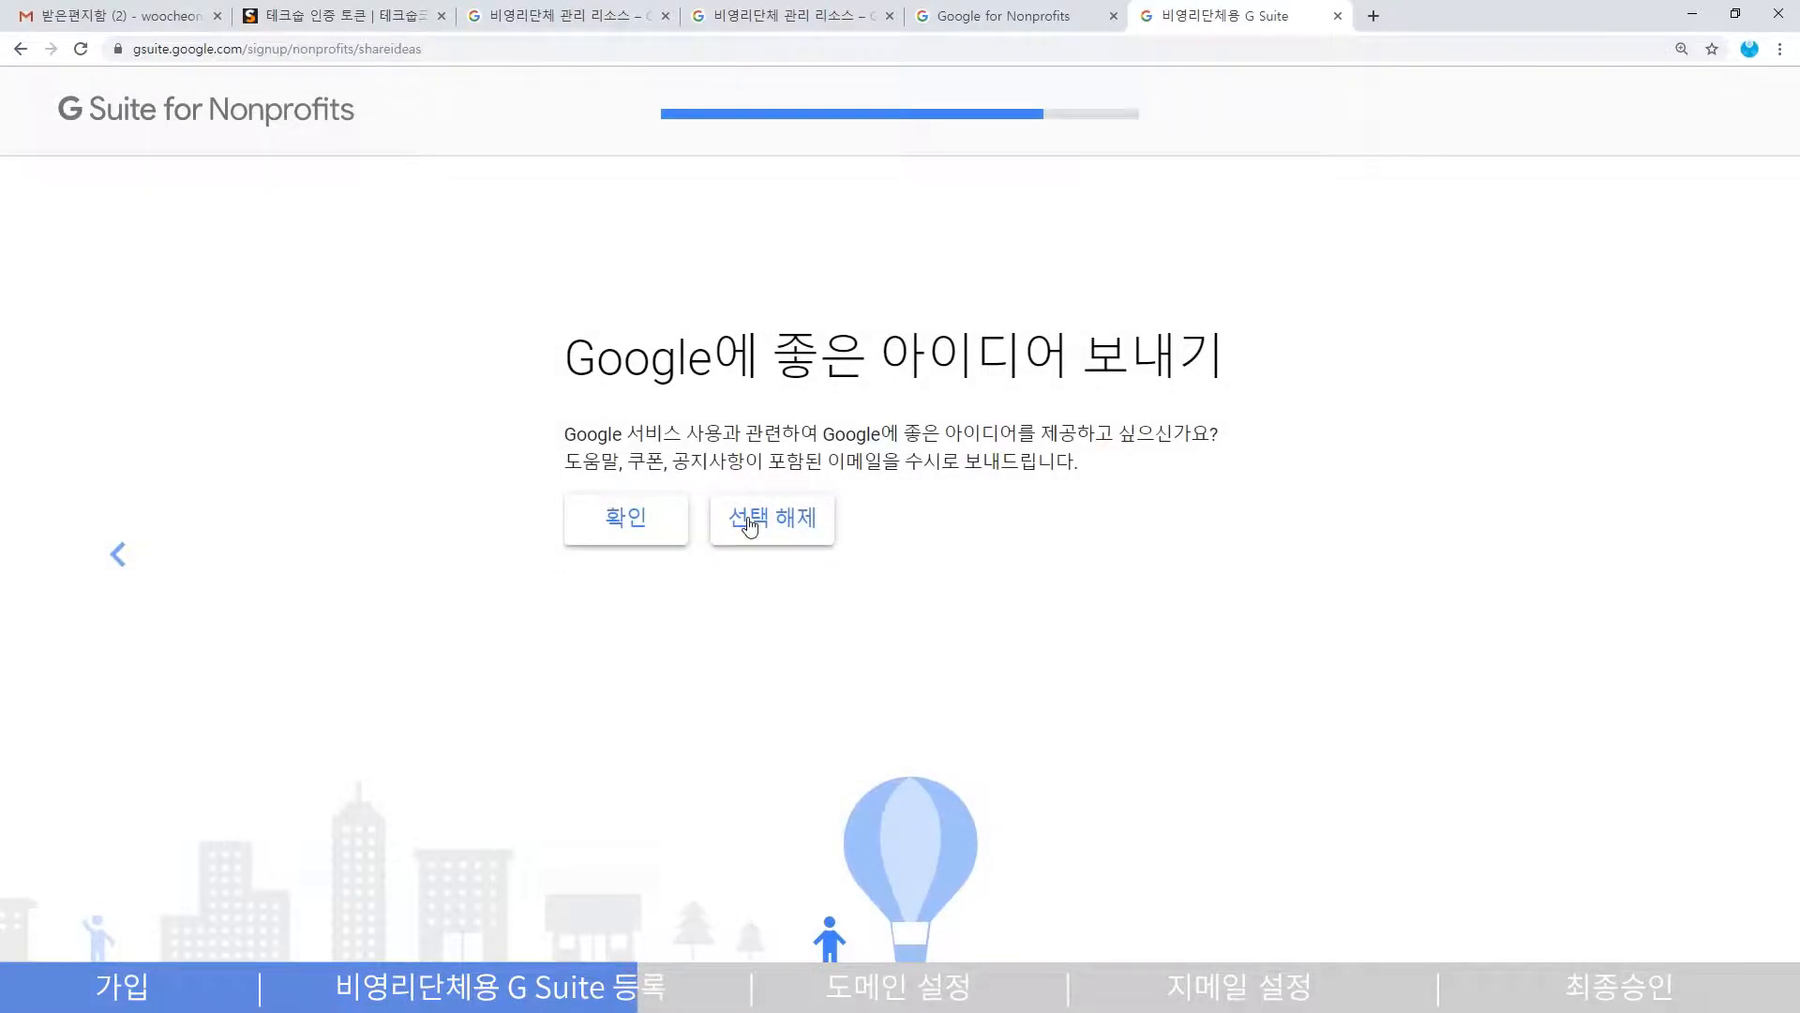
- Answer the Google ideas email question, pass the reCAPTCHA, and agree to create the account
click(591, 526)
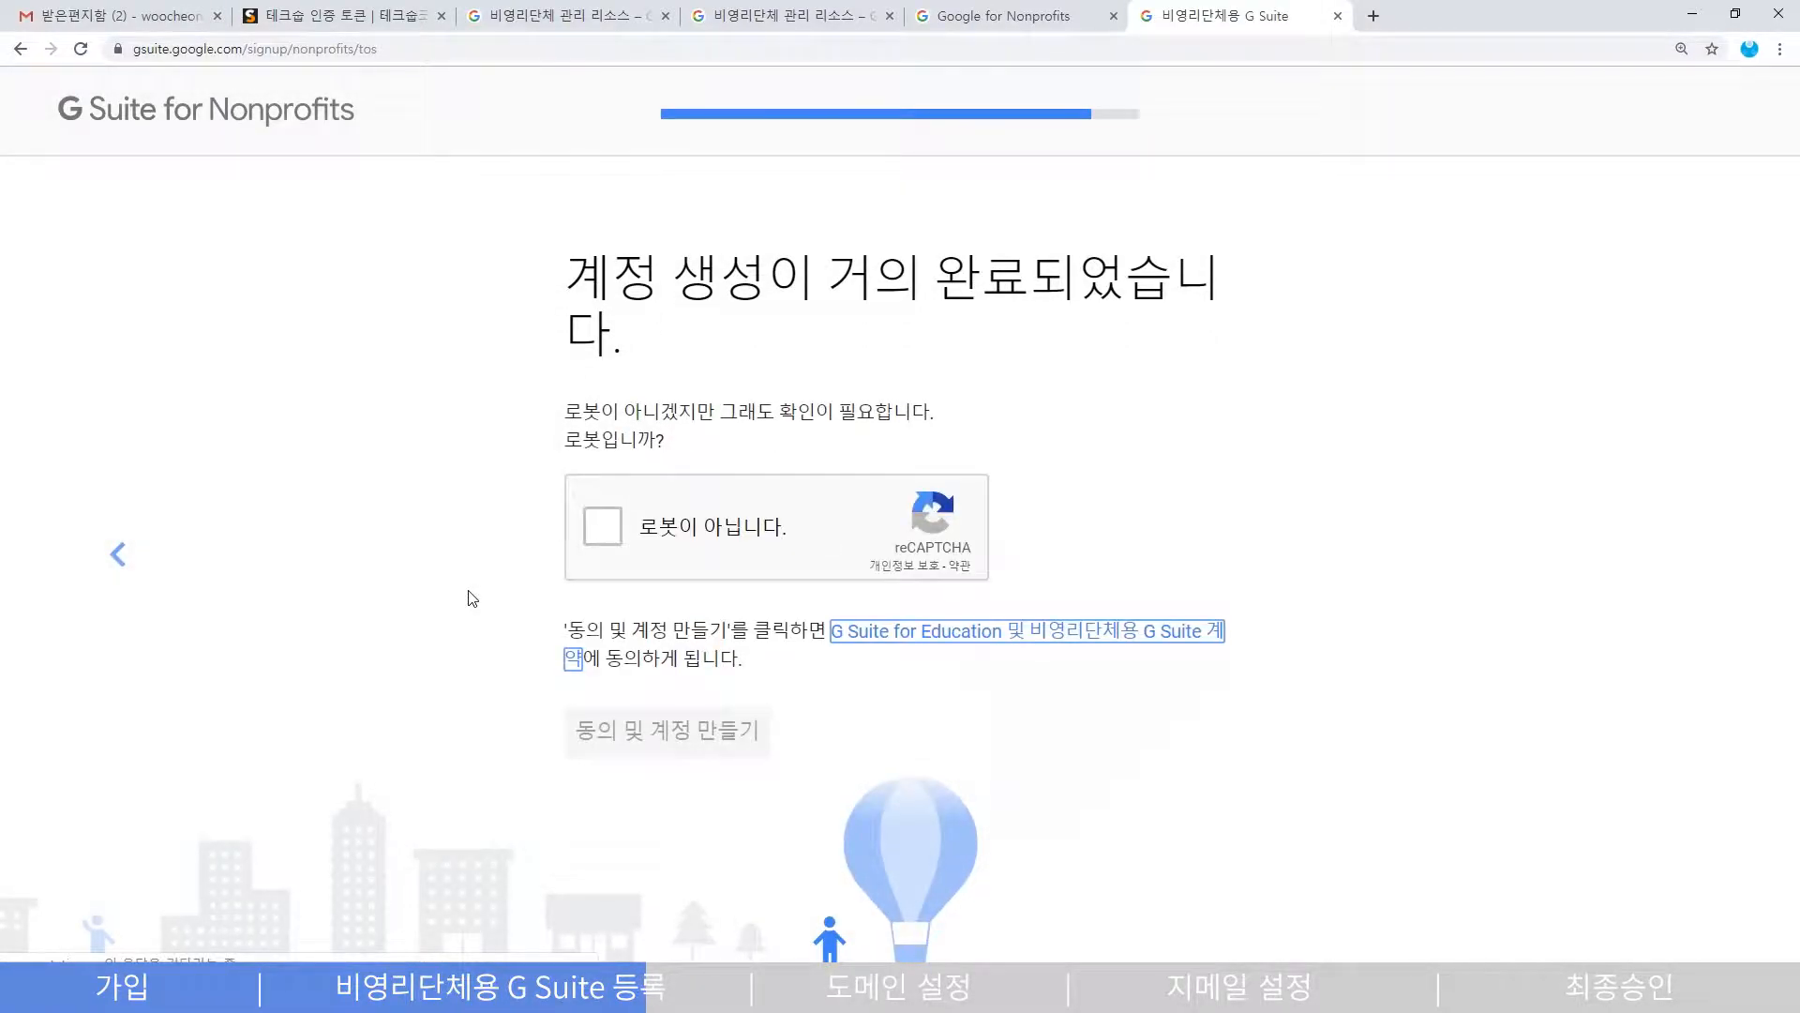
click(606, 530)
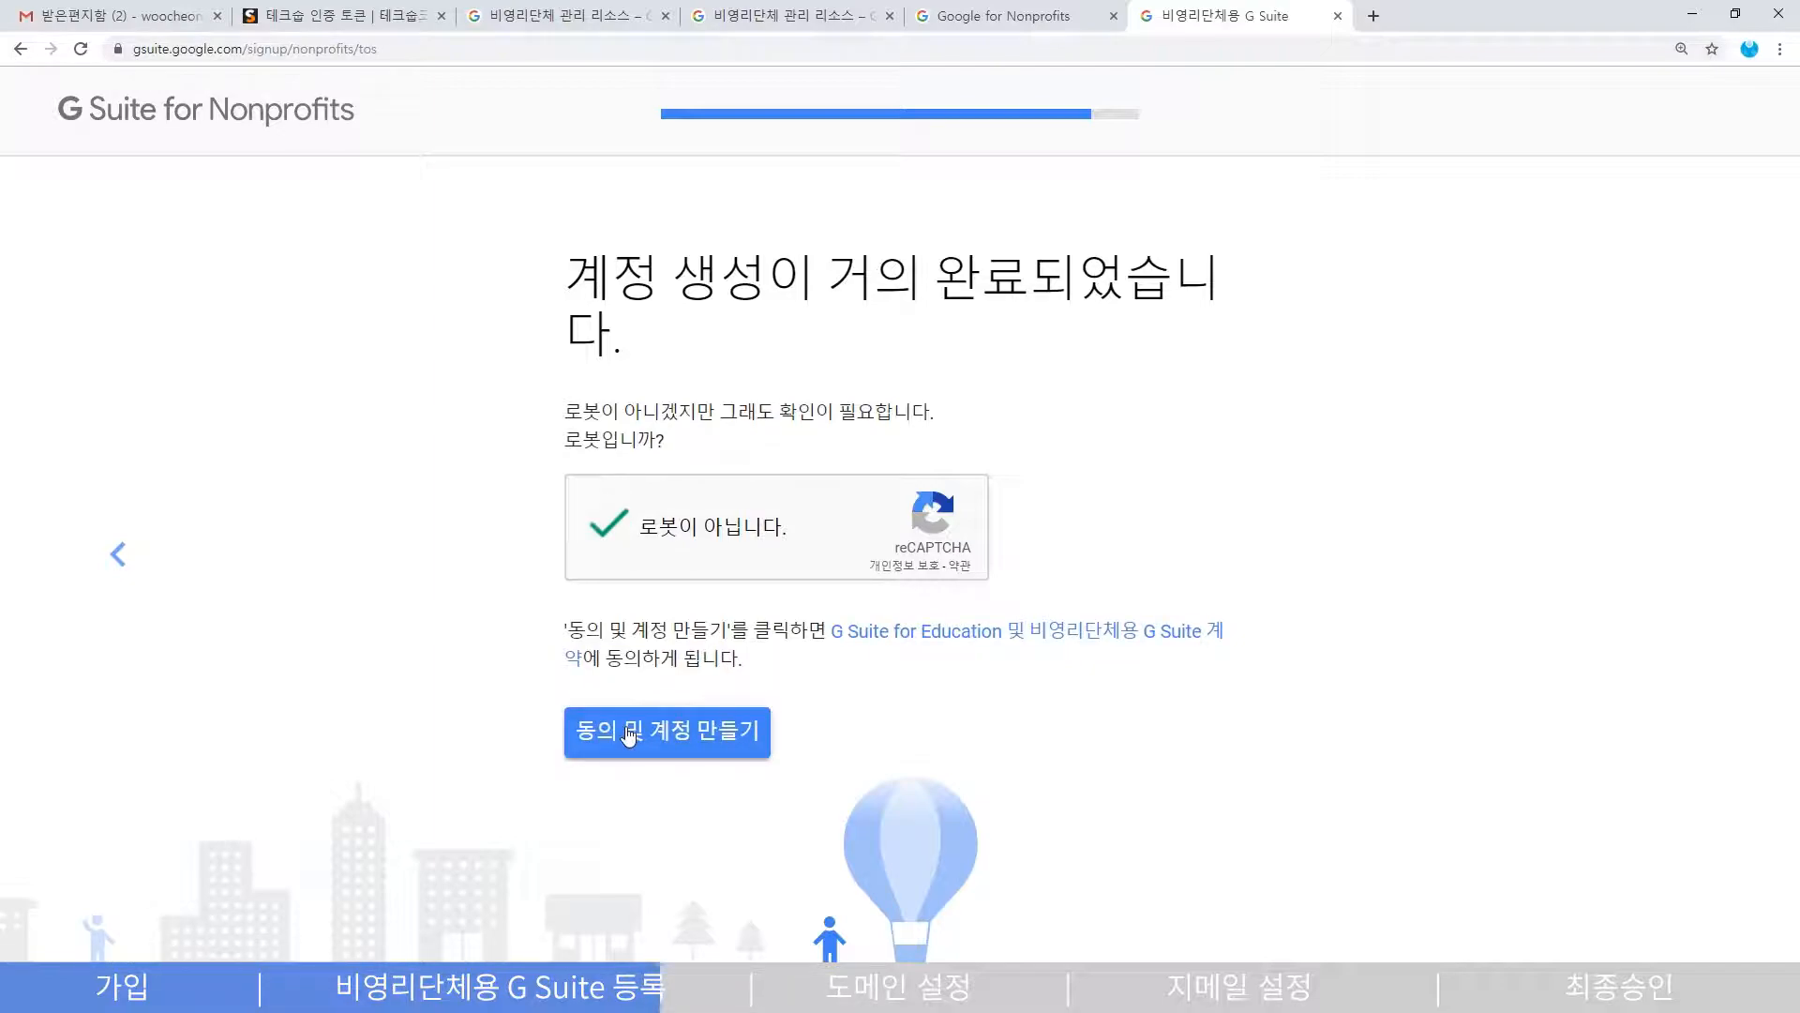
click(629, 734)
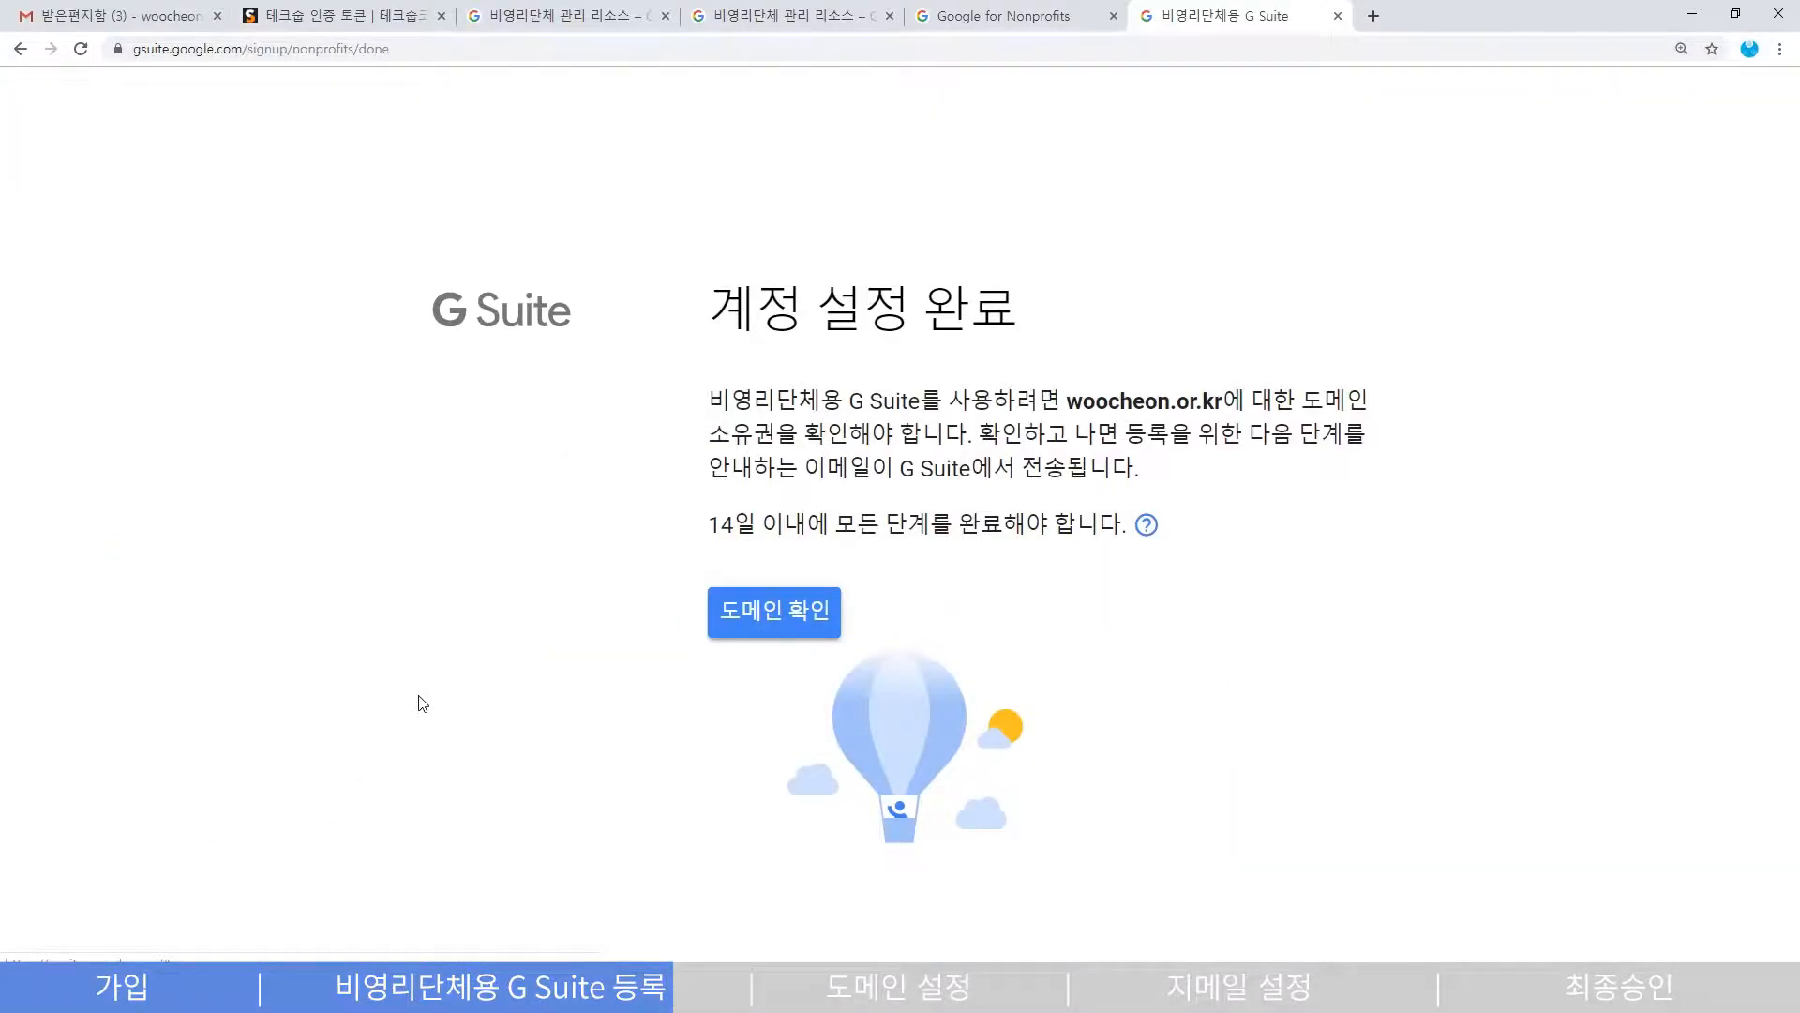
drag(710, 400, 1411, 426)
click(1412, 427)
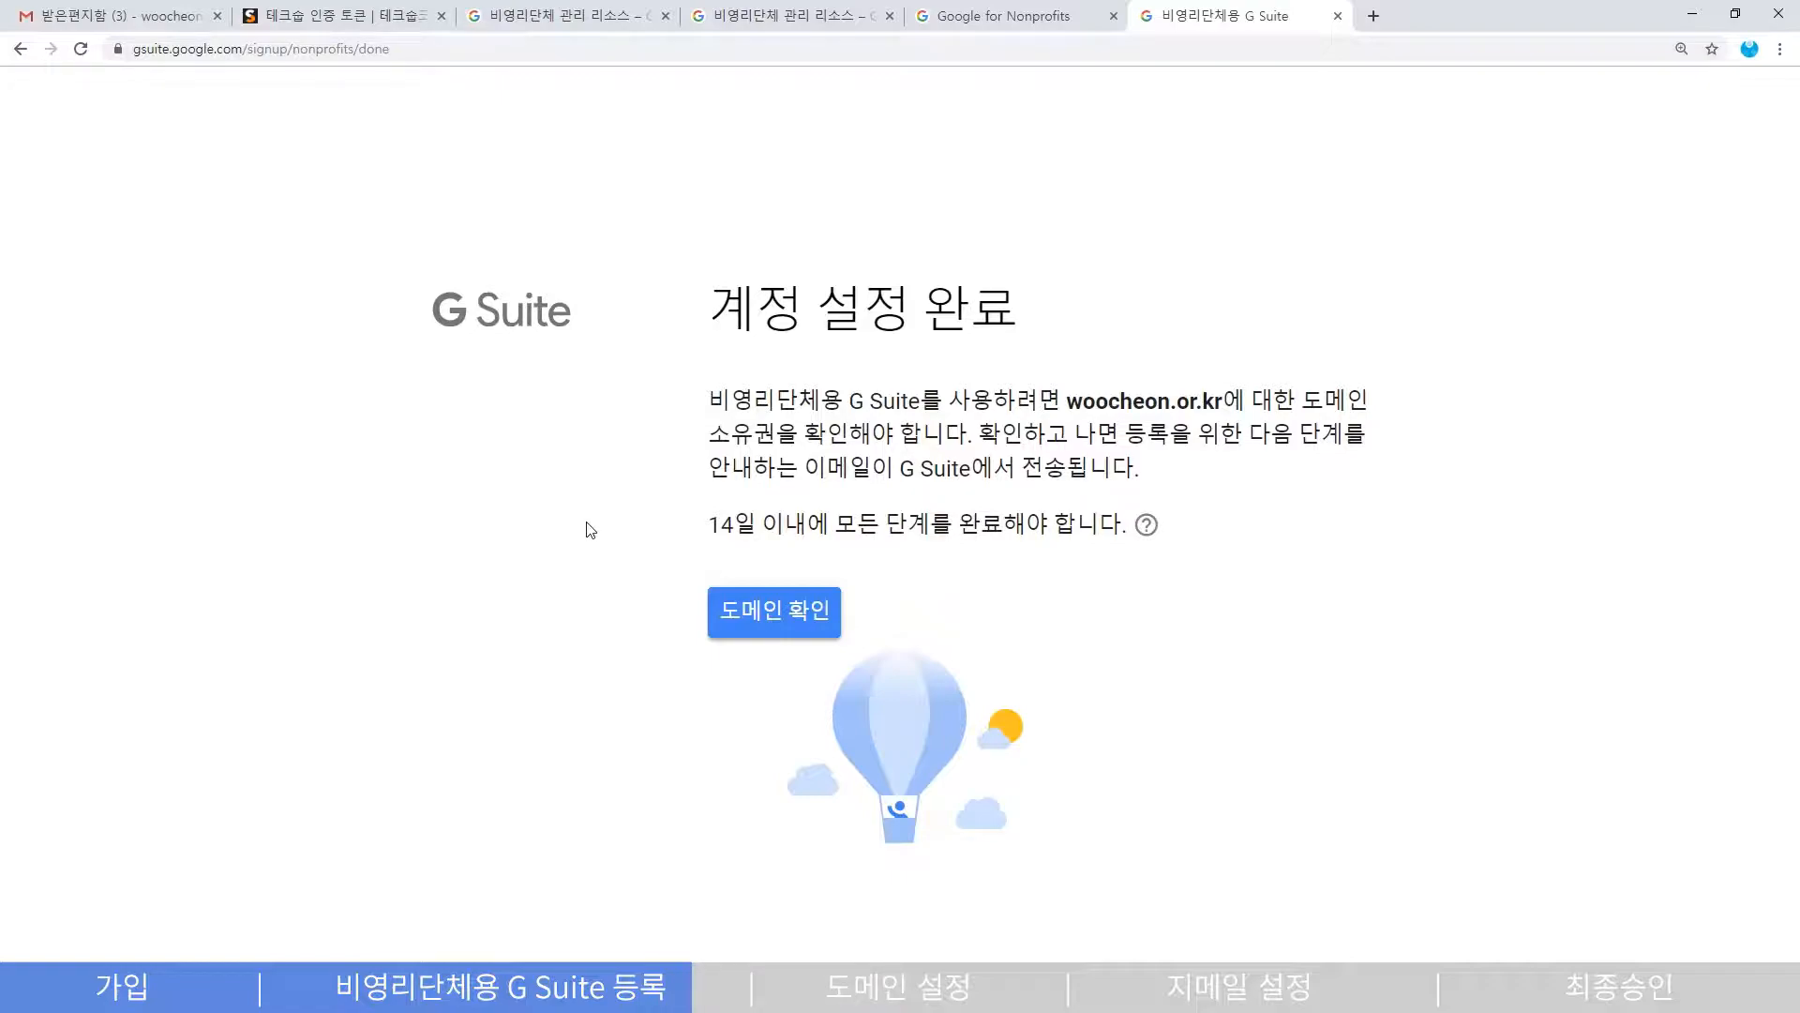
drag(1061, 403, 1221, 403)
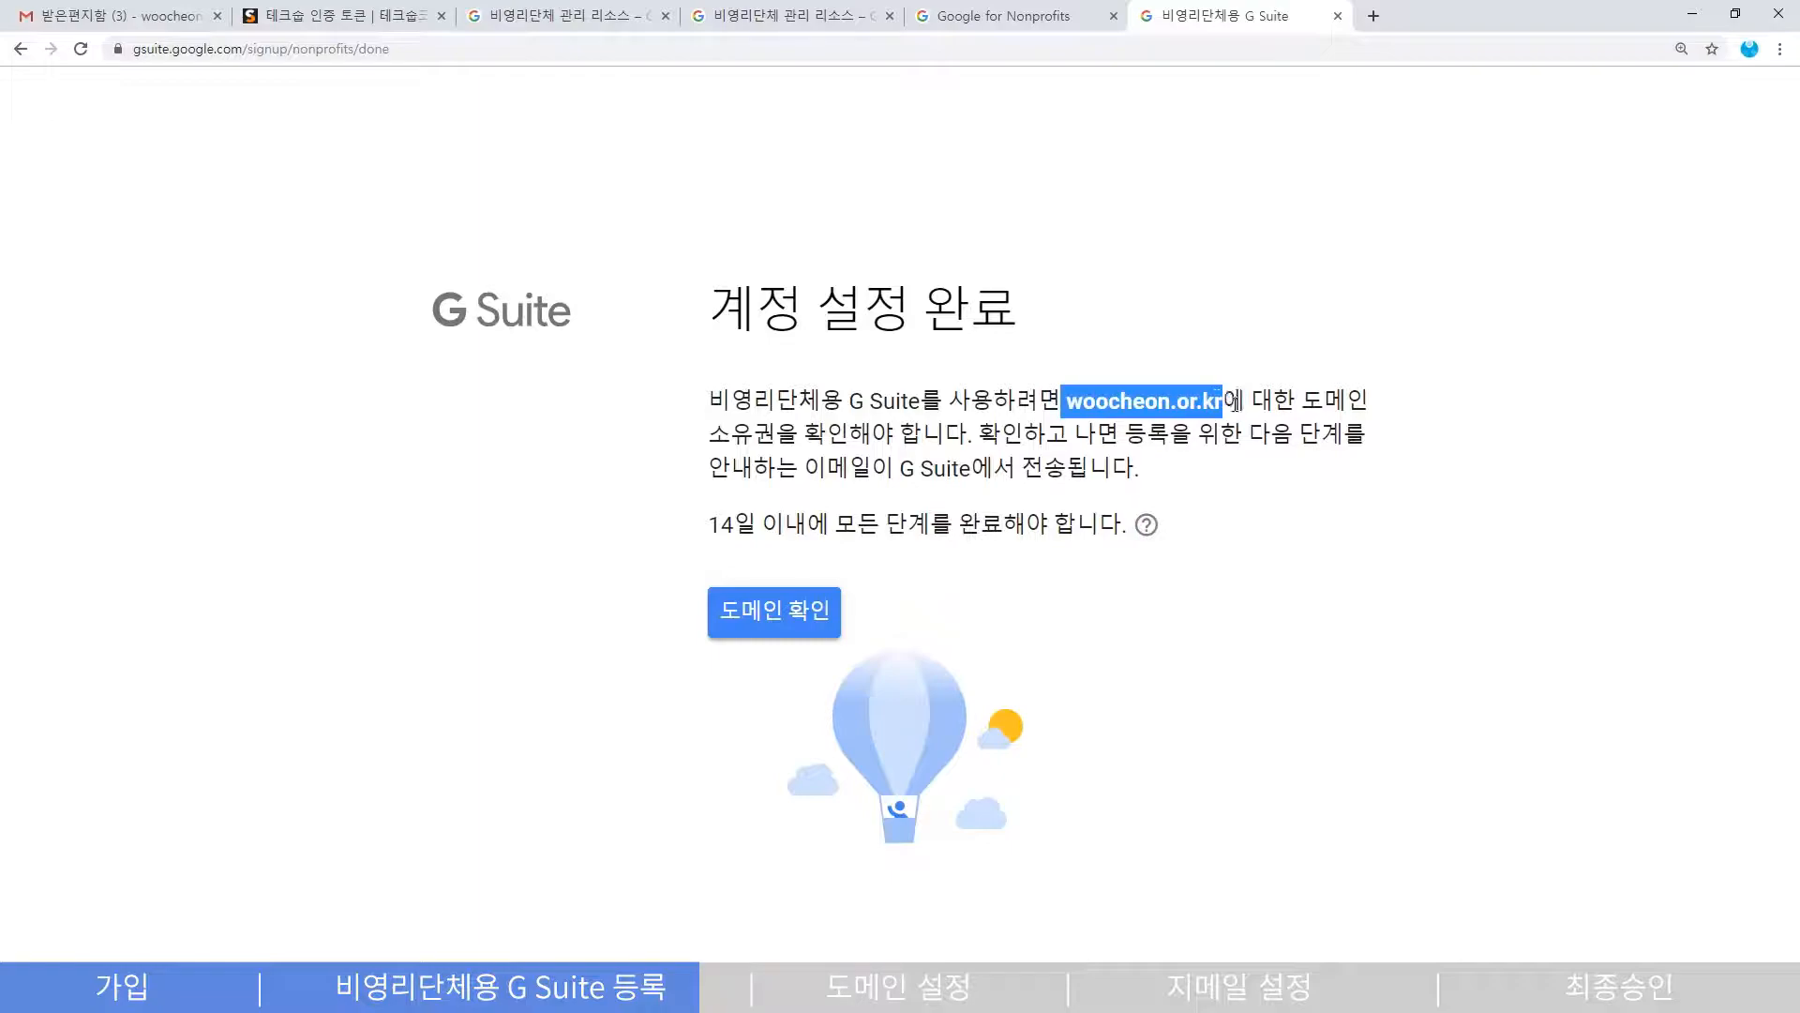
click(1299, 295)
drag(709, 523, 1003, 533)
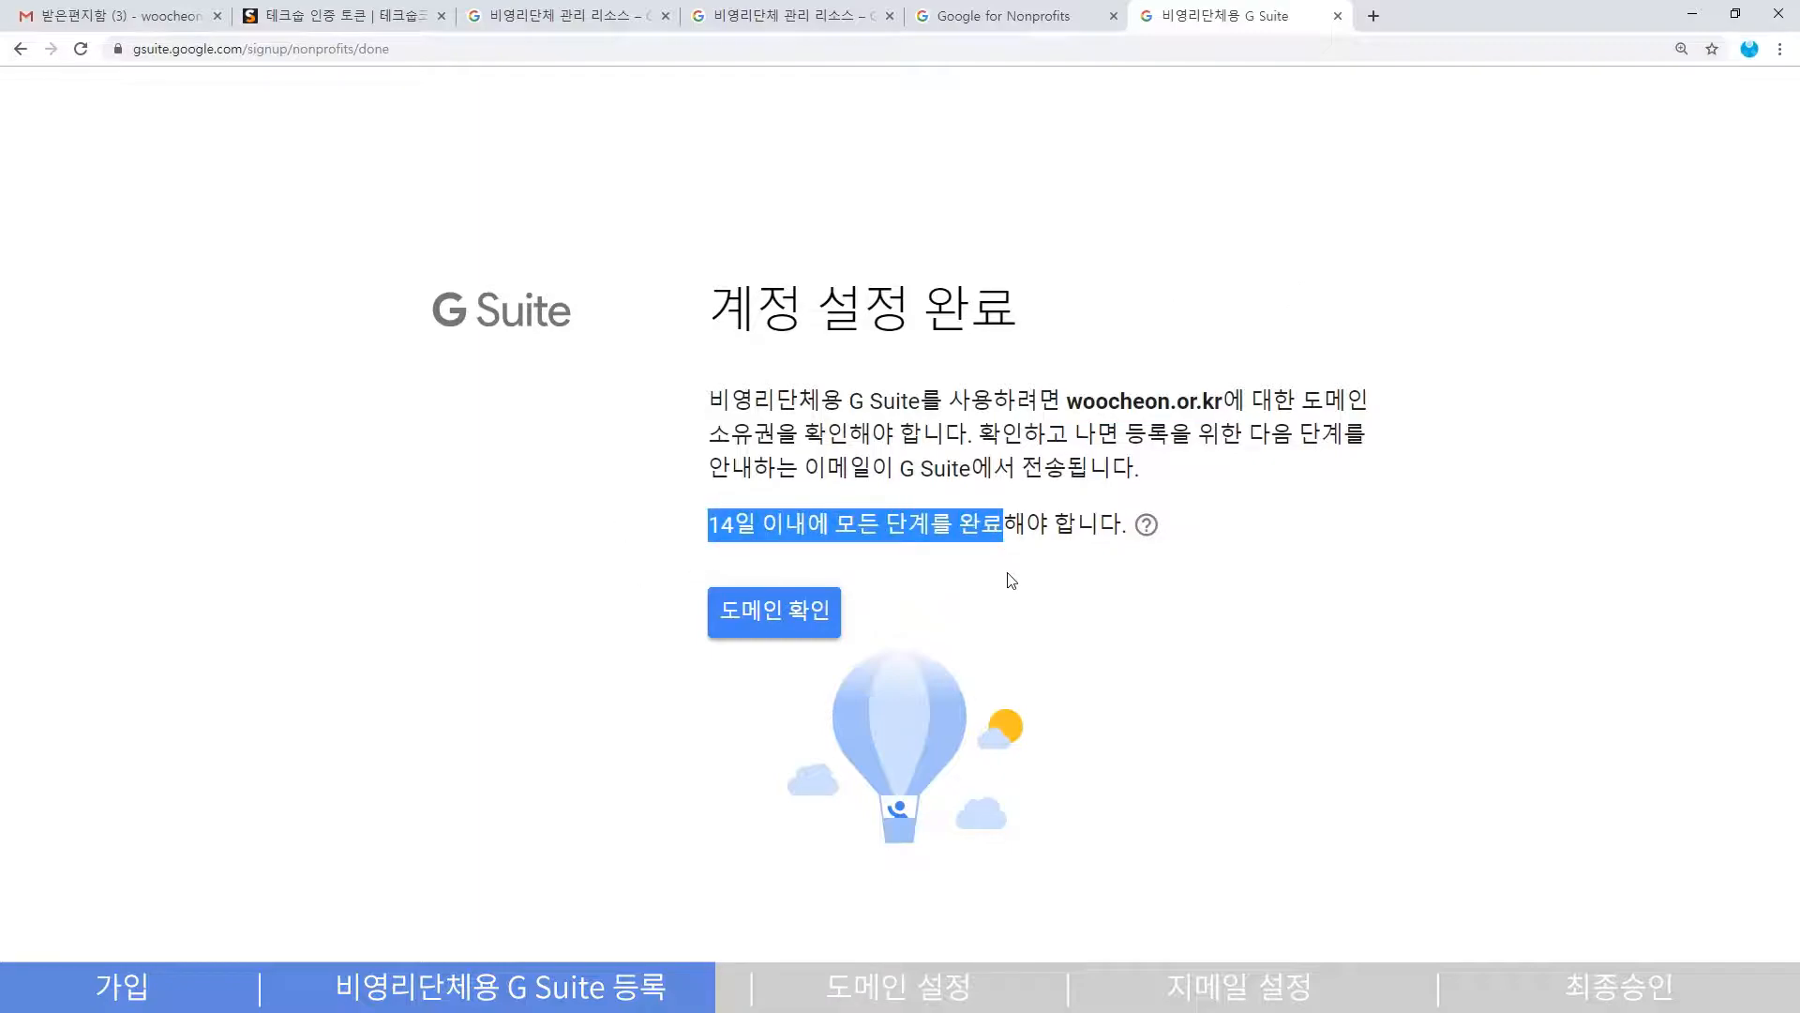
click(1058, 610)
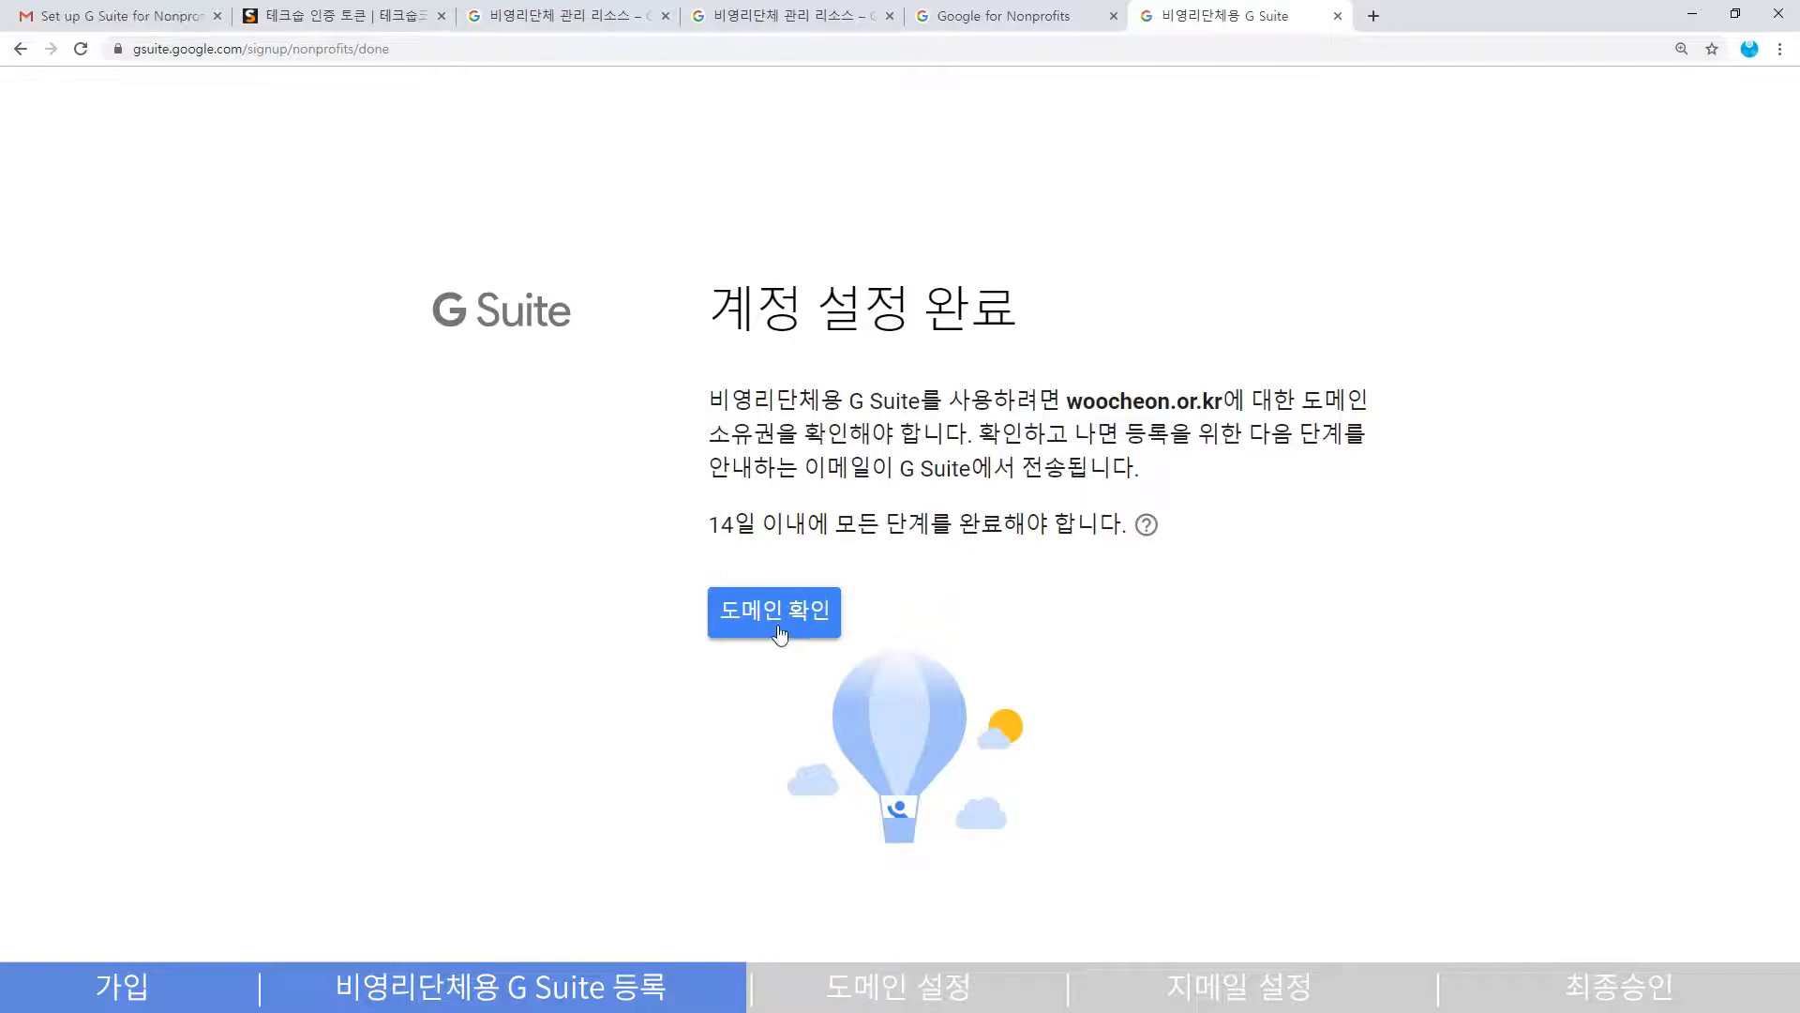
- Start the Admin console account setup and open domain ownership verification for woocheon.or.kr
click(778, 626)
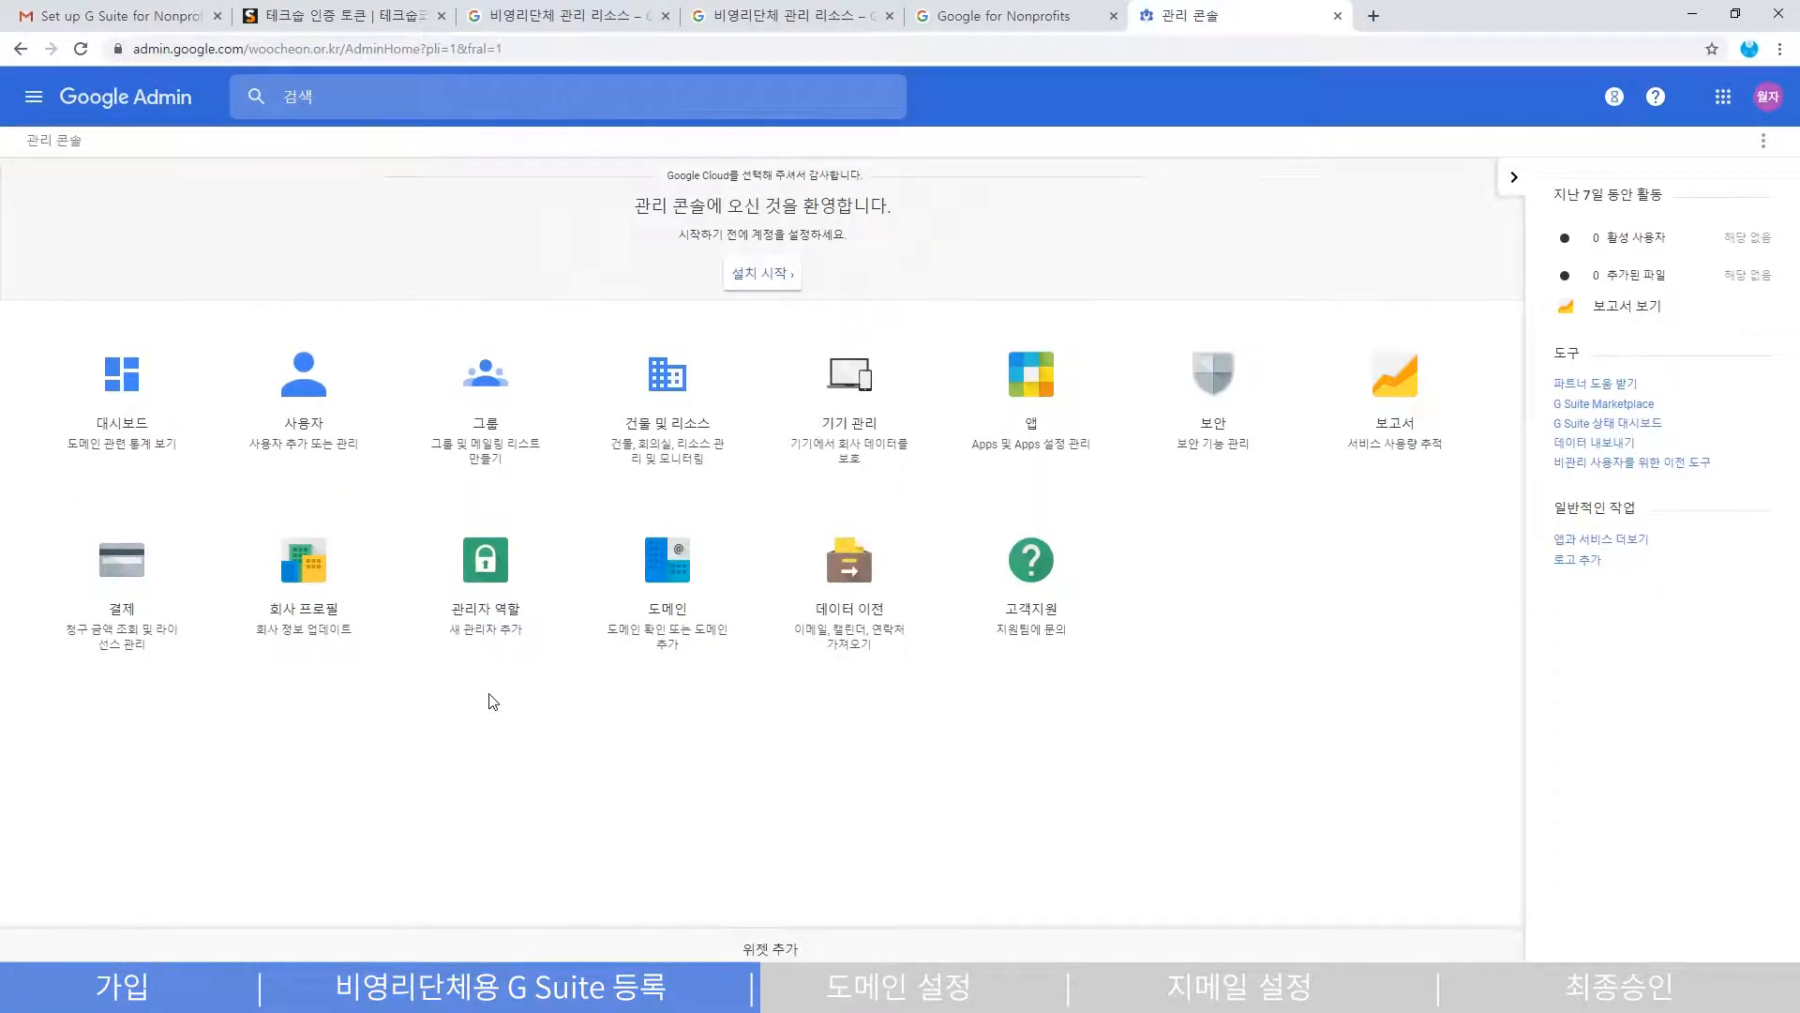
drag(634, 206, 906, 213)
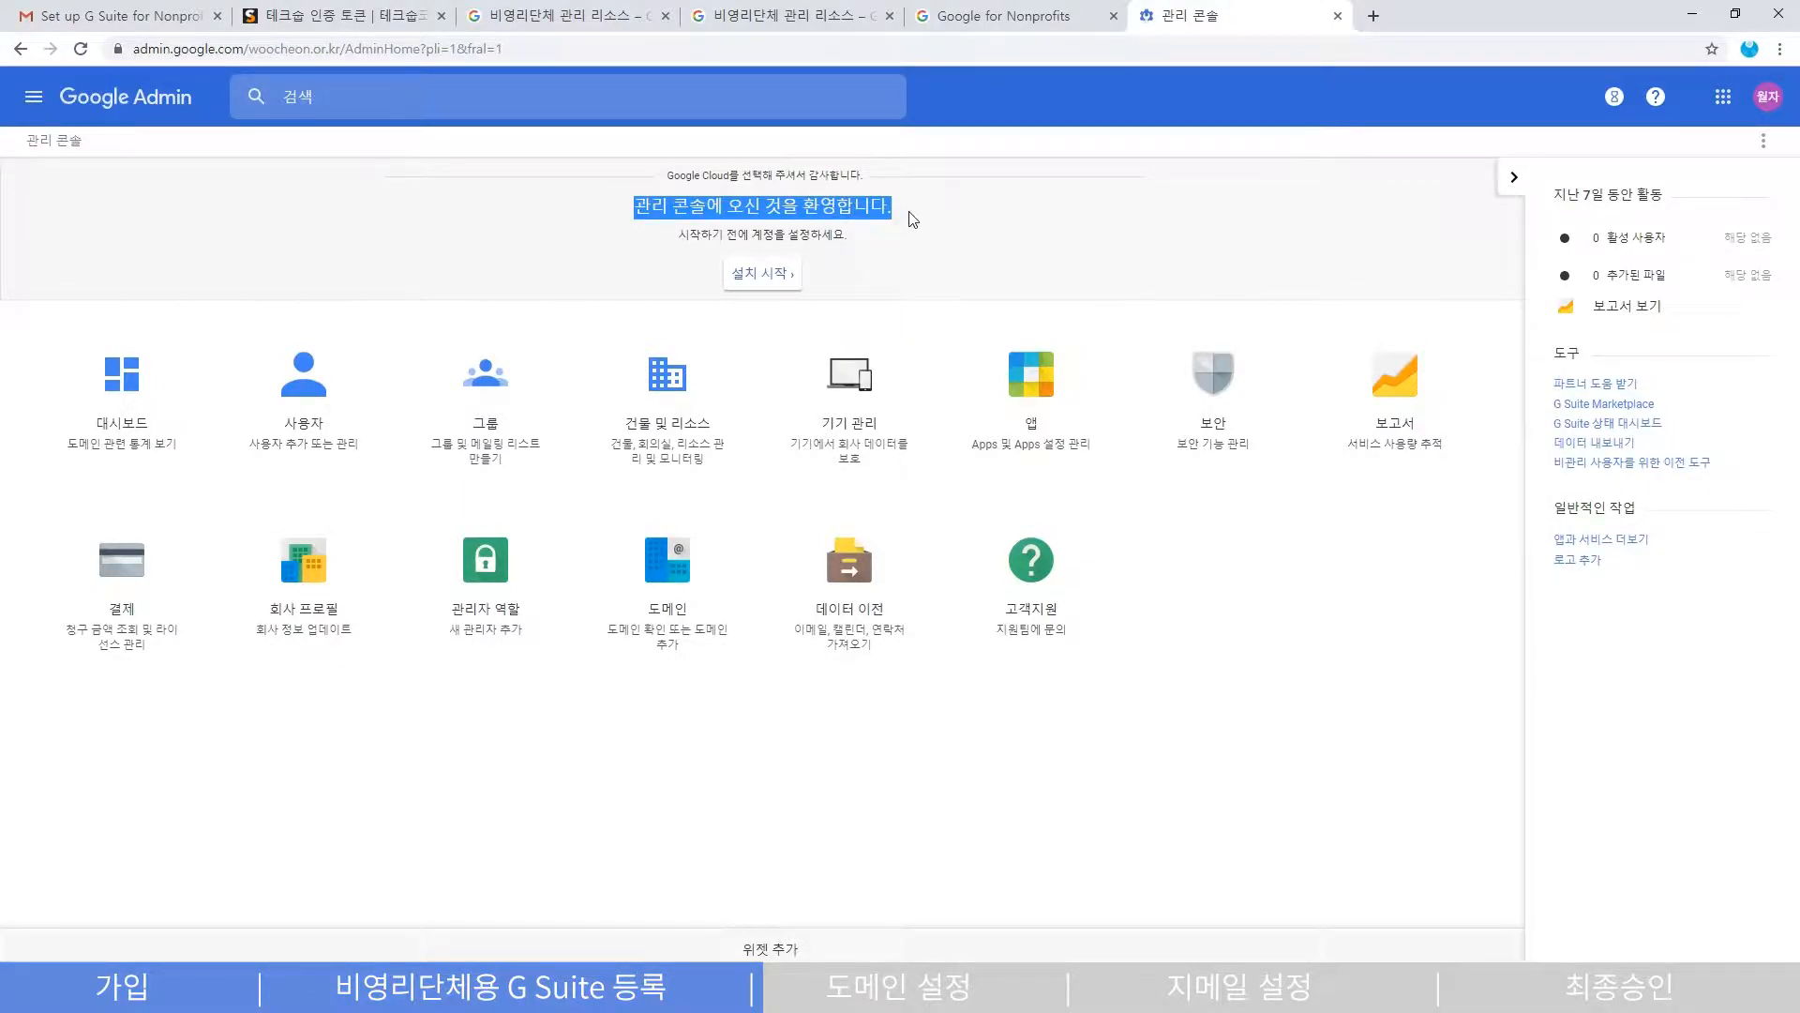
click(938, 216)
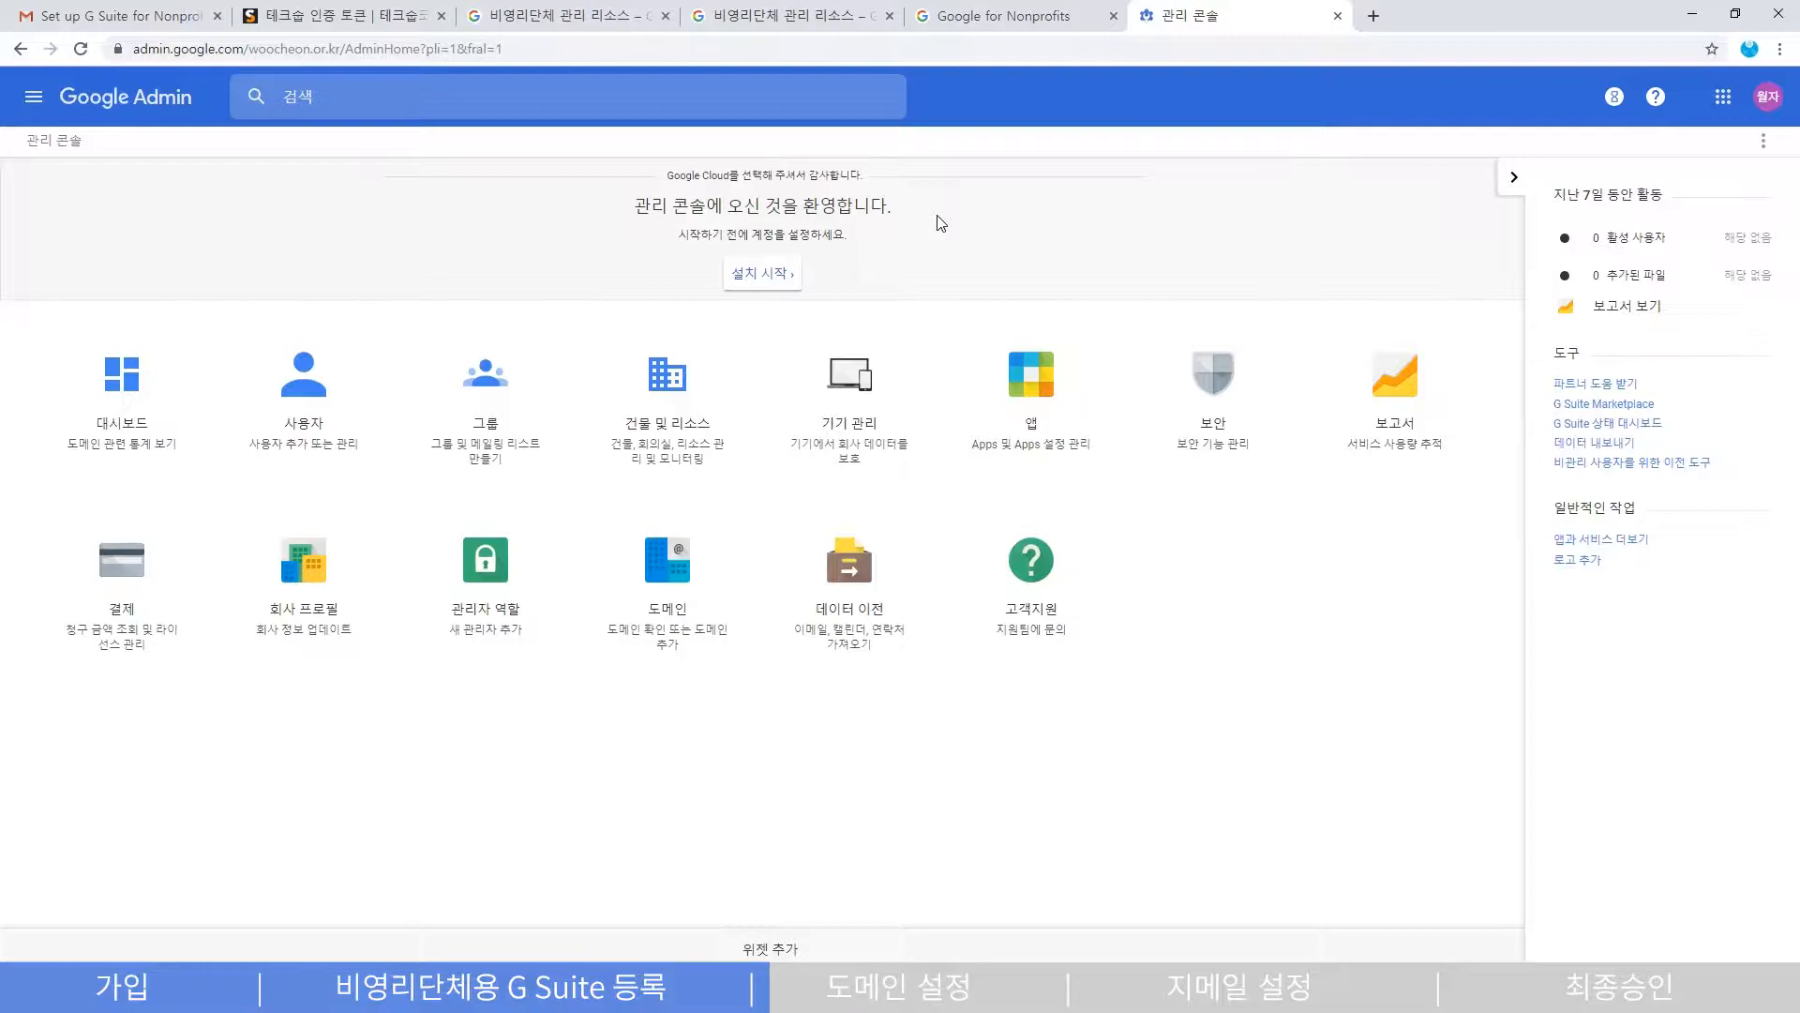
click(763, 273)
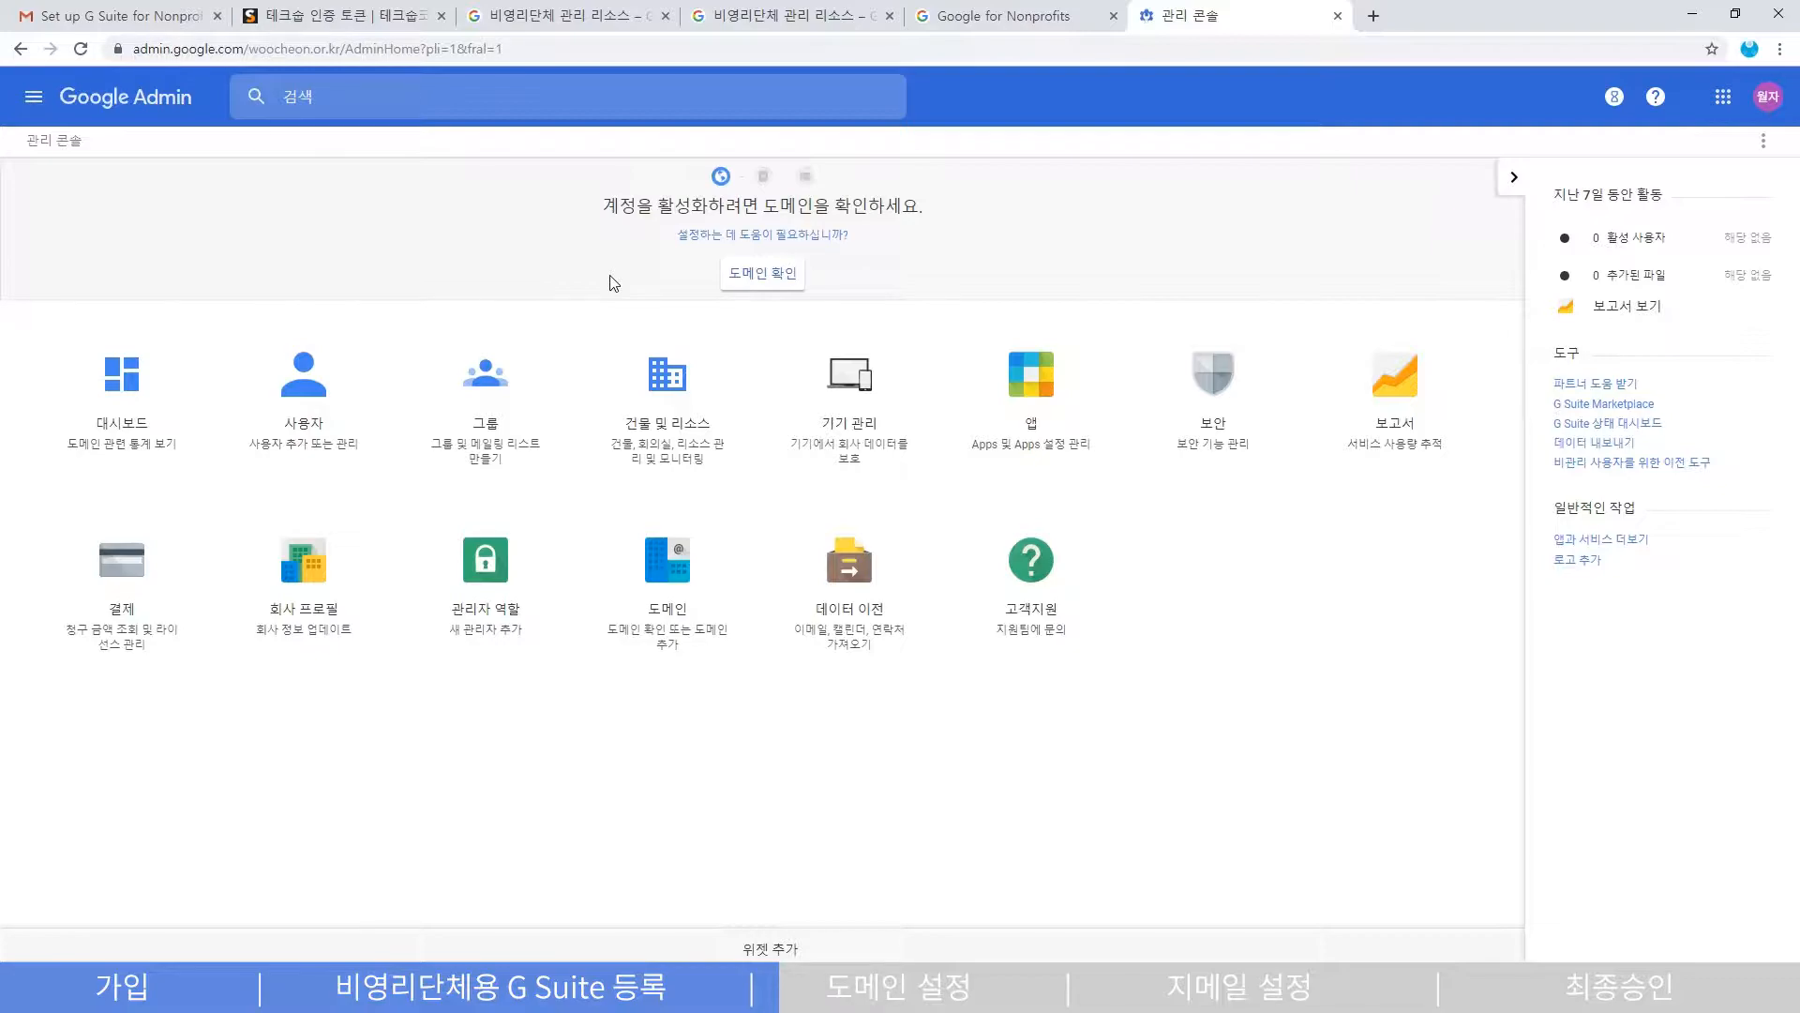
click(775, 283)
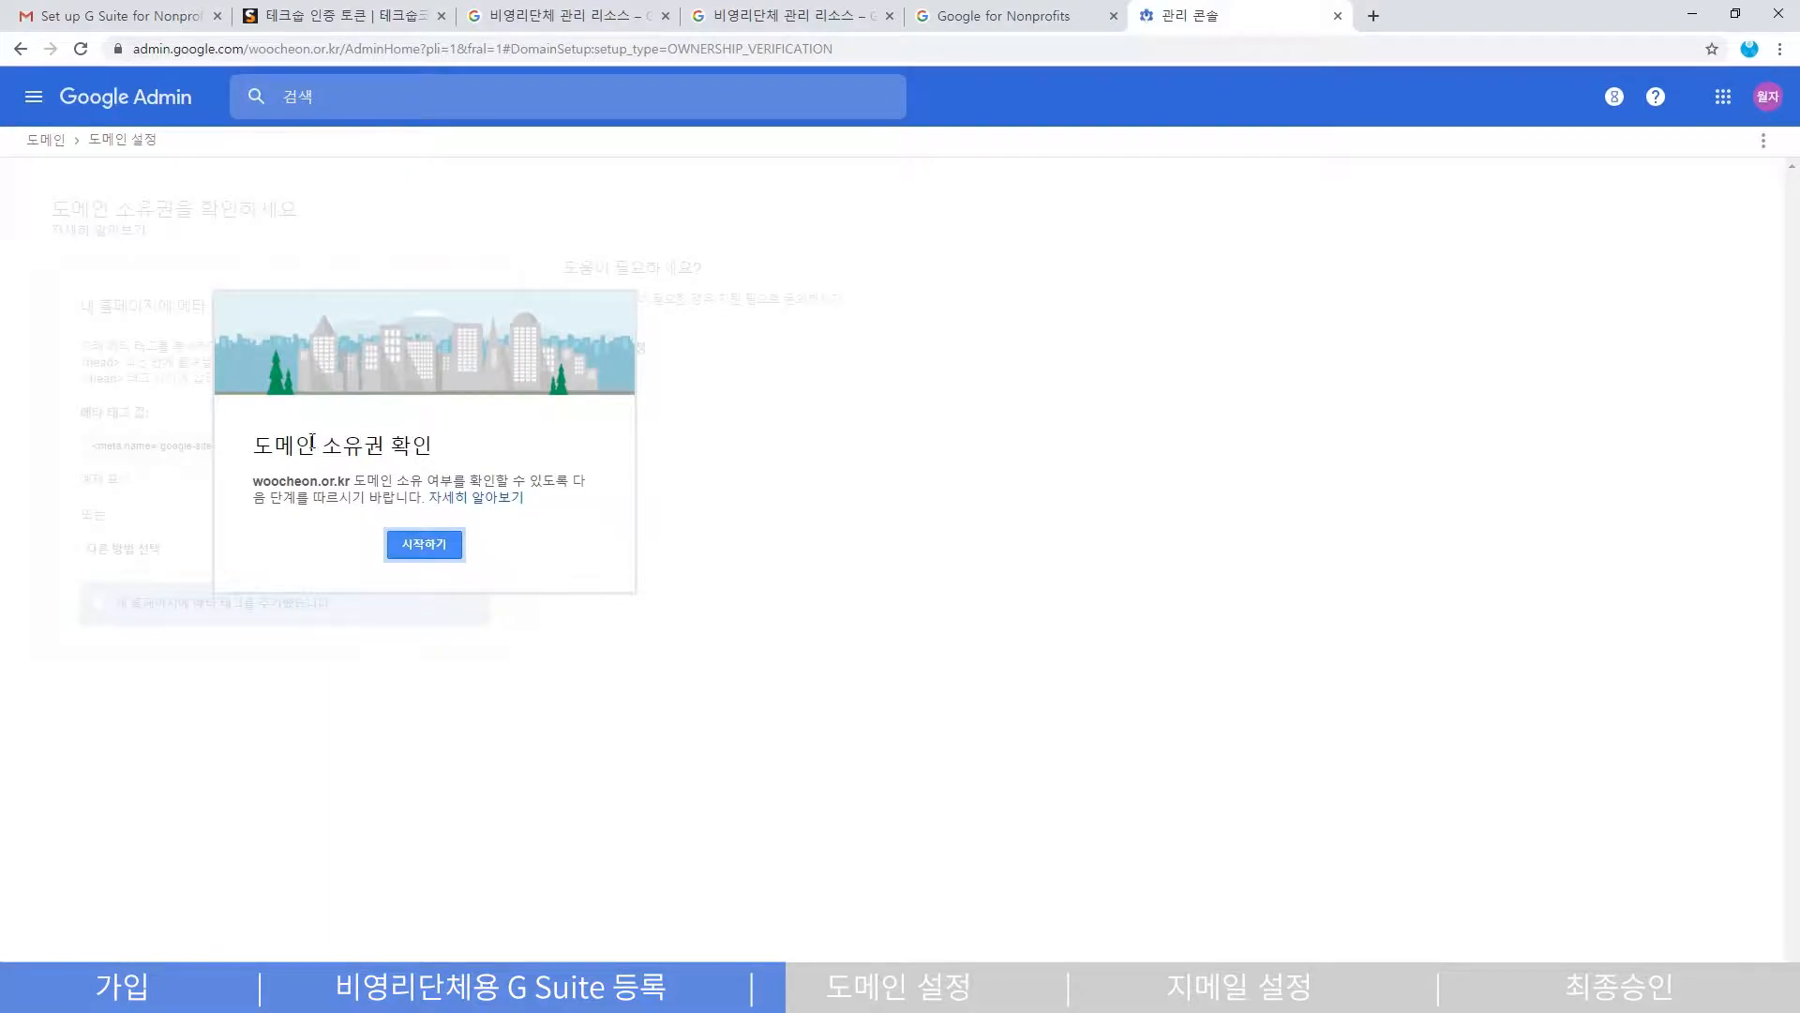
- Begin verification and switch from the meta tag method to adding a TXT or CNAME host record
click(425, 545)
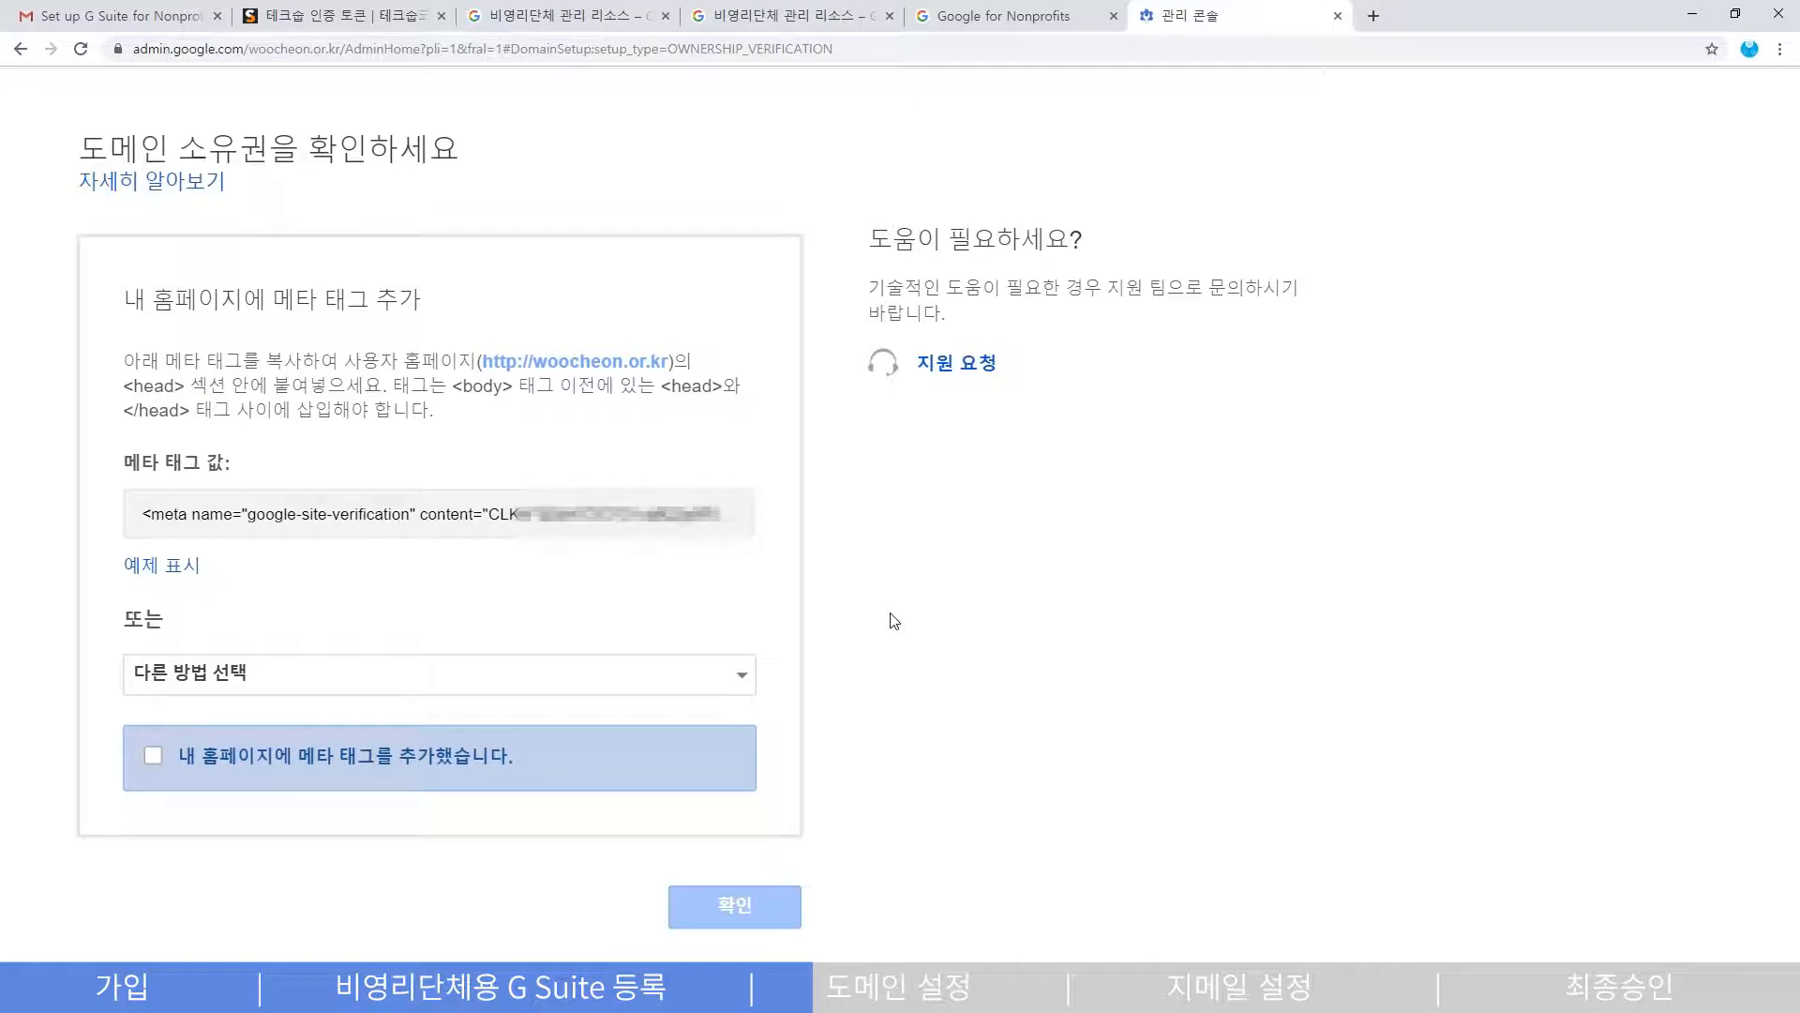
click(745, 685)
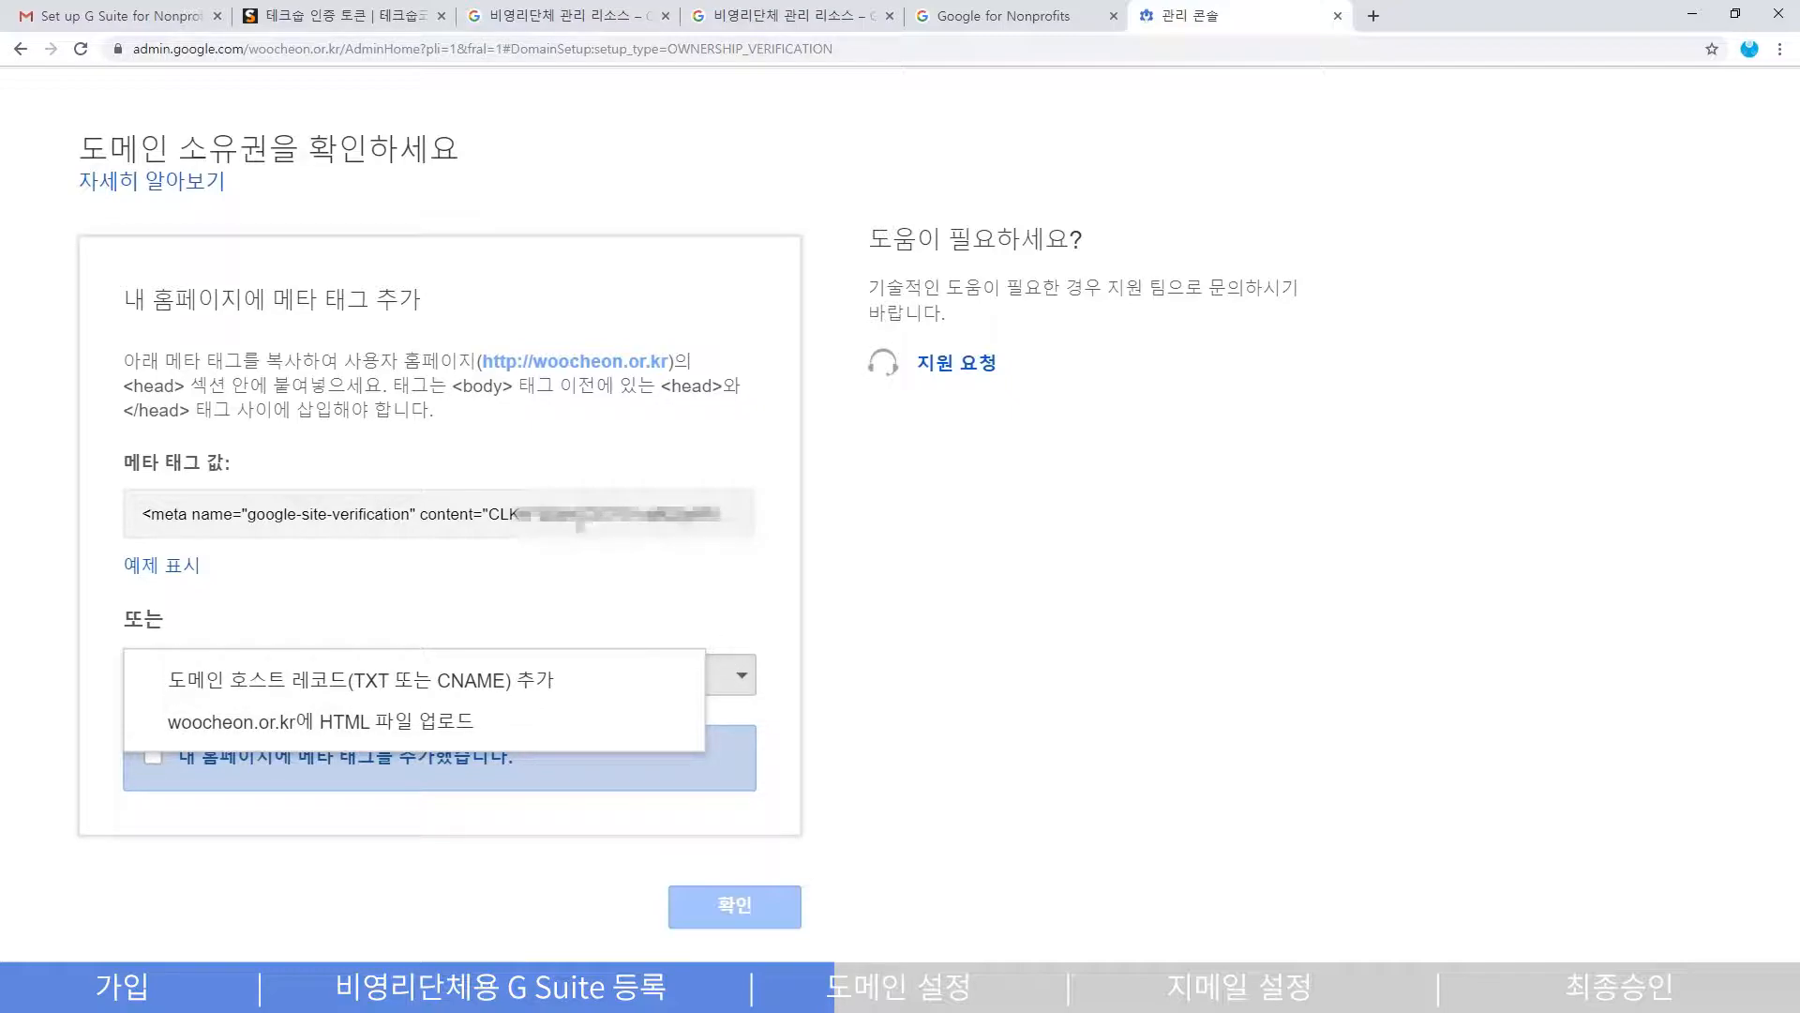
click(582, 527)
click(510, 685)
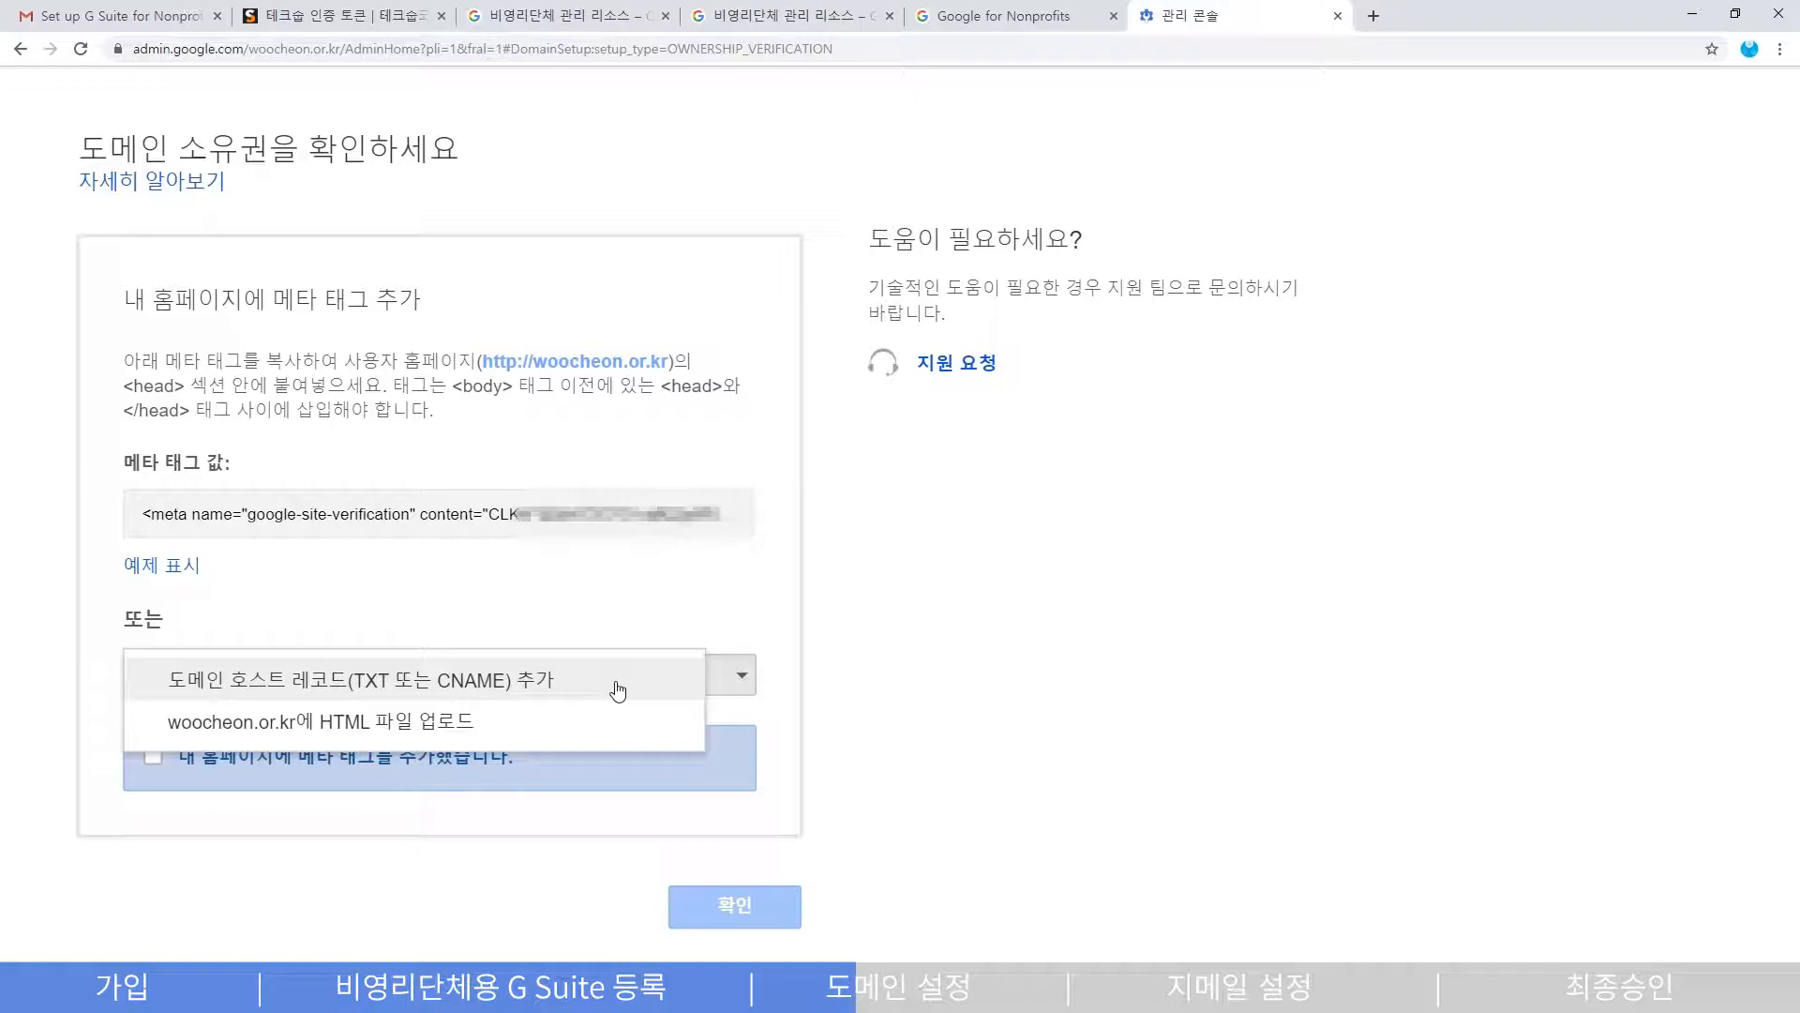
click(618, 691)
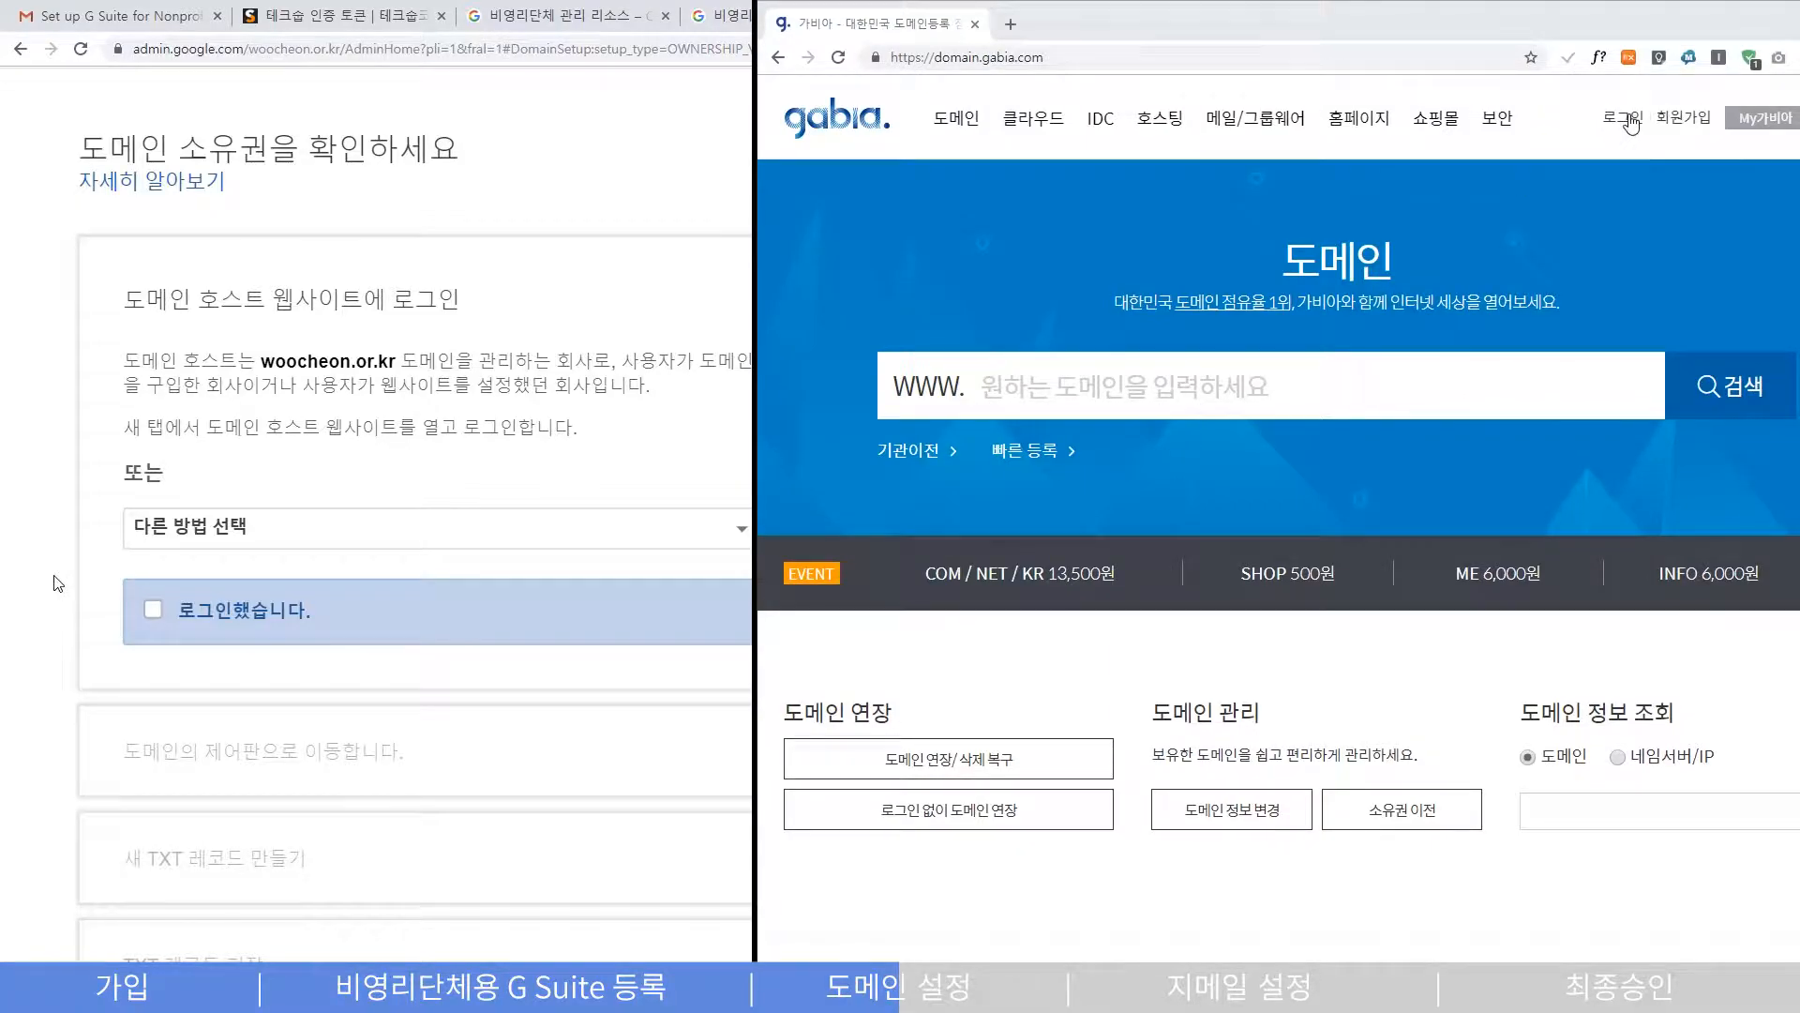
- Sign in to Gabia with the displayed security code and tick the first two verification steps
click(1625, 118)
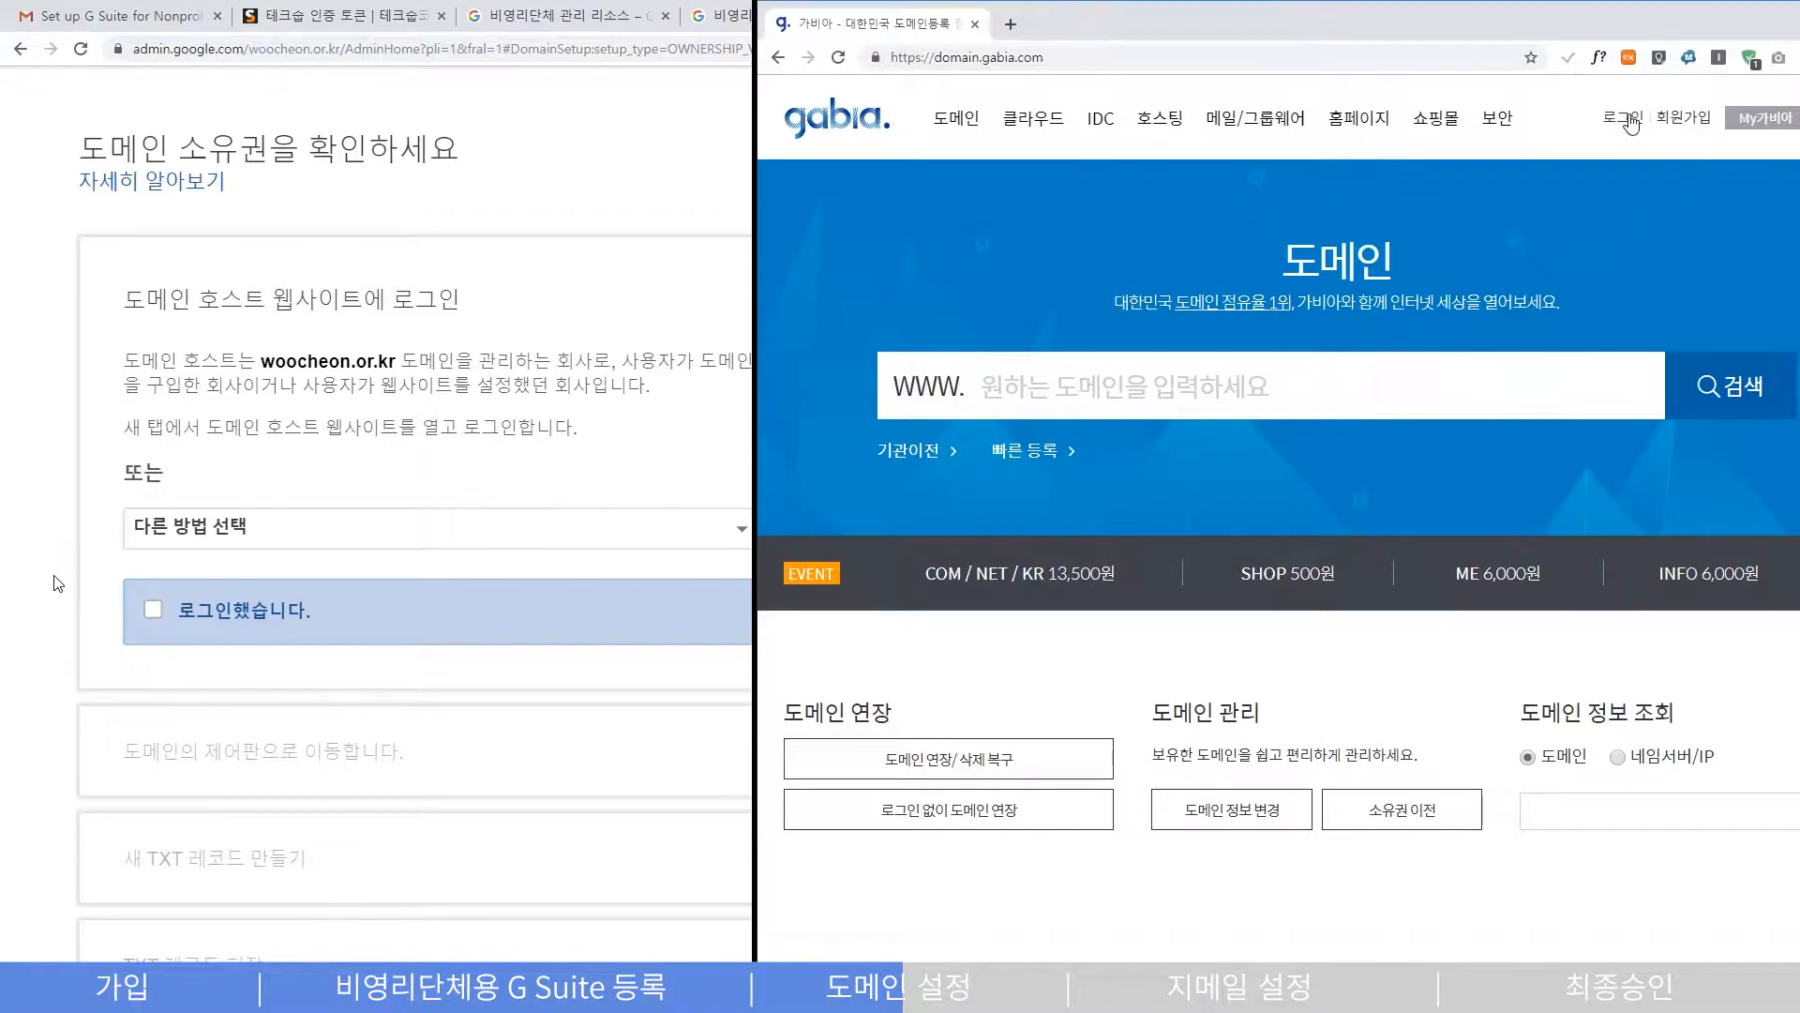
click(1332, 550)
text(01266)
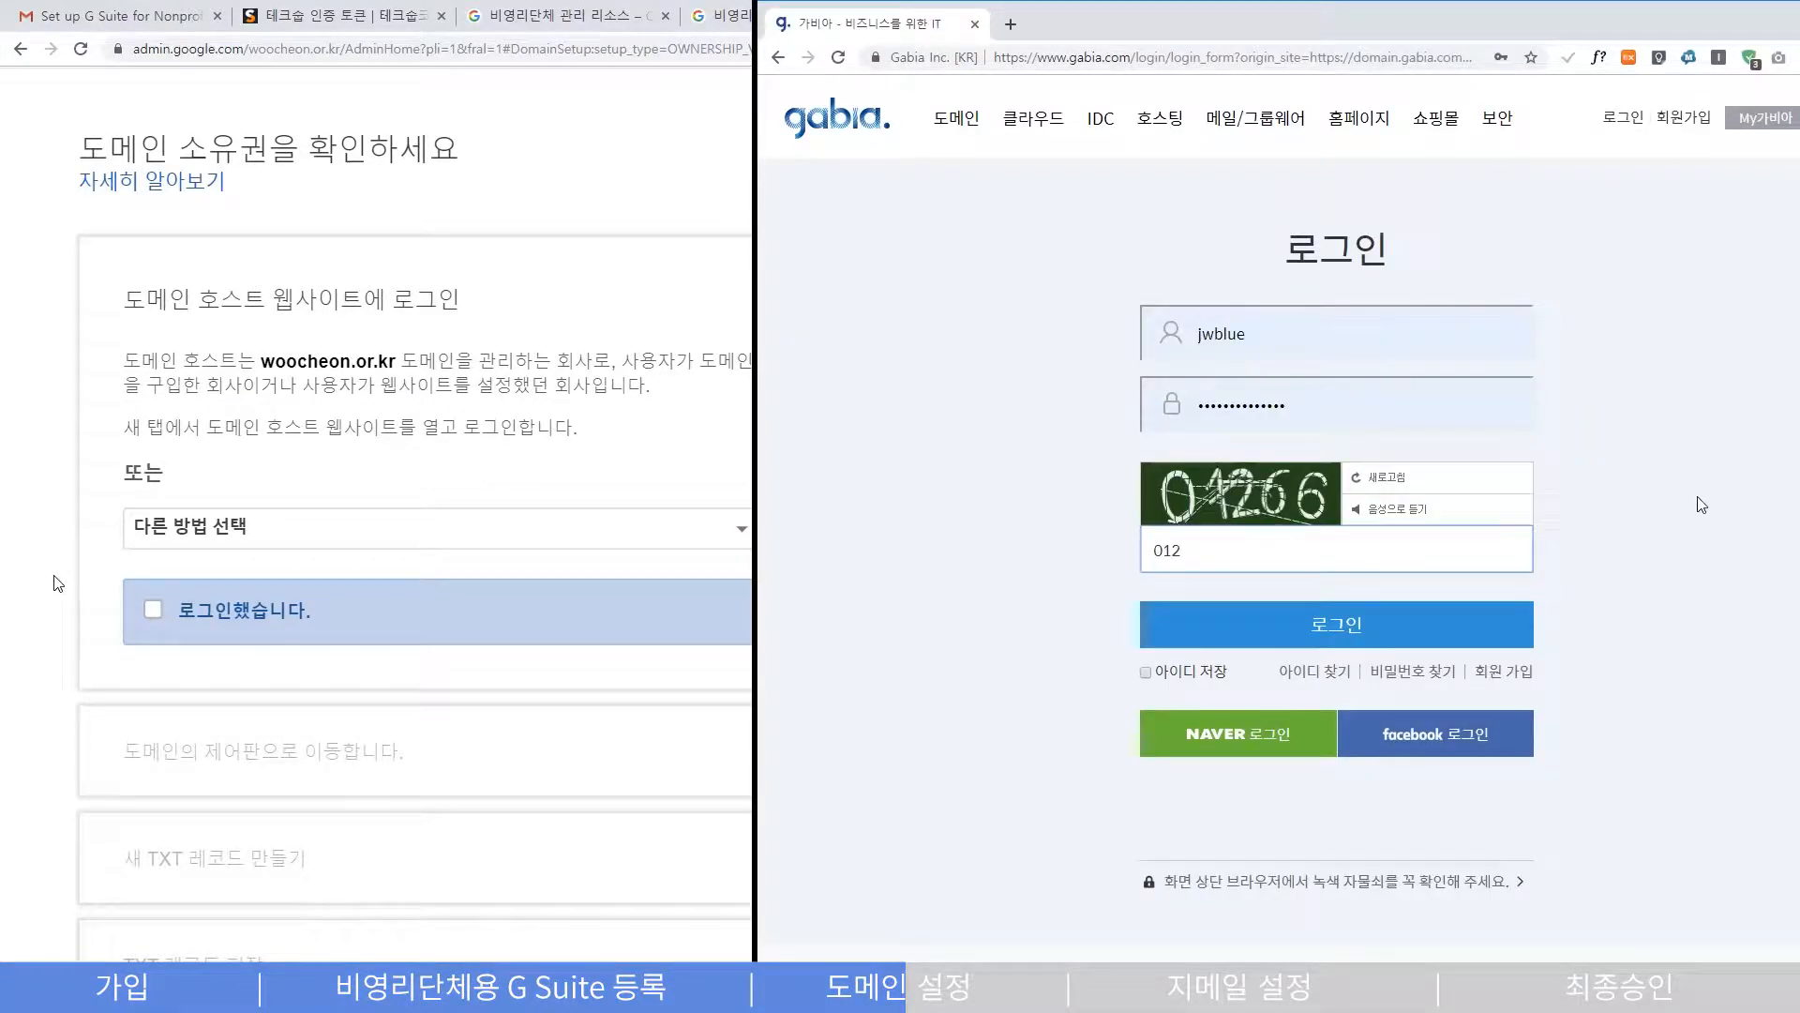
click(1397, 623)
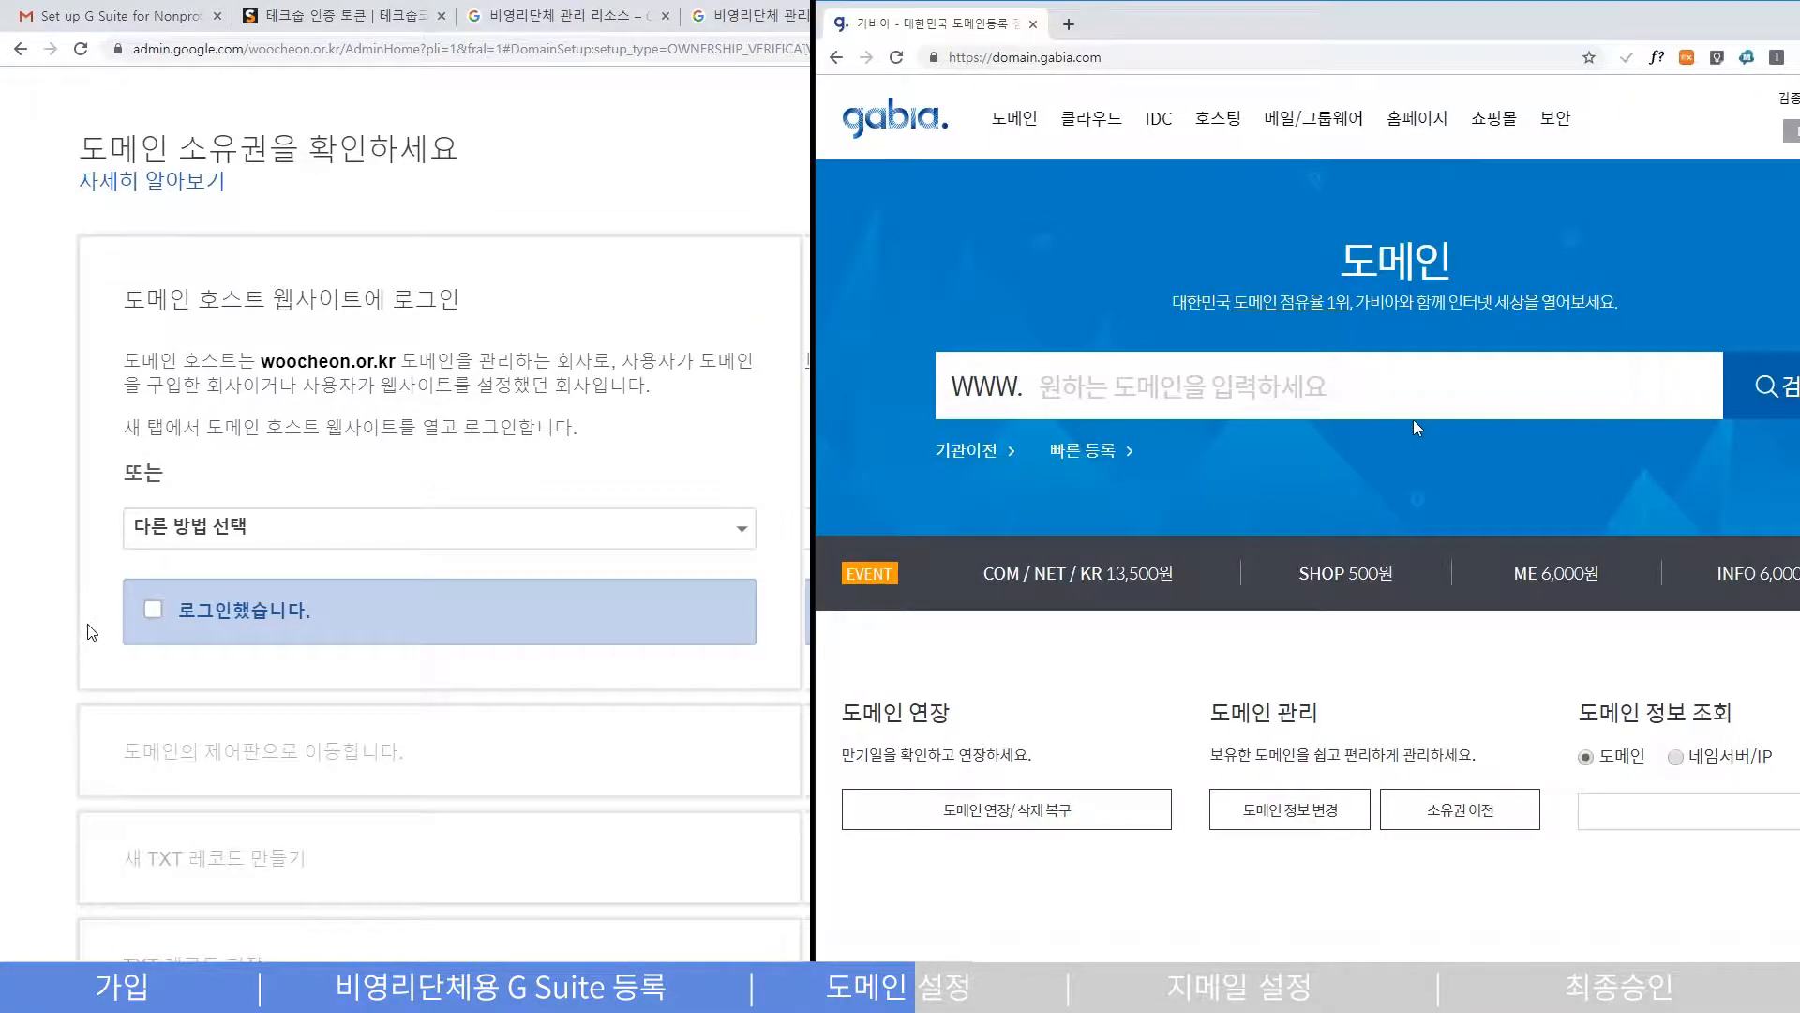
click(145, 621)
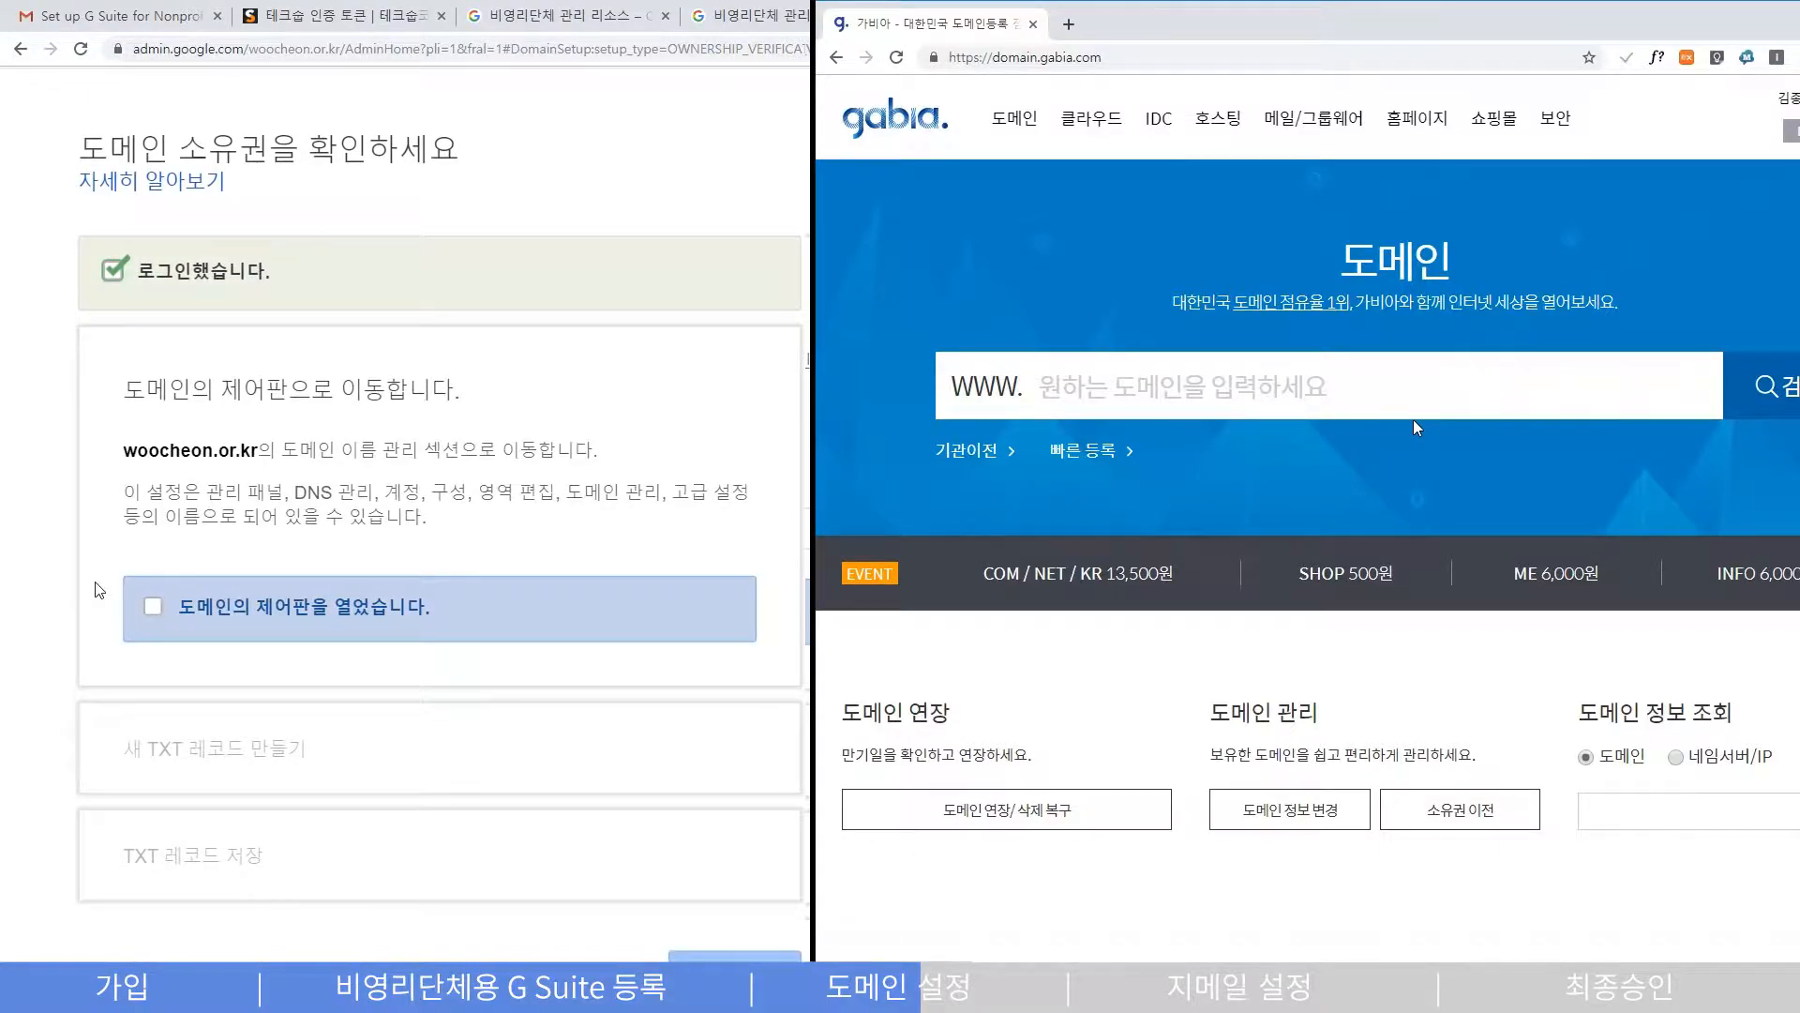
click(155, 607)
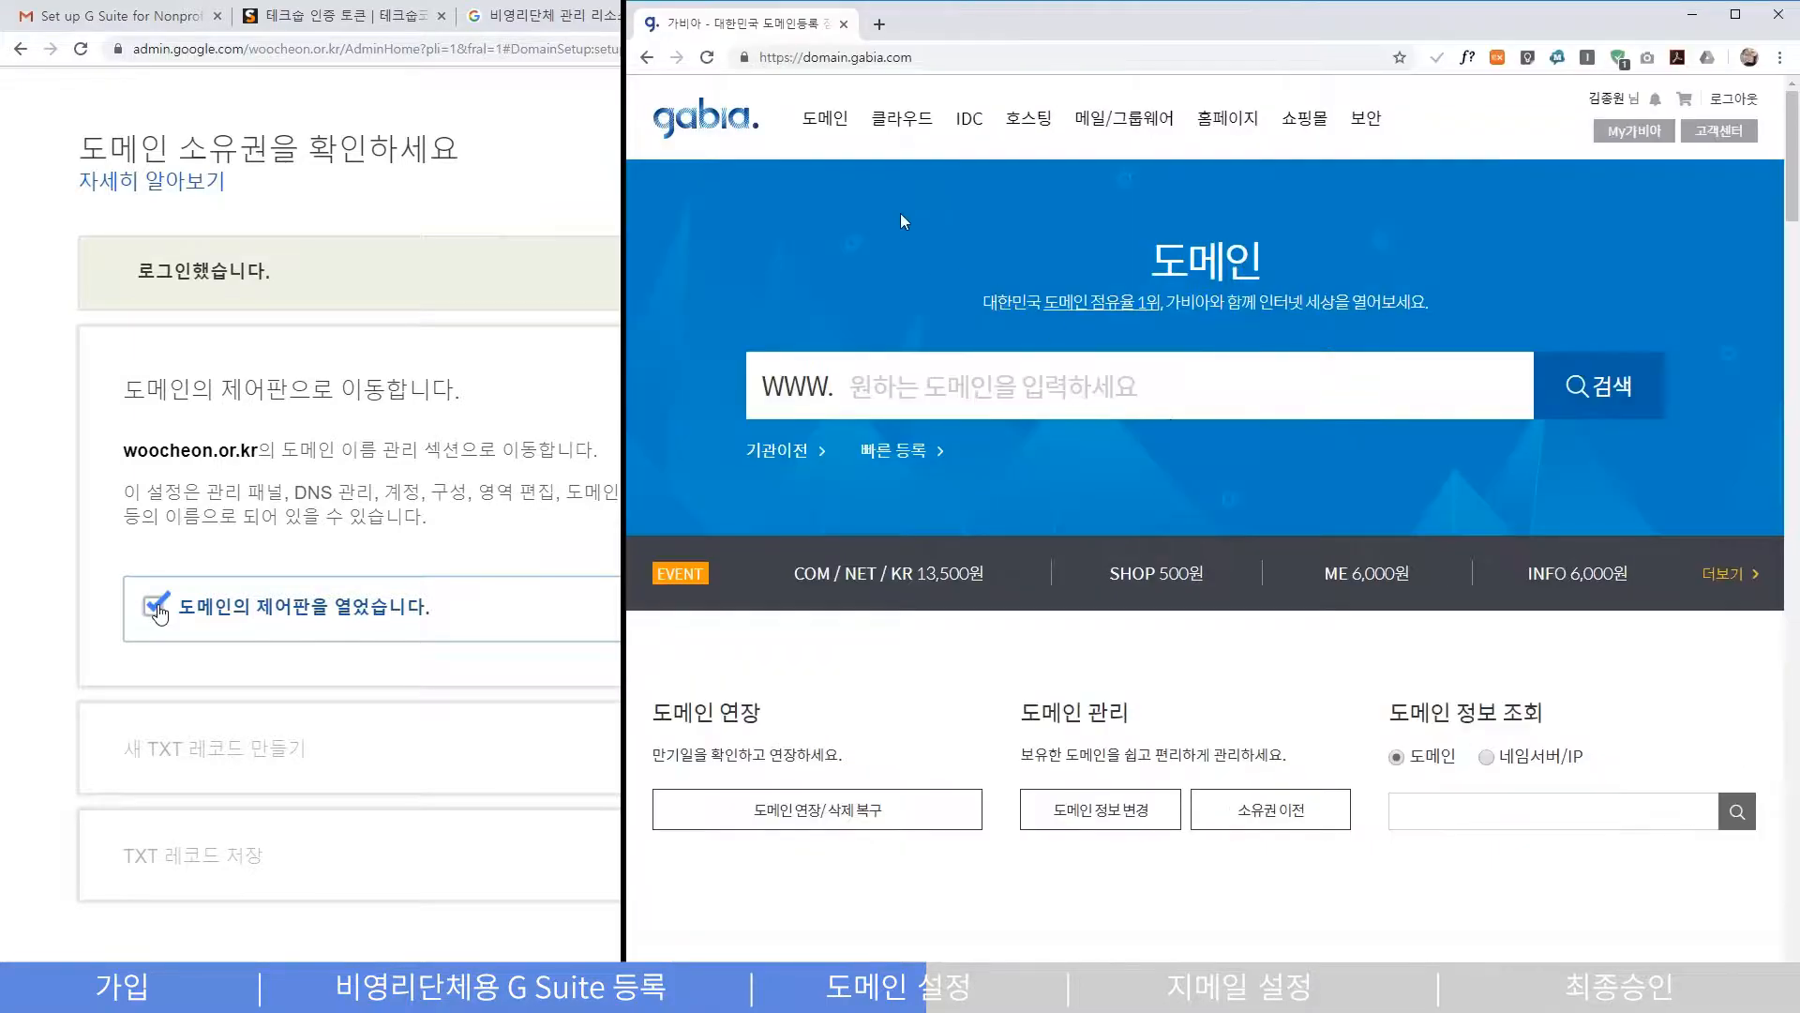
- Open Gabia's domain add-on service settings, select woocheon.or.kr, and go to DNS record settings
mouse_move(814, 120)
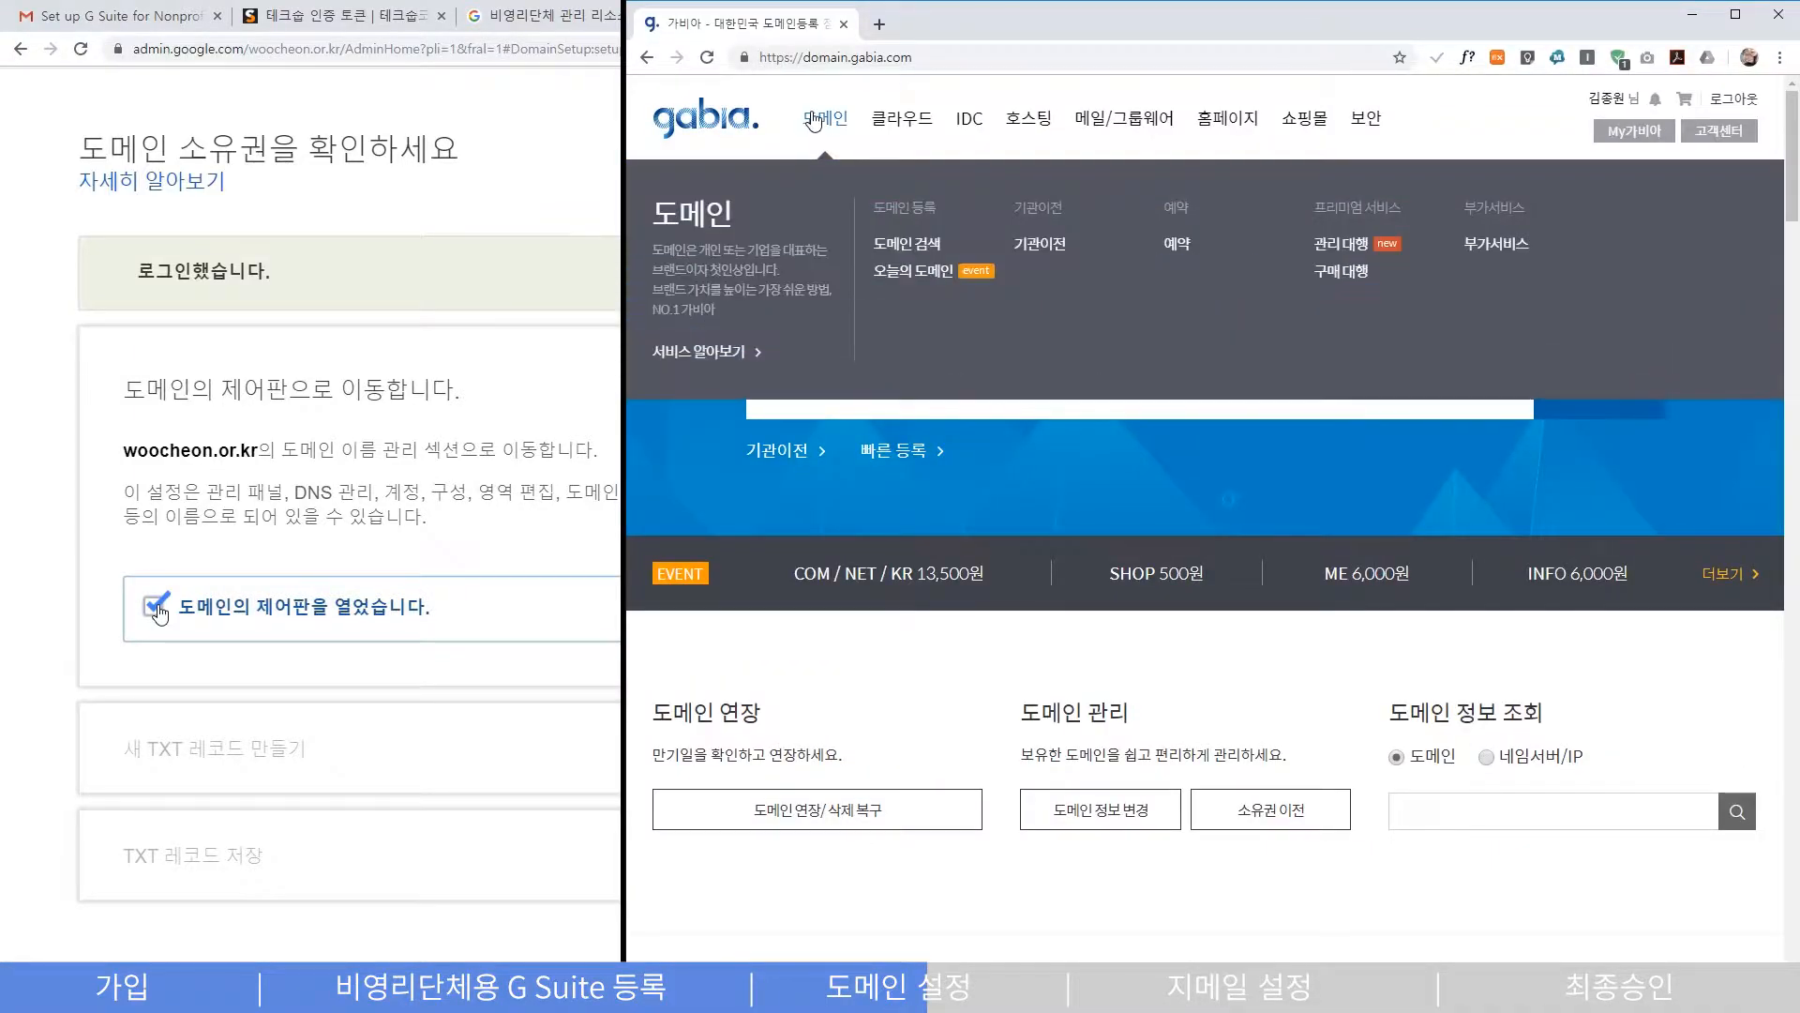
click(1487, 255)
scroll(1478, 264, down, 5)
scroll(1481, 268, up, 5)
click(1662, 244)
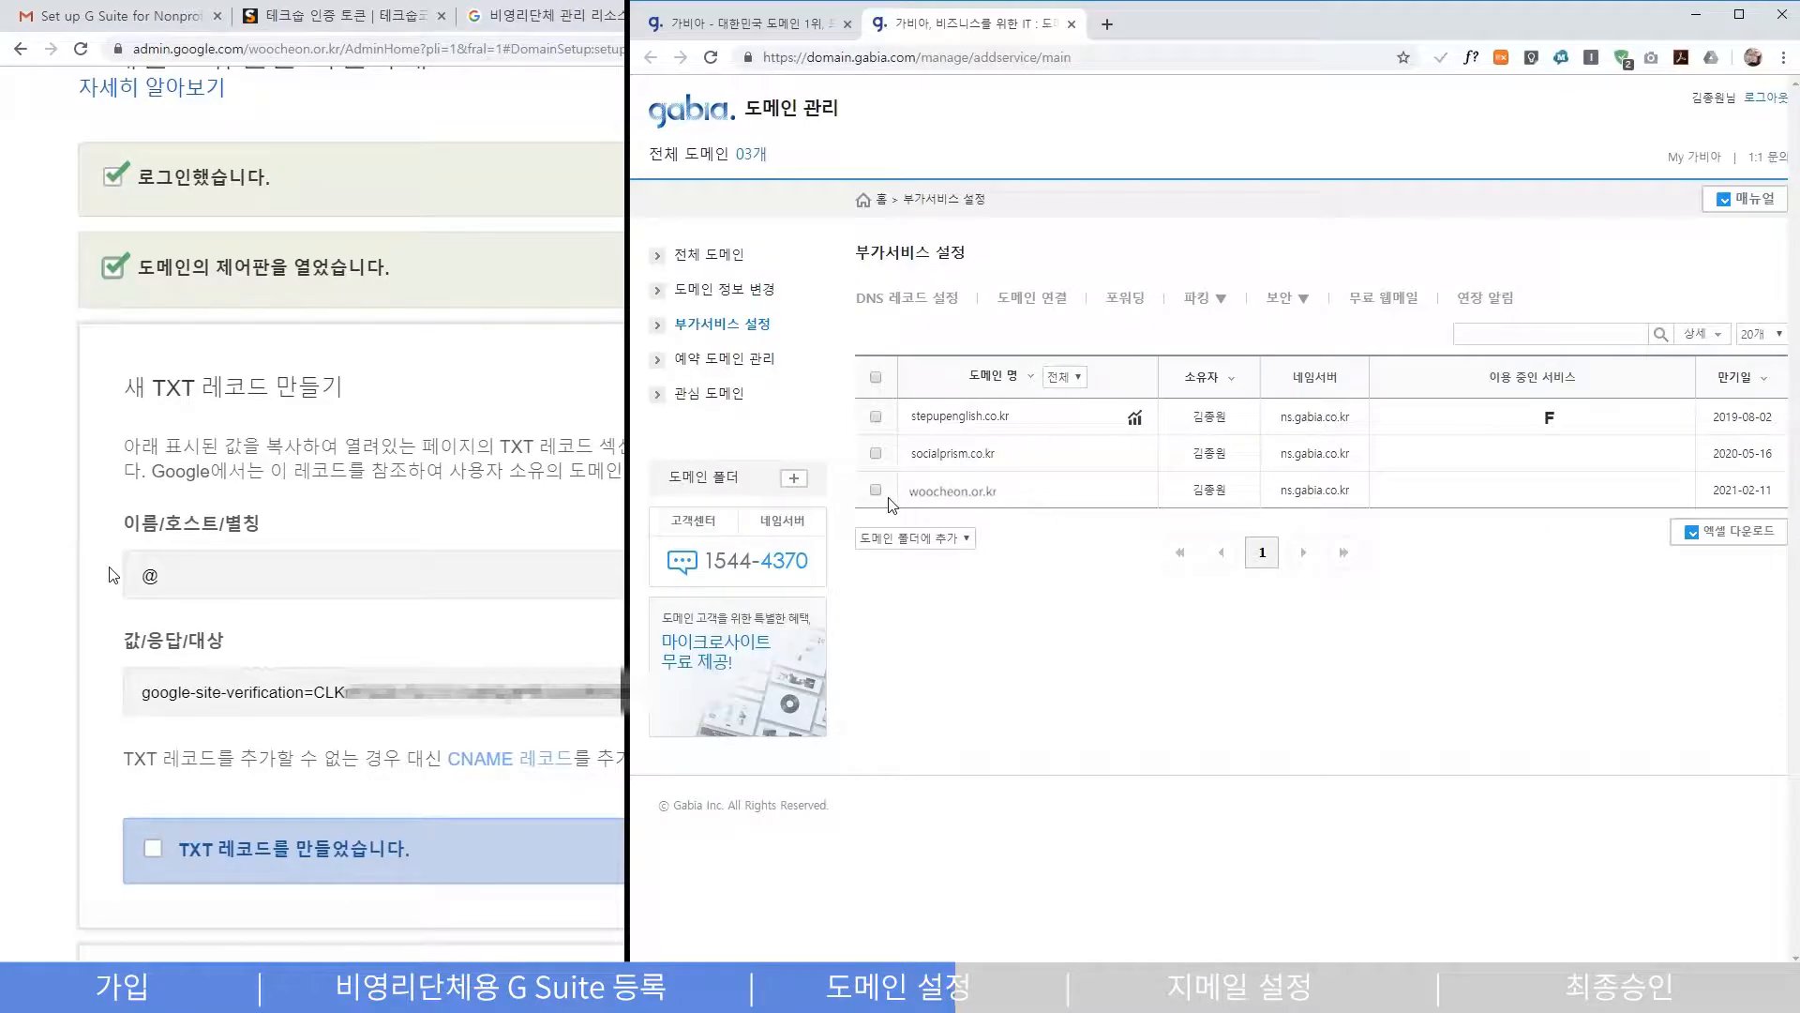
click(876, 490)
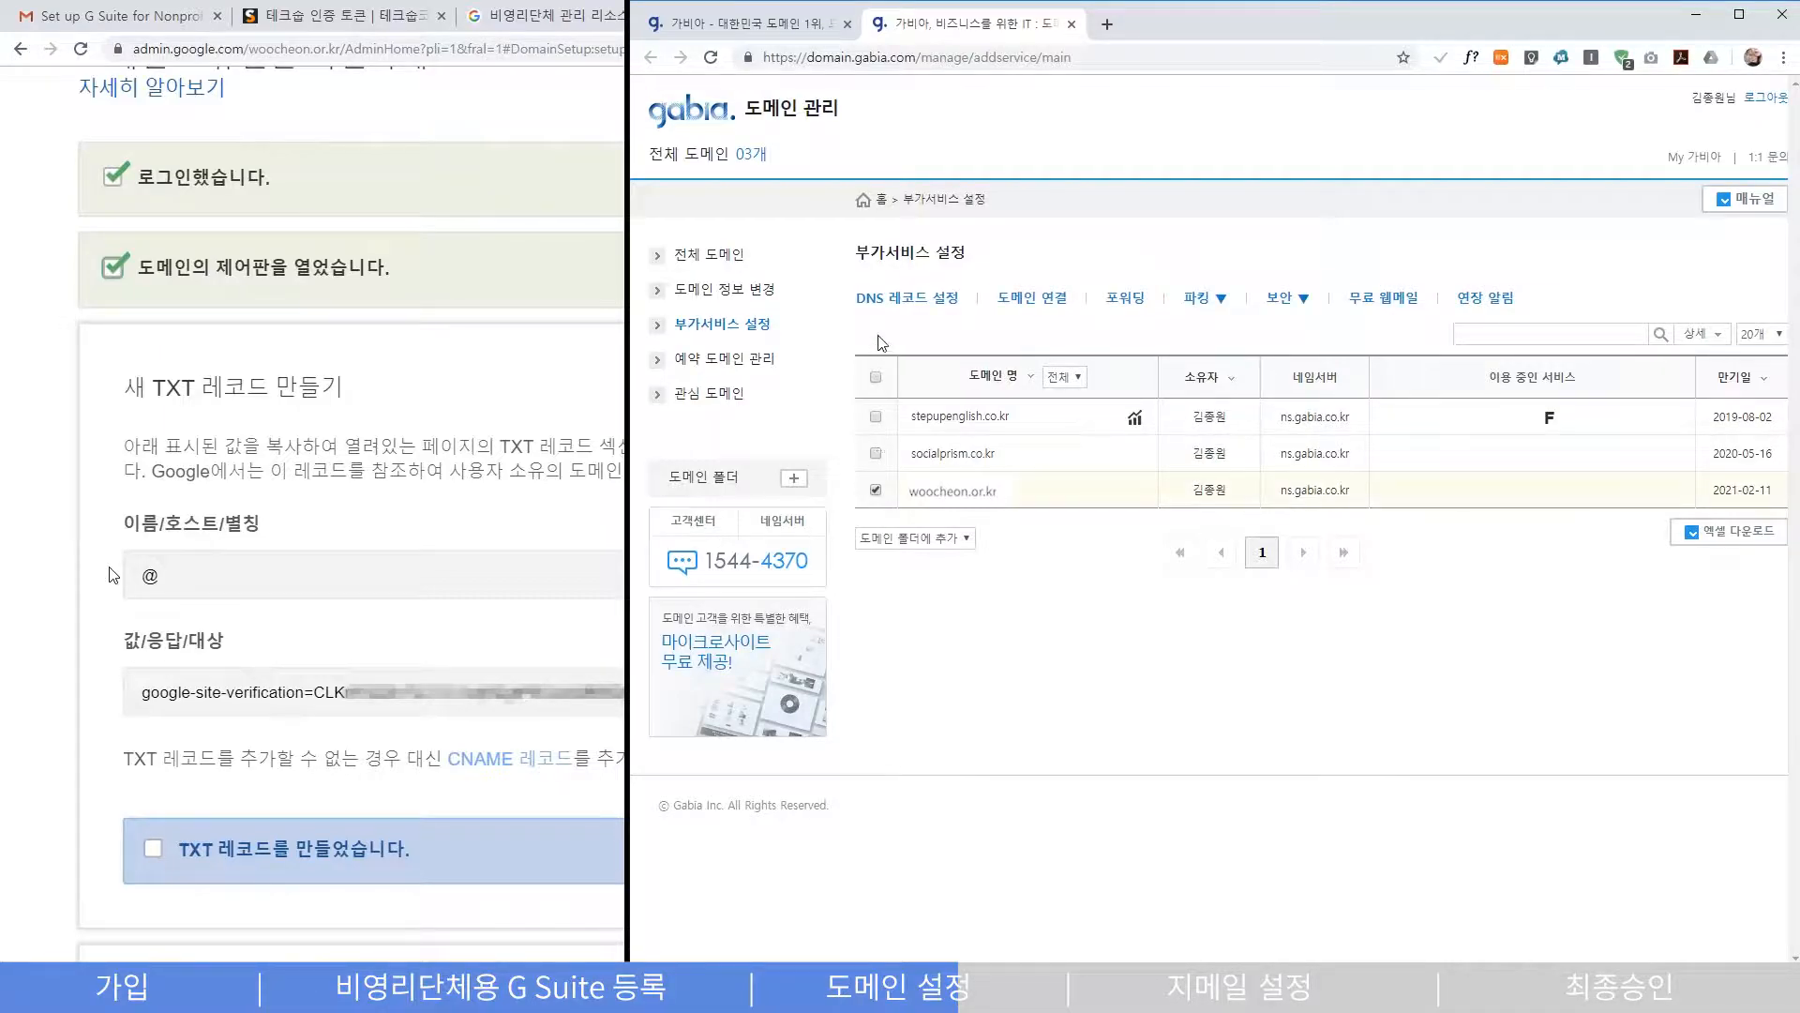
click(891, 307)
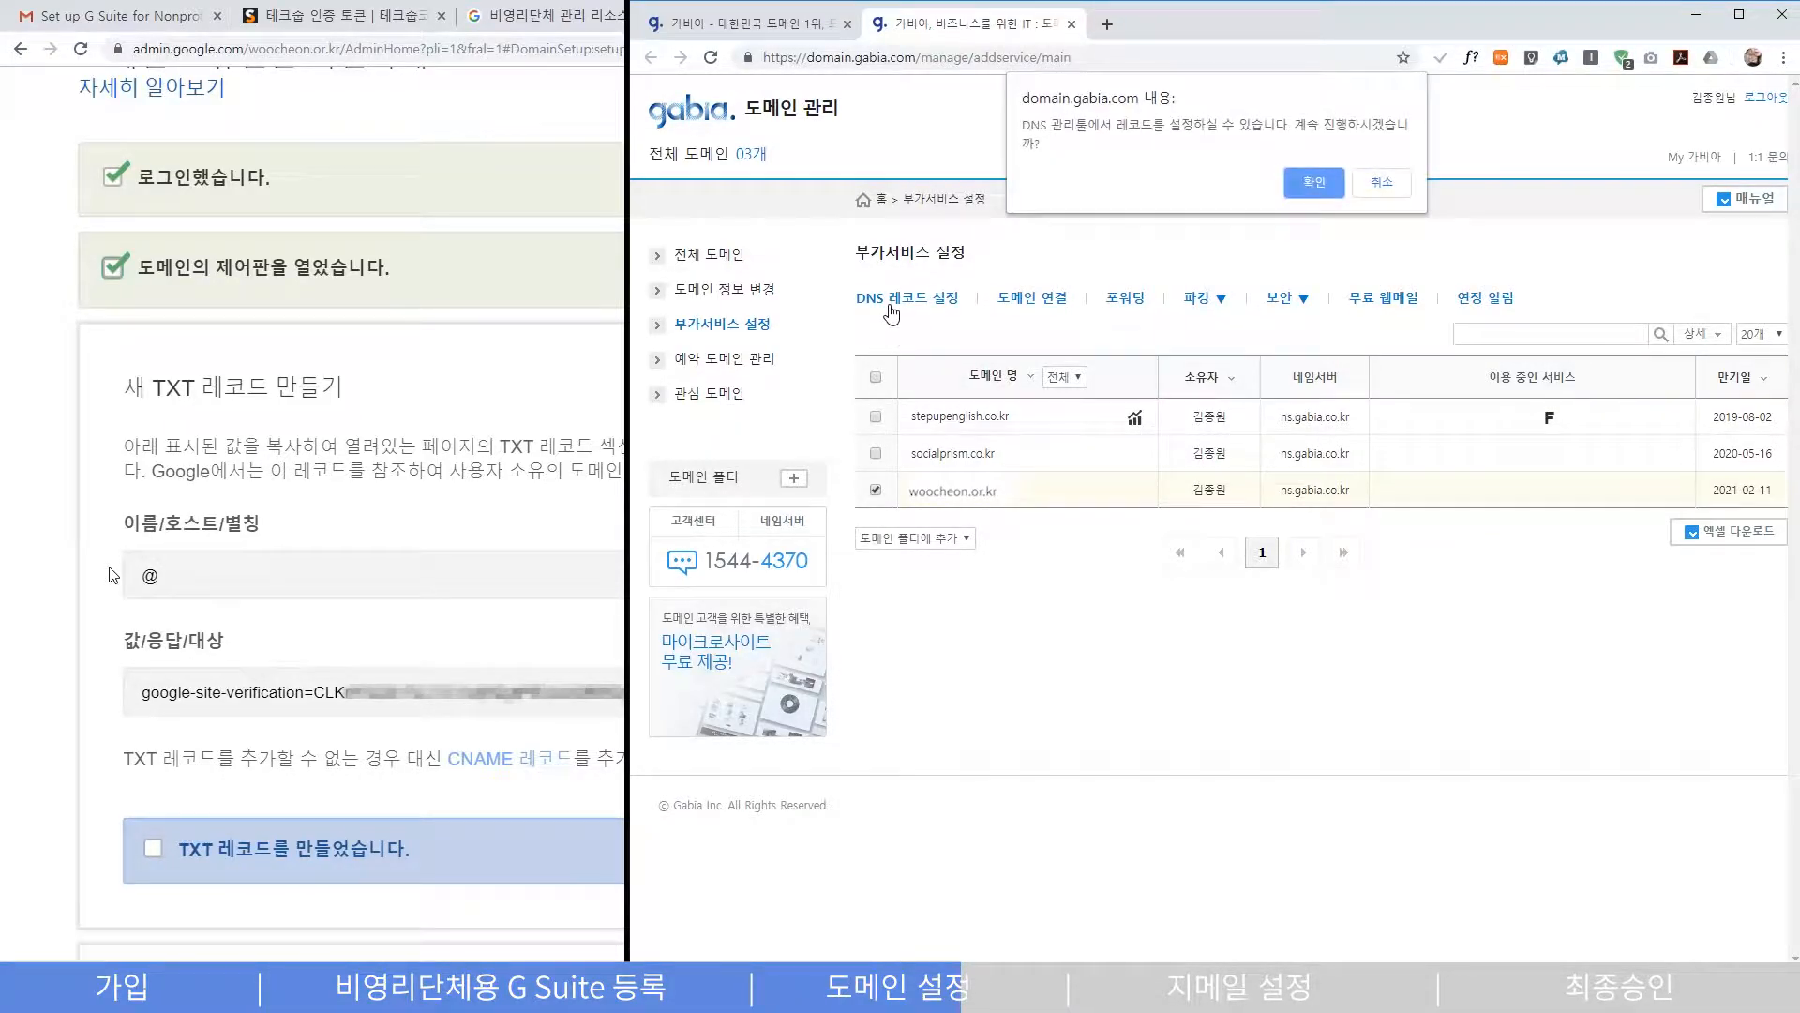
- Open woocheon.or.kr's DNS records in Gabia and add a new TXT record row
click(1312, 184)
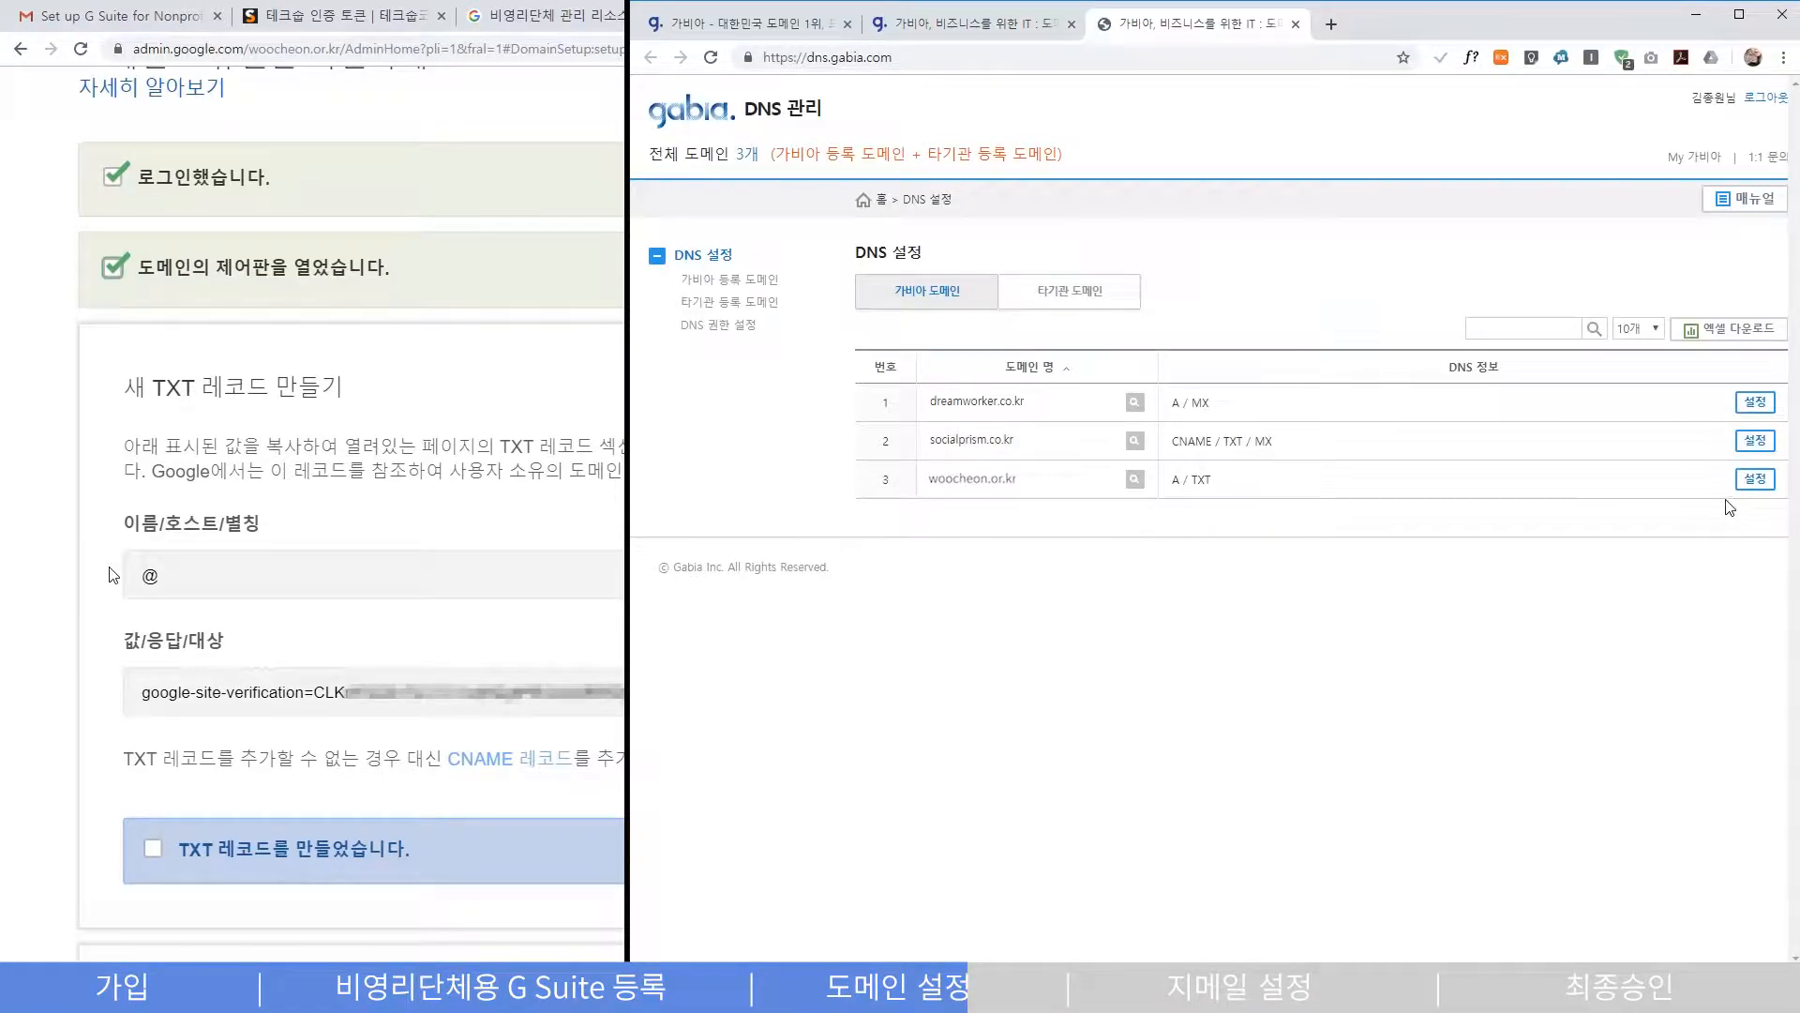
click(1750, 480)
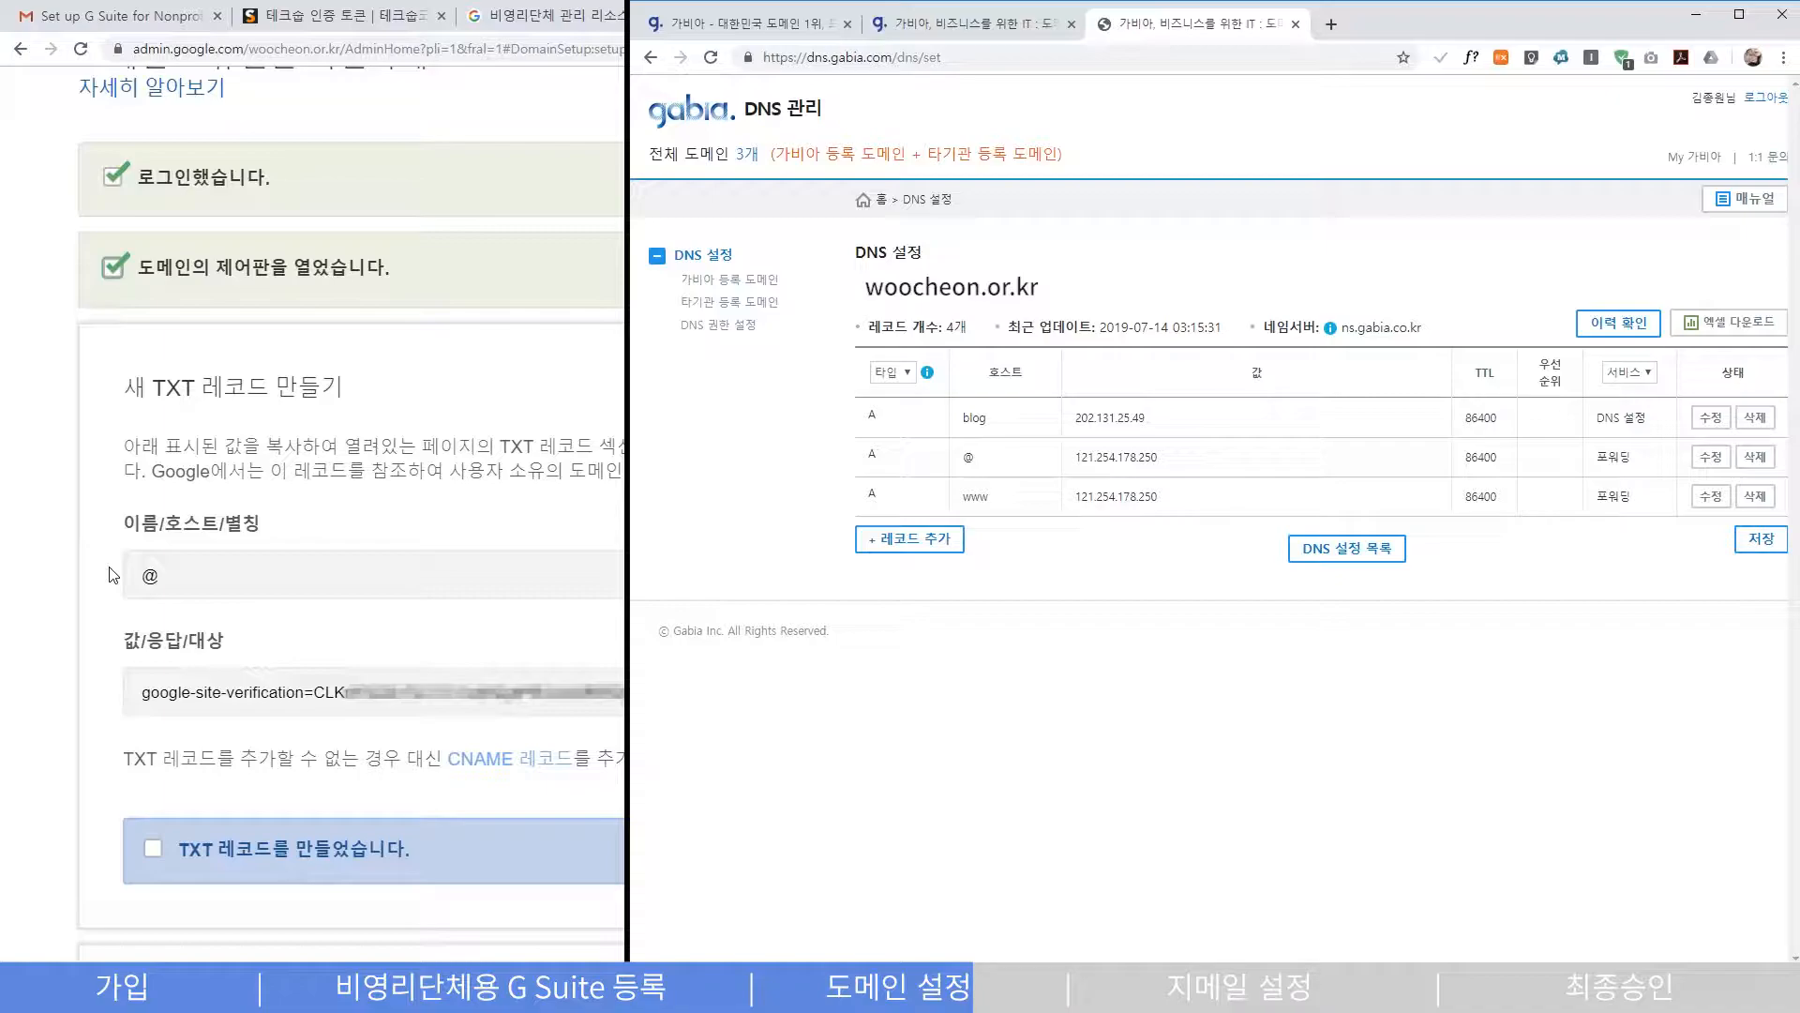
click(944, 542)
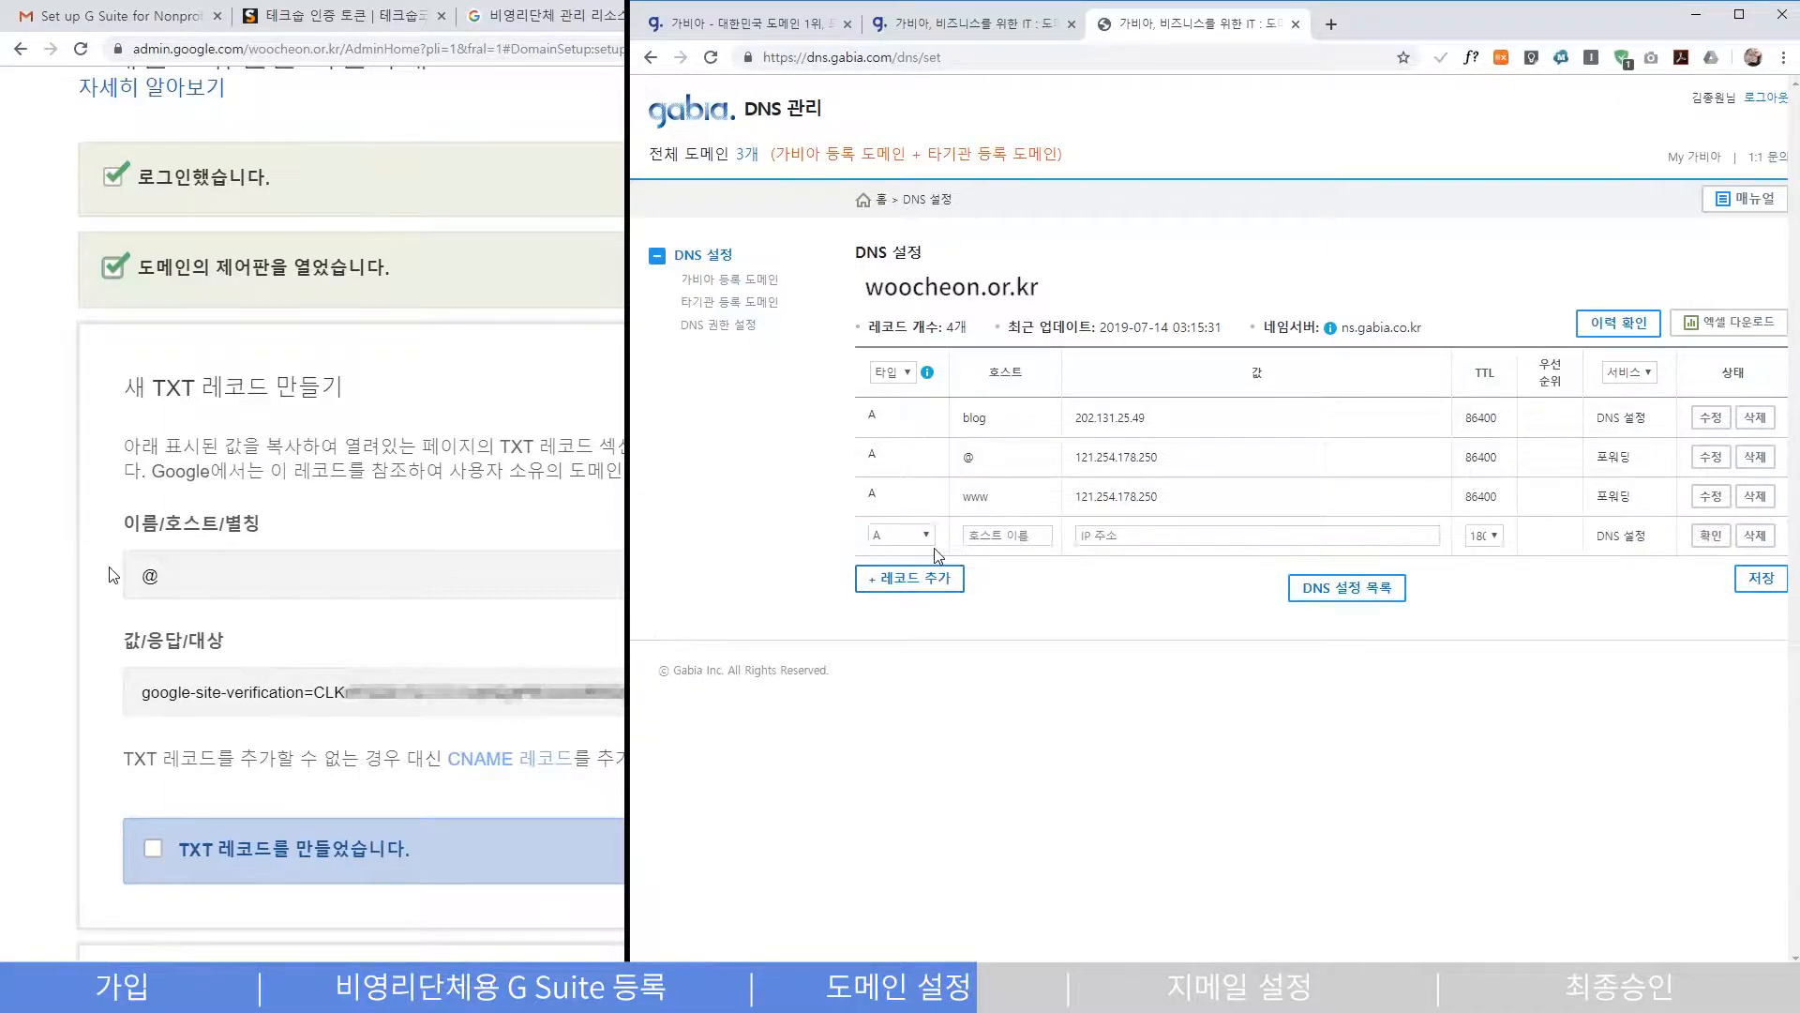
click(921, 542)
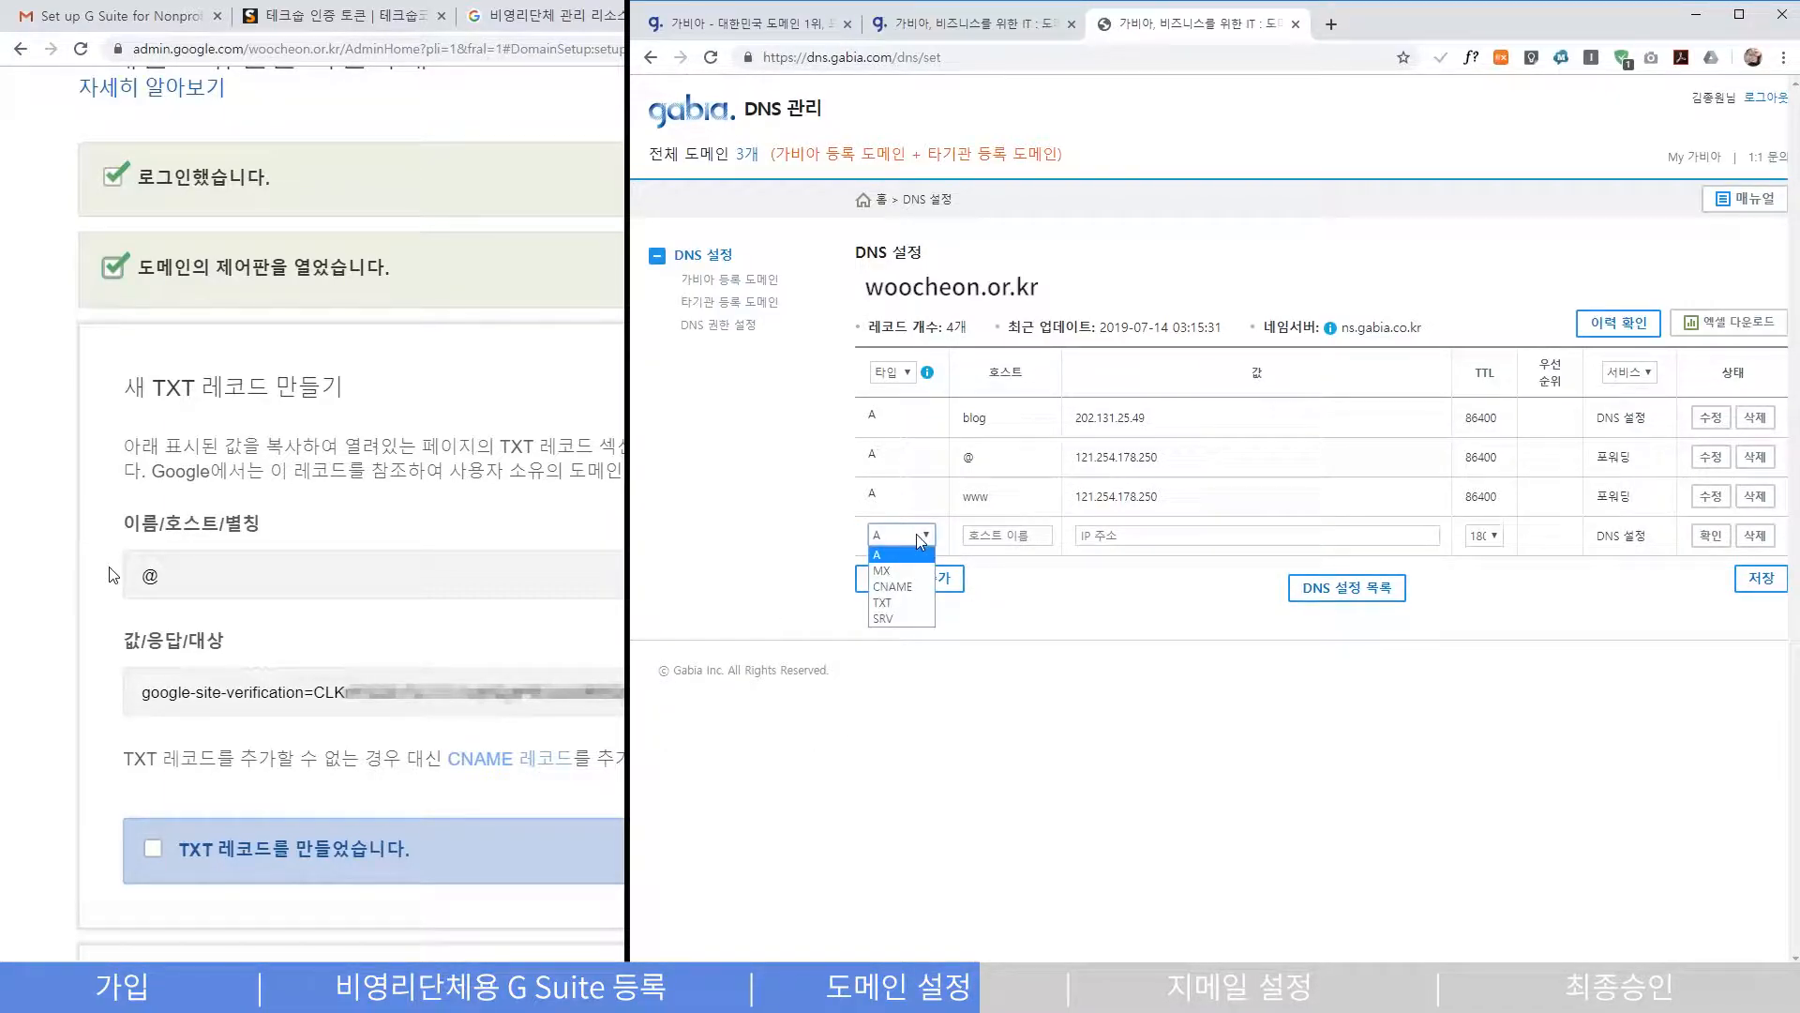
click(918, 616)
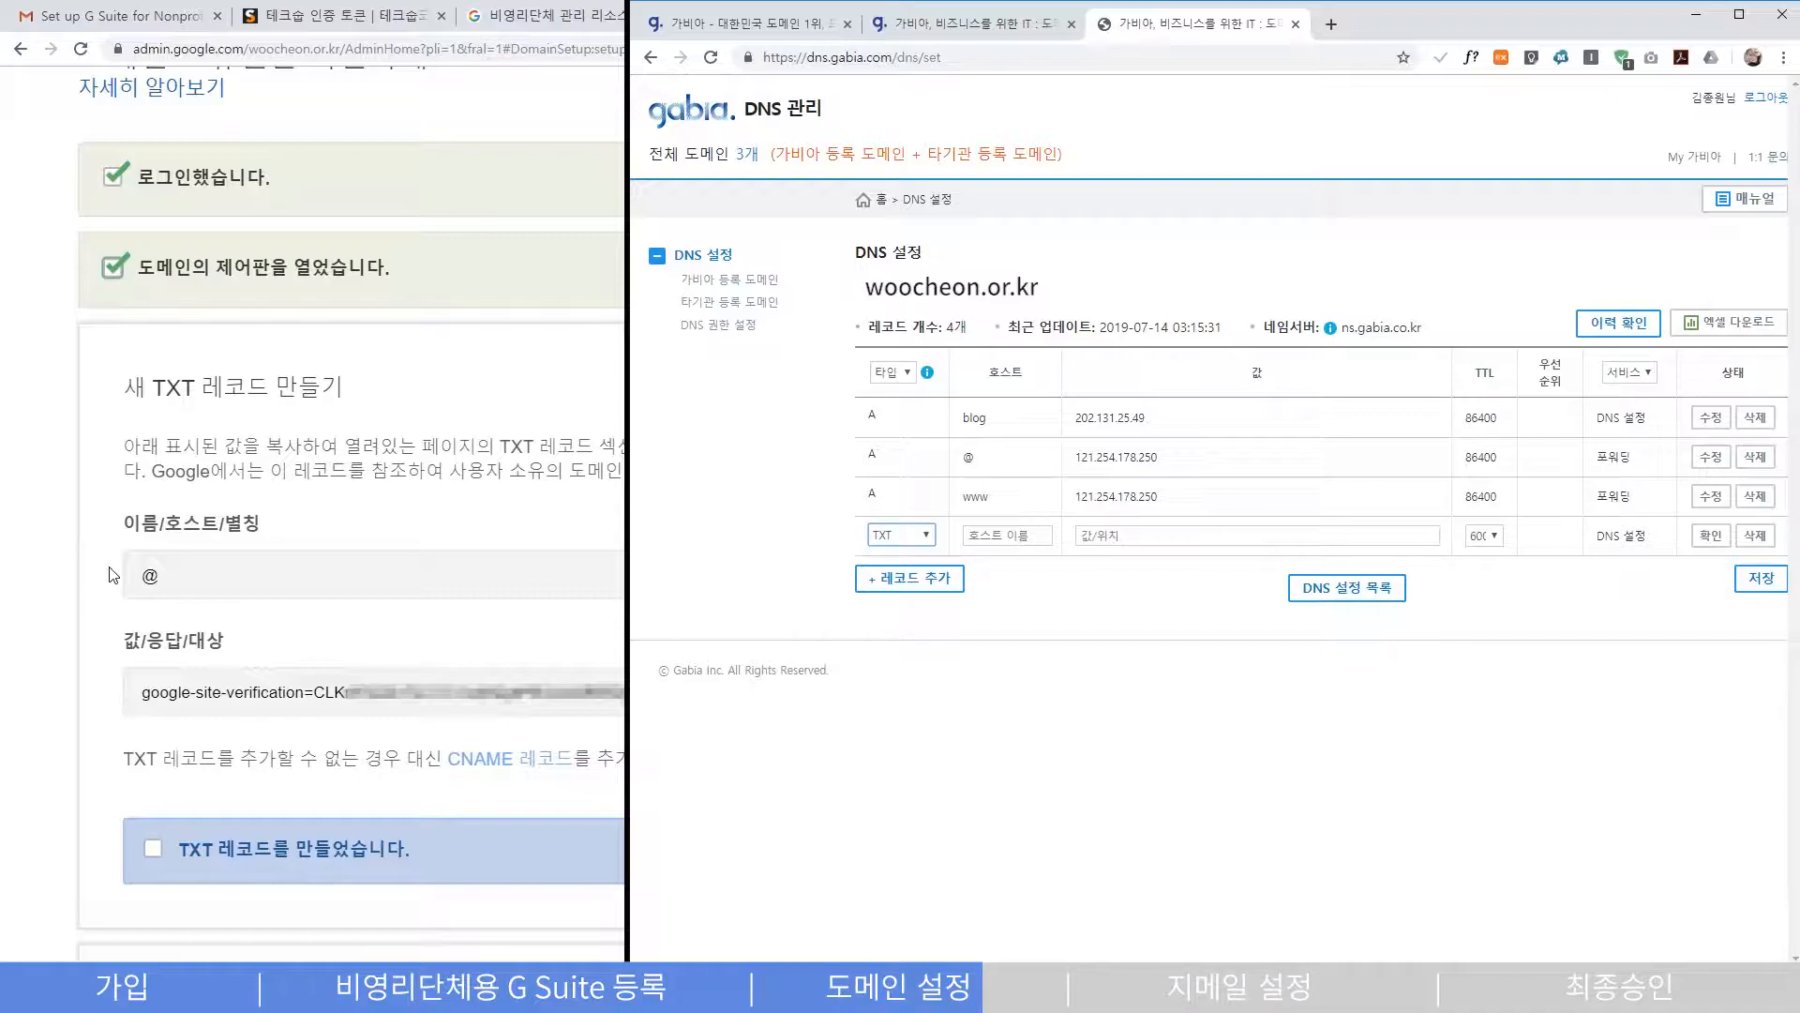
- Fill the TXT record with host @ and the pasted google-site-verification value, save it, and tick the step
click(111, 575)
click(1018, 539)
text(@)
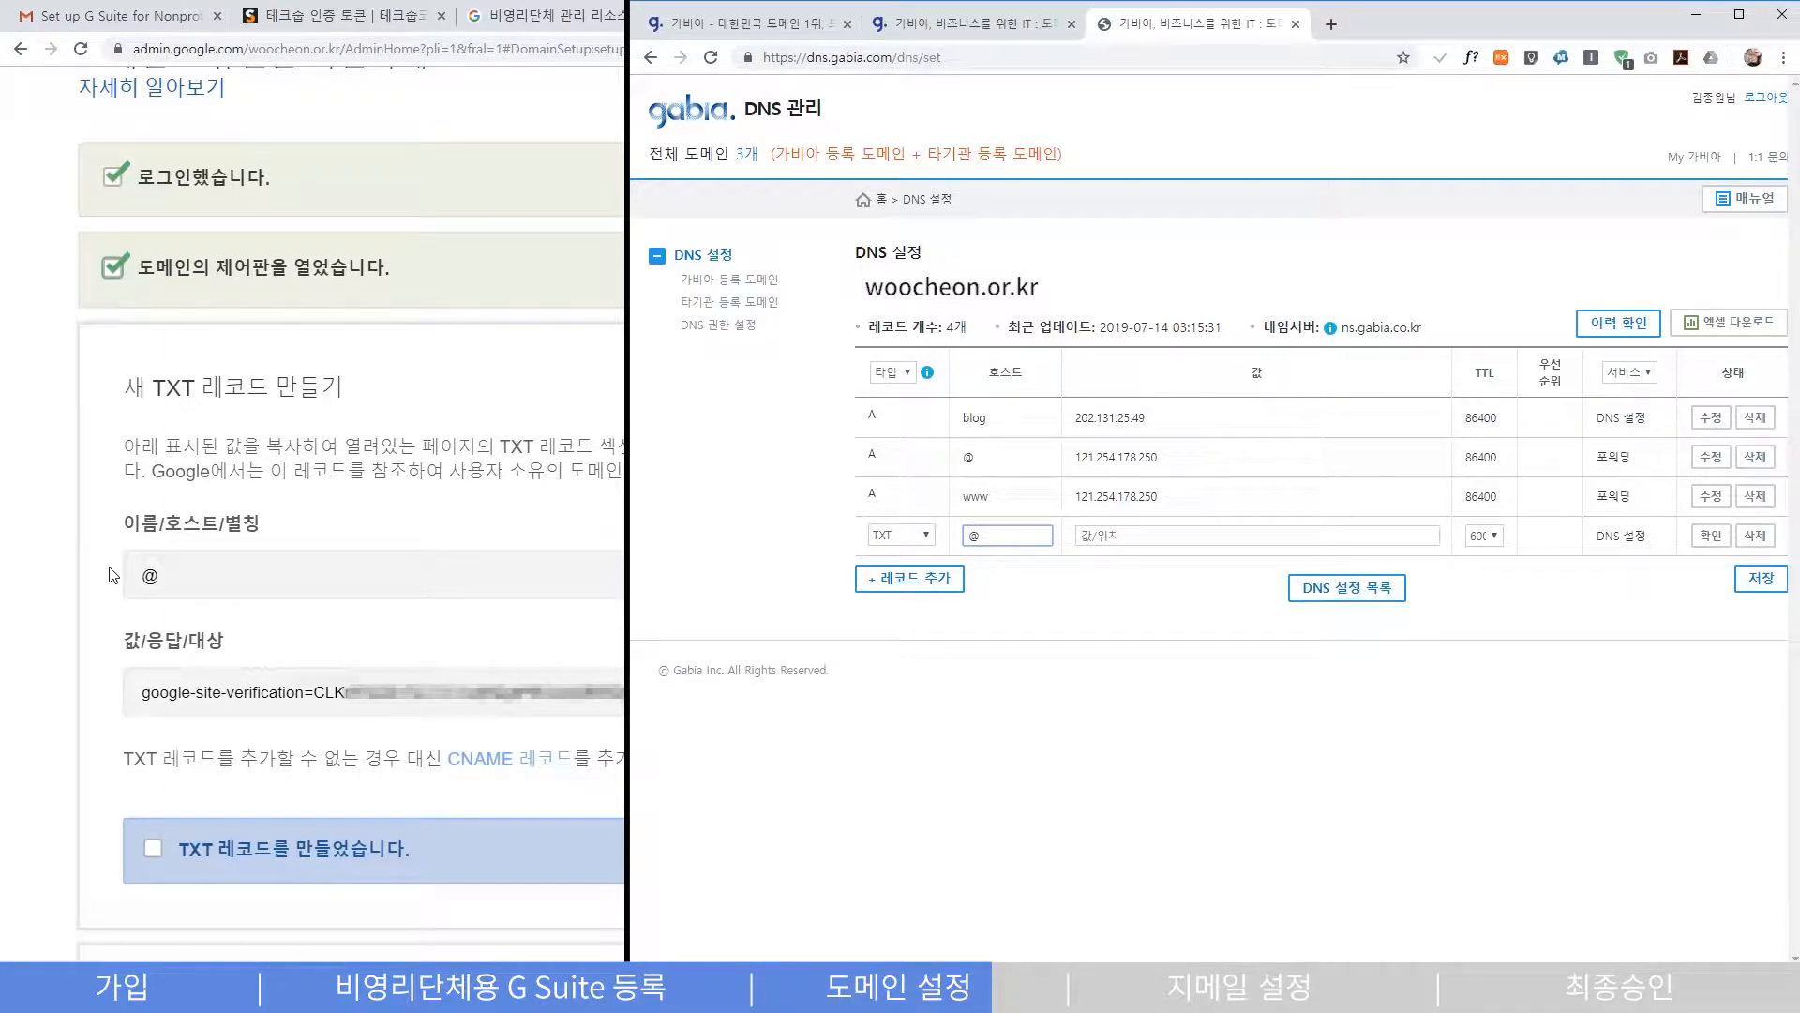
click(110, 575)
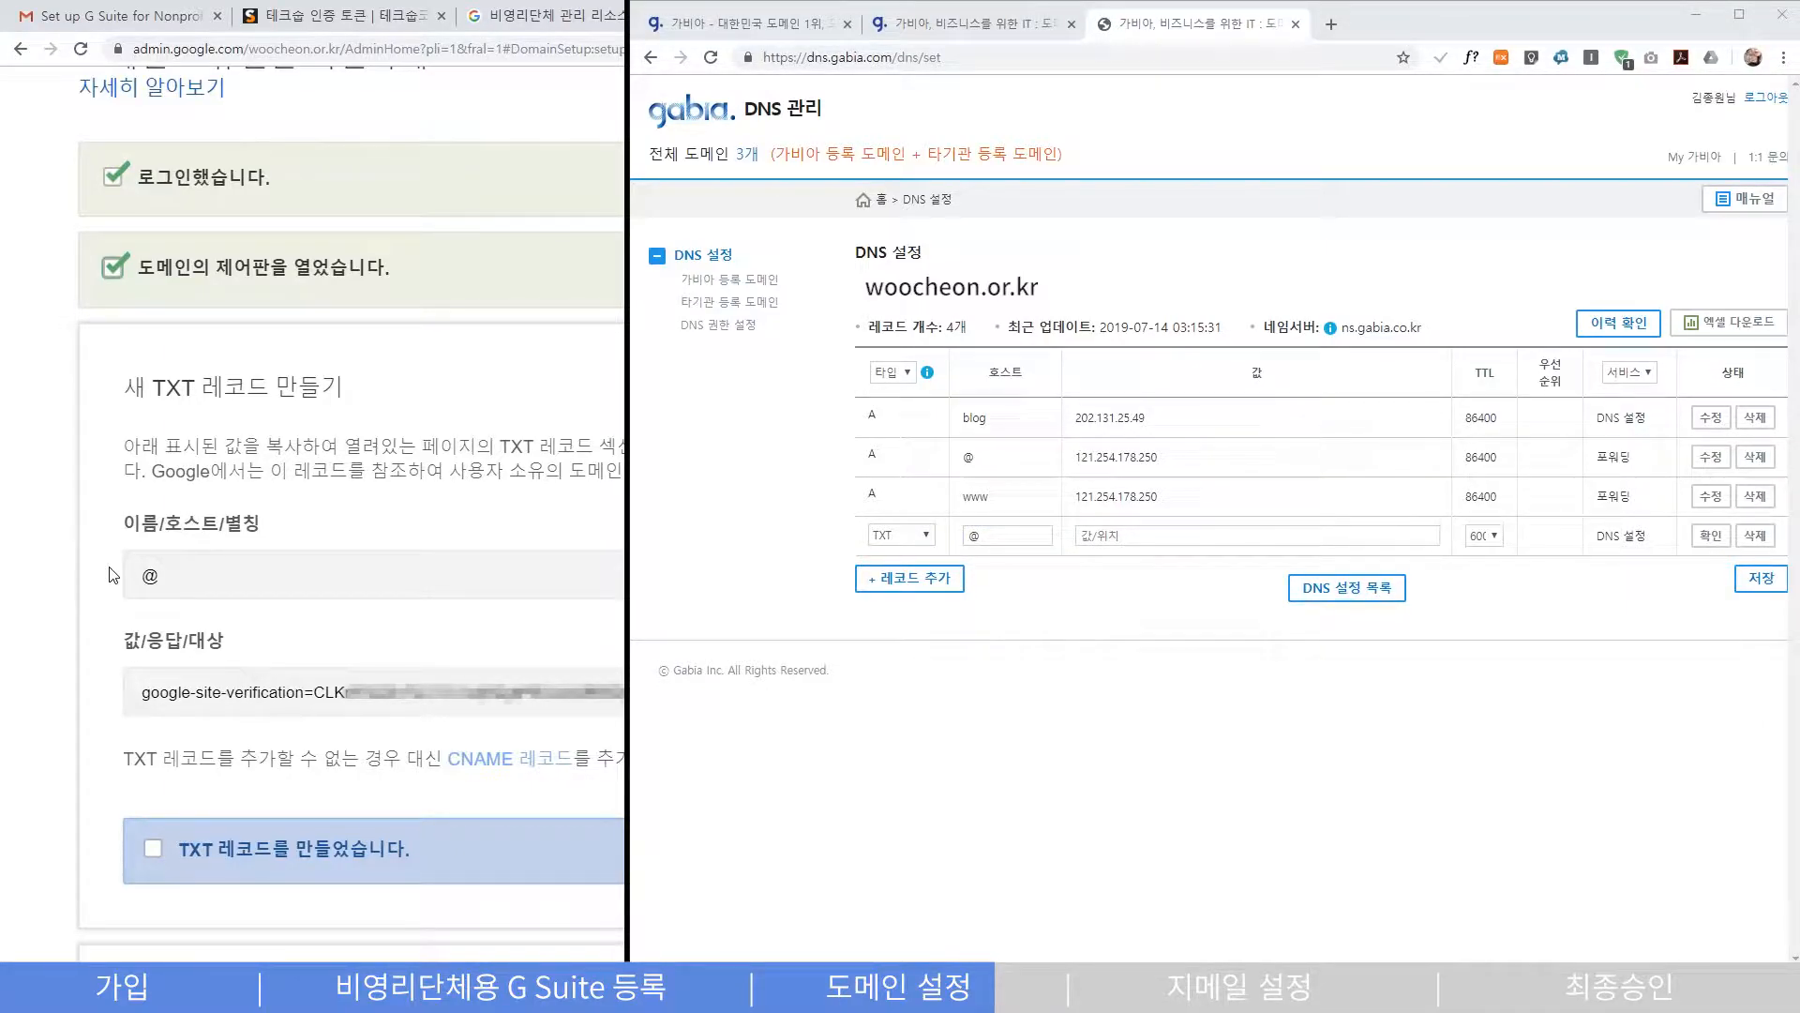
click(1176, 535)
key(ctrl+v)
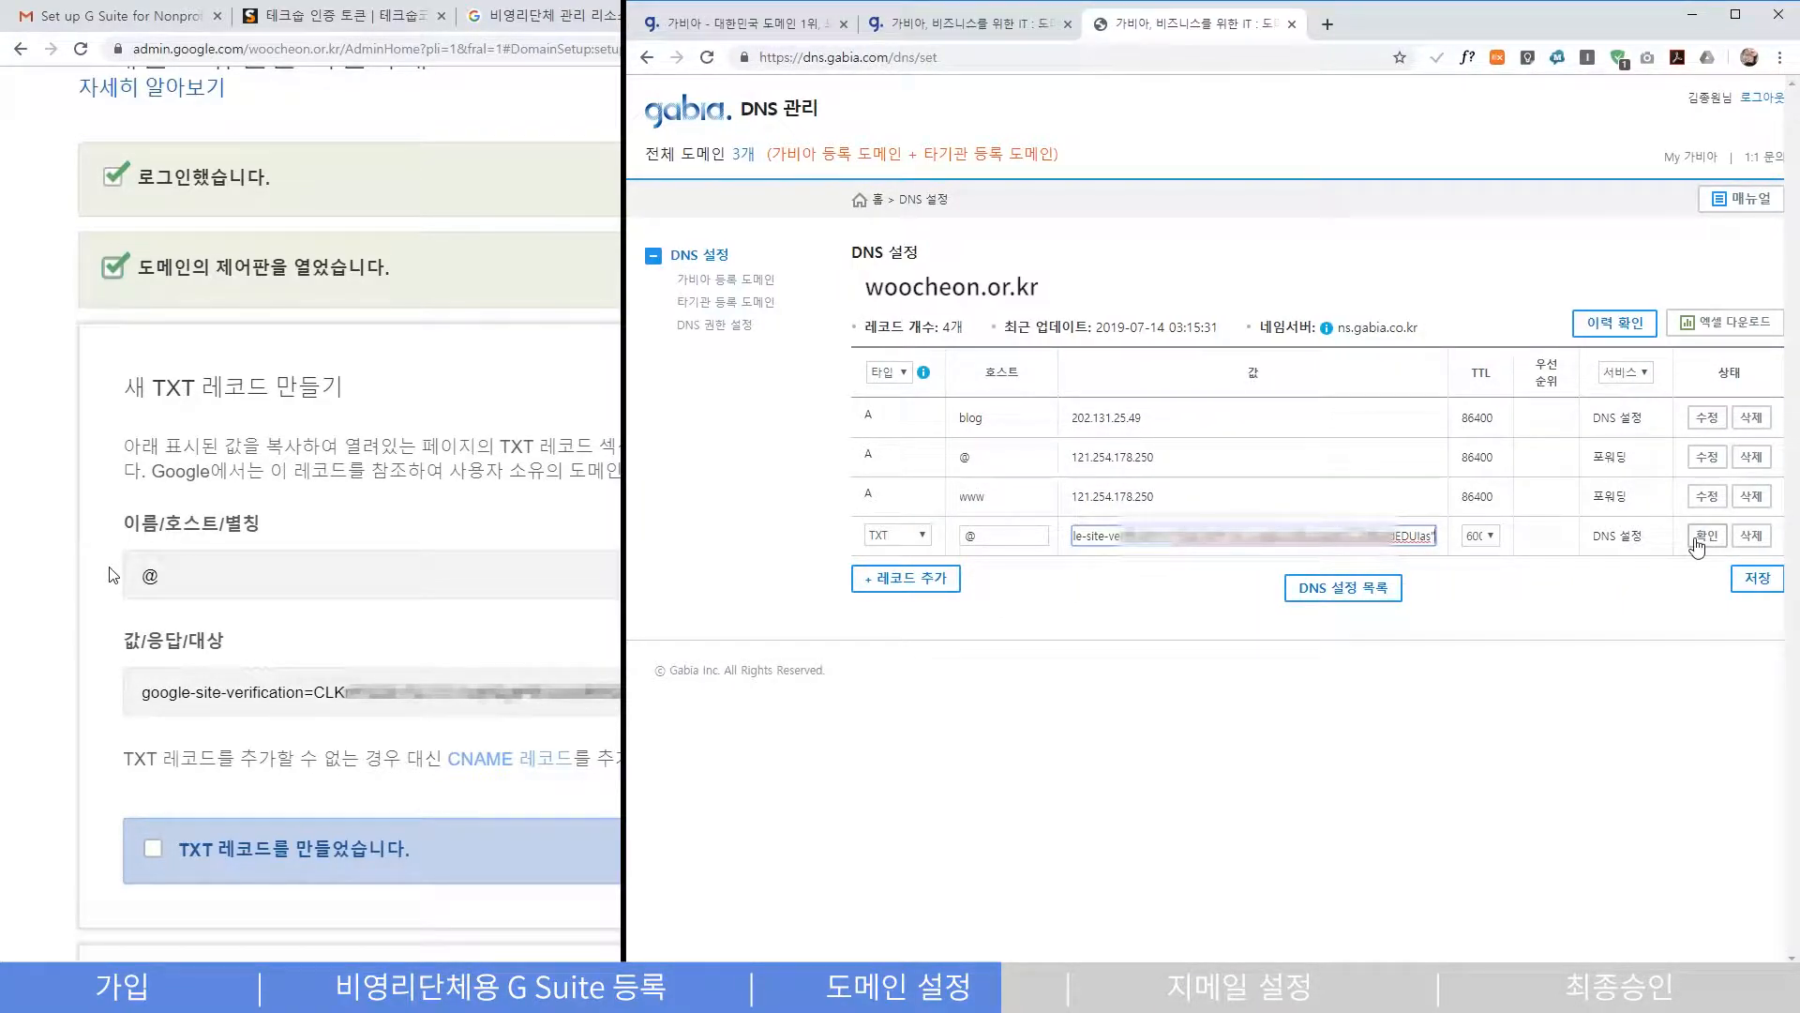
click(1699, 542)
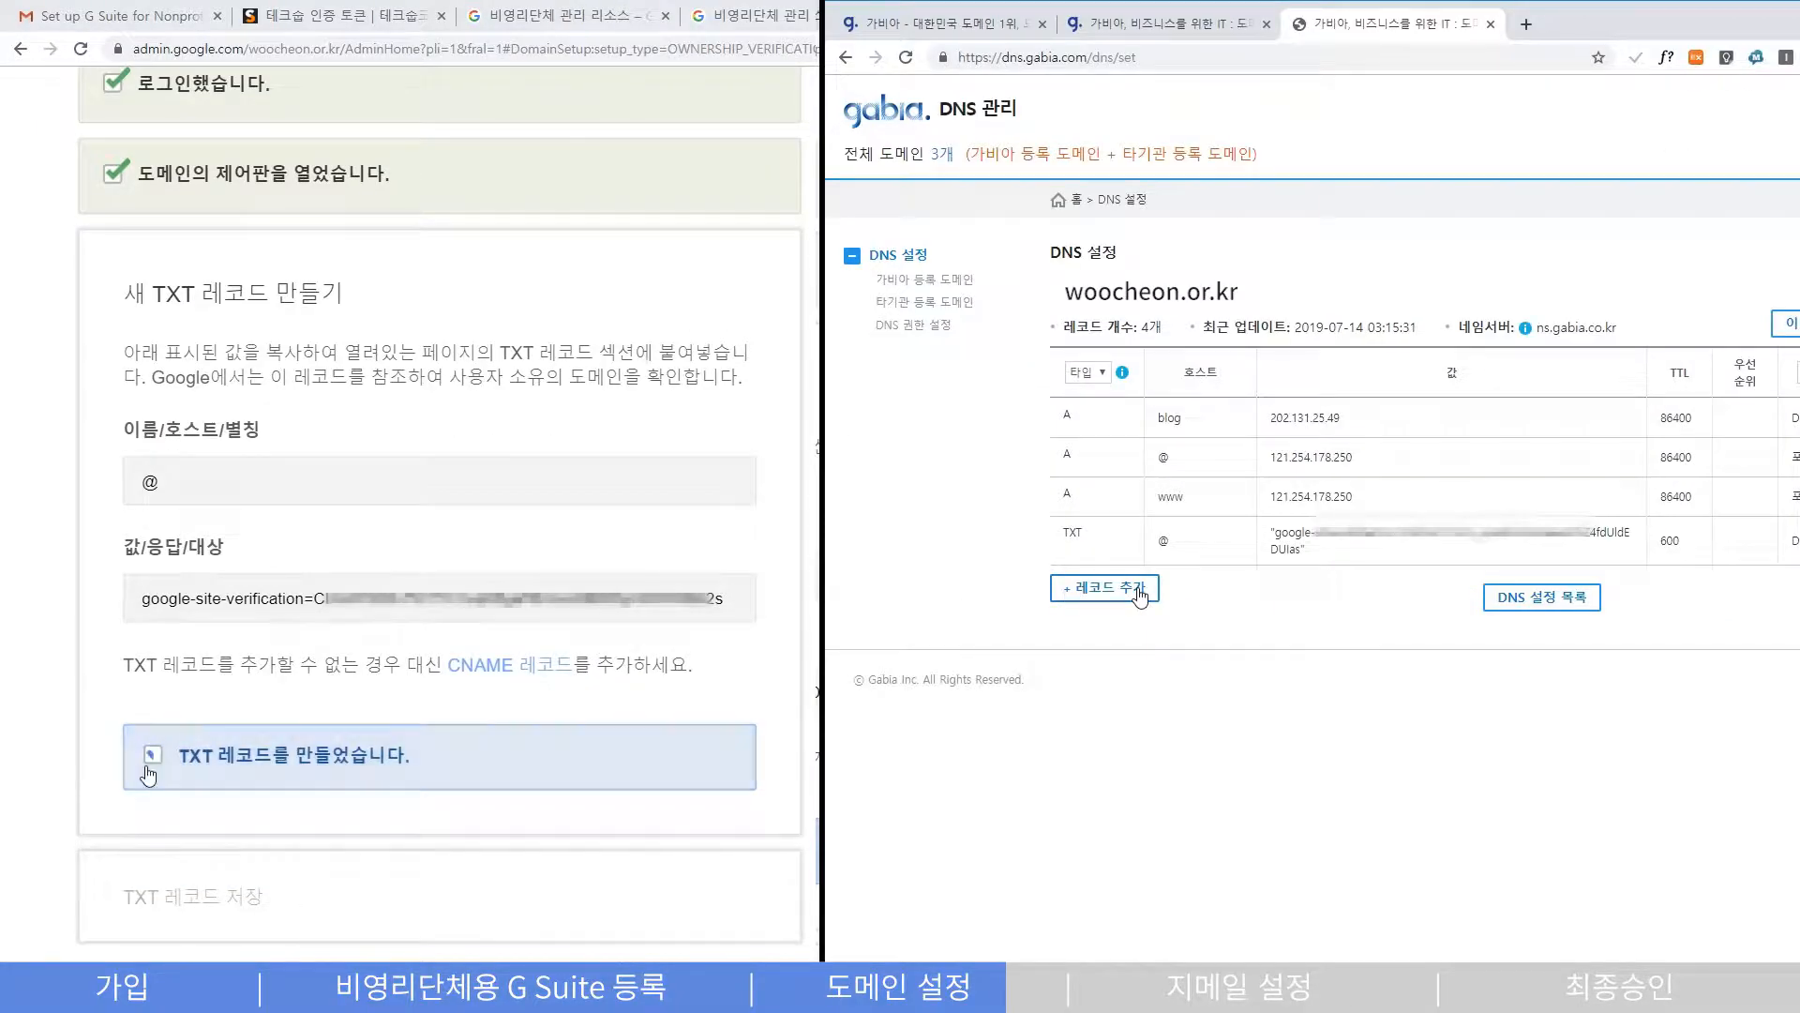
click(150, 761)
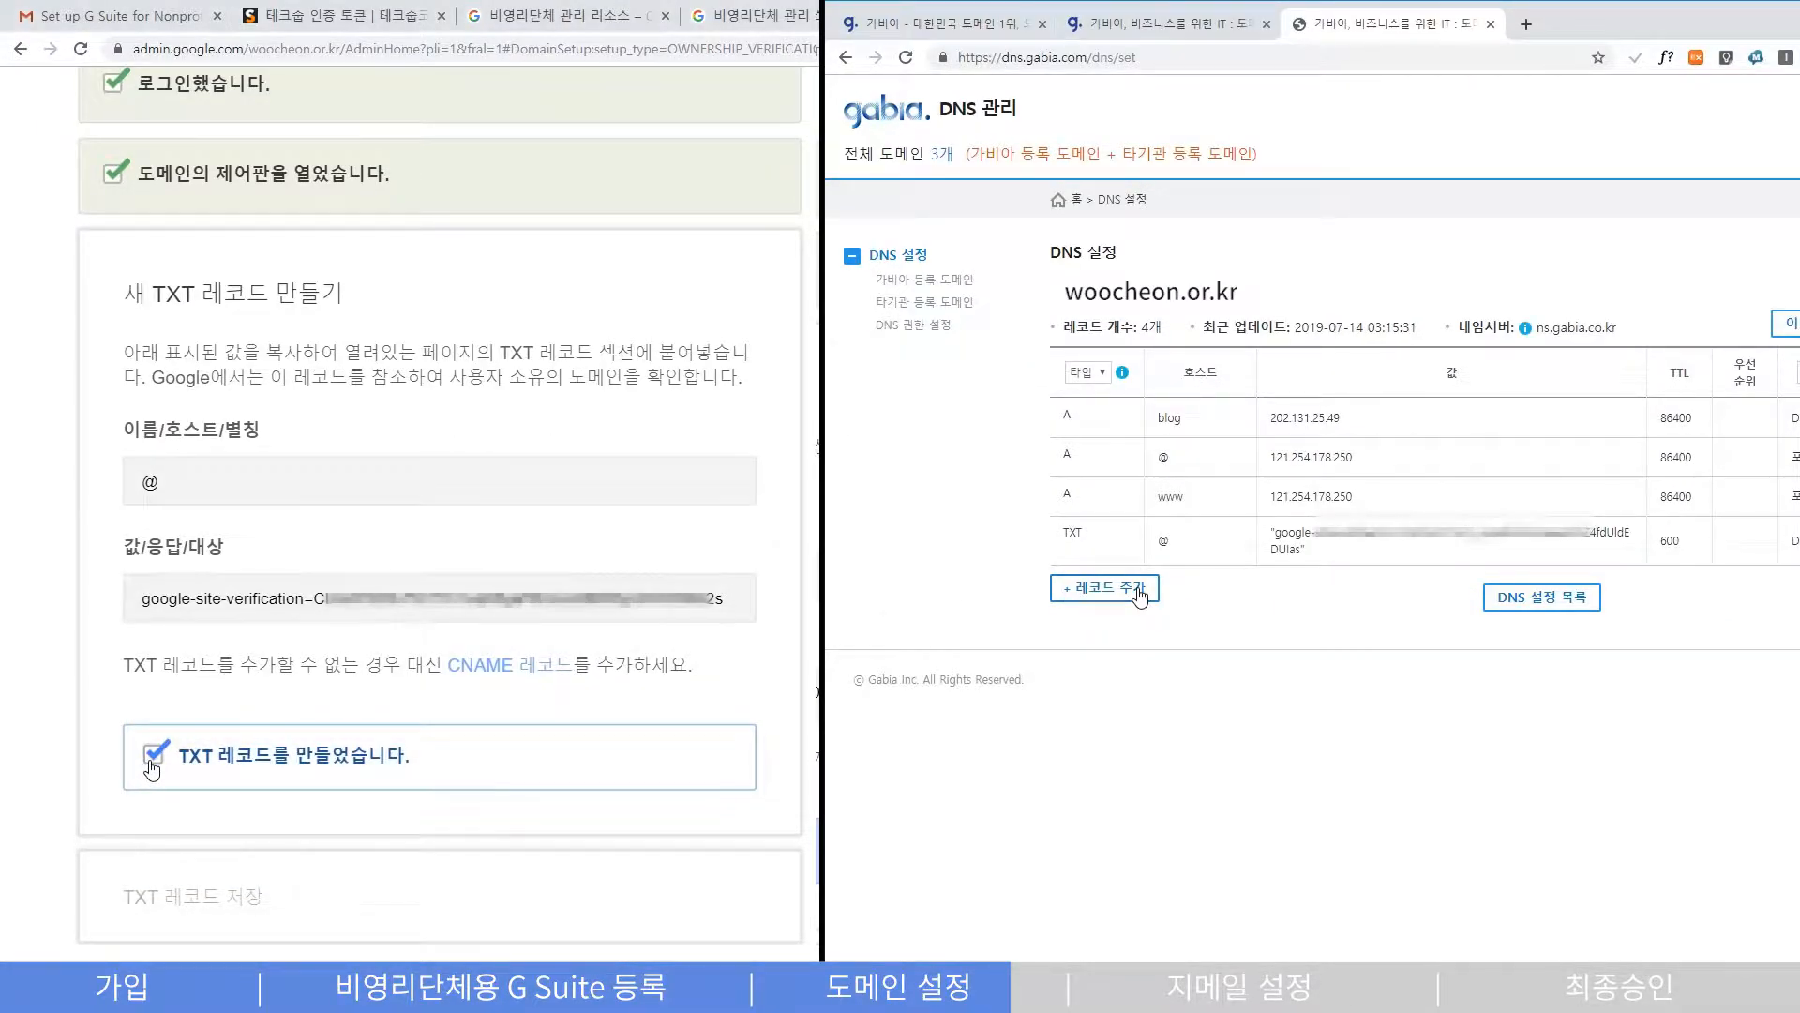
- Tick the TXT-record-saved step and confirm to run the woocheon.or.kr ownership check
click(153, 532)
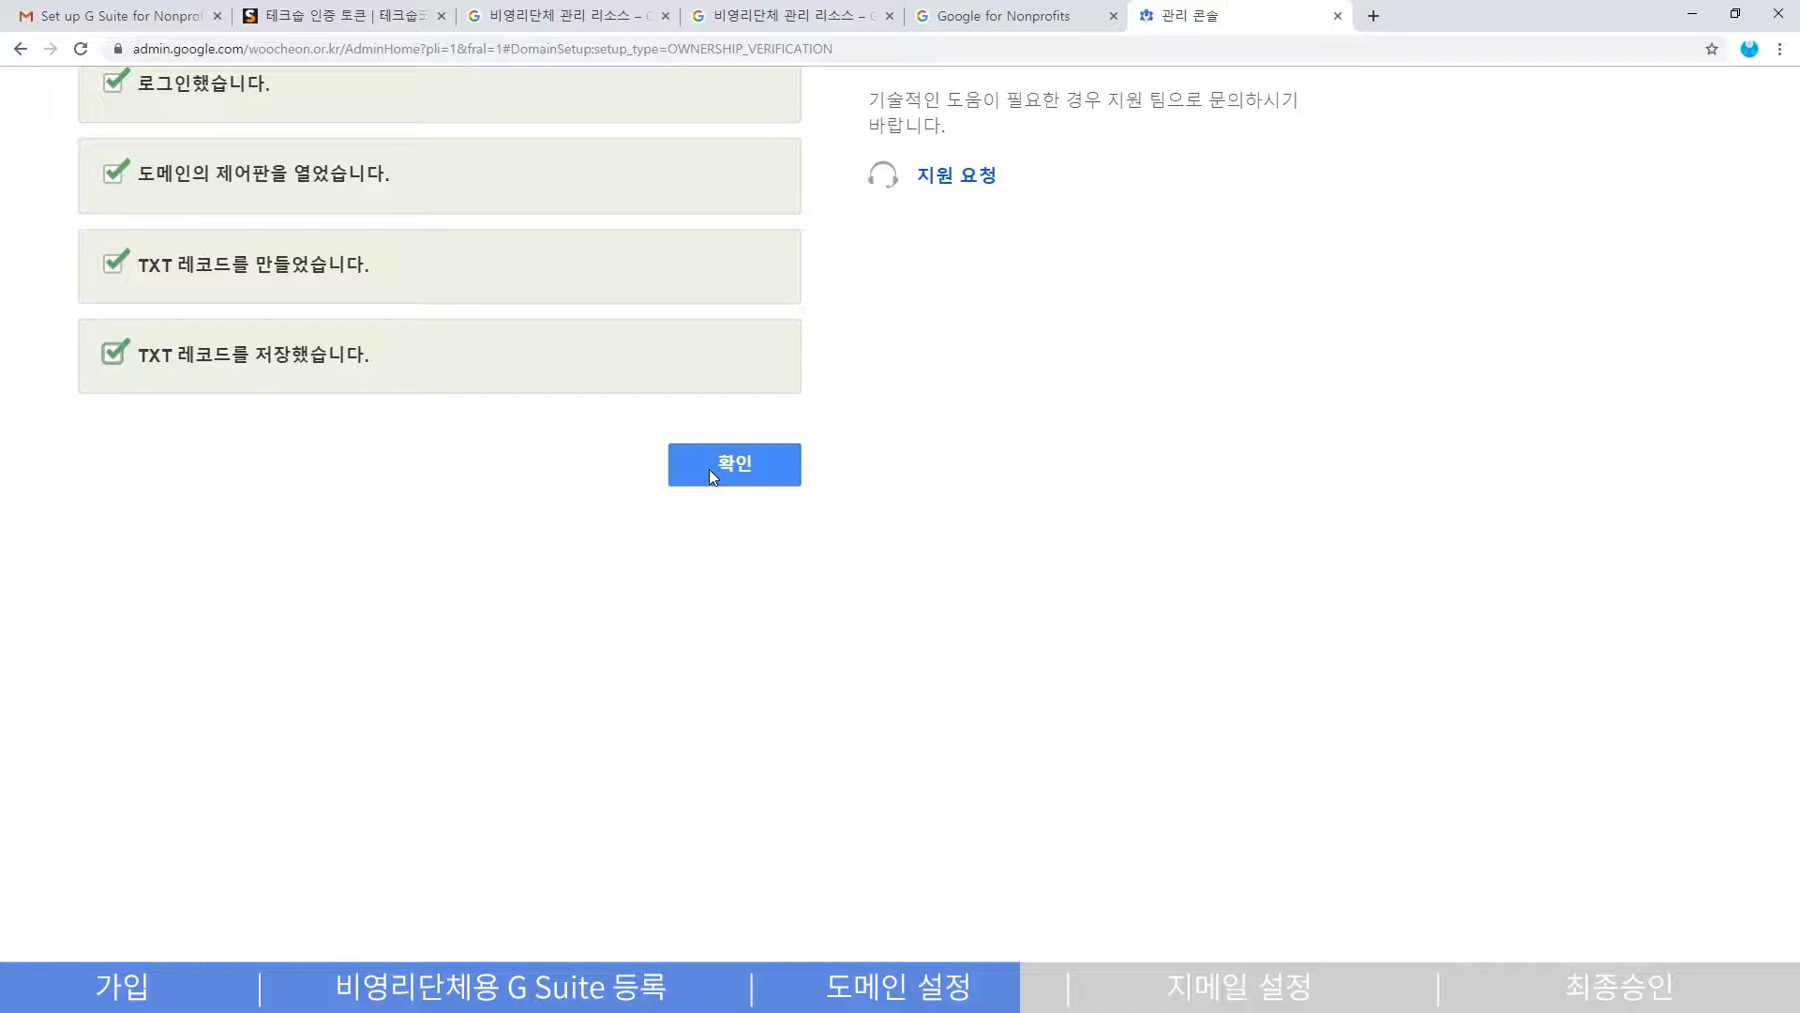
click(710, 471)
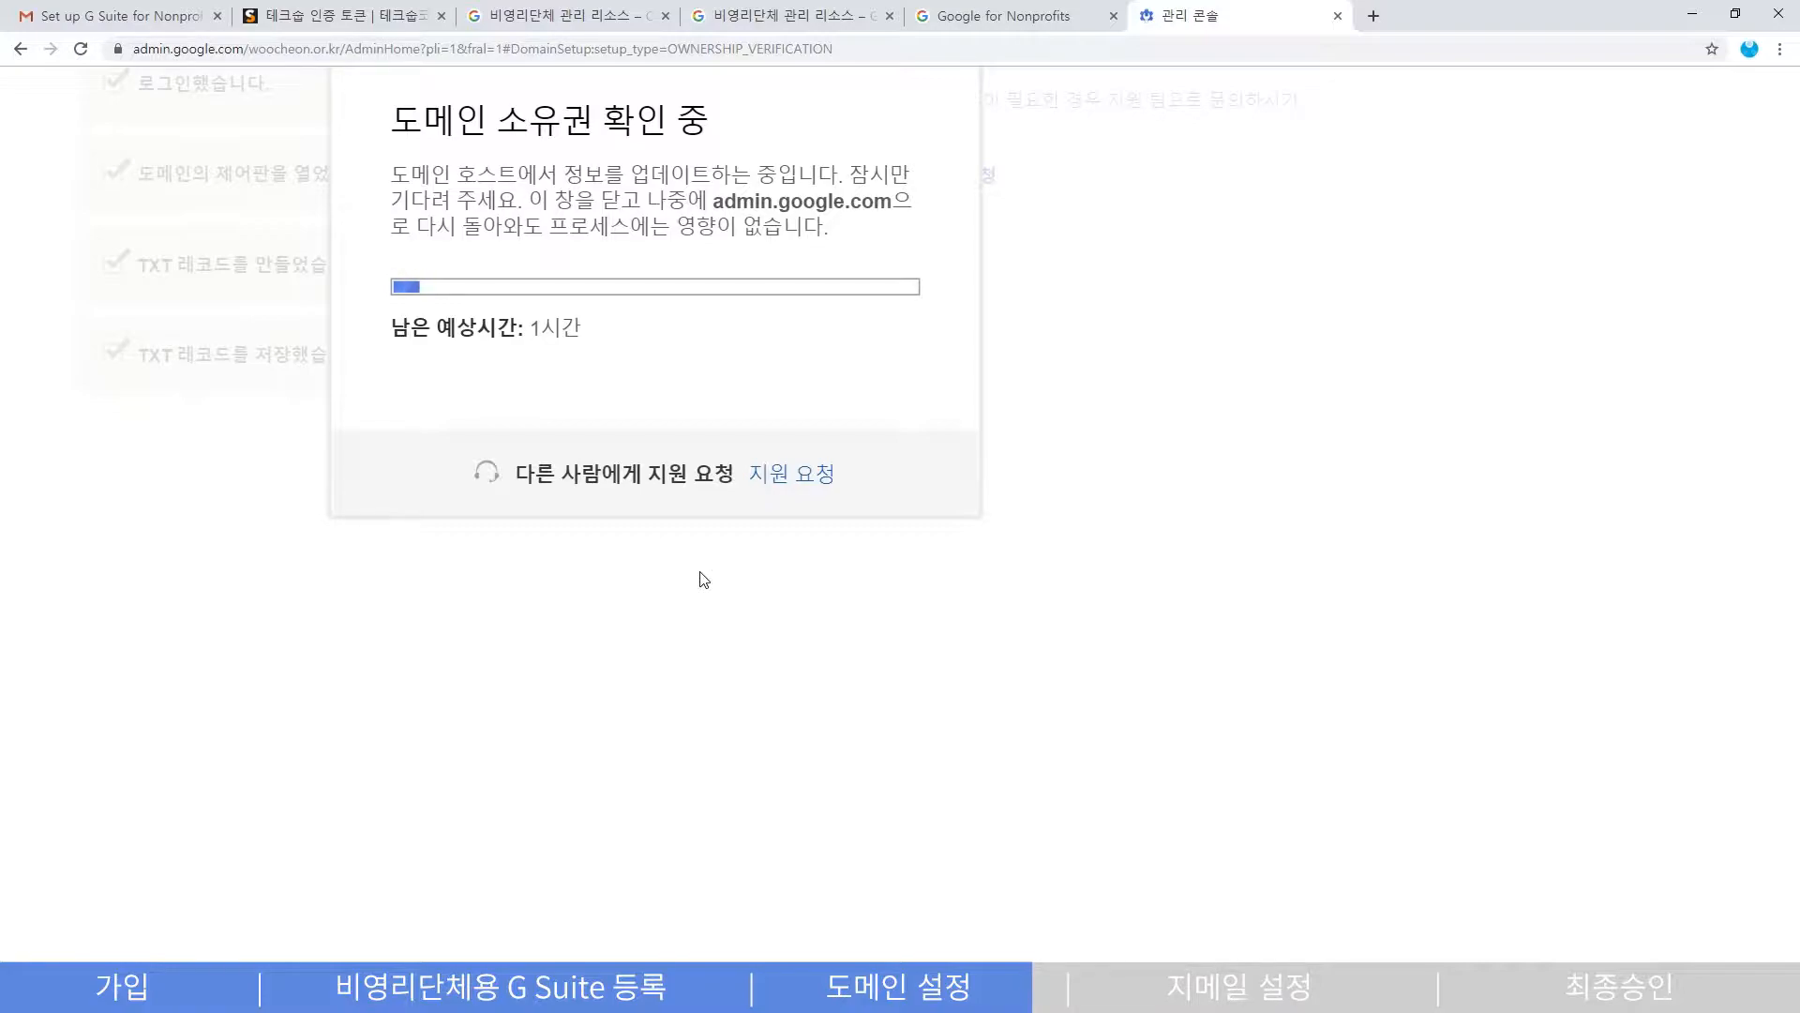
scroll(1171, 601, up, 4)
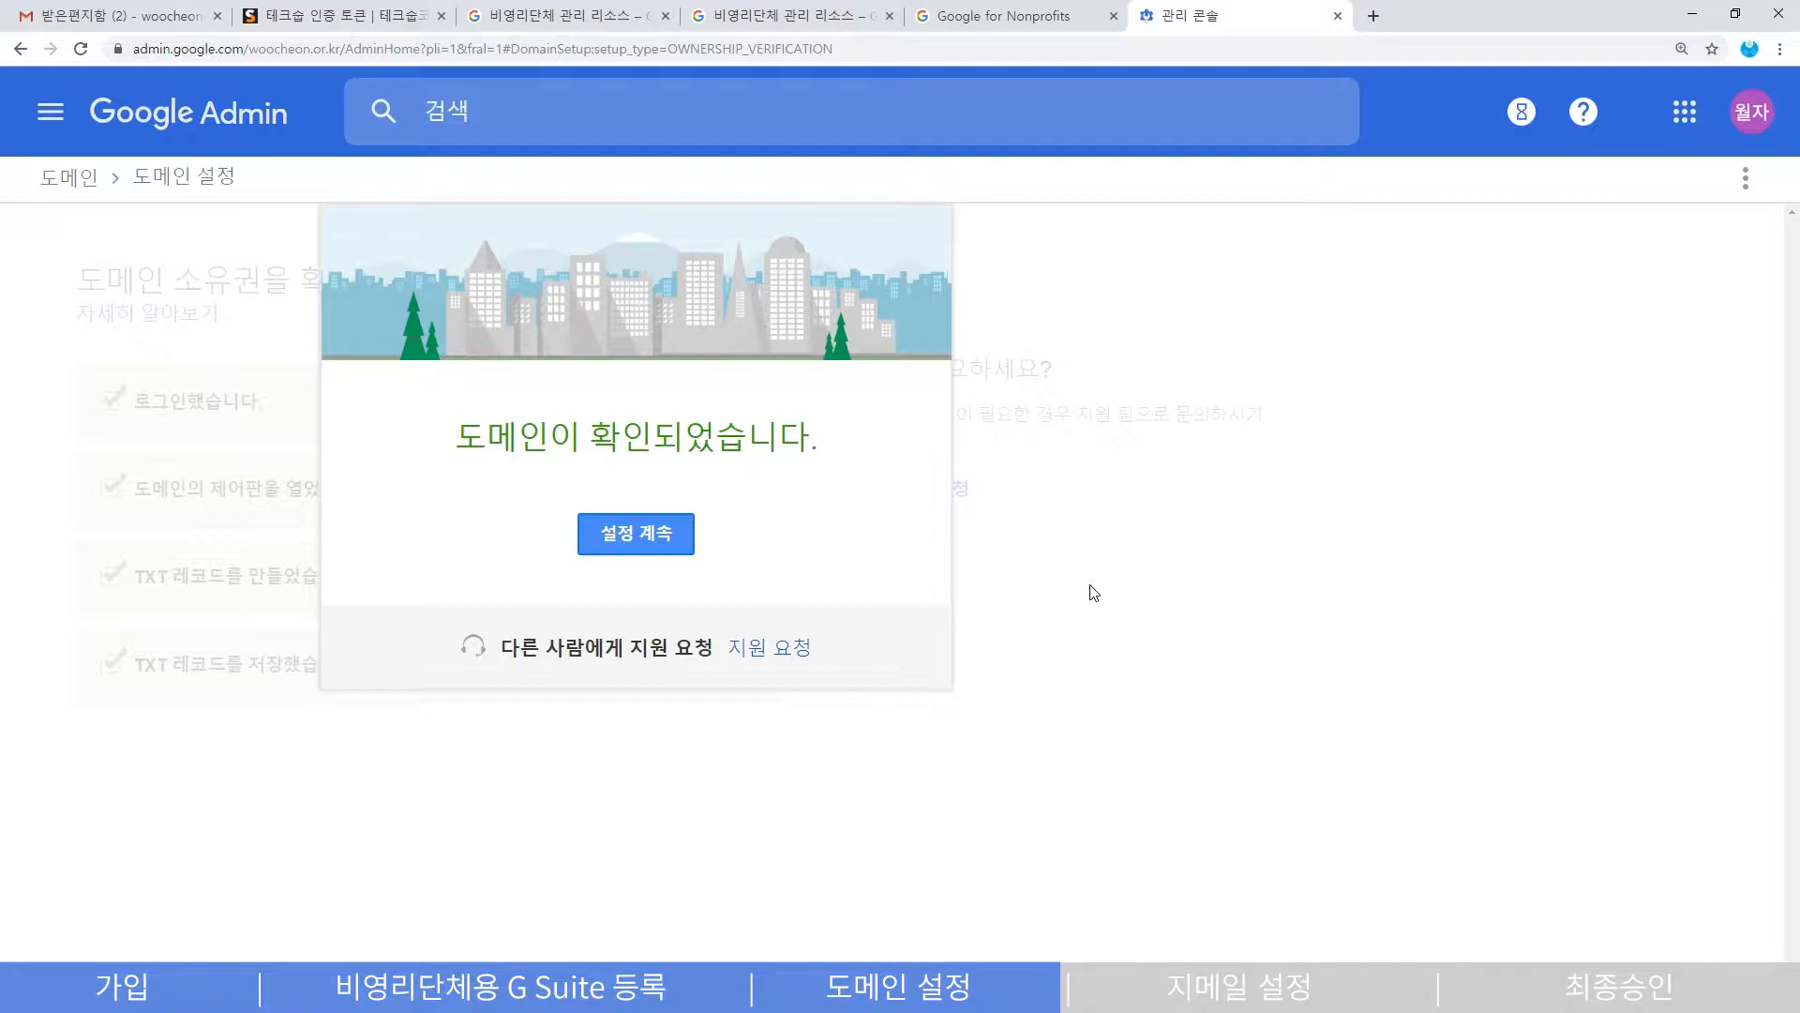
- Continue setup from the domain-verified dialog to the Admin console home
click(634, 537)
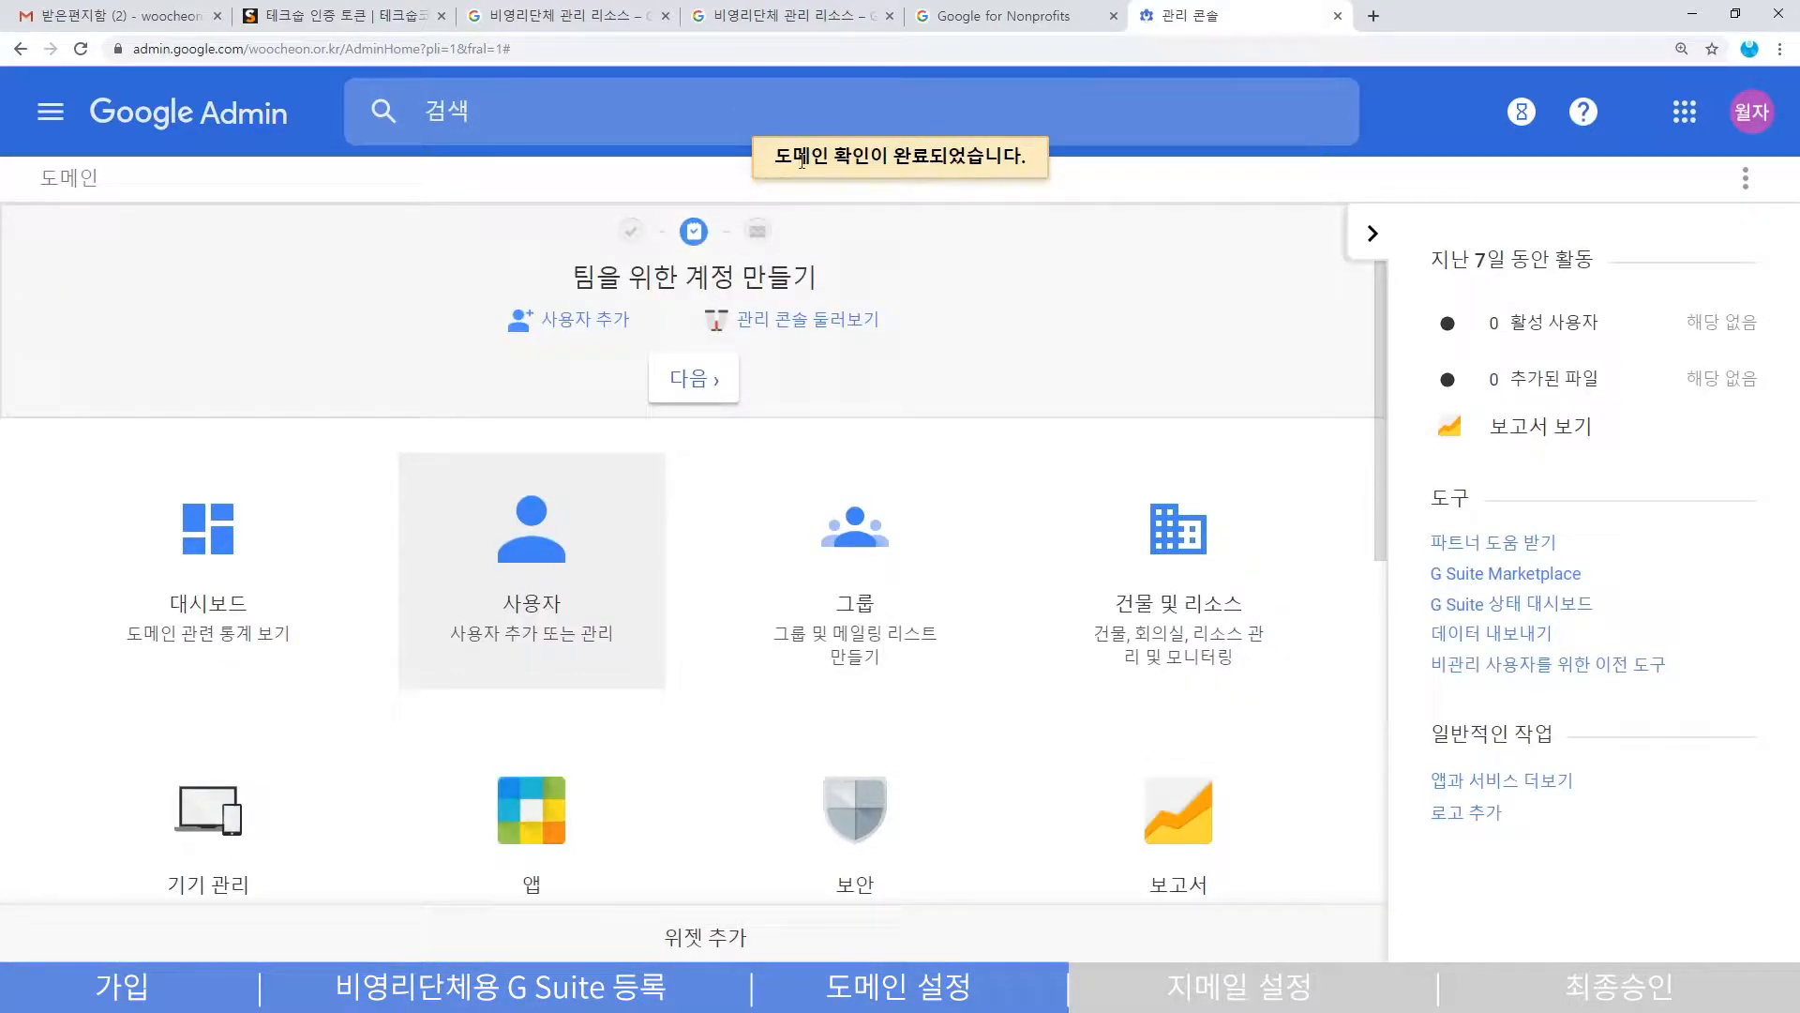
drag(792, 156, 1023, 157)
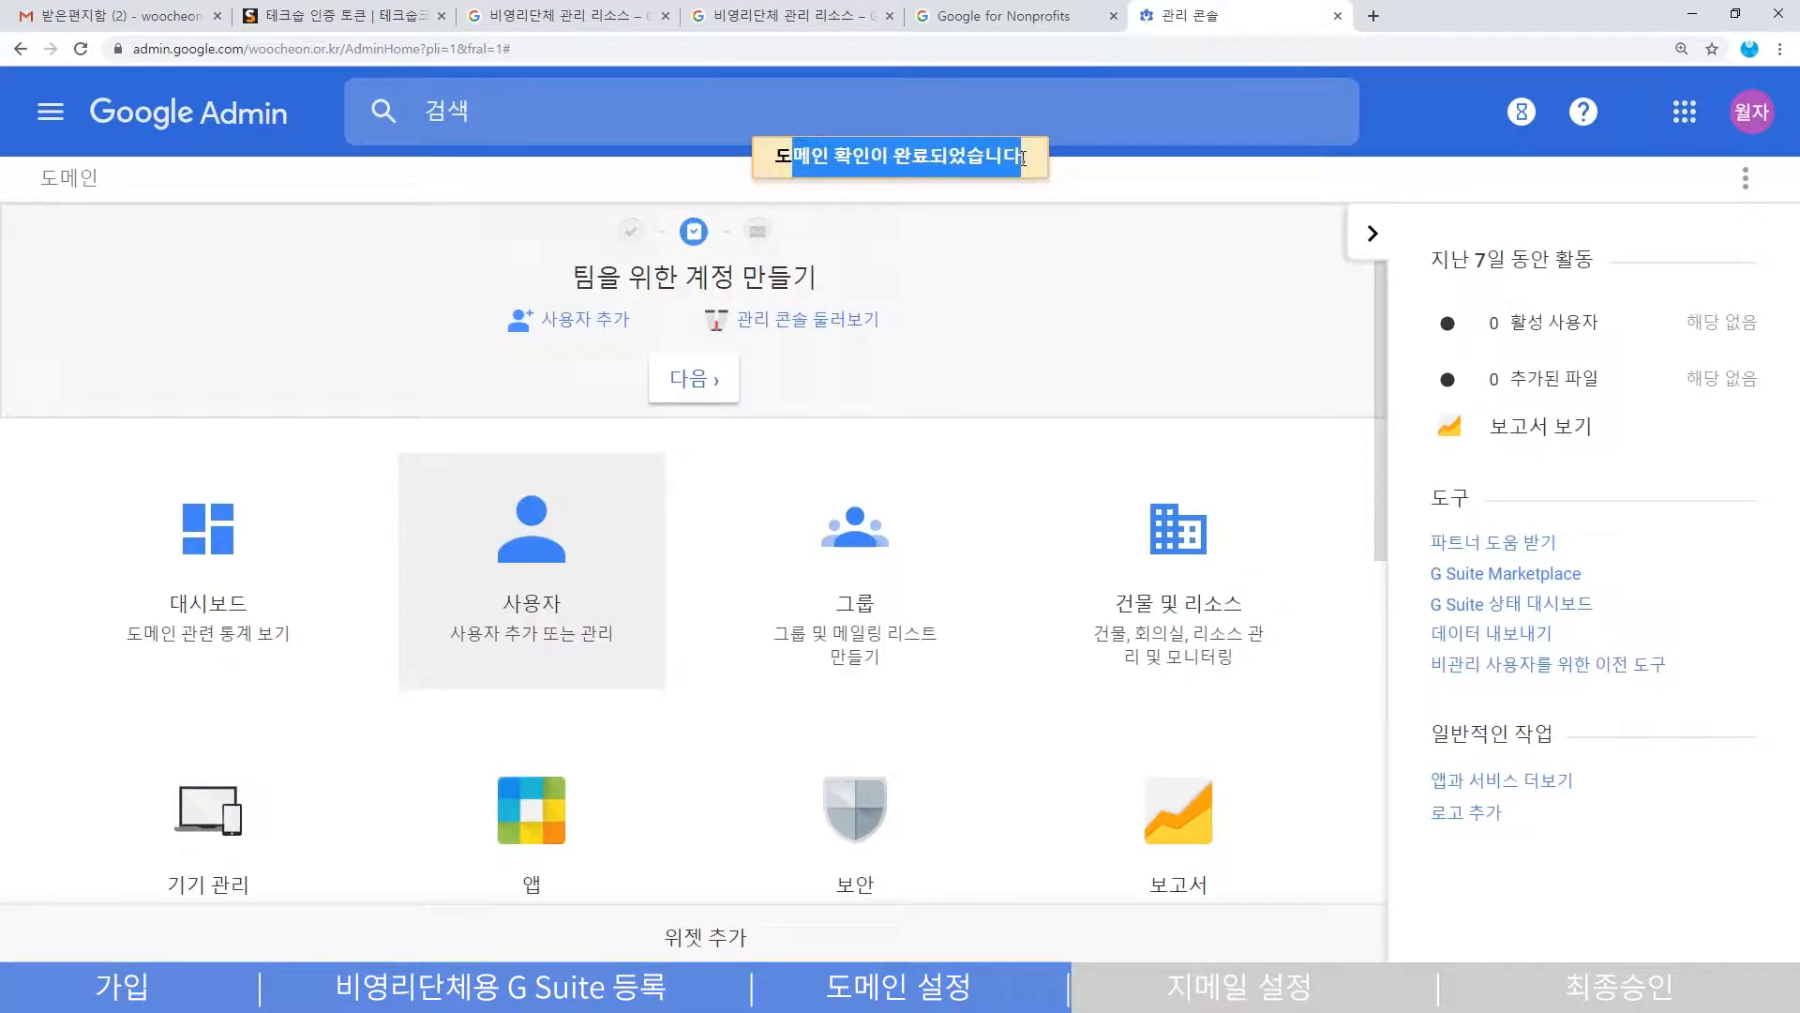
click(975, 157)
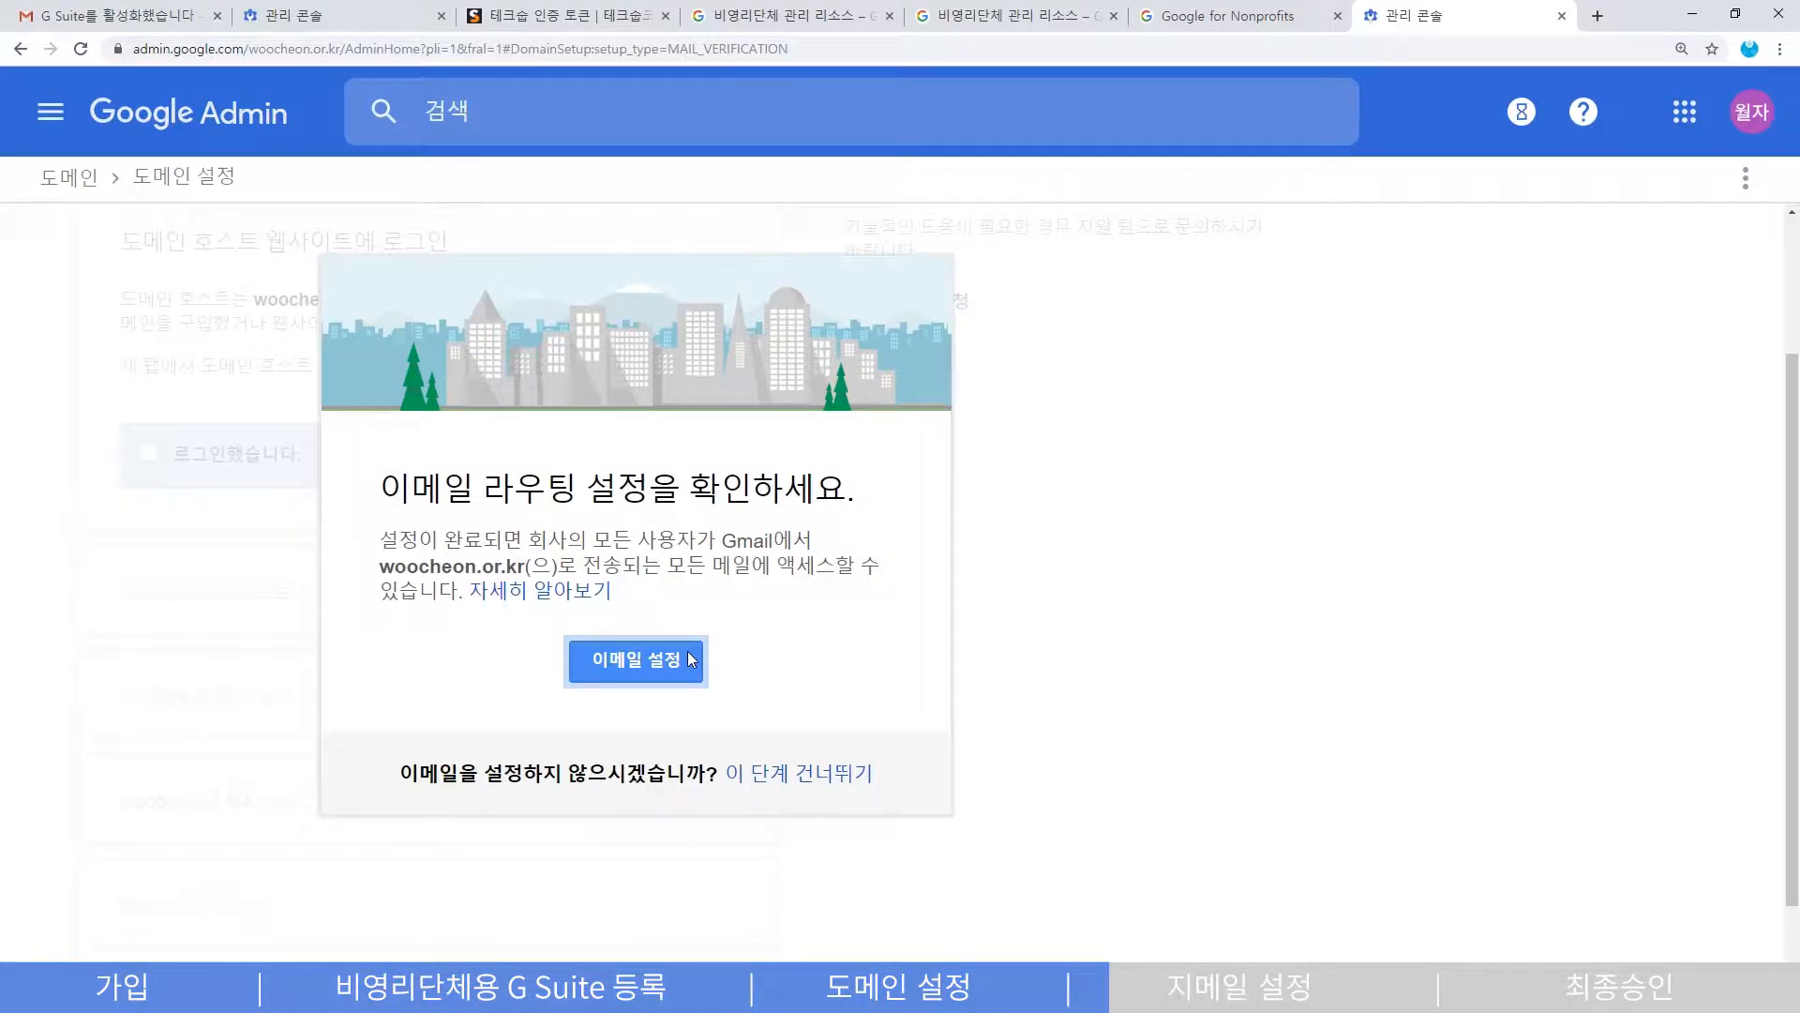
- Start Gmail setup, tick the login, control-panel and old-MX-deletion steps, and select ASPMX.L.GOOGLE.COM
click(691, 661)
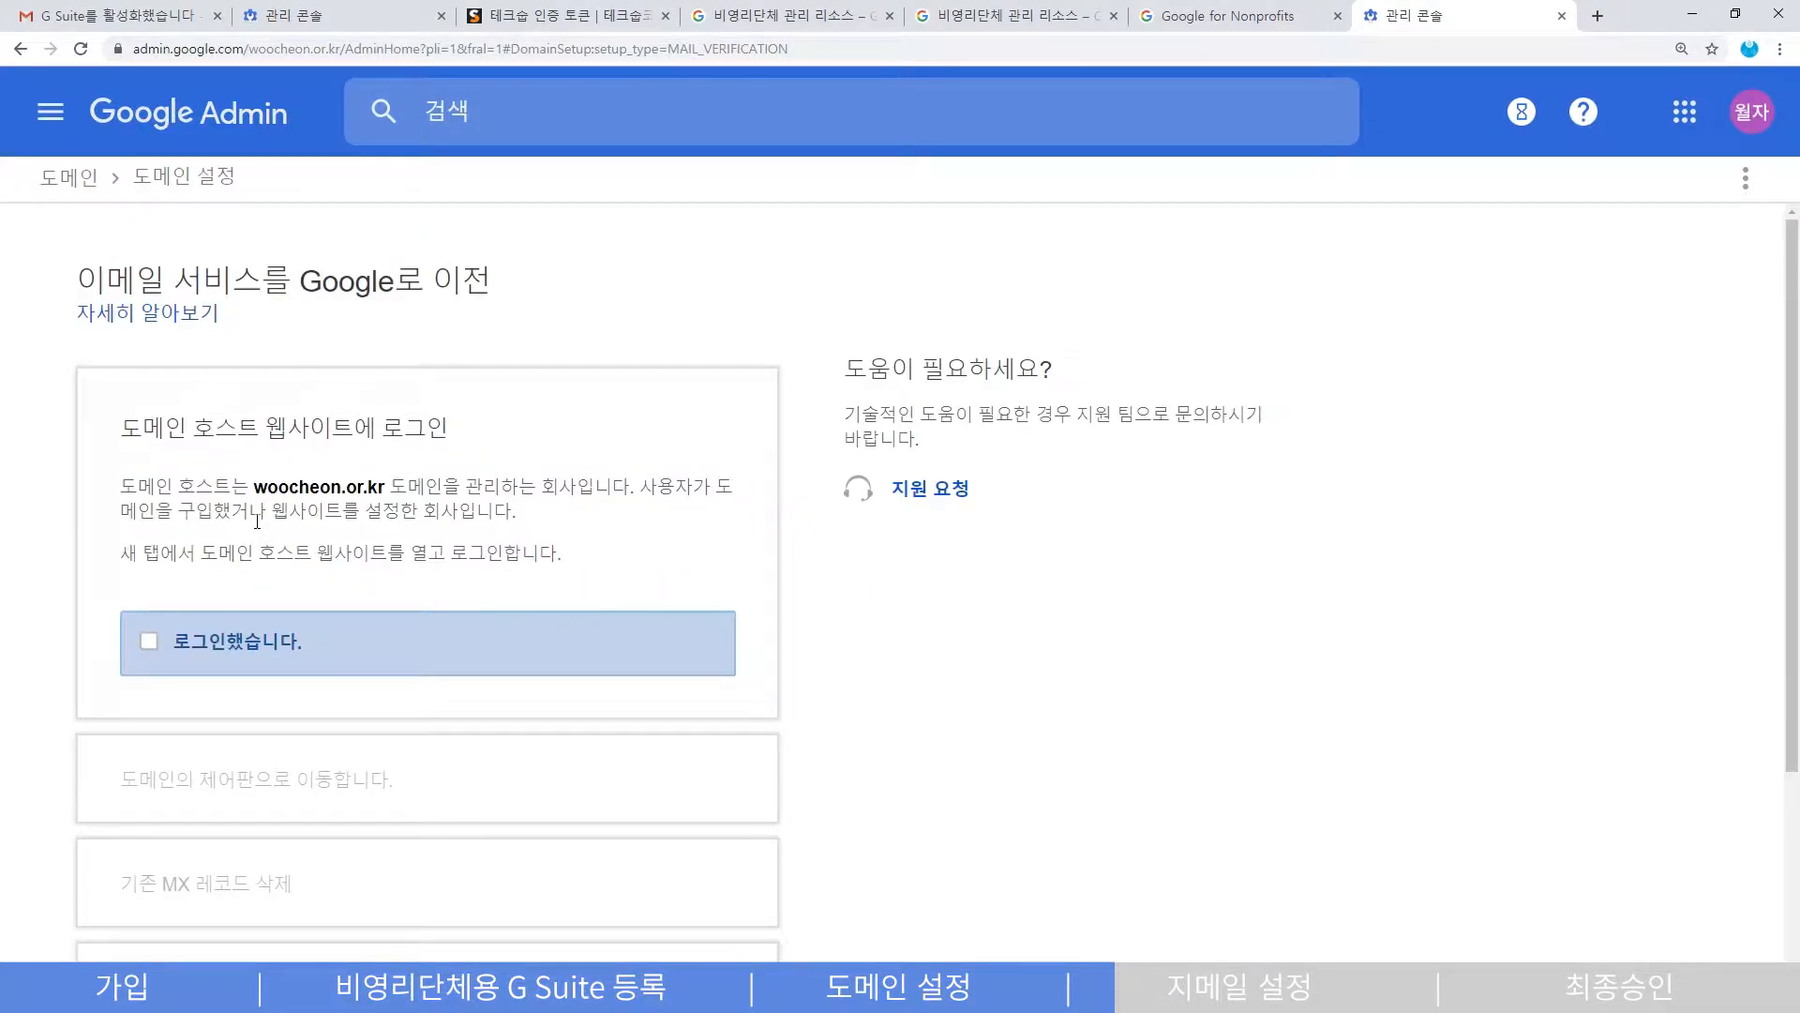
scroll(88, 577, down, 1)
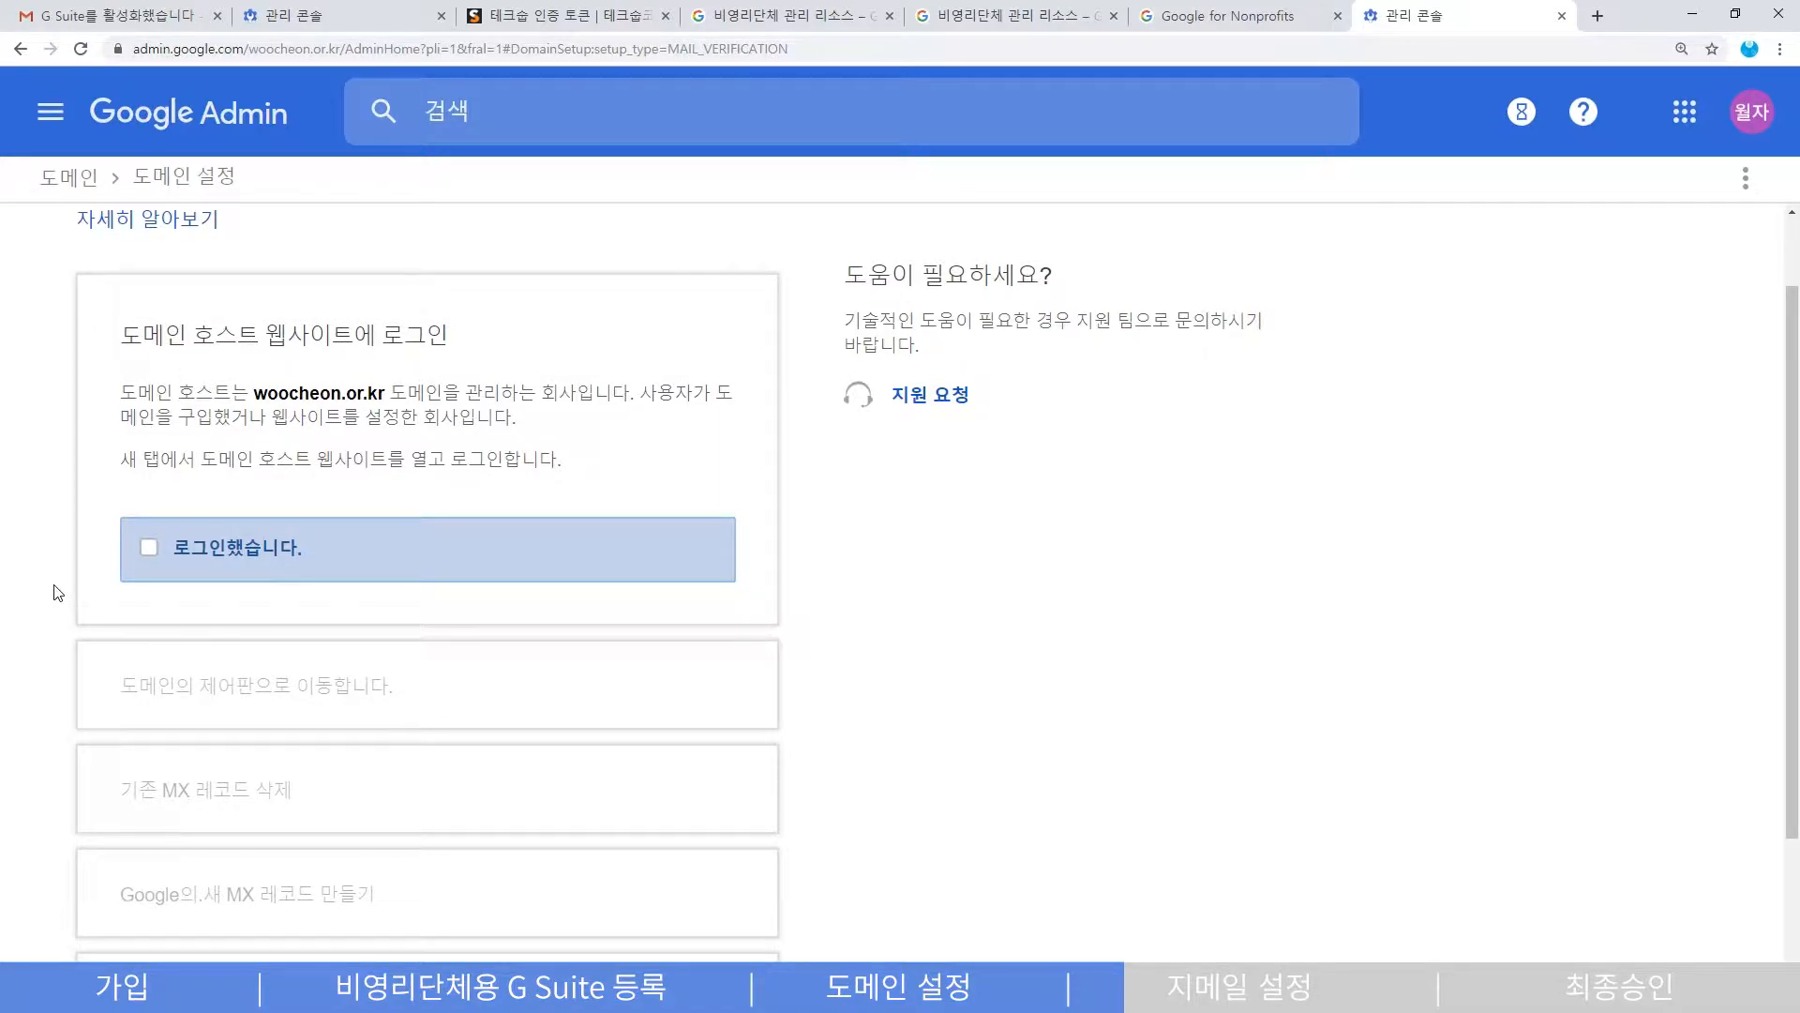
click(148, 549)
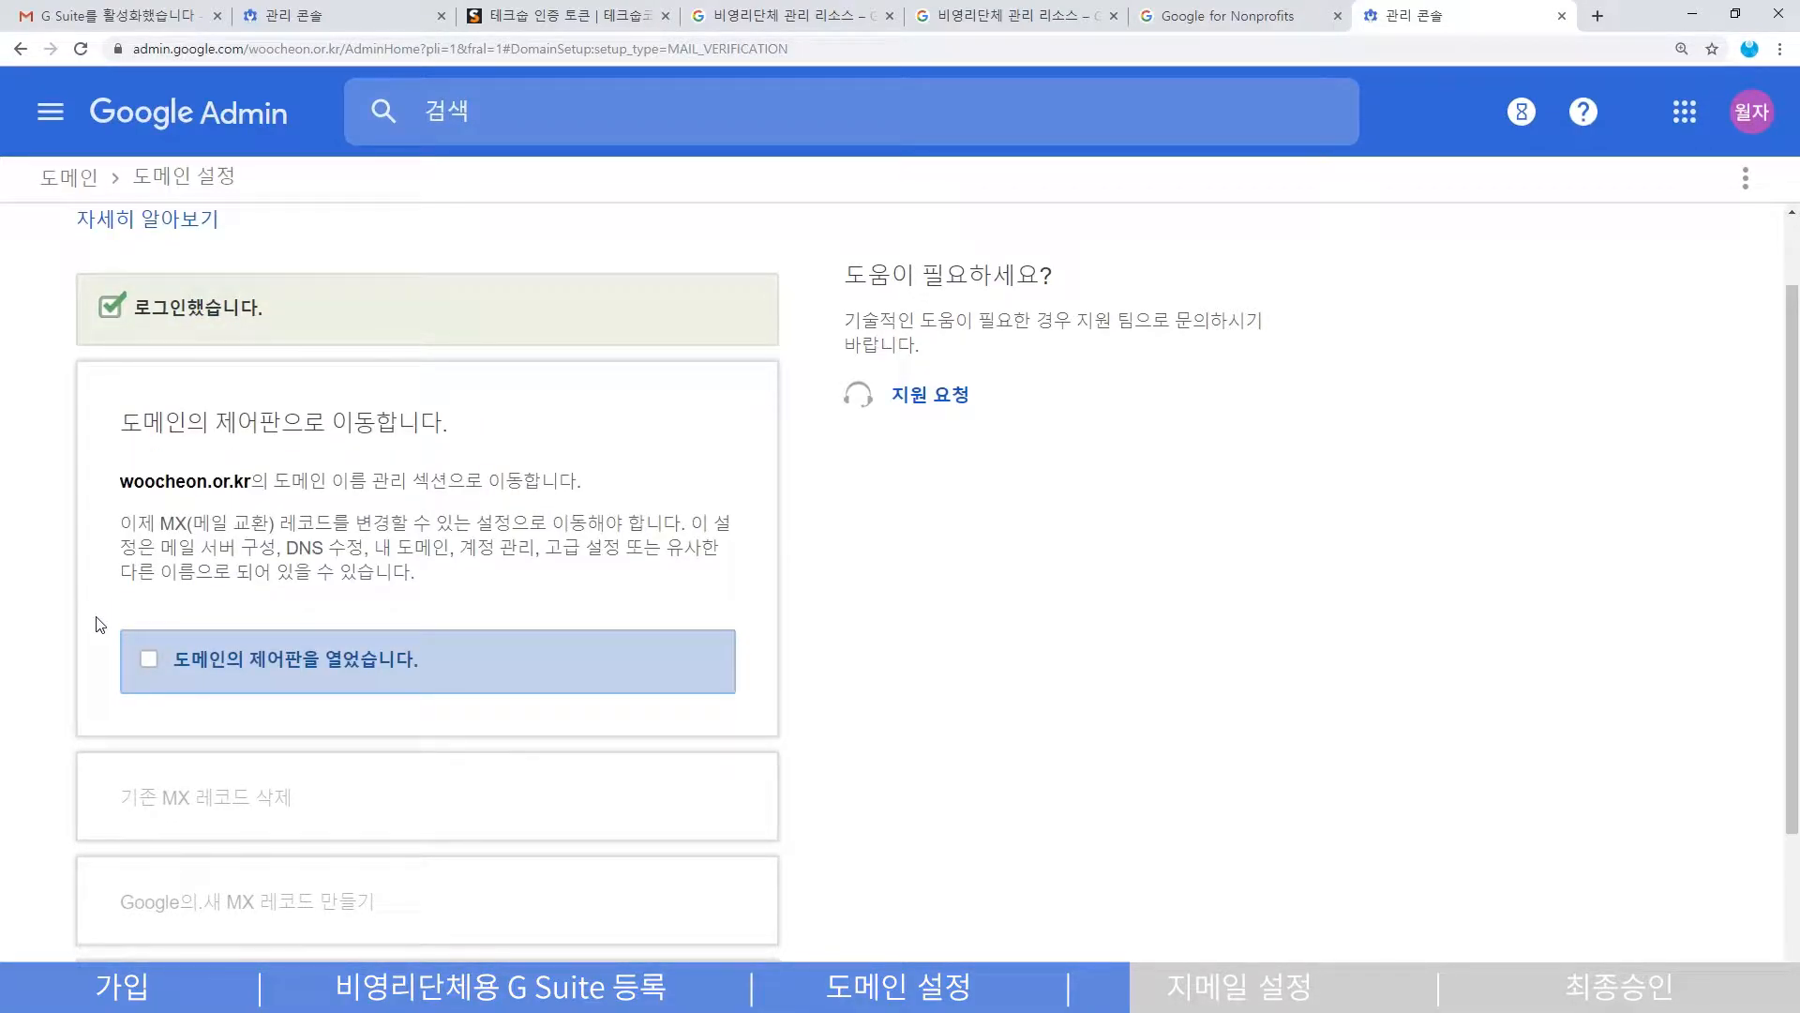
click(148, 660)
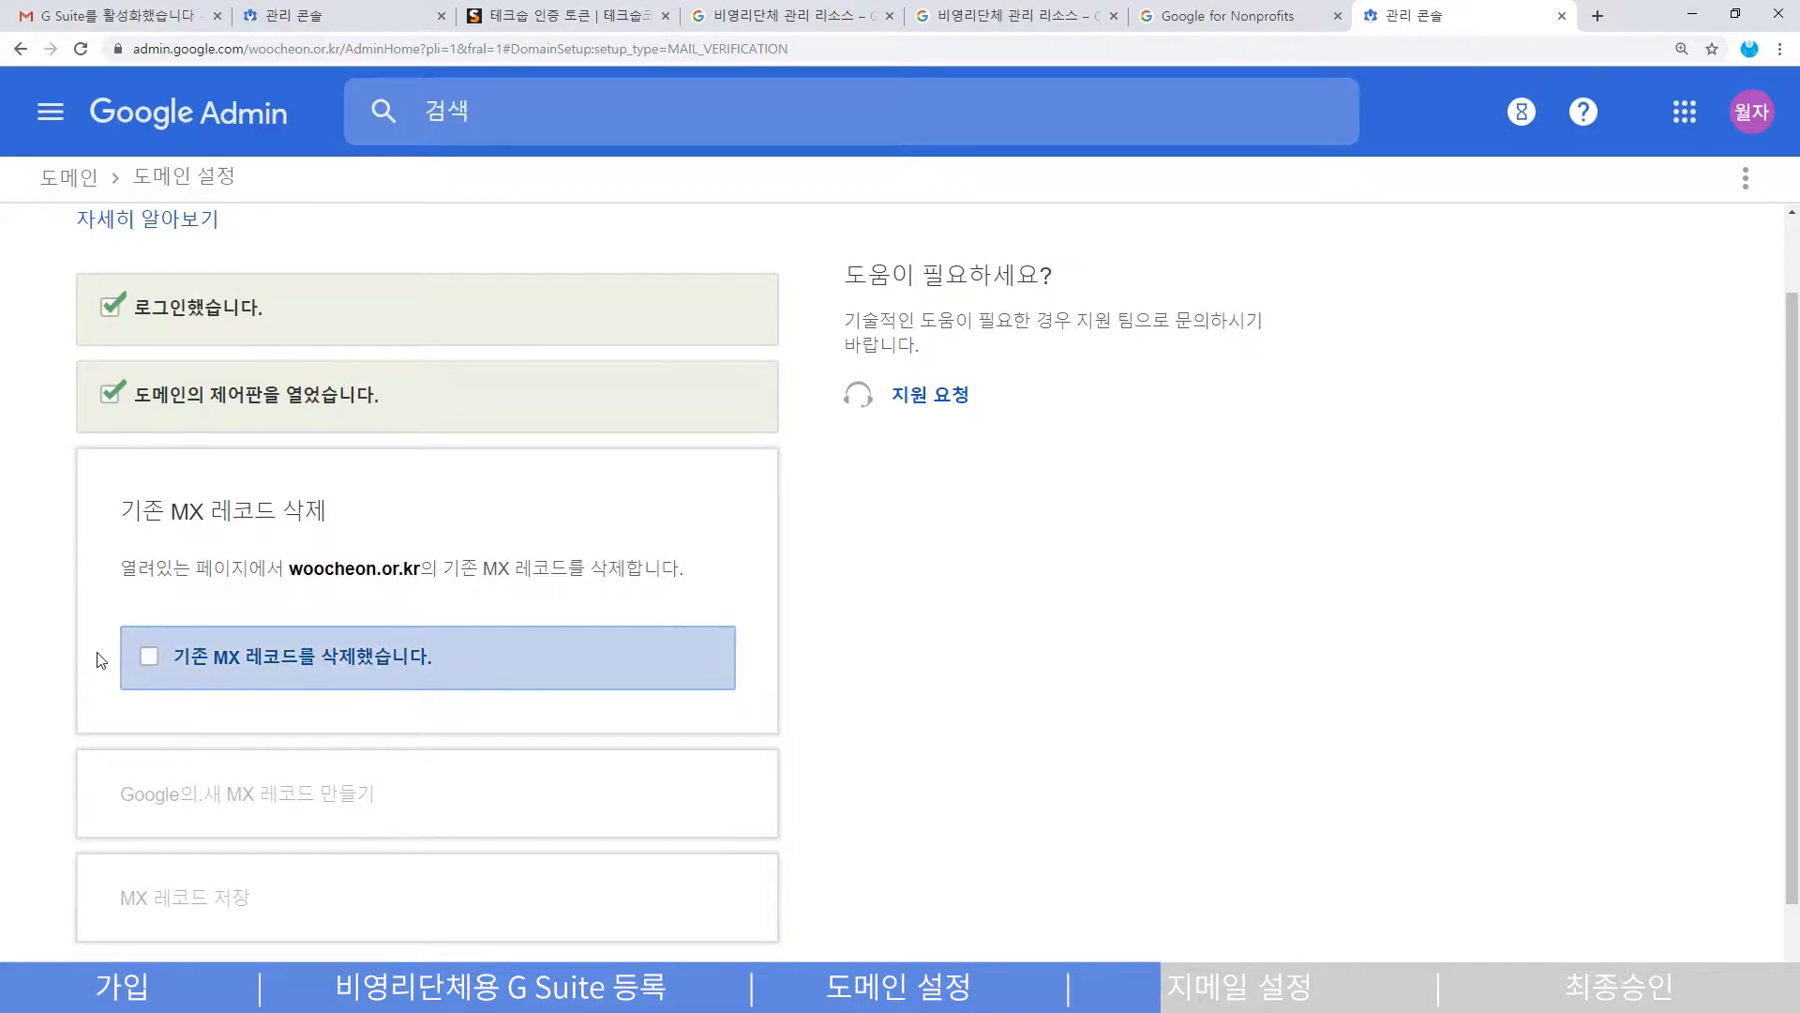
click(147, 660)
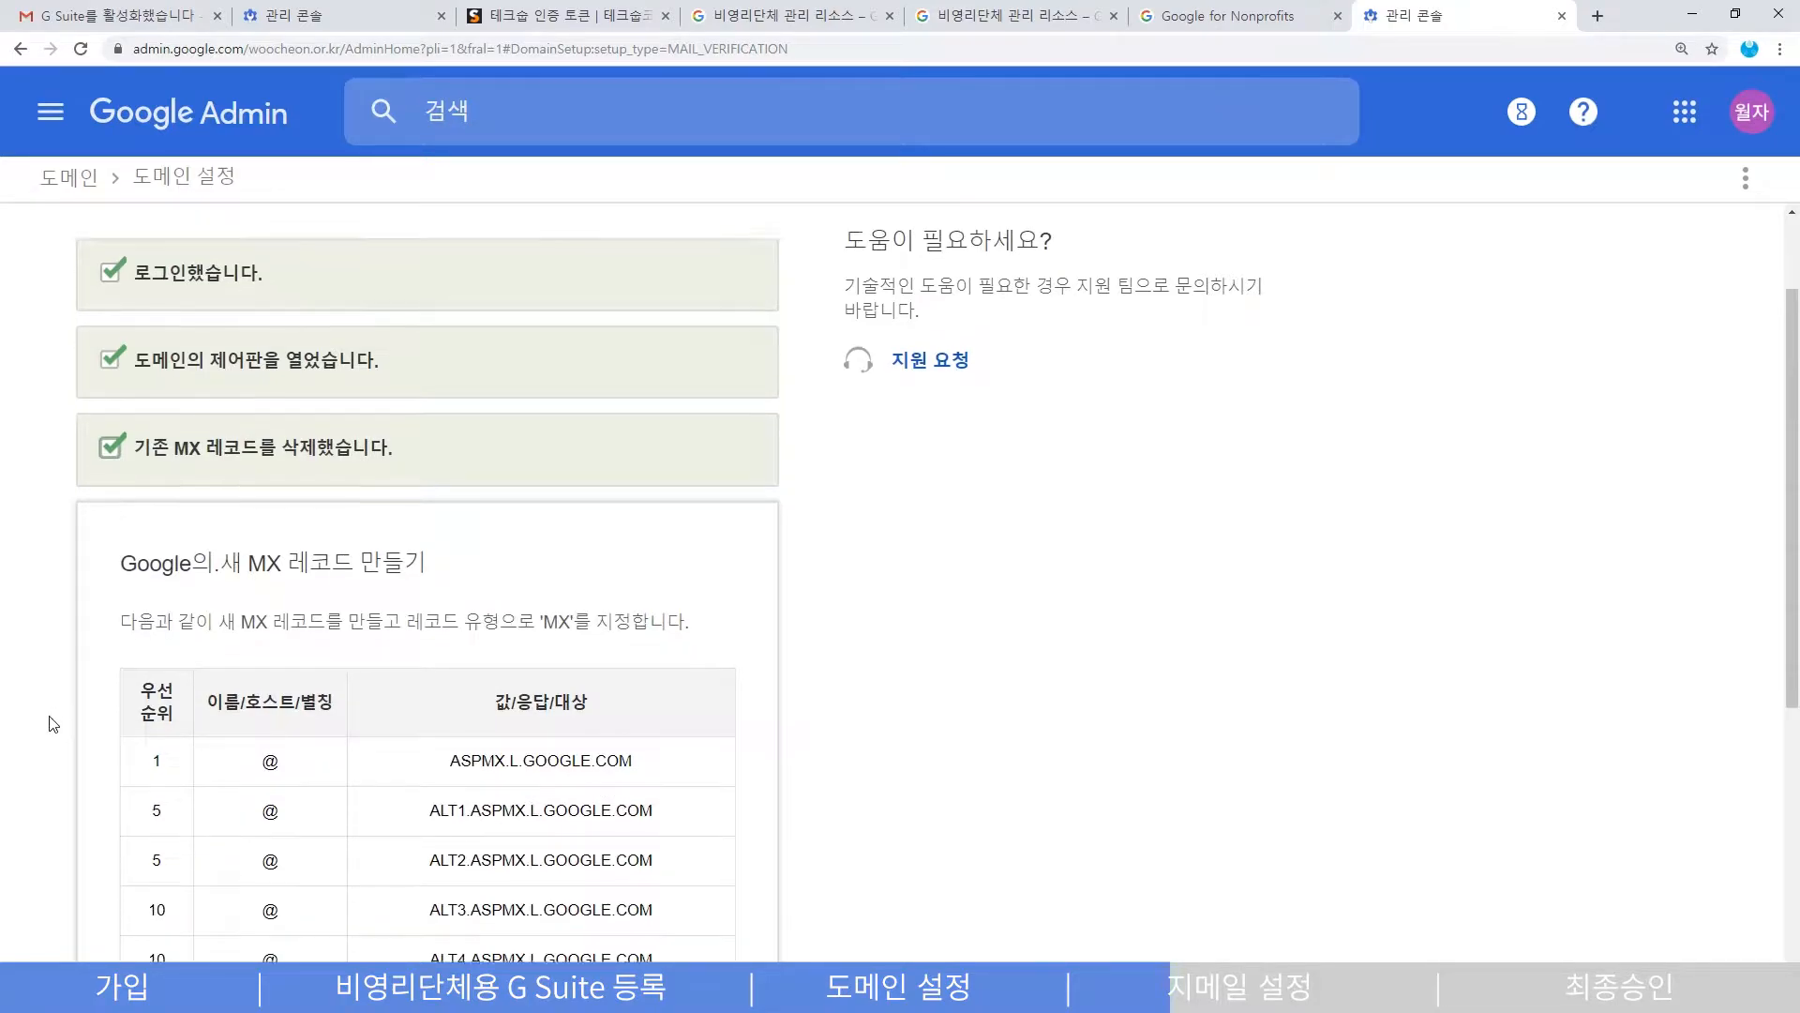
scroll(53, 723, down, 3)
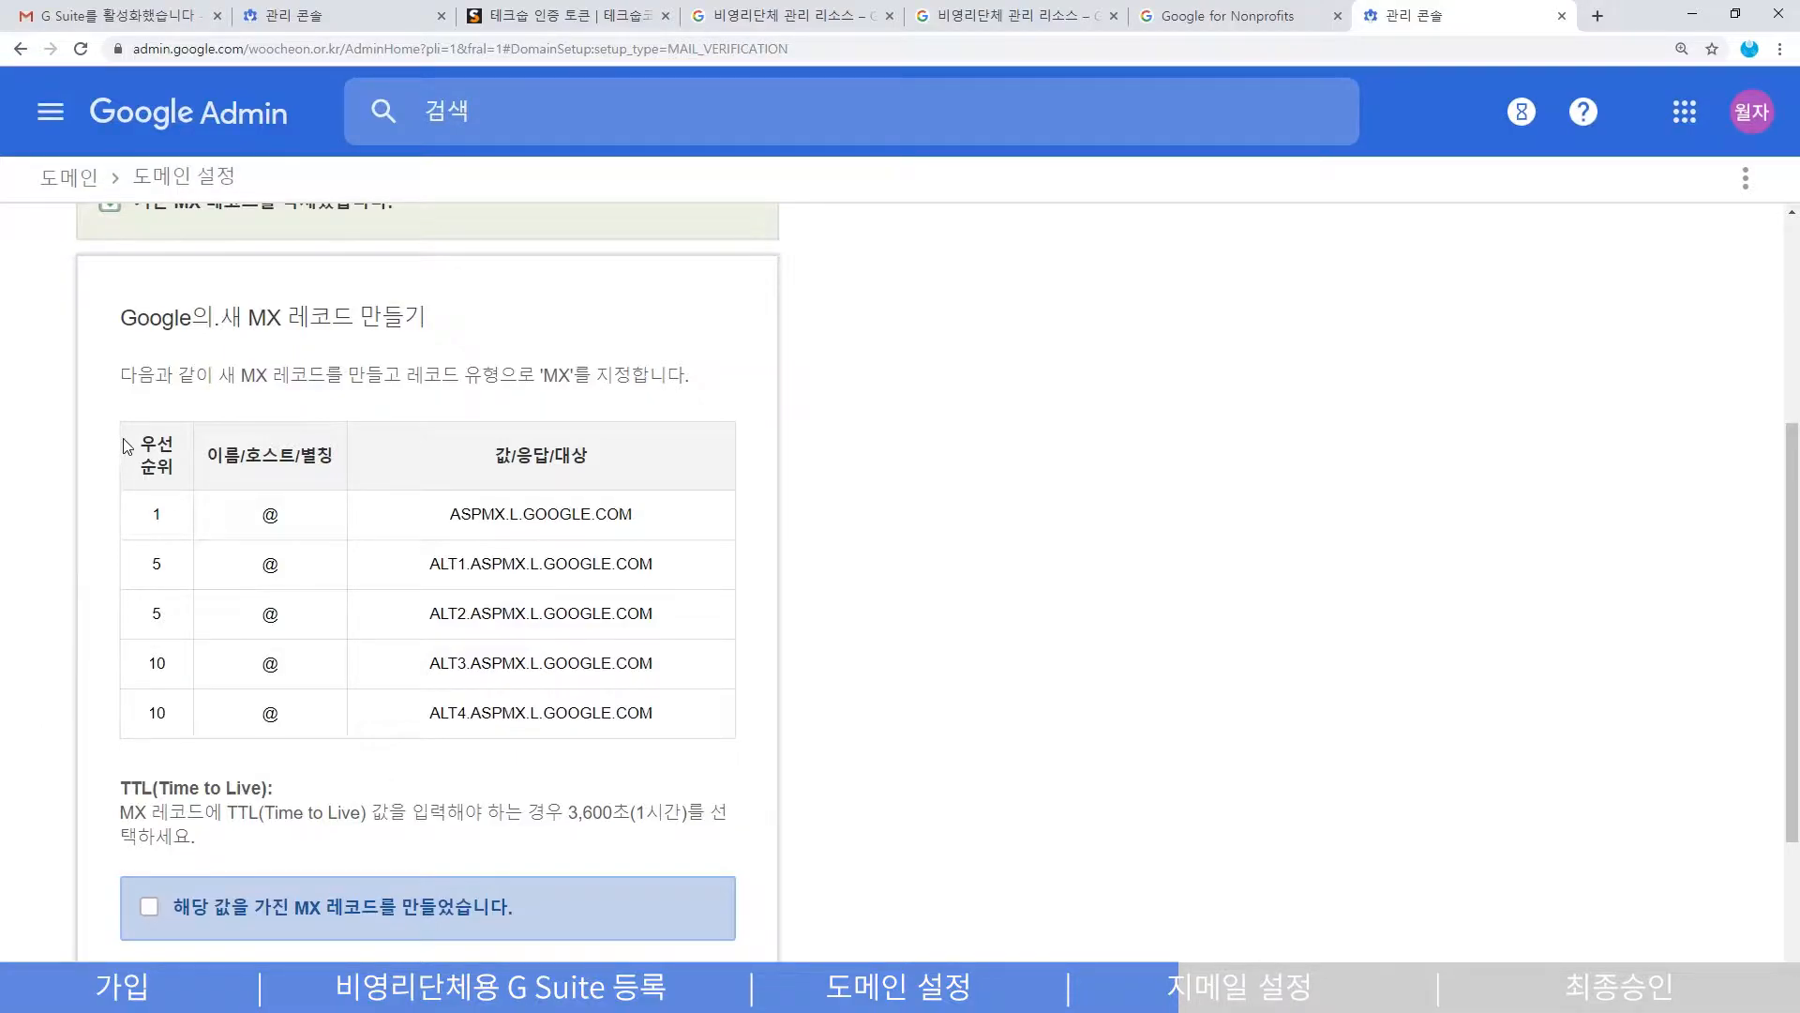
drag(435, 516, 647, 512)
key(ctrl+c)
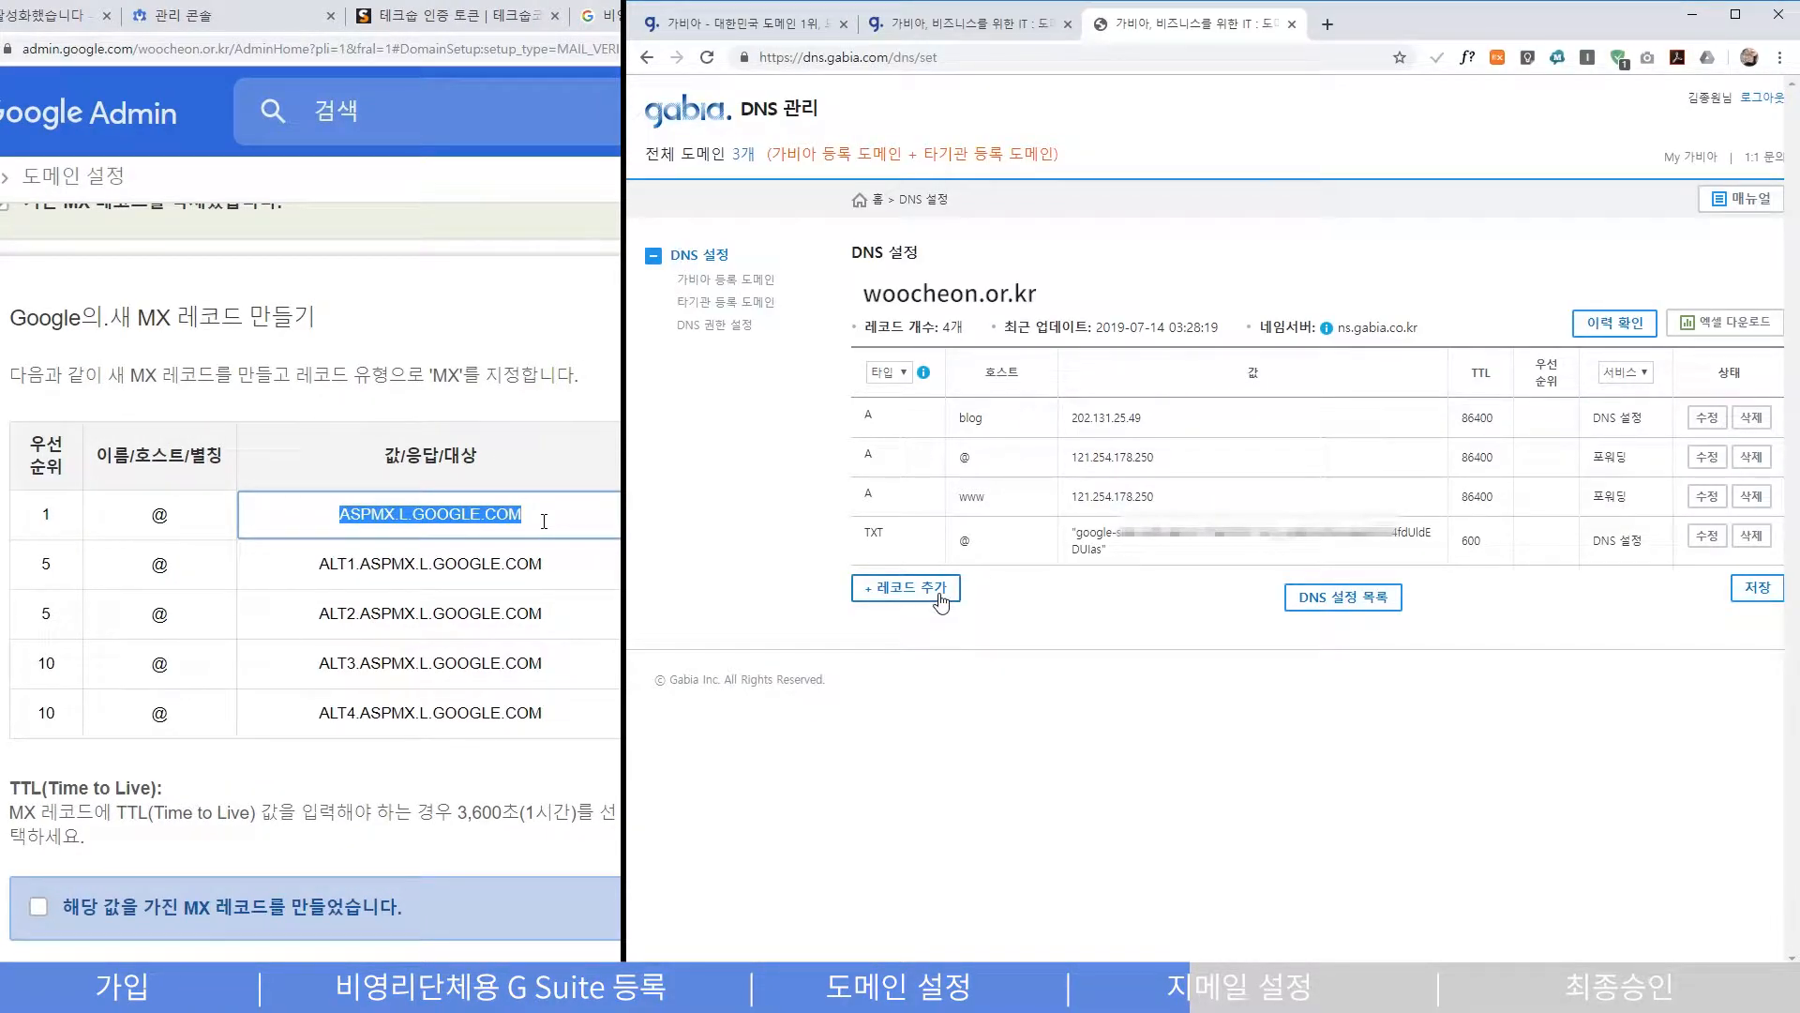
- Add an MX record with host @, value ASPMX.L.GOOGLE.COM and priority 1
click(942, 603)
click(914, 586)
click(914, 619)
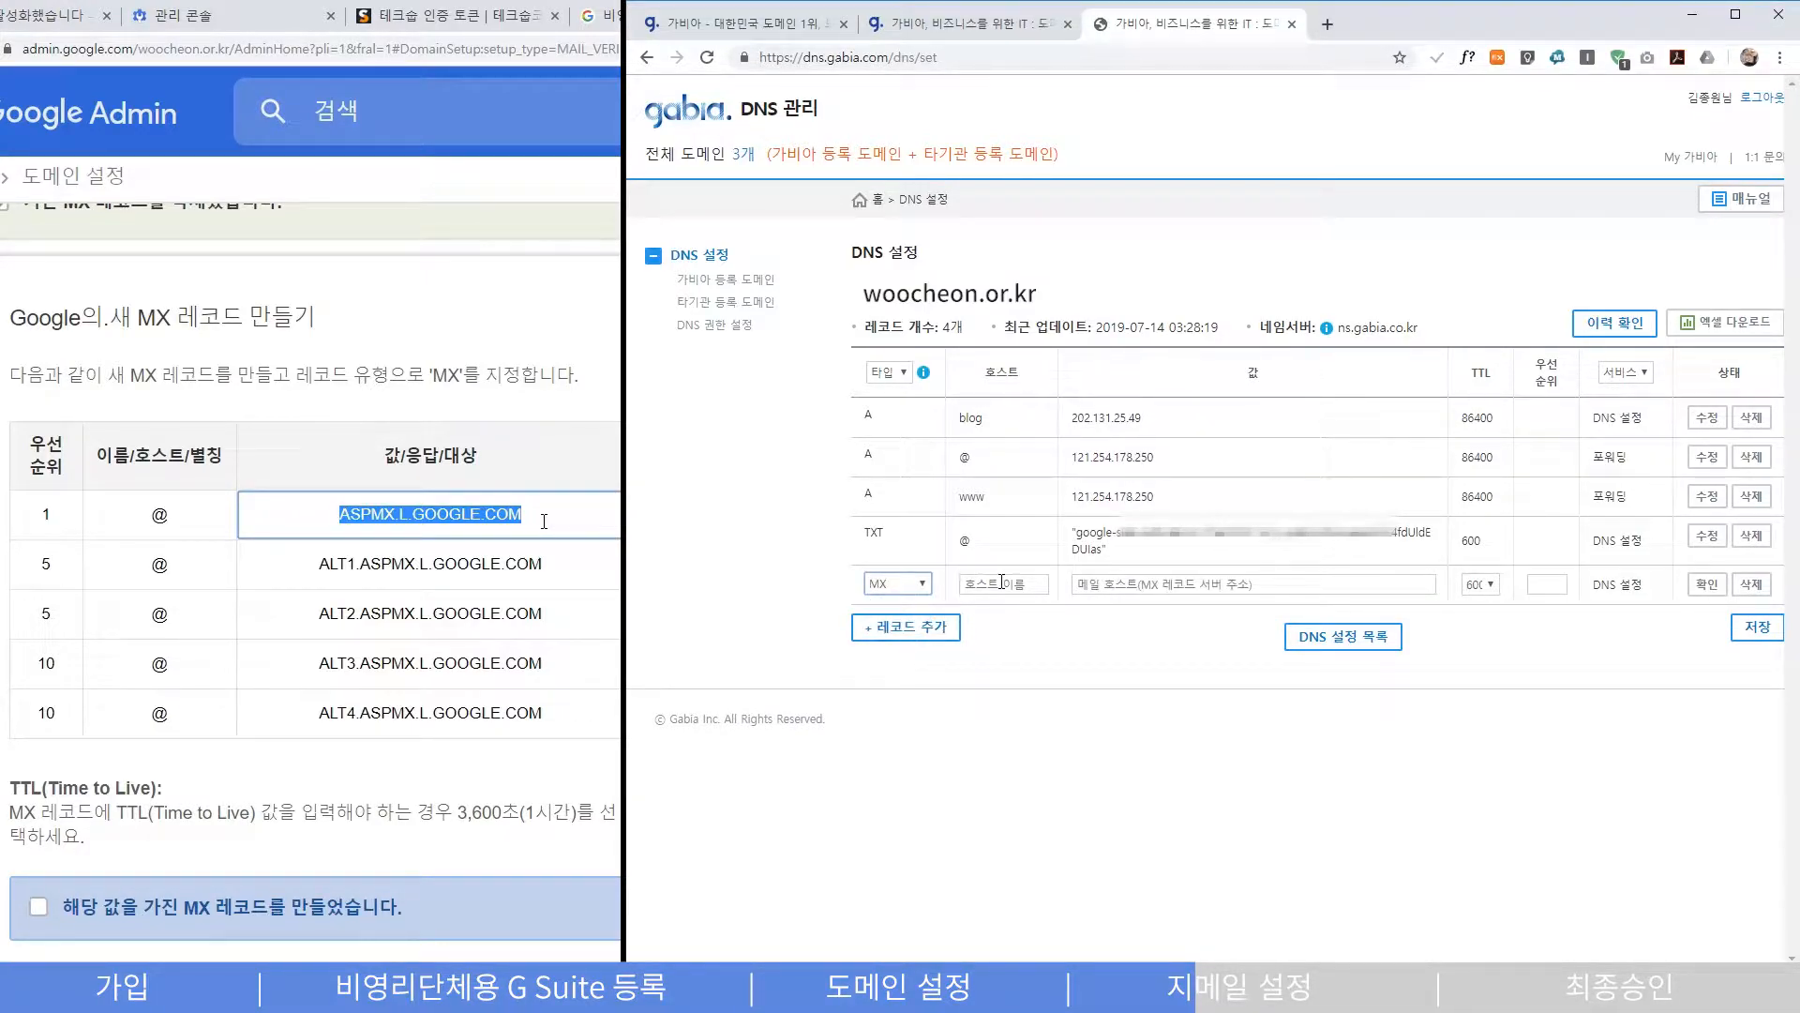
click(999, 581)
text(@)
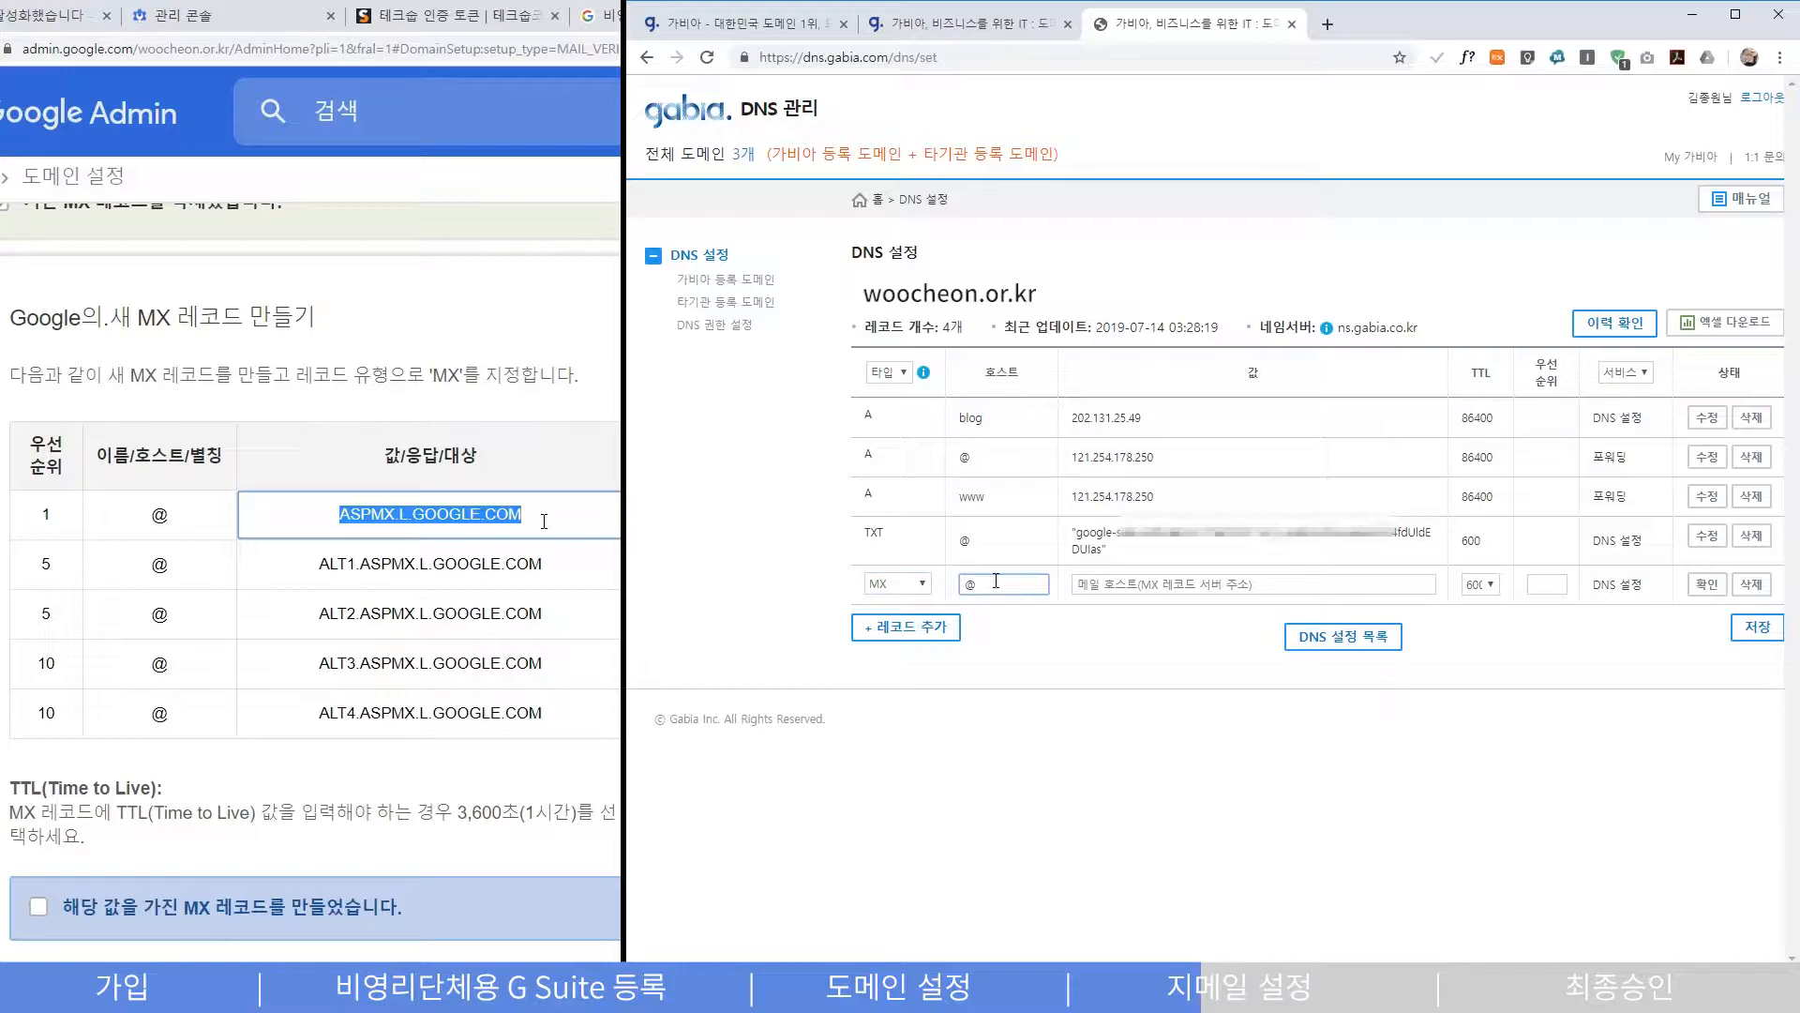
click(544, 521)
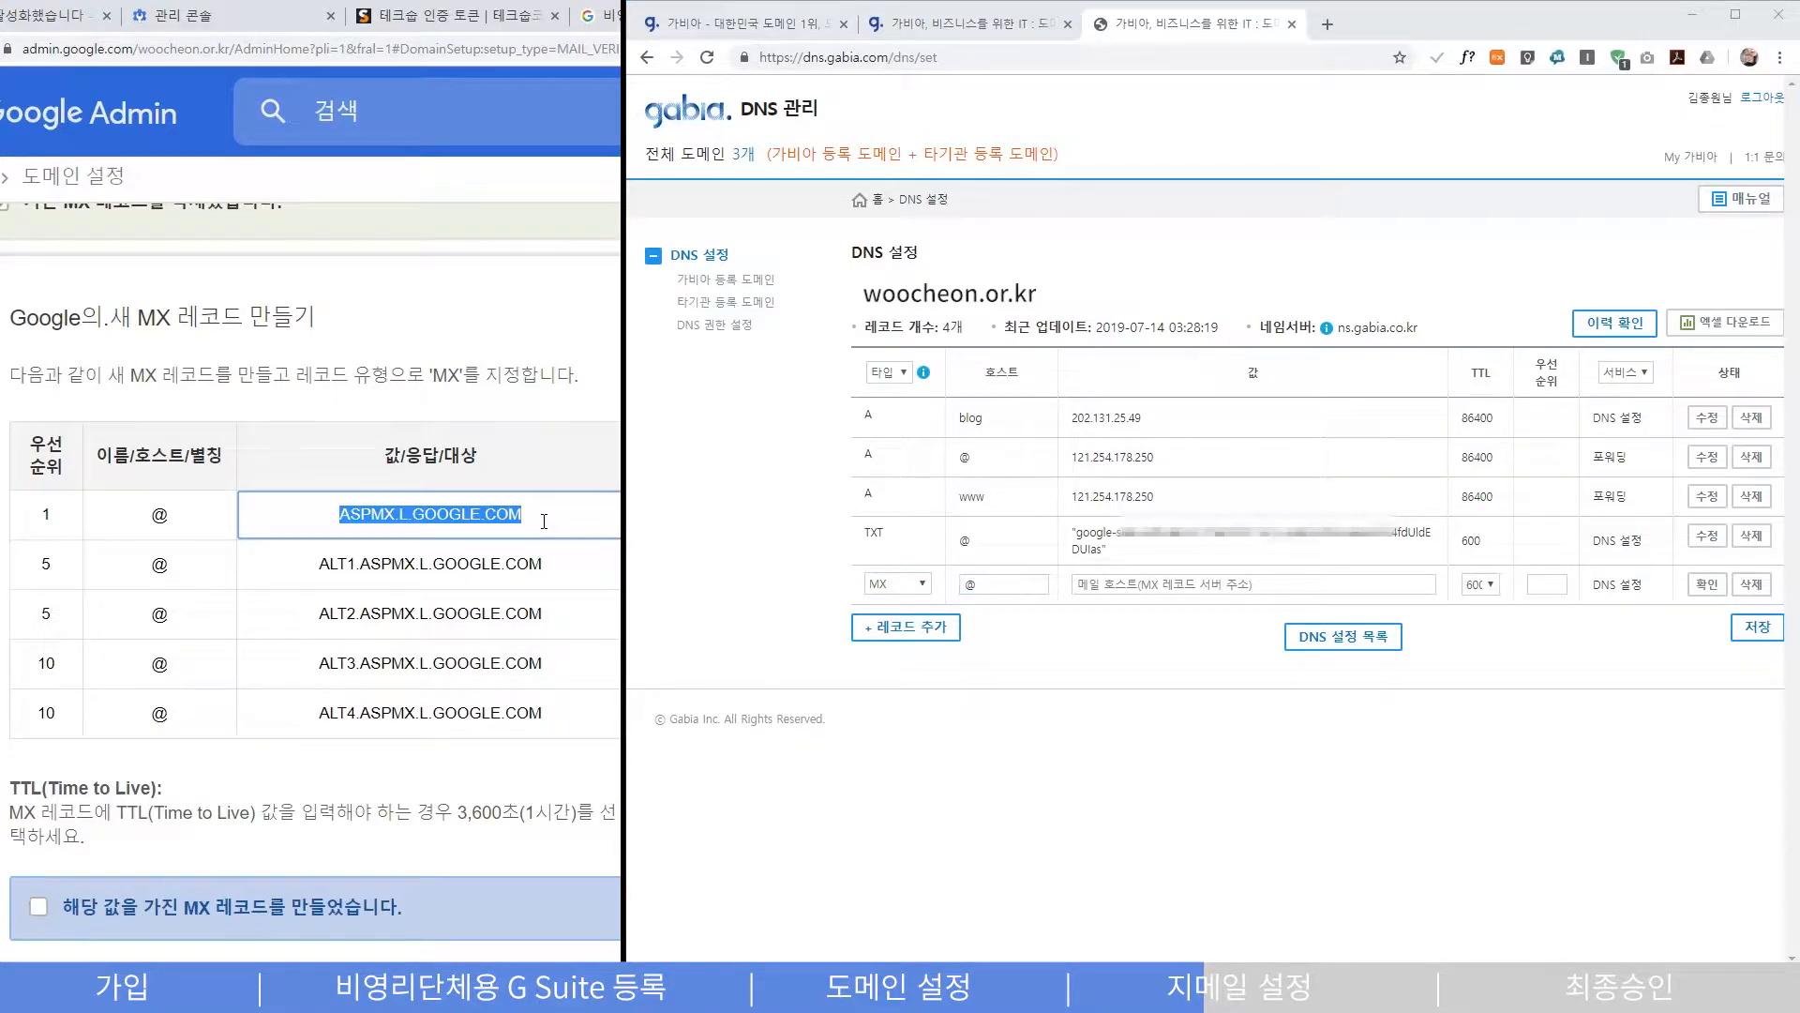
click(1159, 589)
key(ctrl+v)
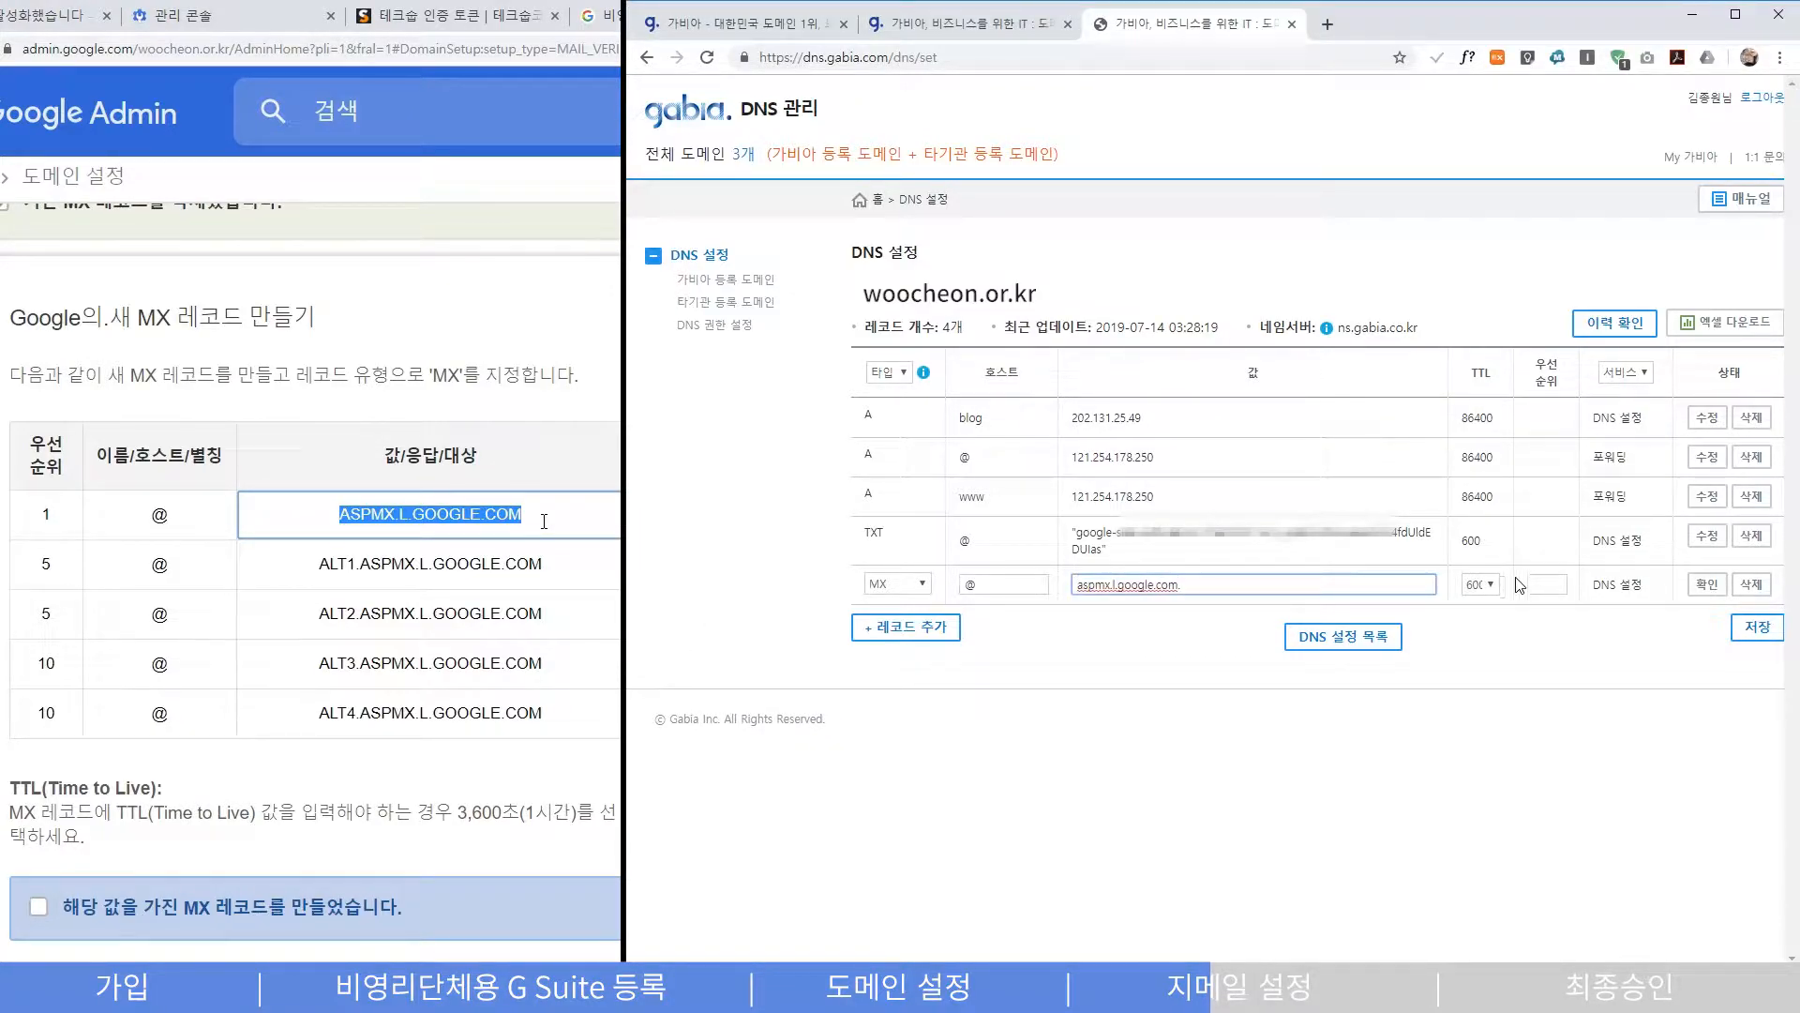
click(1542, 584)
text(1)
click(1707, 585)
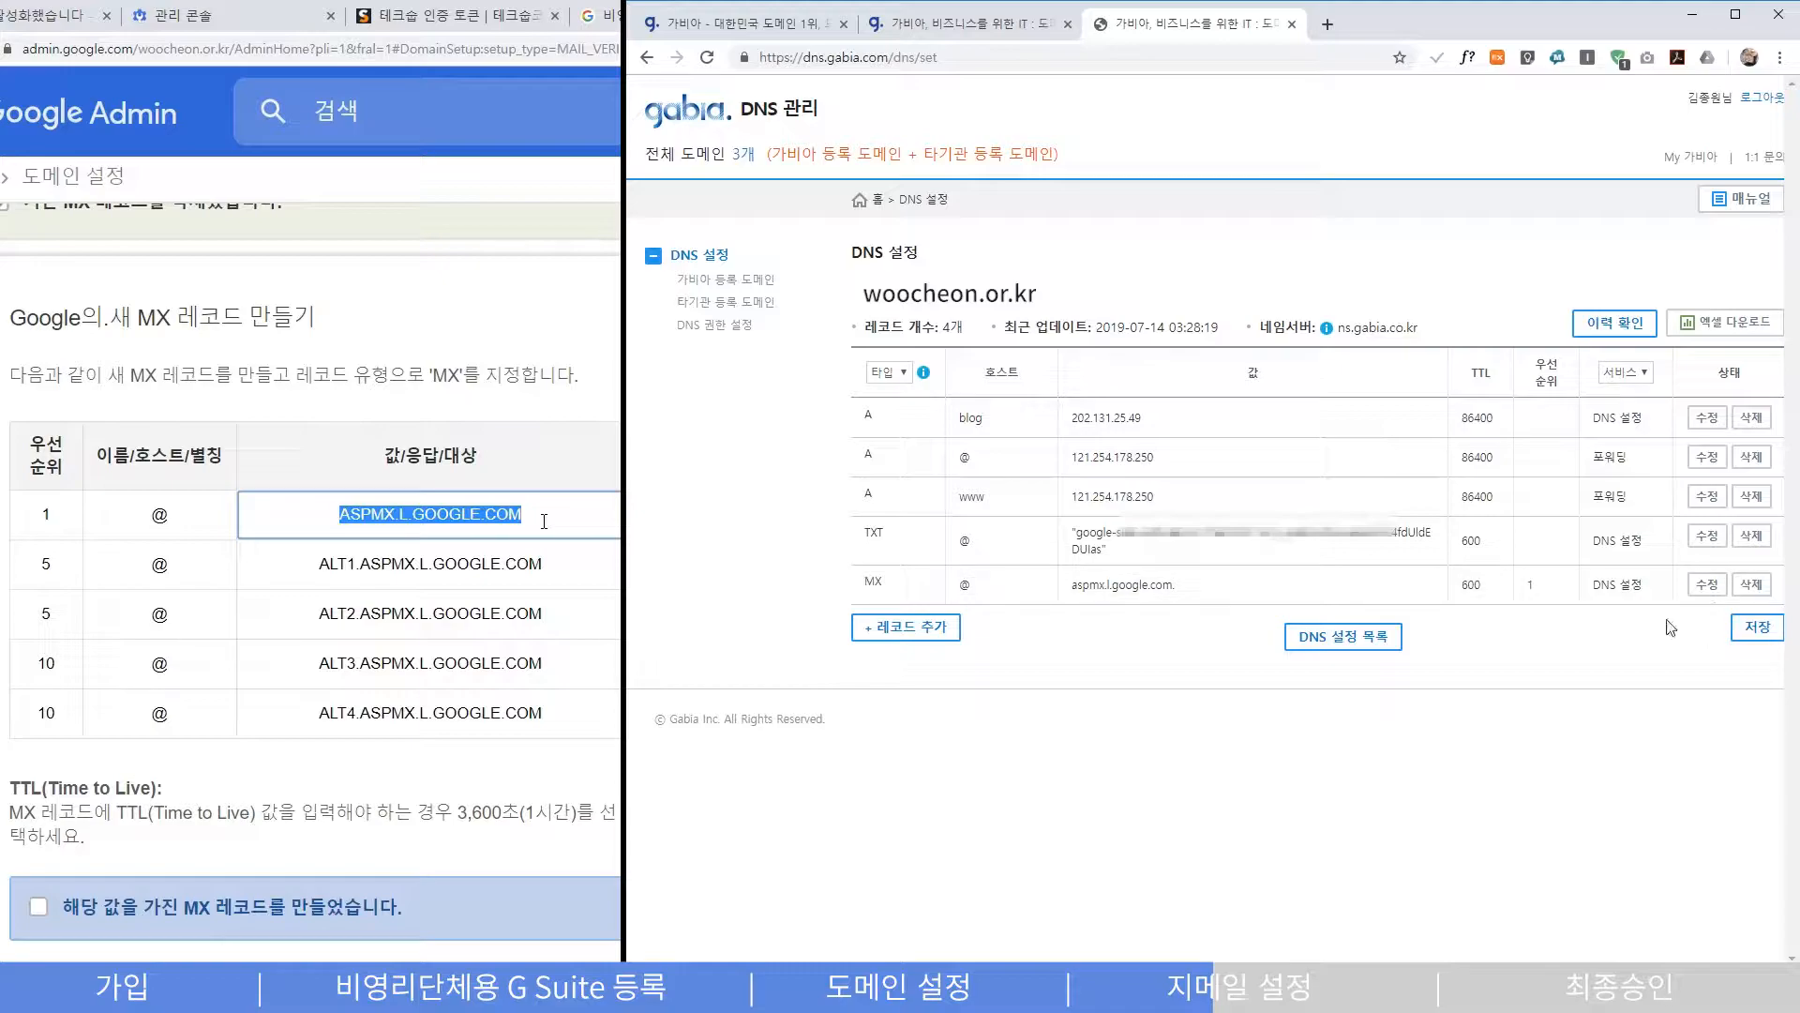
- Add an MX row with host @ for alt1.aspmx.l.google.com. with priority 5
click(882, 626)
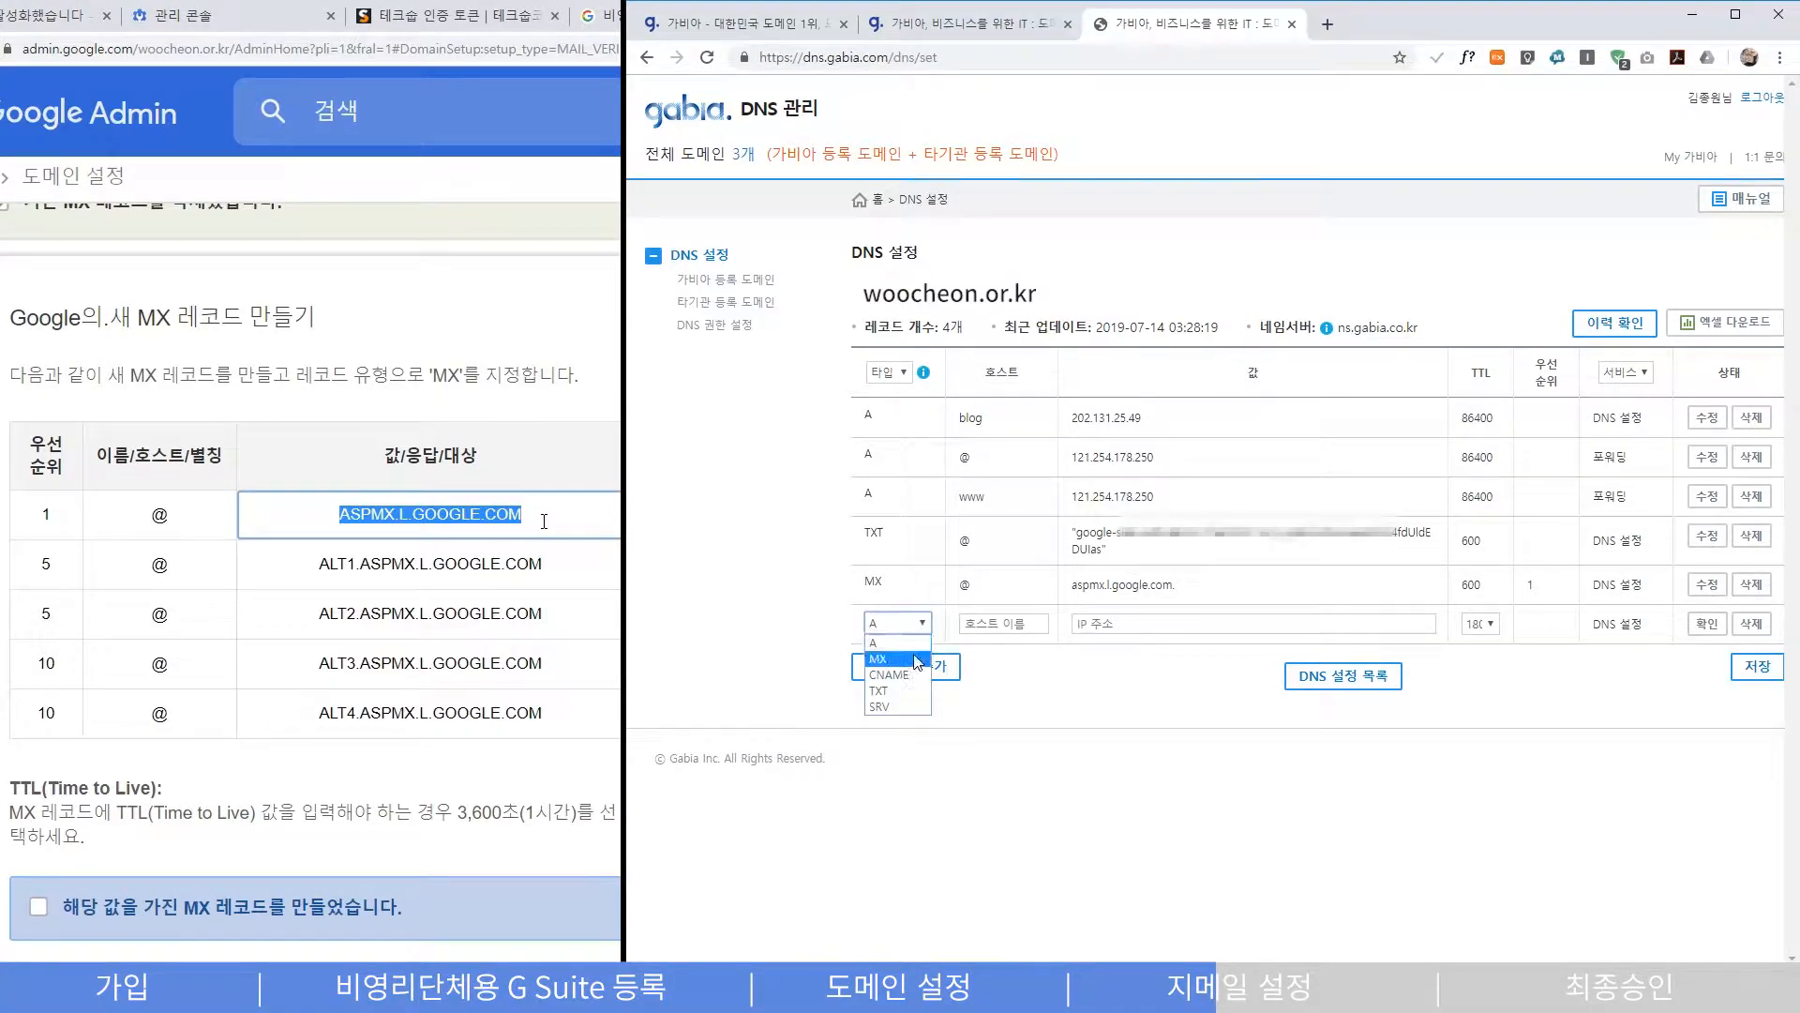
click(1425, 625)
text(alt1.aspmx.l.google.com)
click(1481, 624)
click(923, 625)
click(1016, 624)
text(@)
click(1133, 626)
text(alt1.aspmx.l.google.com.)
click(1706, 624)
click(882, 666)
click(897, 662)
- Add MX rows with host @ for ALT2 and ALT3, priorities 5 and 10
click(1003, 663)
text(@)
text(alt2.aspmx.l.google.com.)
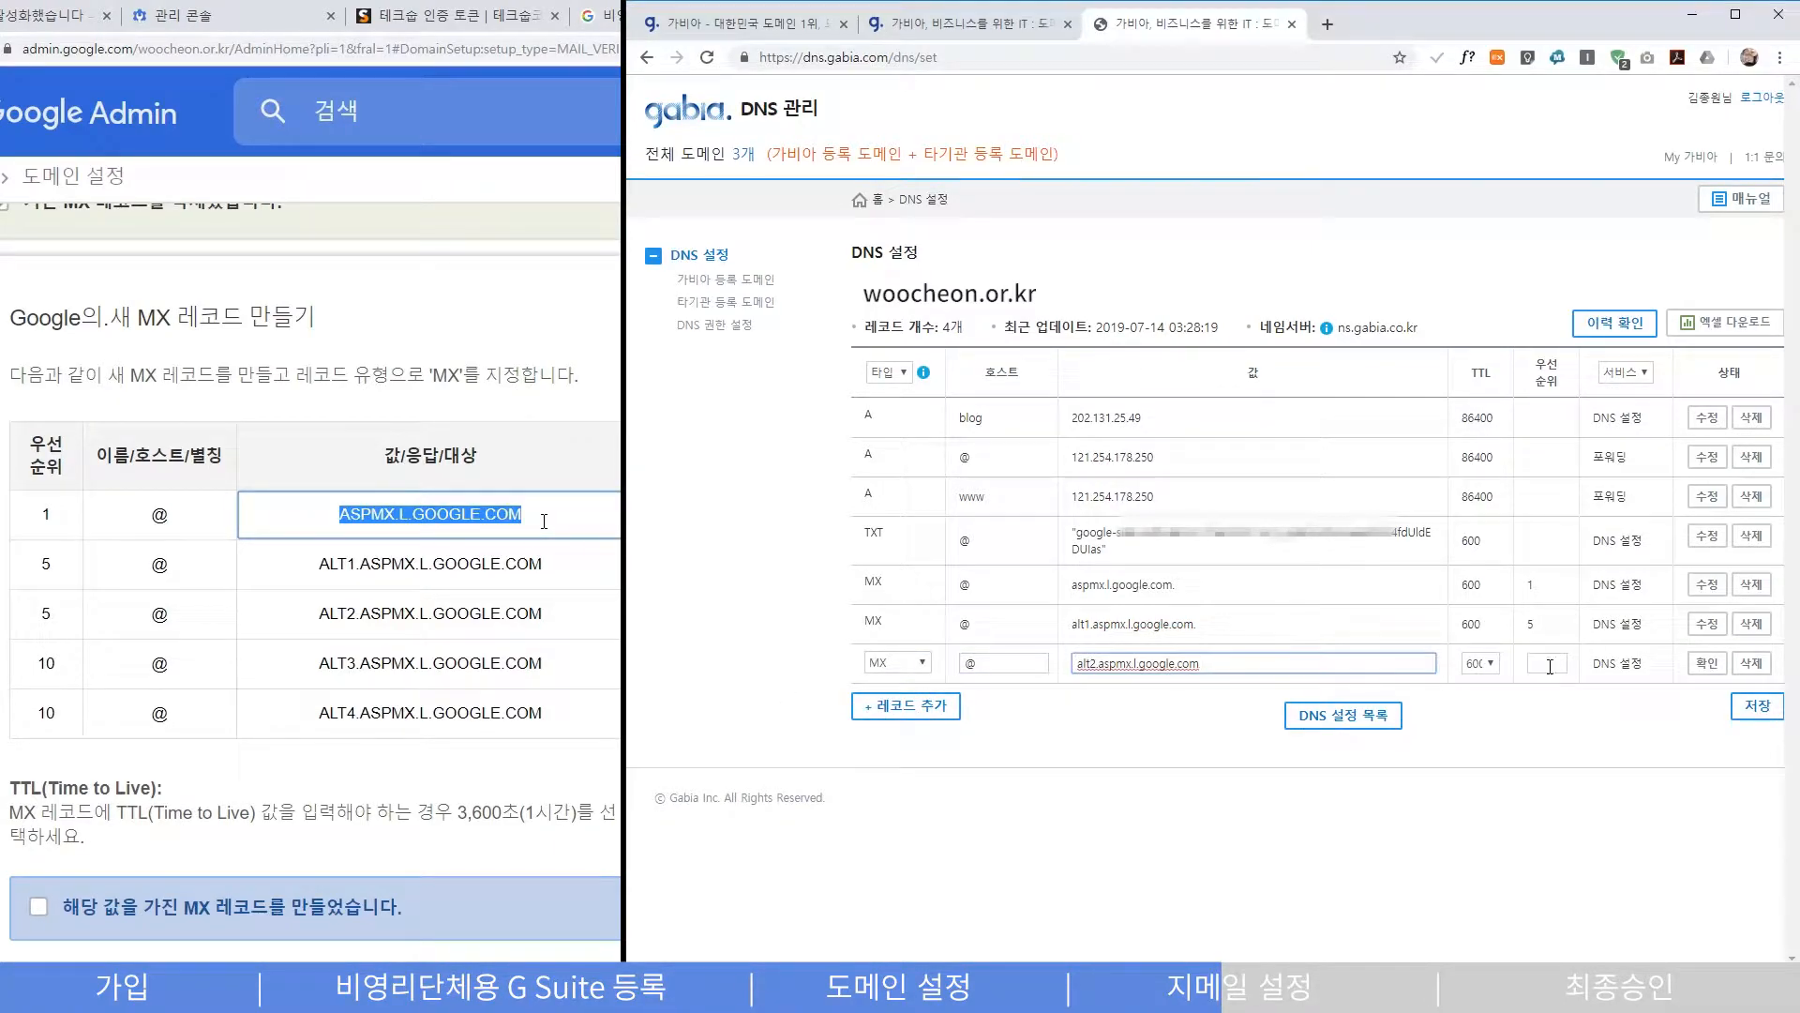
text(5)
click(1706, 663)
click(906, 706)
text(@)
text(alt3.aspmx.l.google.com.)
click(1545, 703)
text(10)
click(1706, 702)
- Add the ALT4 MX row with priority 10, save all records, and tick MX-records-created
click(905, 746)
text(@)
text(alt4.aspmx.l.google.com.)
text(10)
click(1707, 741)
click(1757, 784)
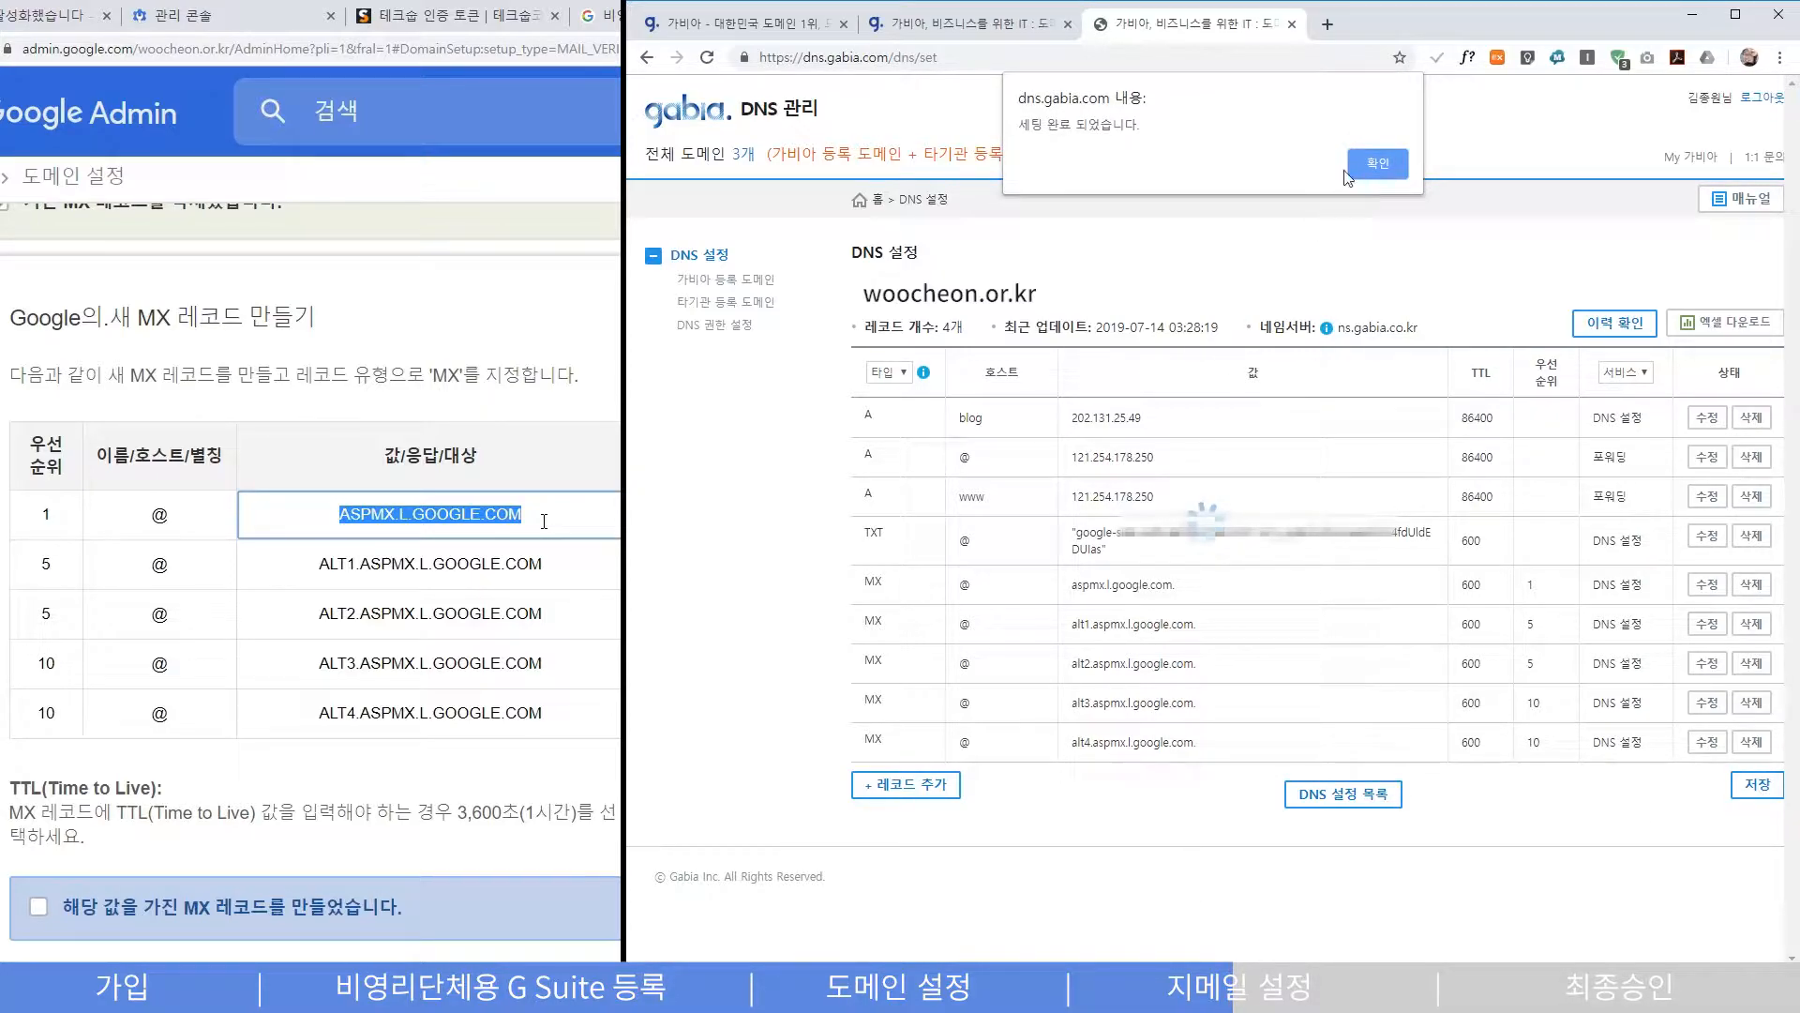
click(1356, 162)
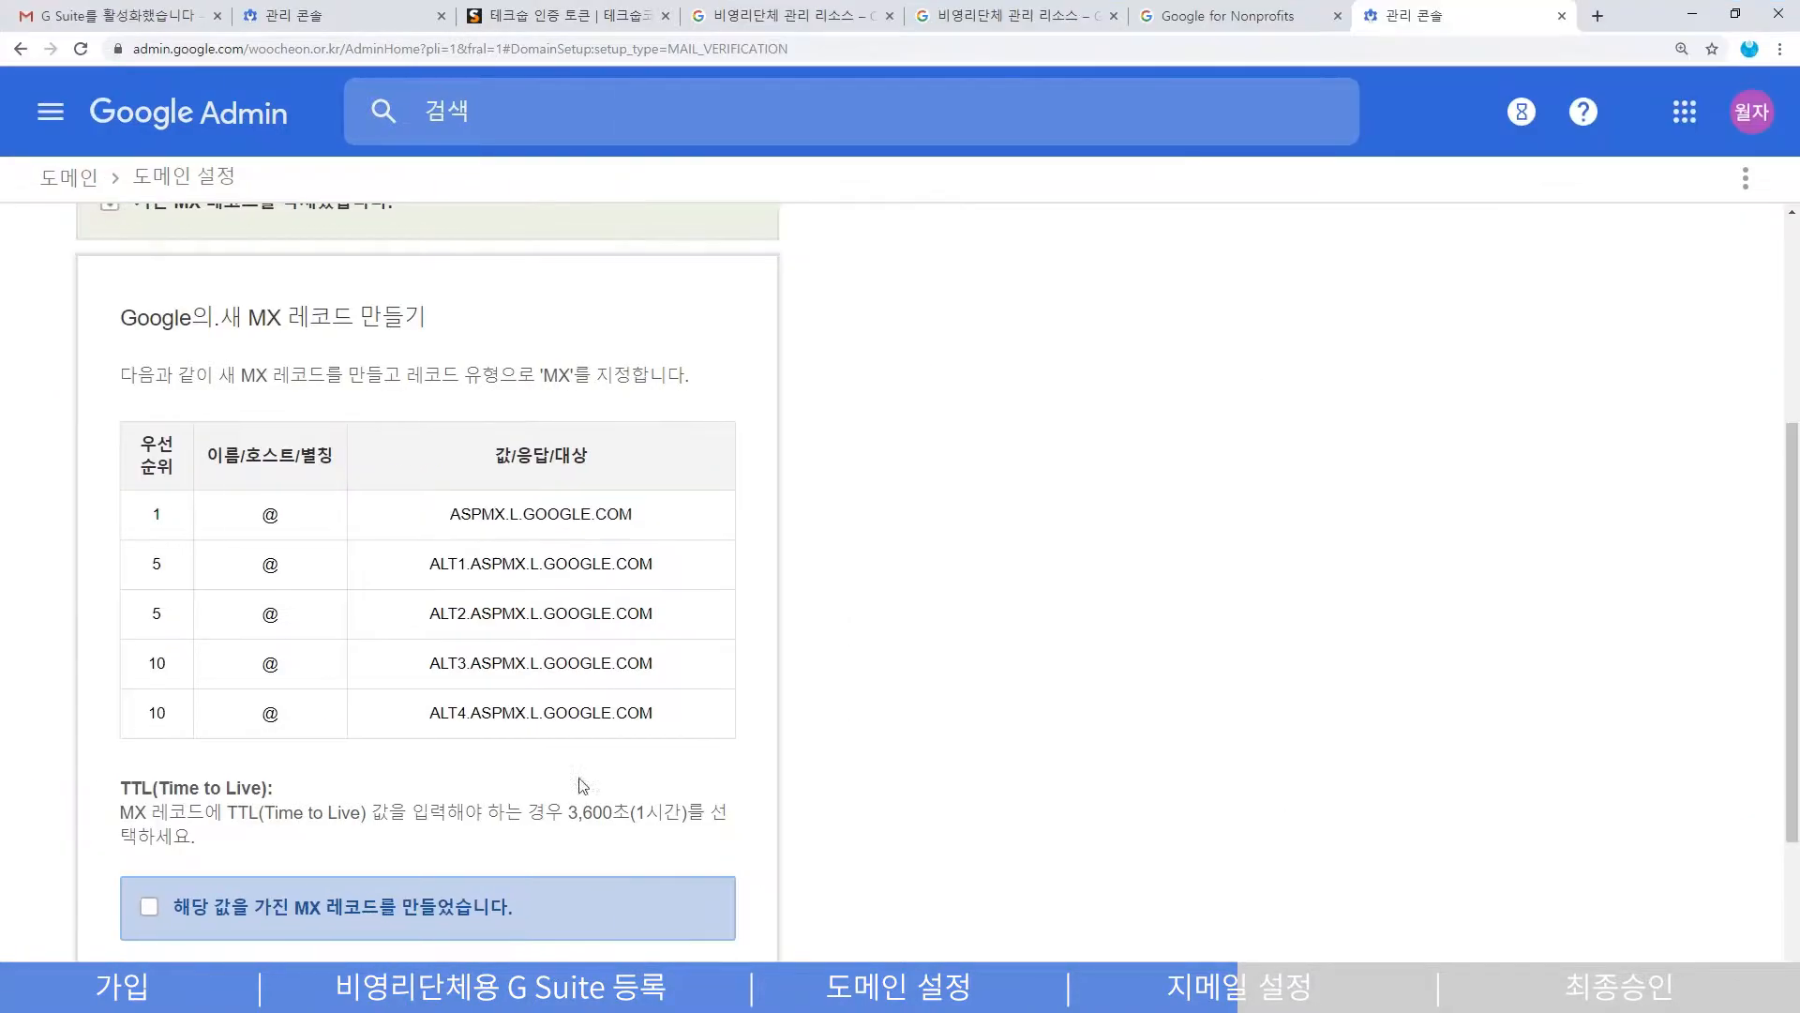
click(150, 906)
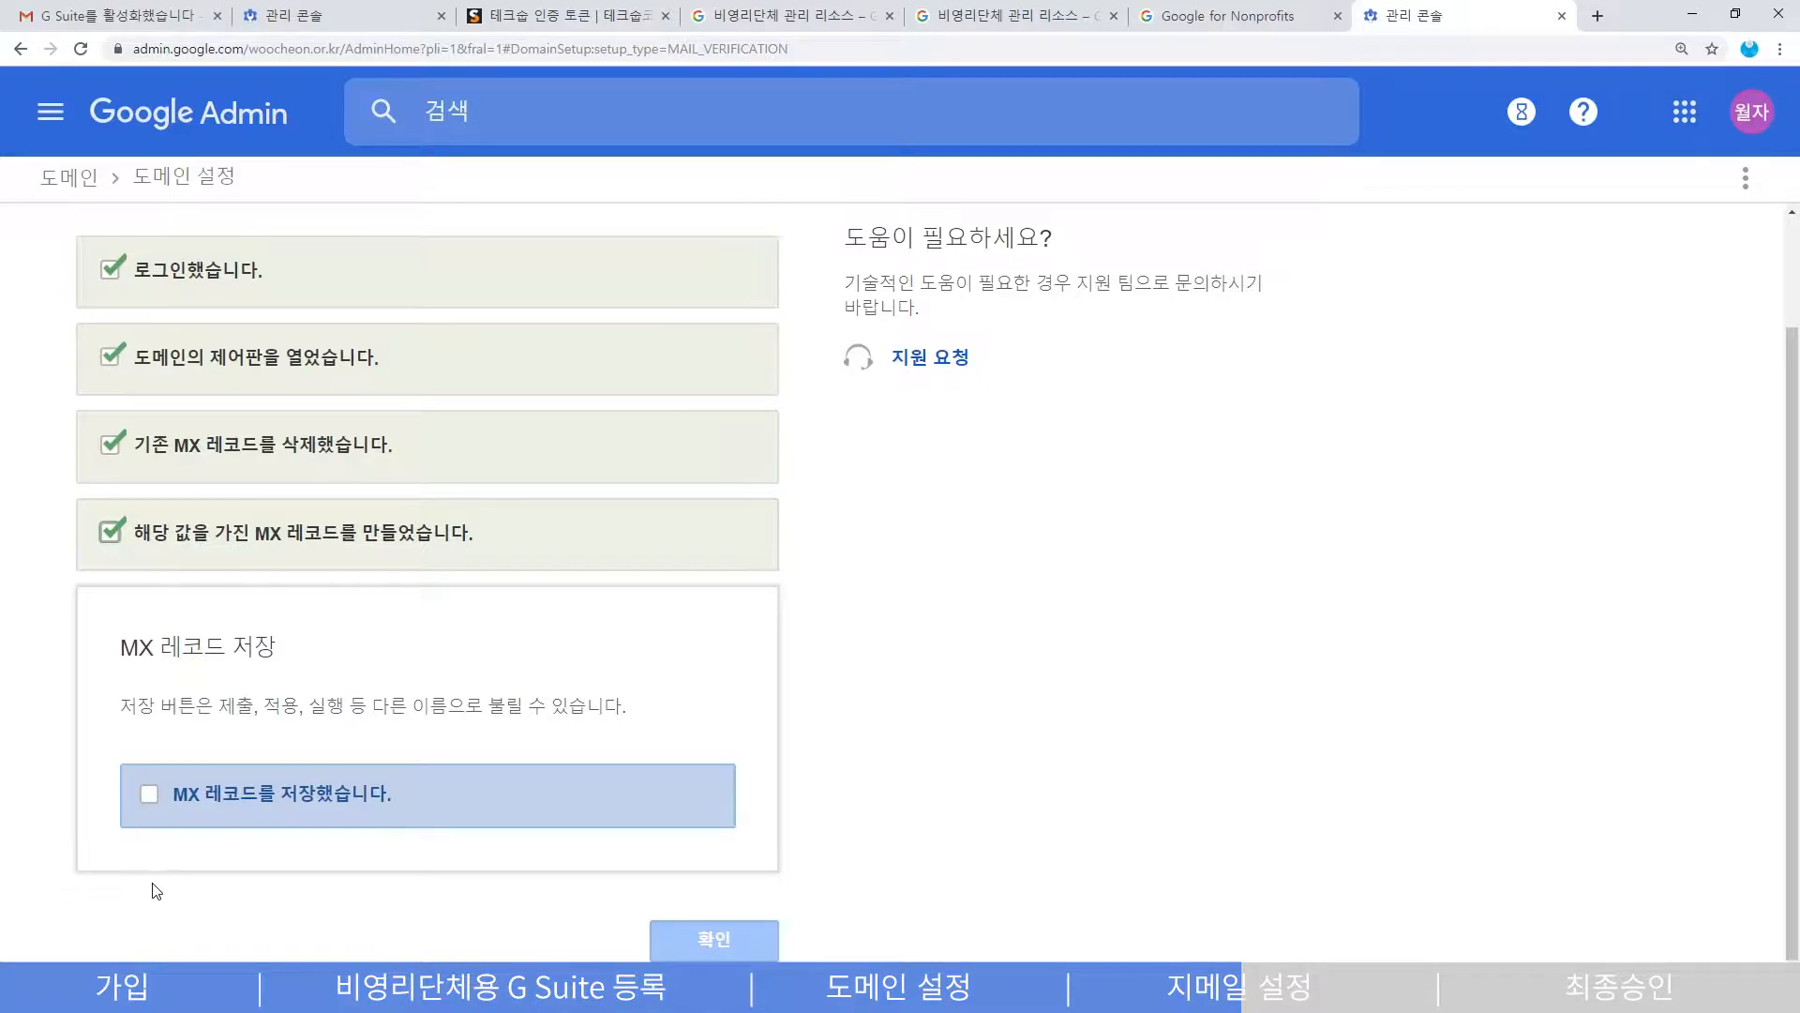
- Tick 'MX 레코드를 저장했습니다.' and confirm with 확인 so Google verifies Gmail mail routing
click(144, 812)
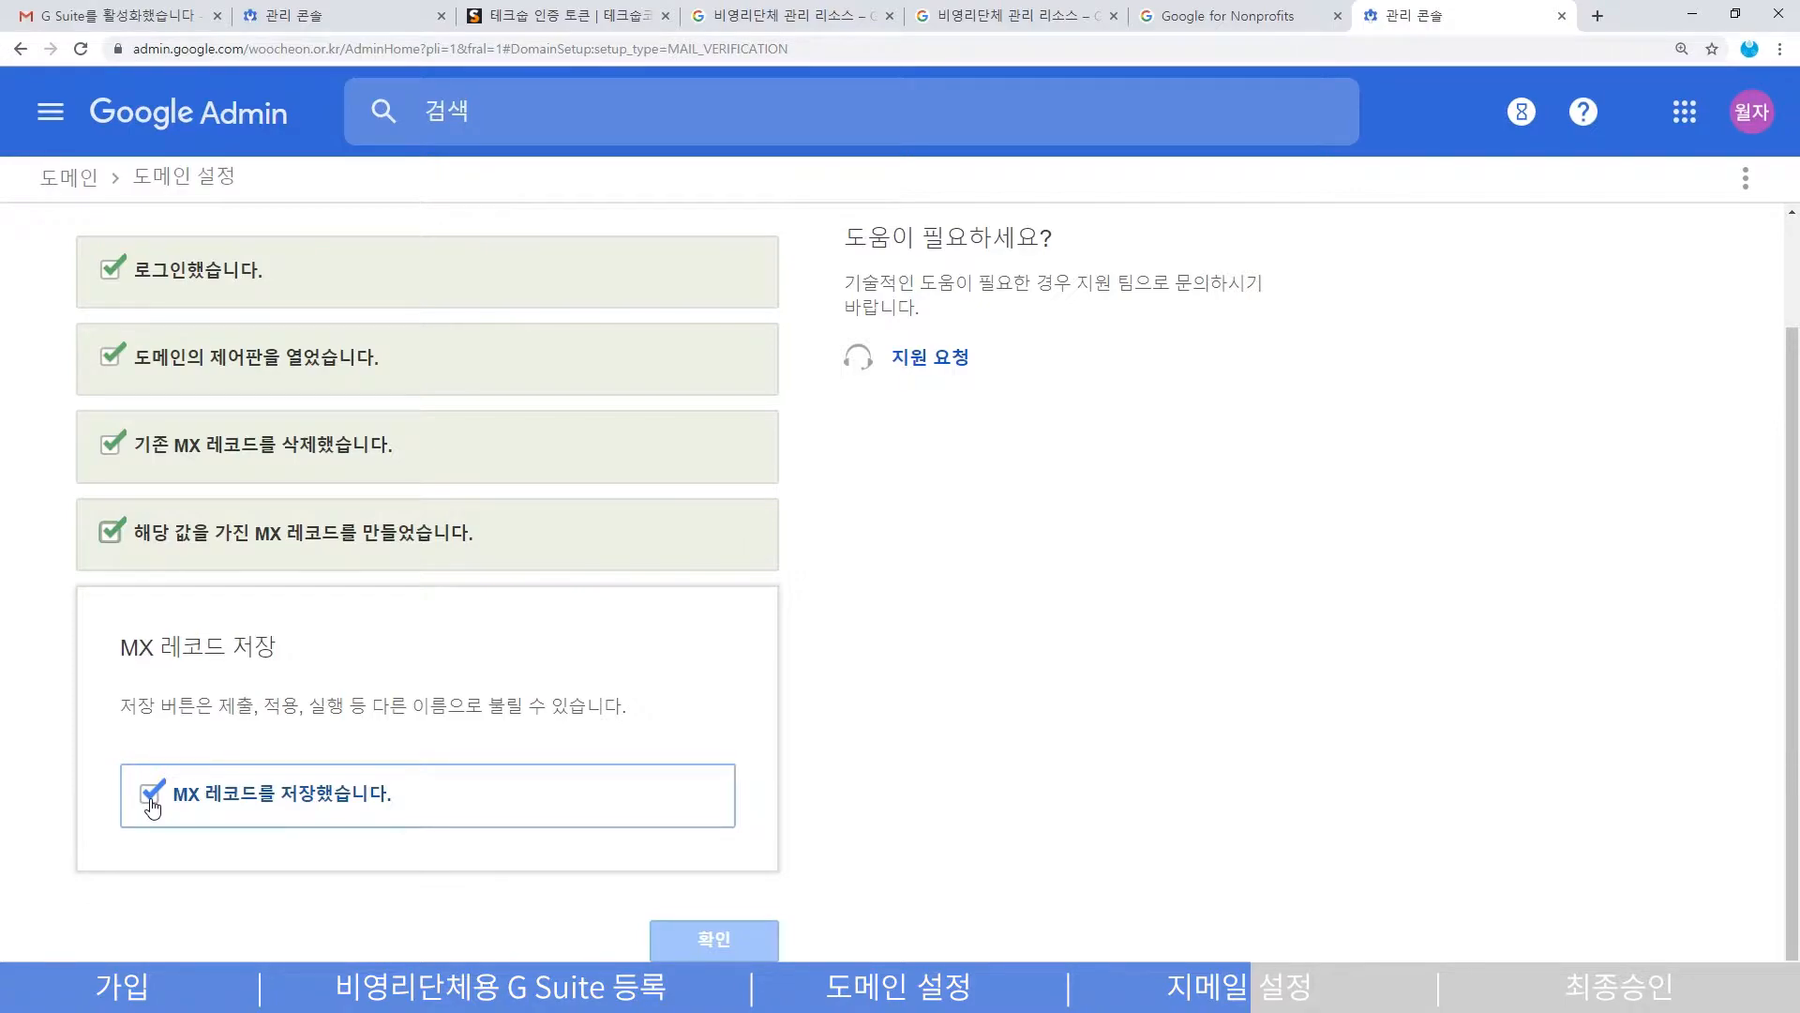
click(153, 806)
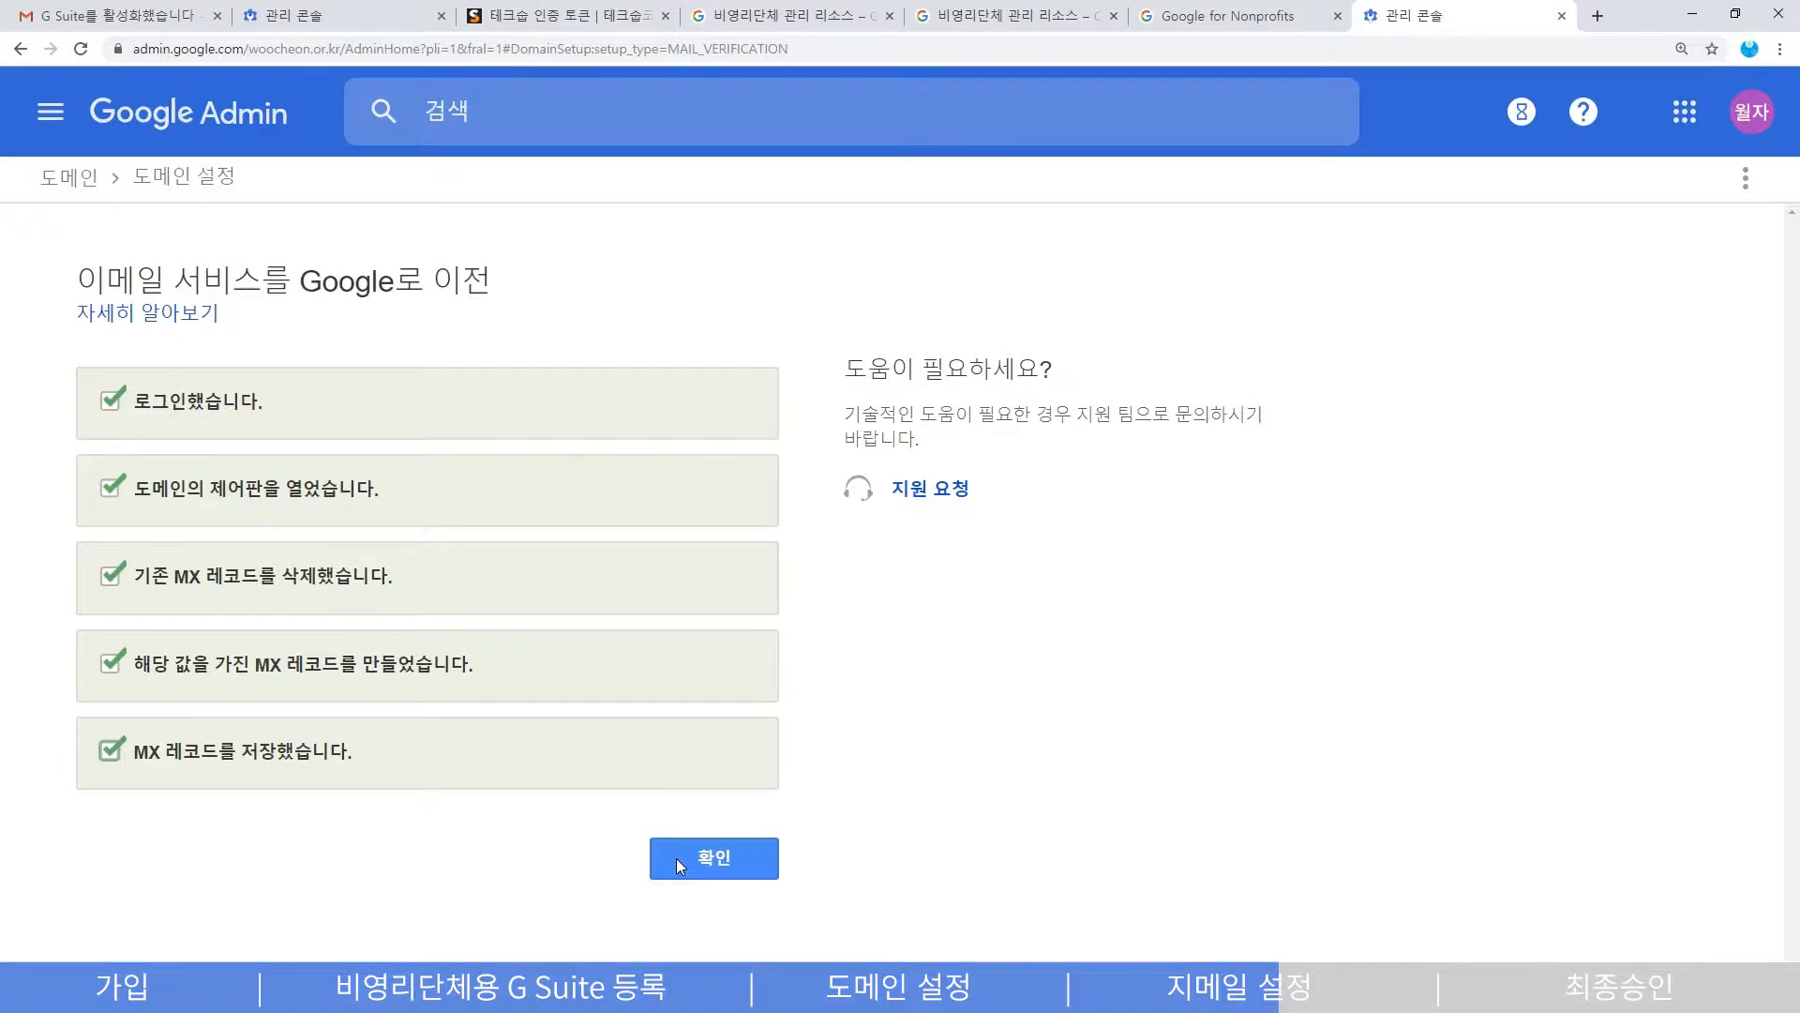
click(677, 859)
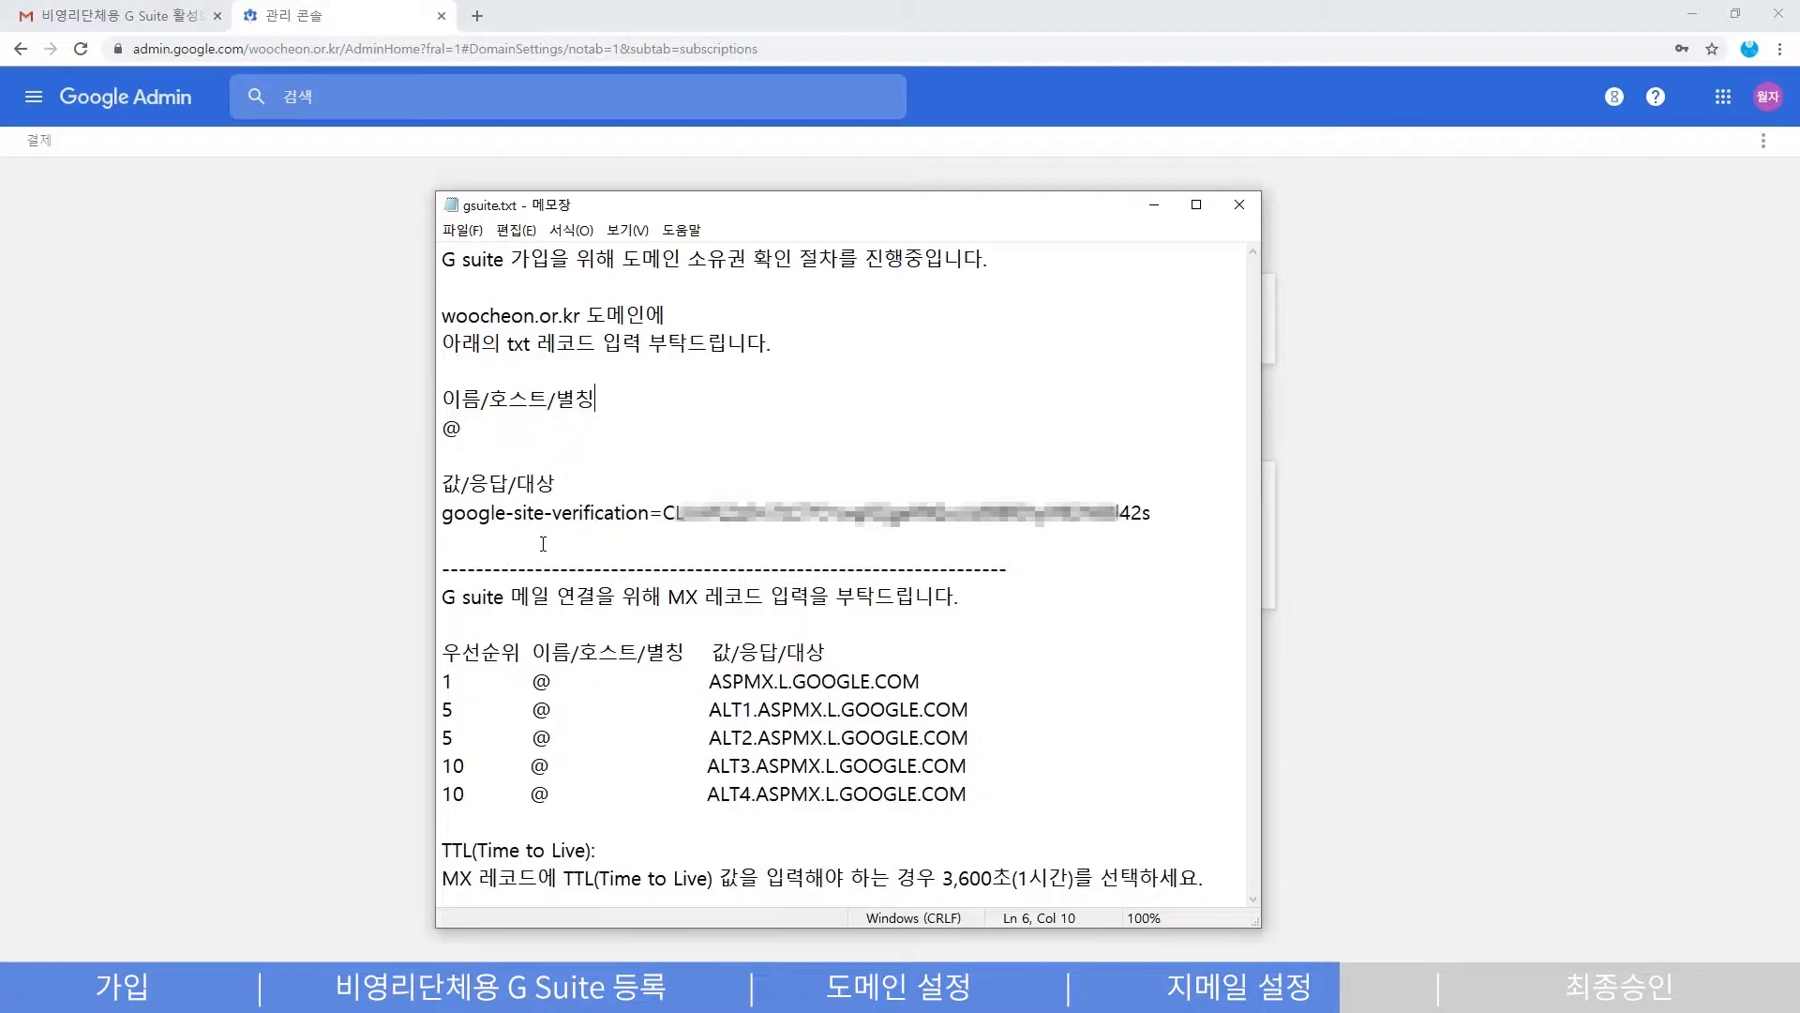
- Review gsuite.txt by highlighting the TXT record request, verification phrase and google-site-verification value
drag(456, 351, 784, 343)
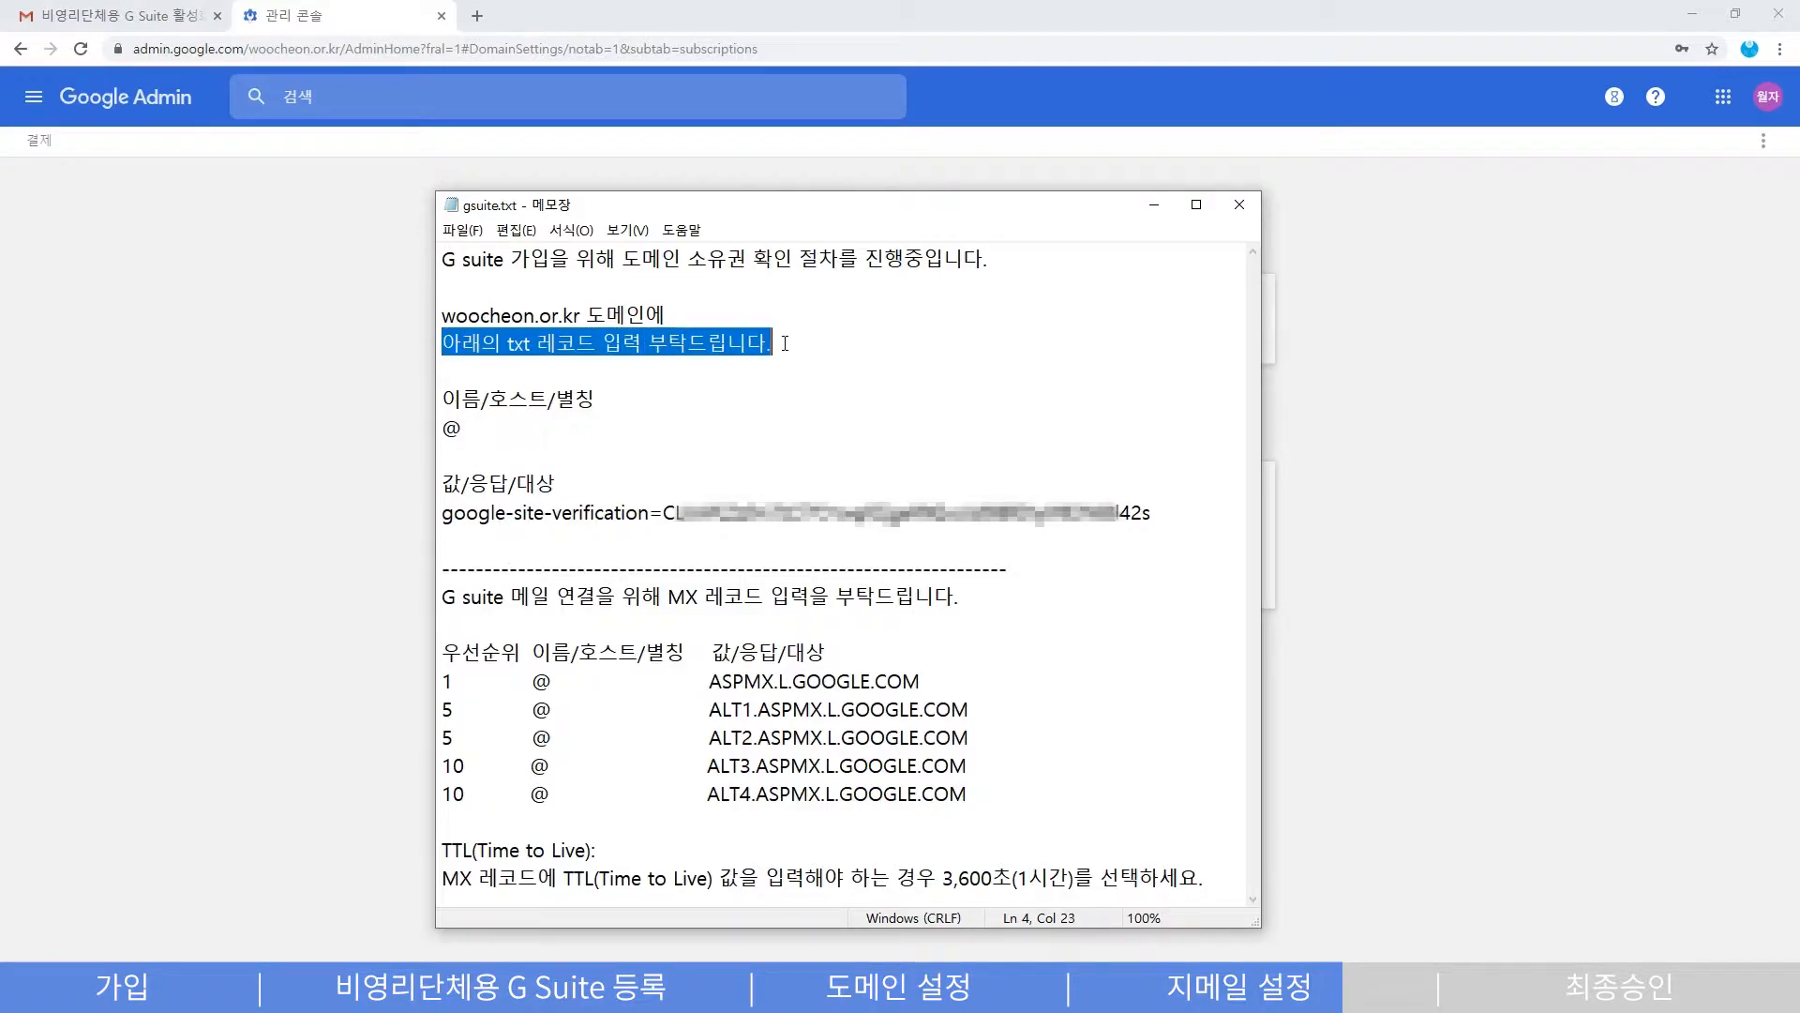
click(799, 343)
drag(615, 261, 820, 262)
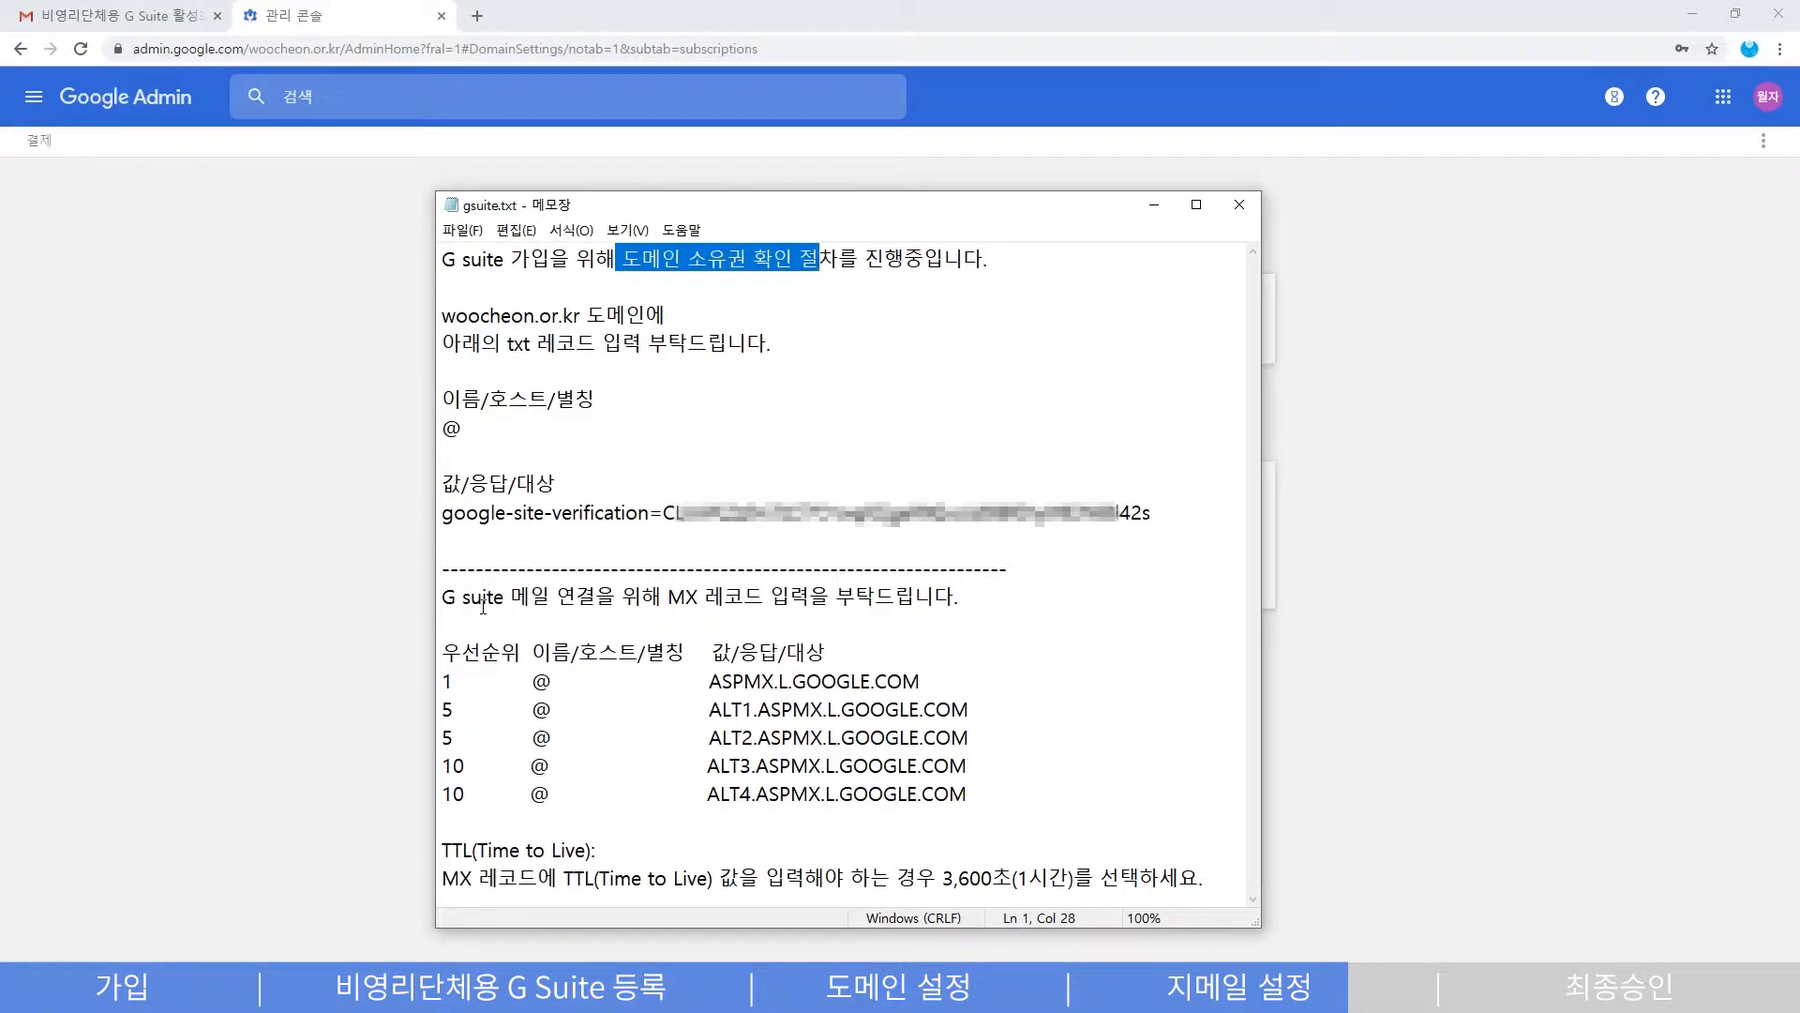
drag(510, 598, 808, 597)
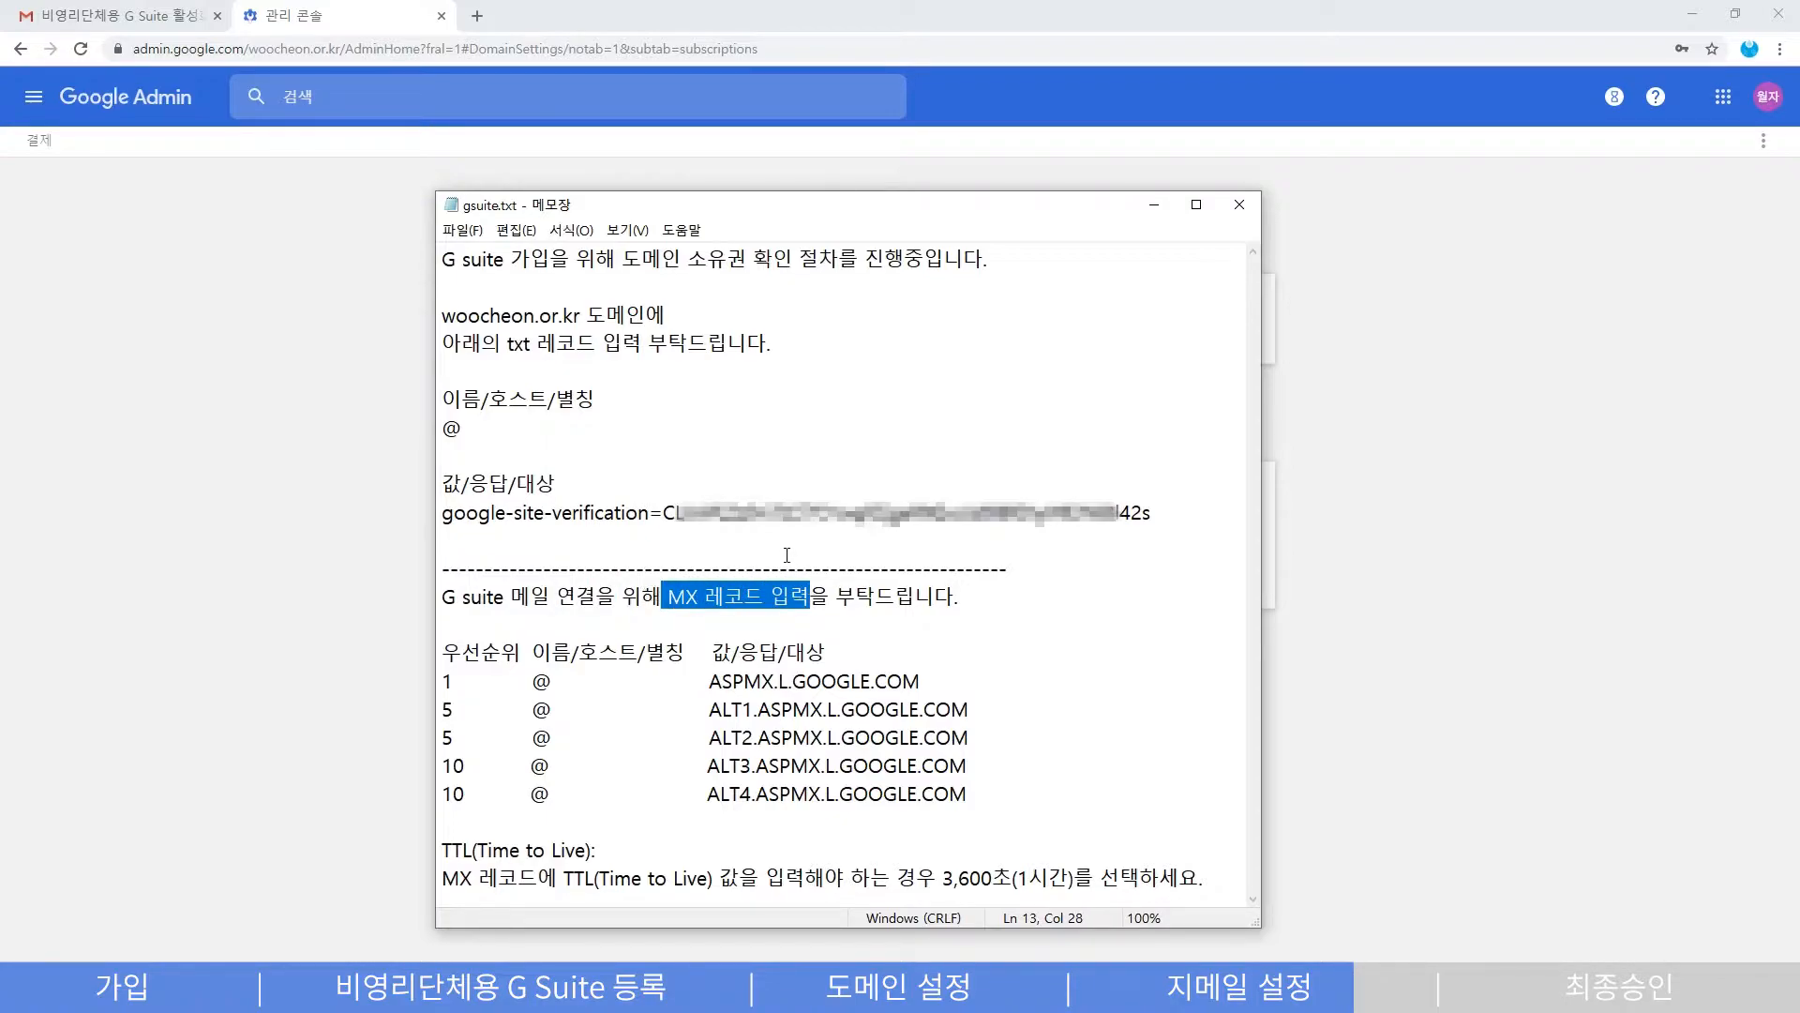
click(787, 556)
drag(462, 342, 768, 342)
drag(444, 513, 1155, 506)
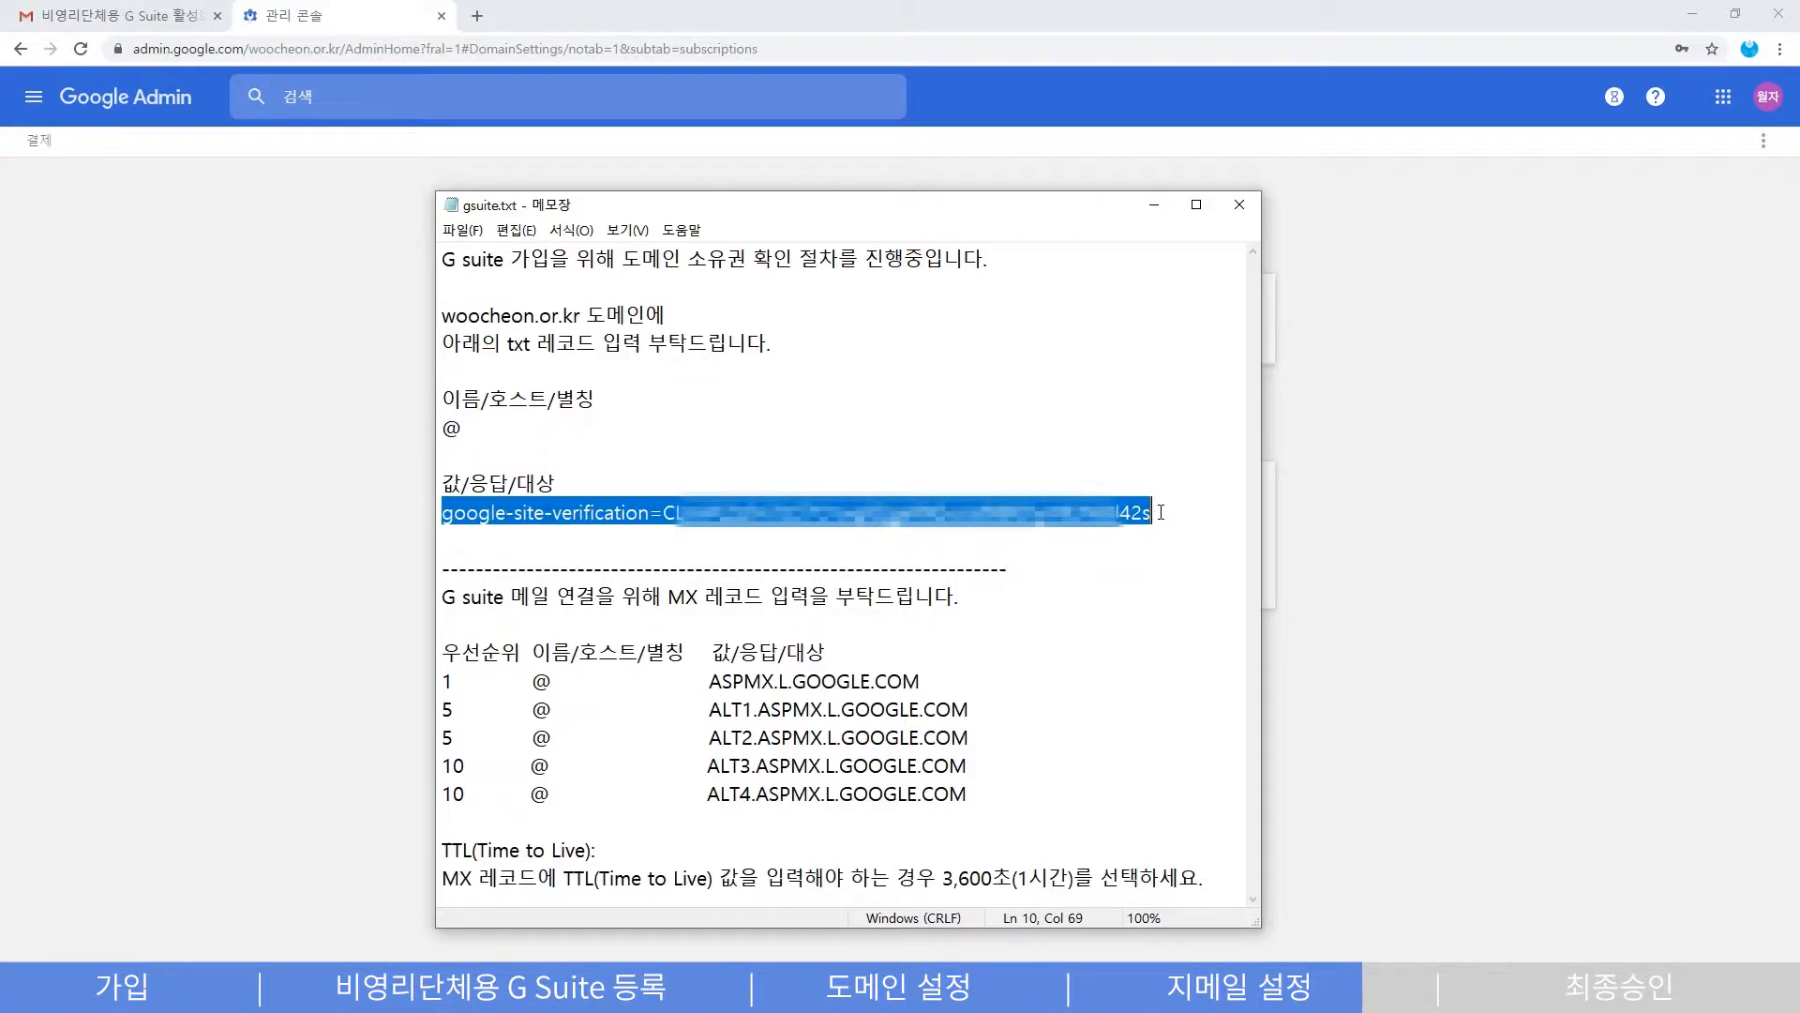
click(1161, 512)
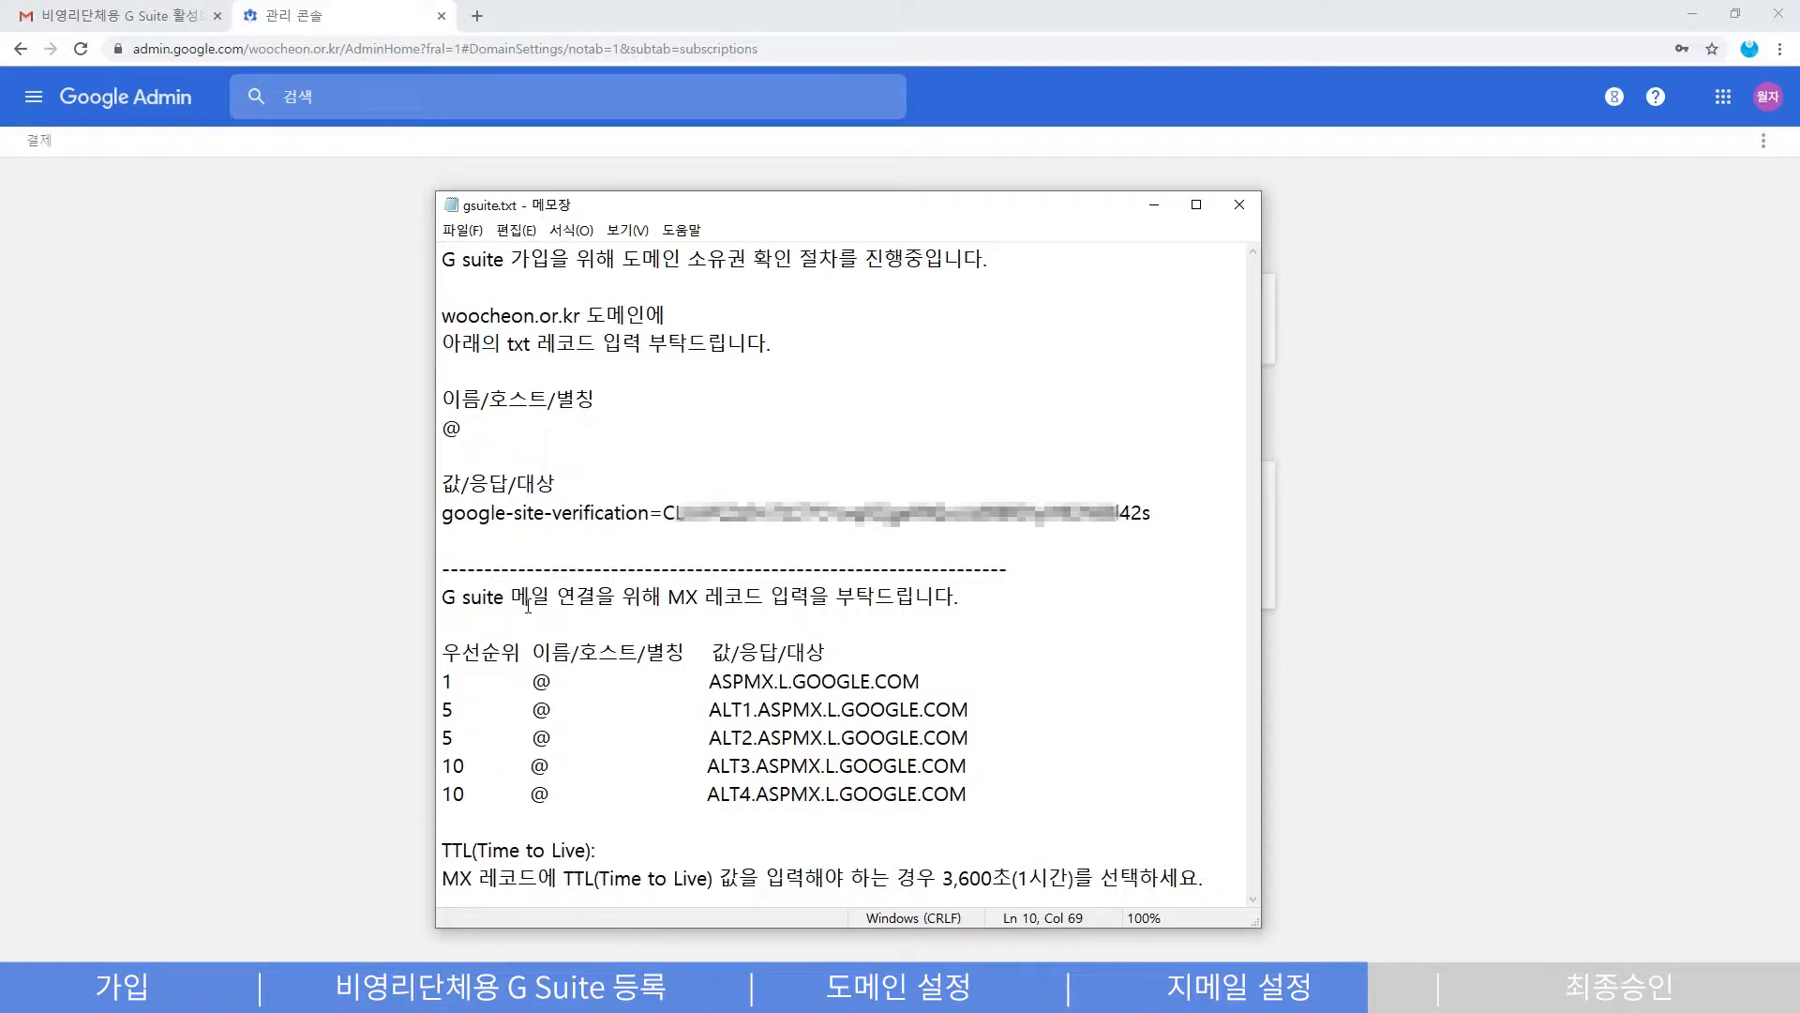
- Highlight the MX record request and the whole MX records section in gsuite.txt
drag(510, 597, 785, 605)
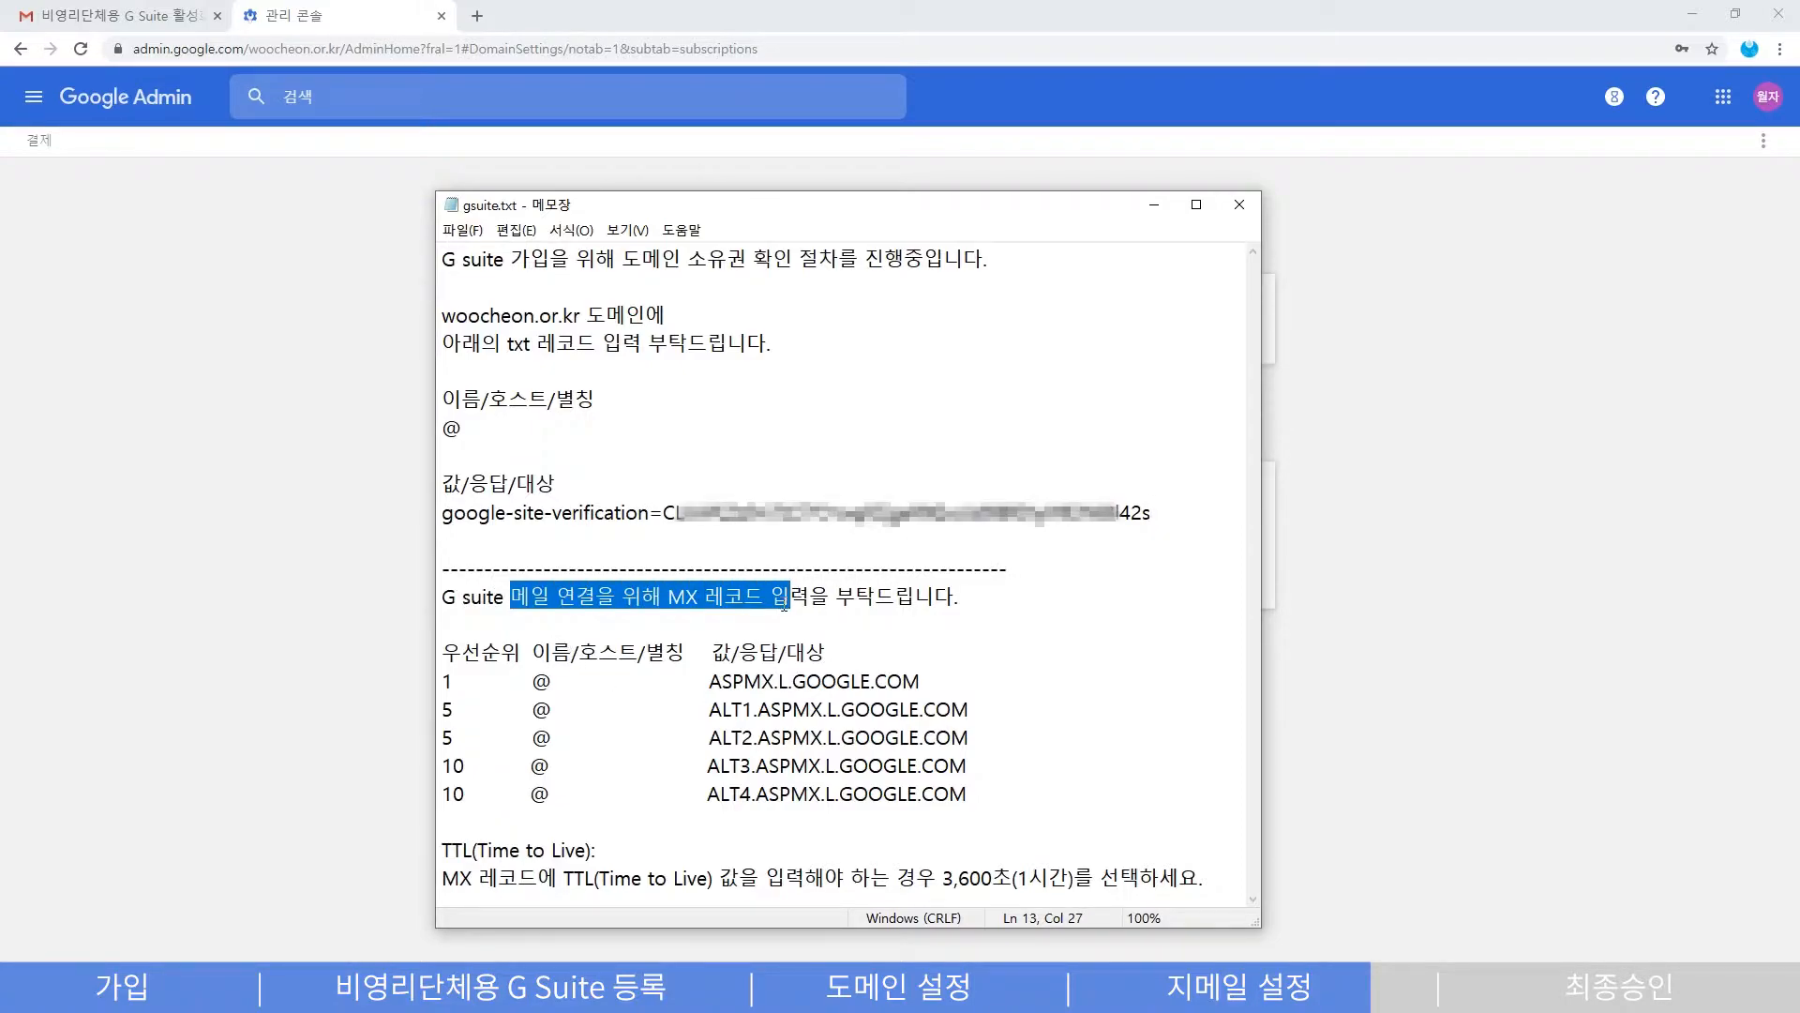
click(758, 617)
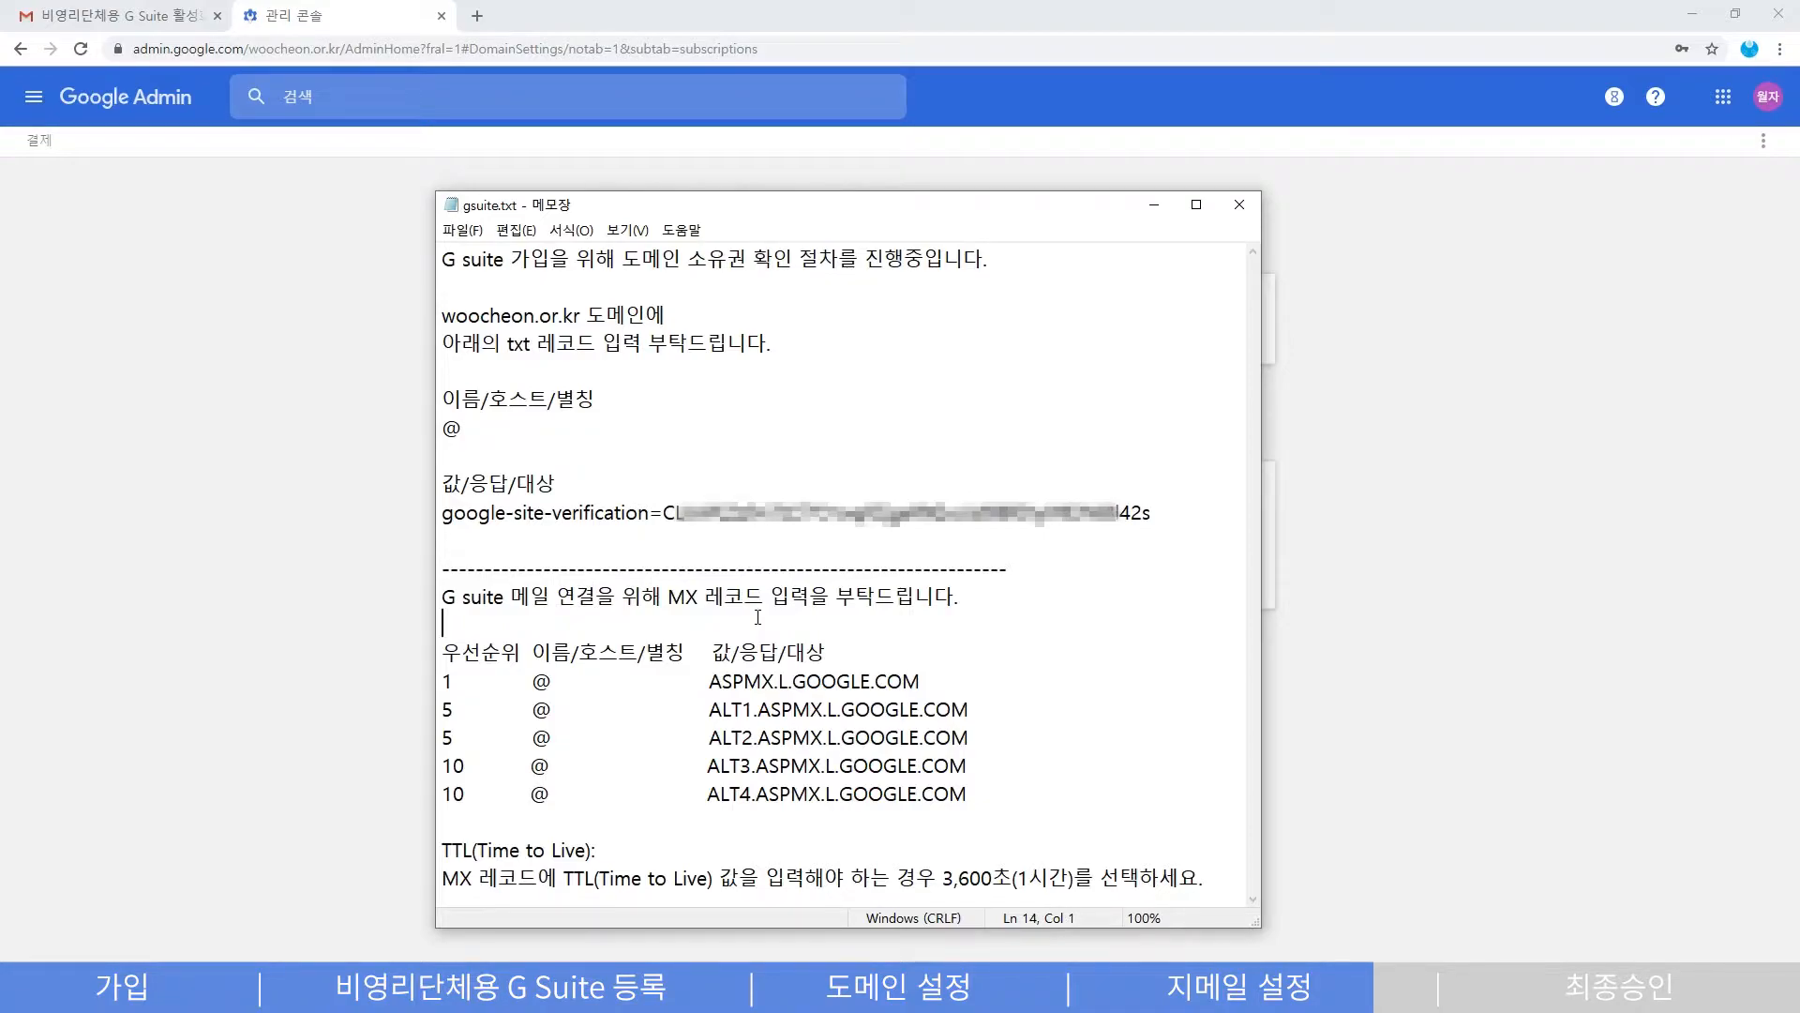
drag(442, 598, 1219, 871)
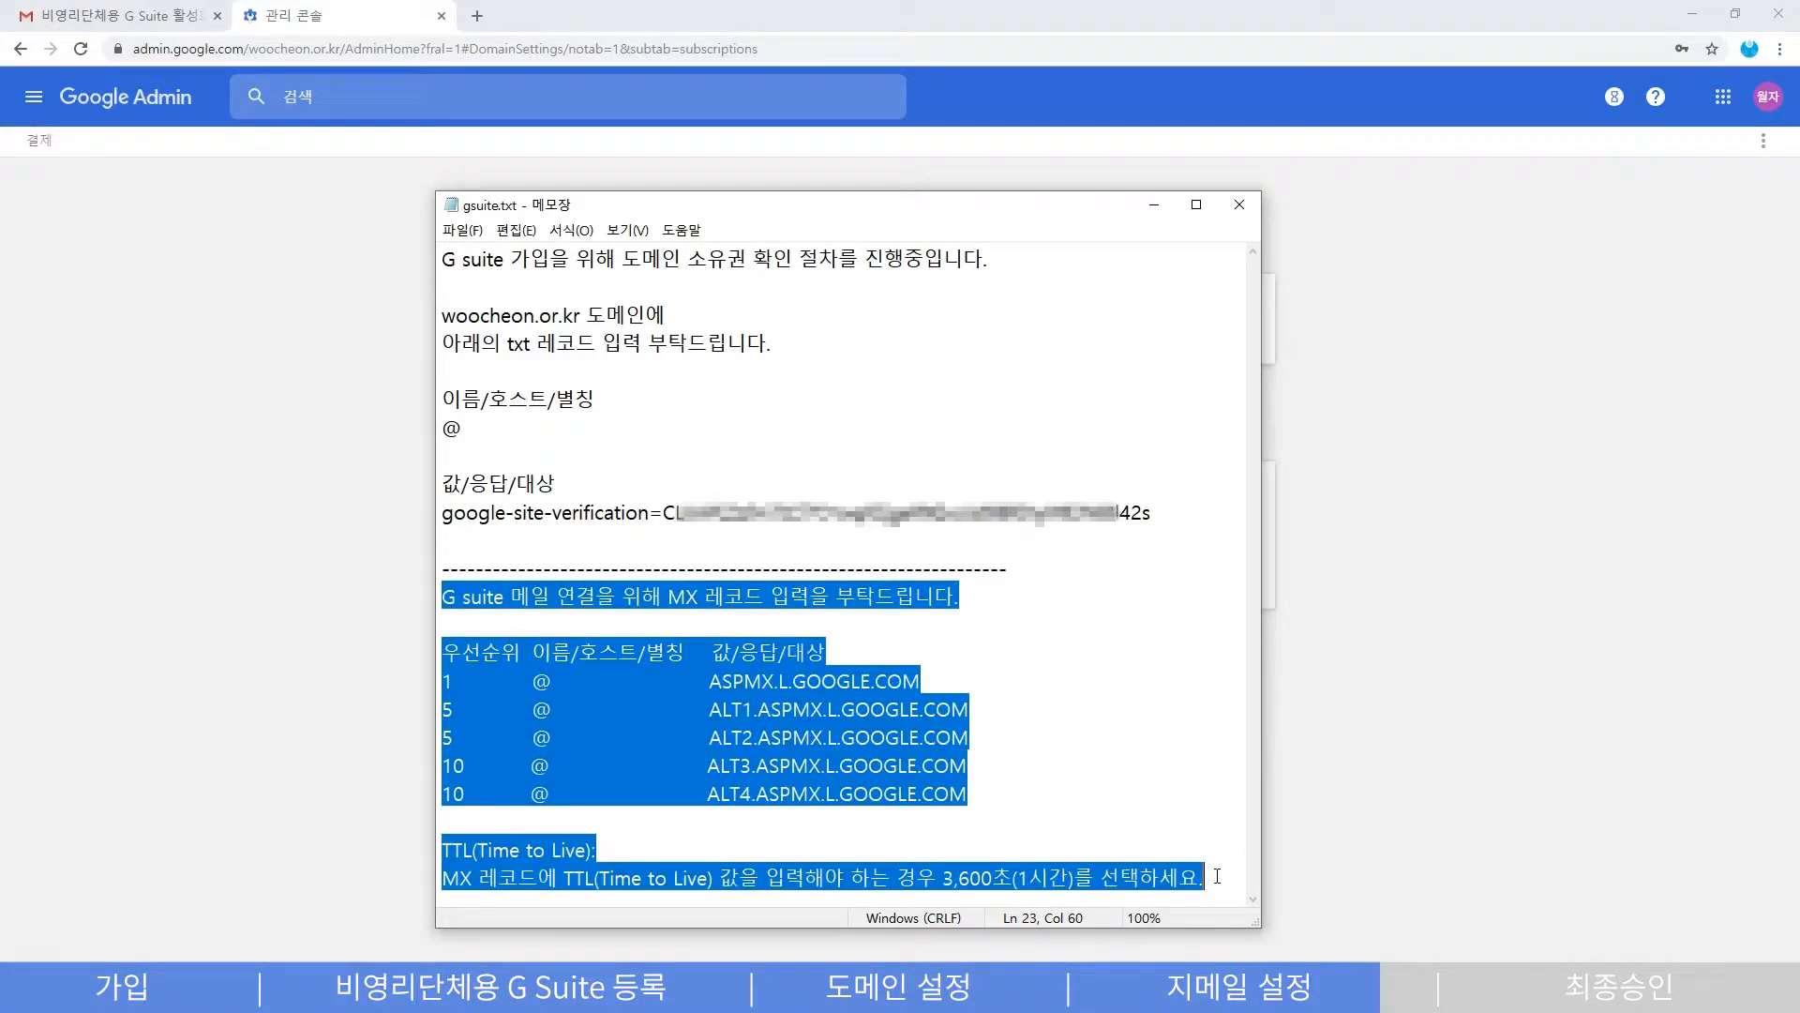
click(1161, 828)
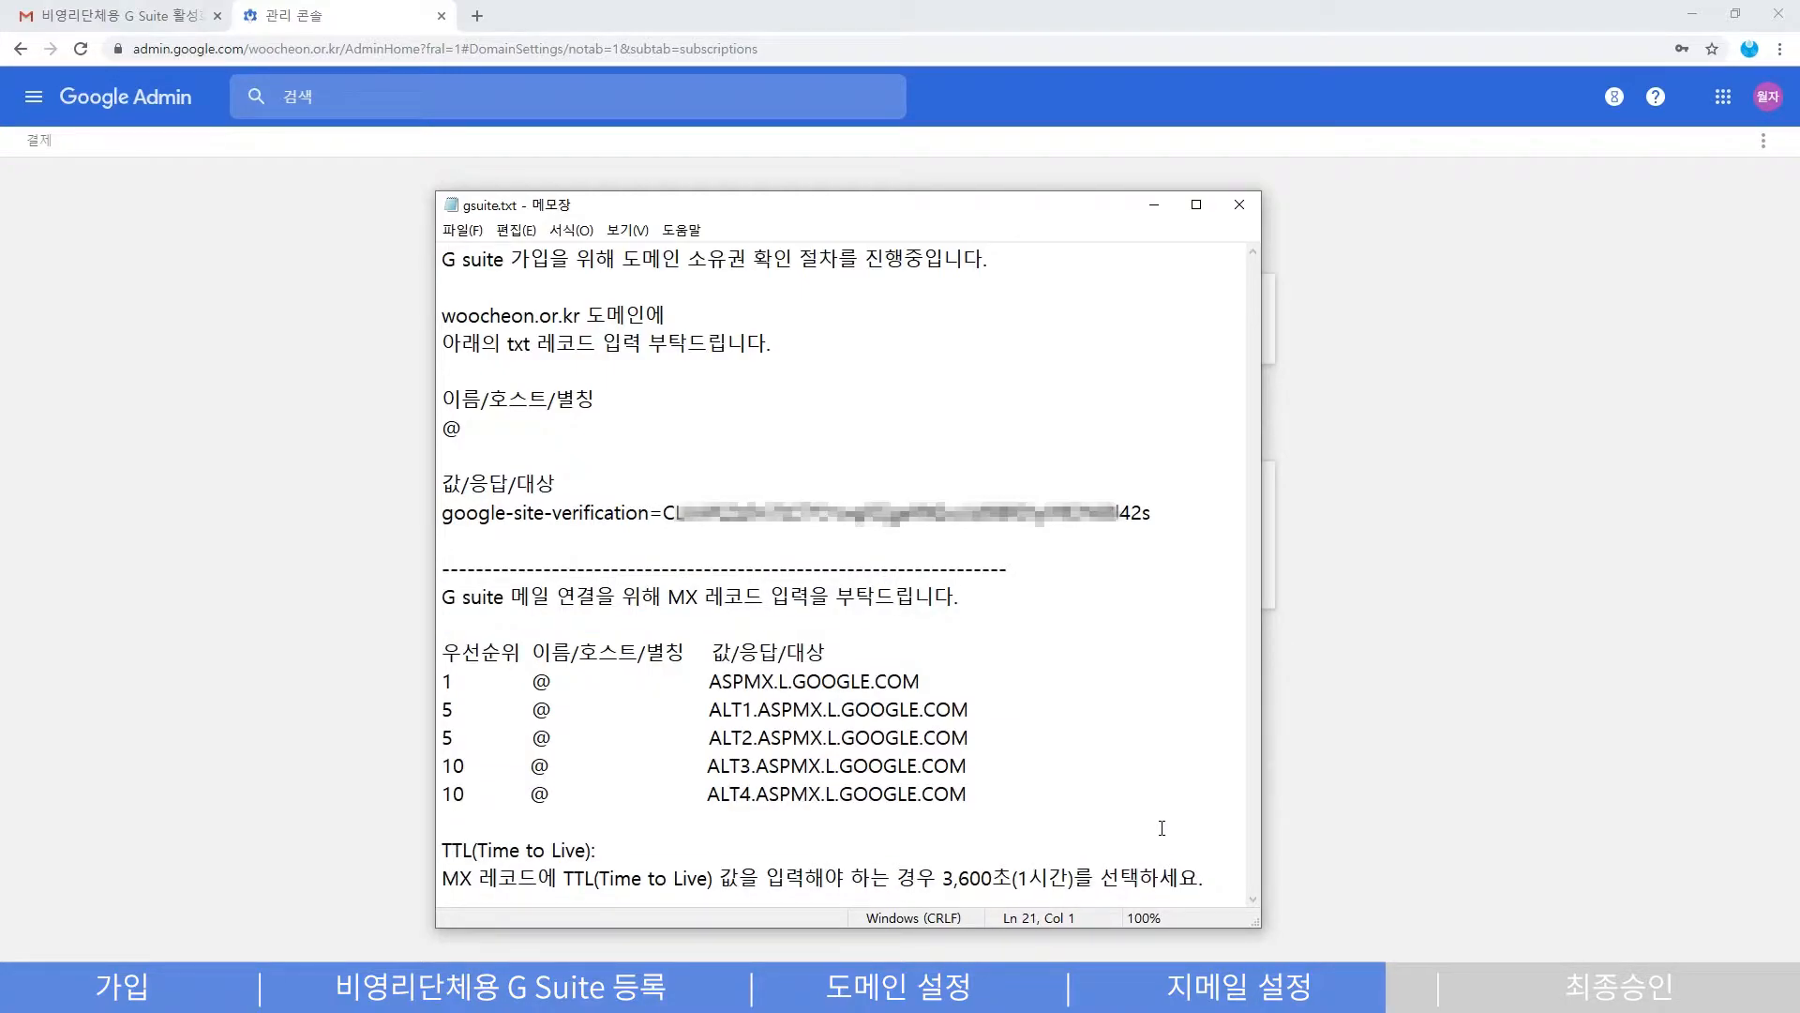
- Insert 'gmail ' before MX on line 13, then review the edited request and MX table
click(670, 597)
text(gmail)
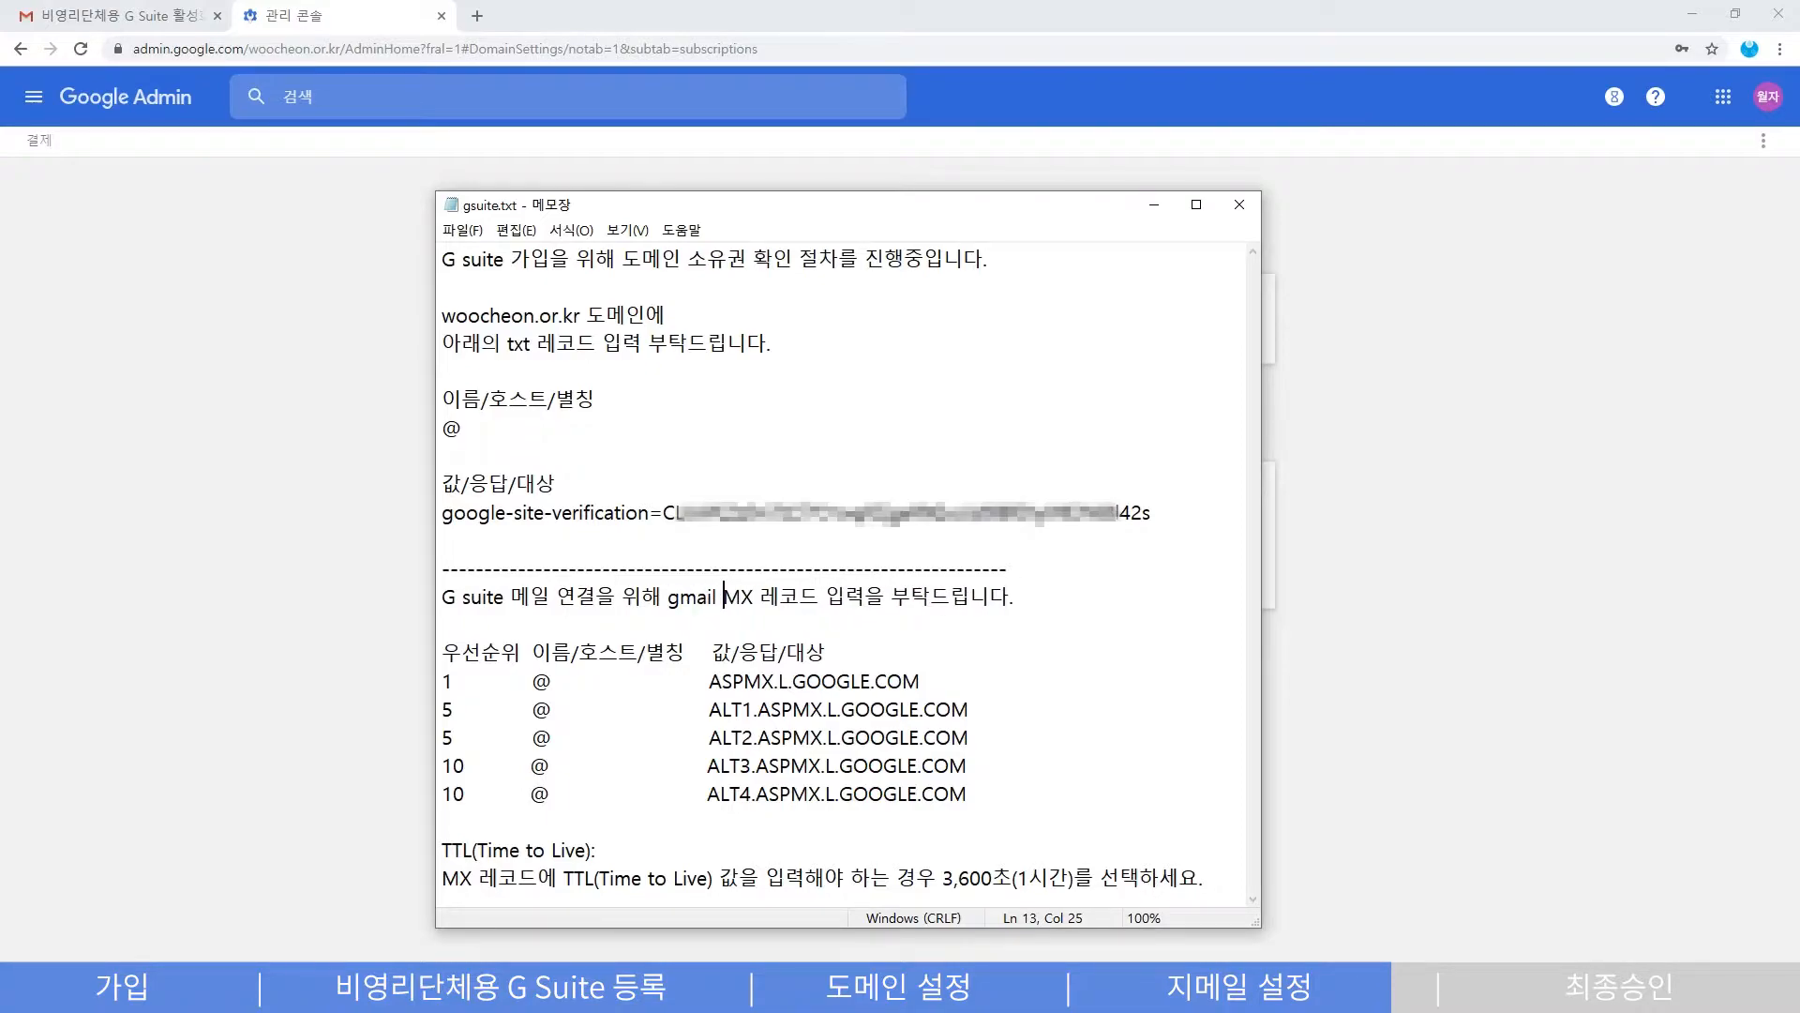
drag(668, 601, 869, 600)
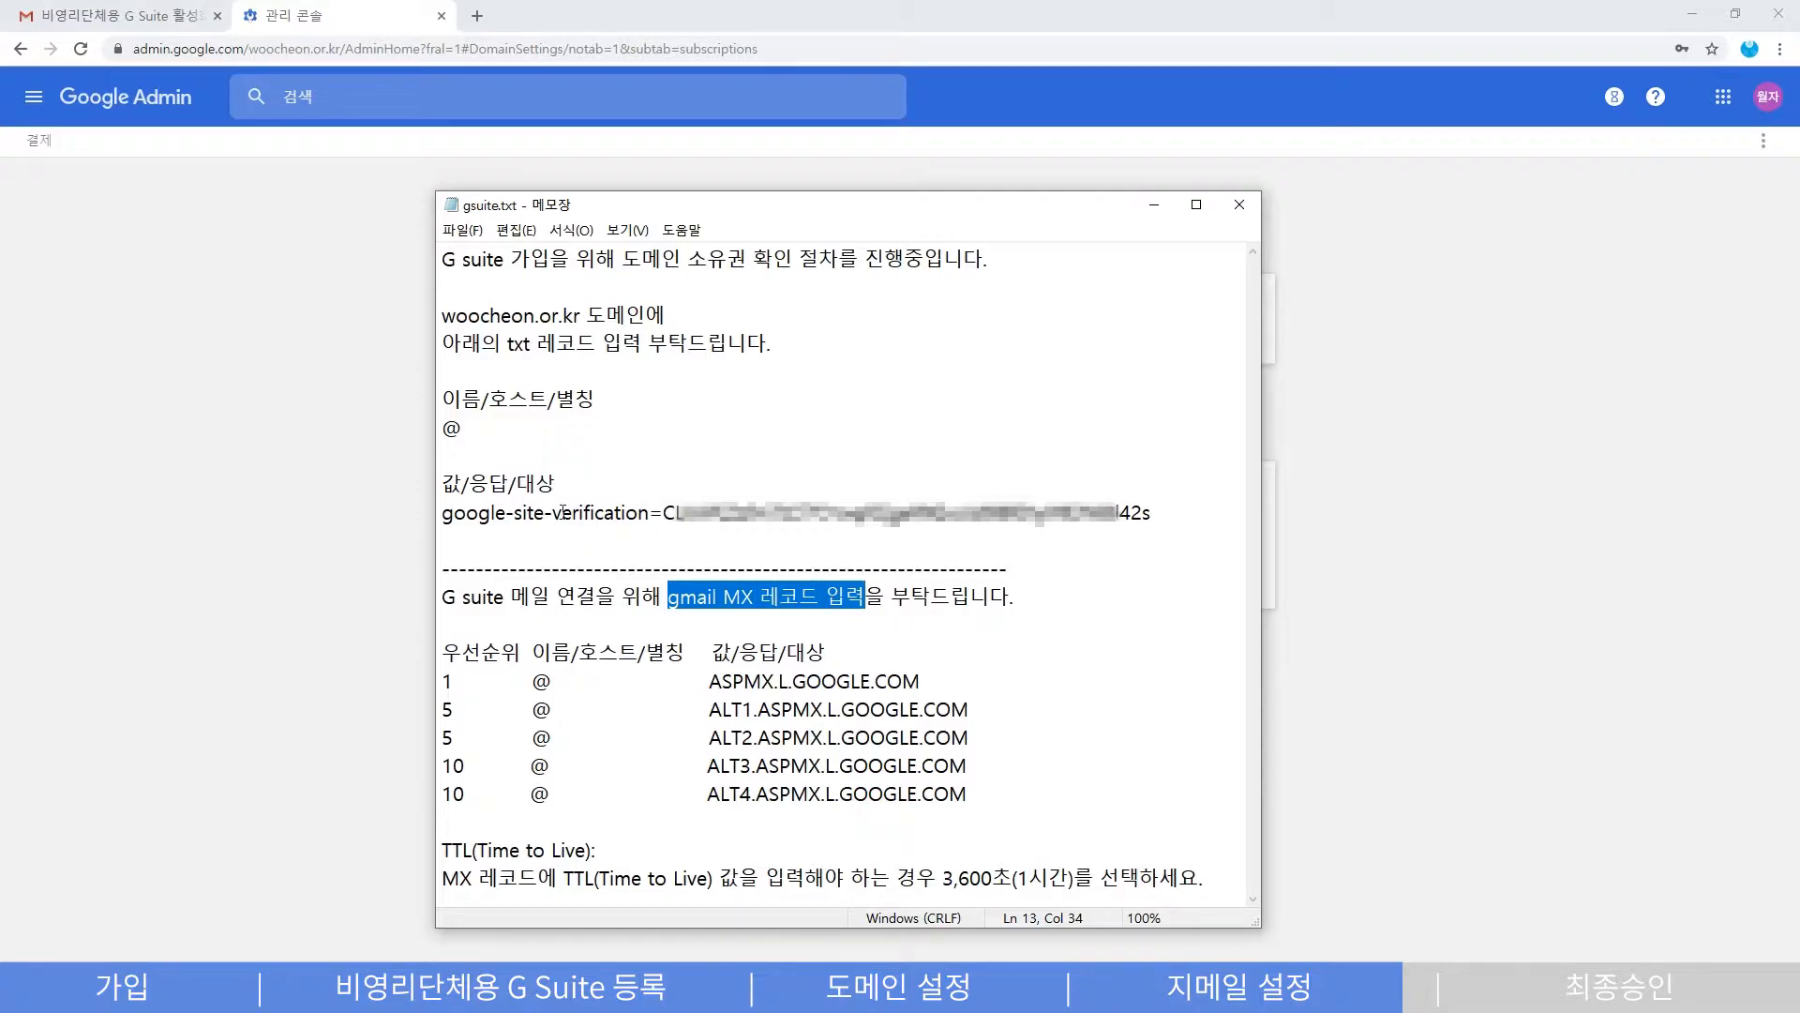
click(539, 467)
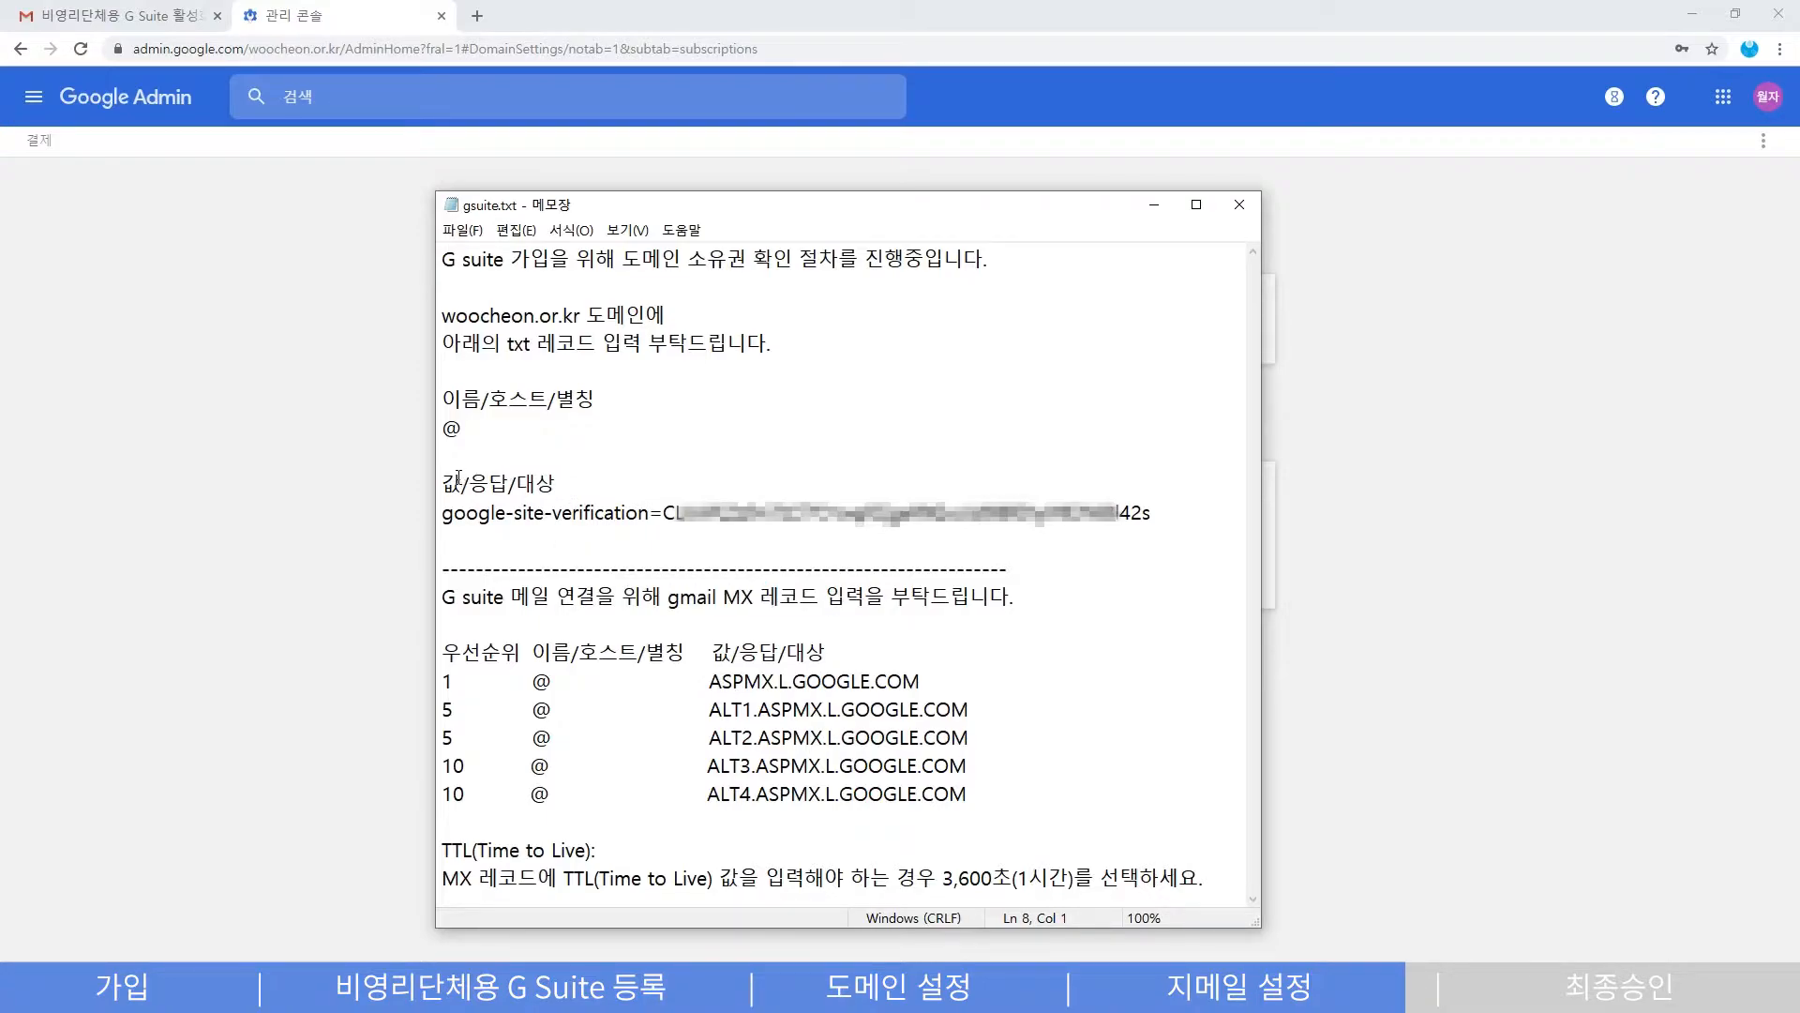
click(444, 512)
shift+click(1151, 512)
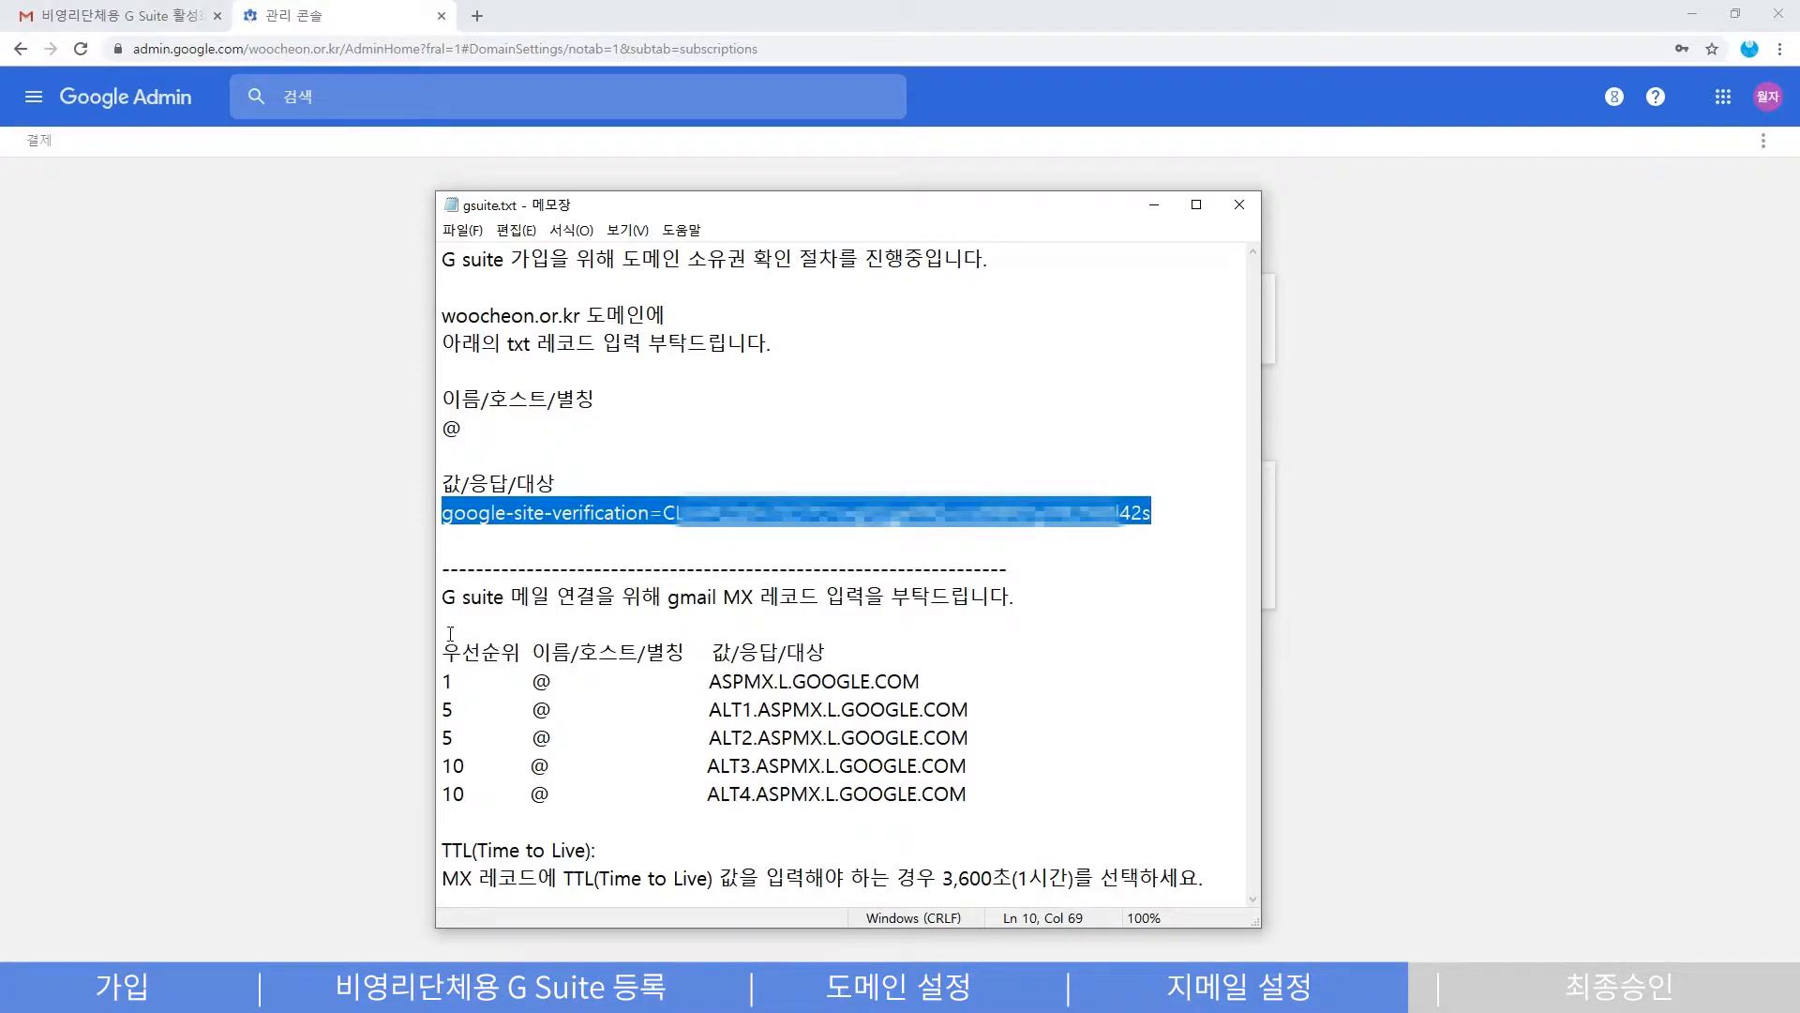
drag(444, 601, 1011, 807)
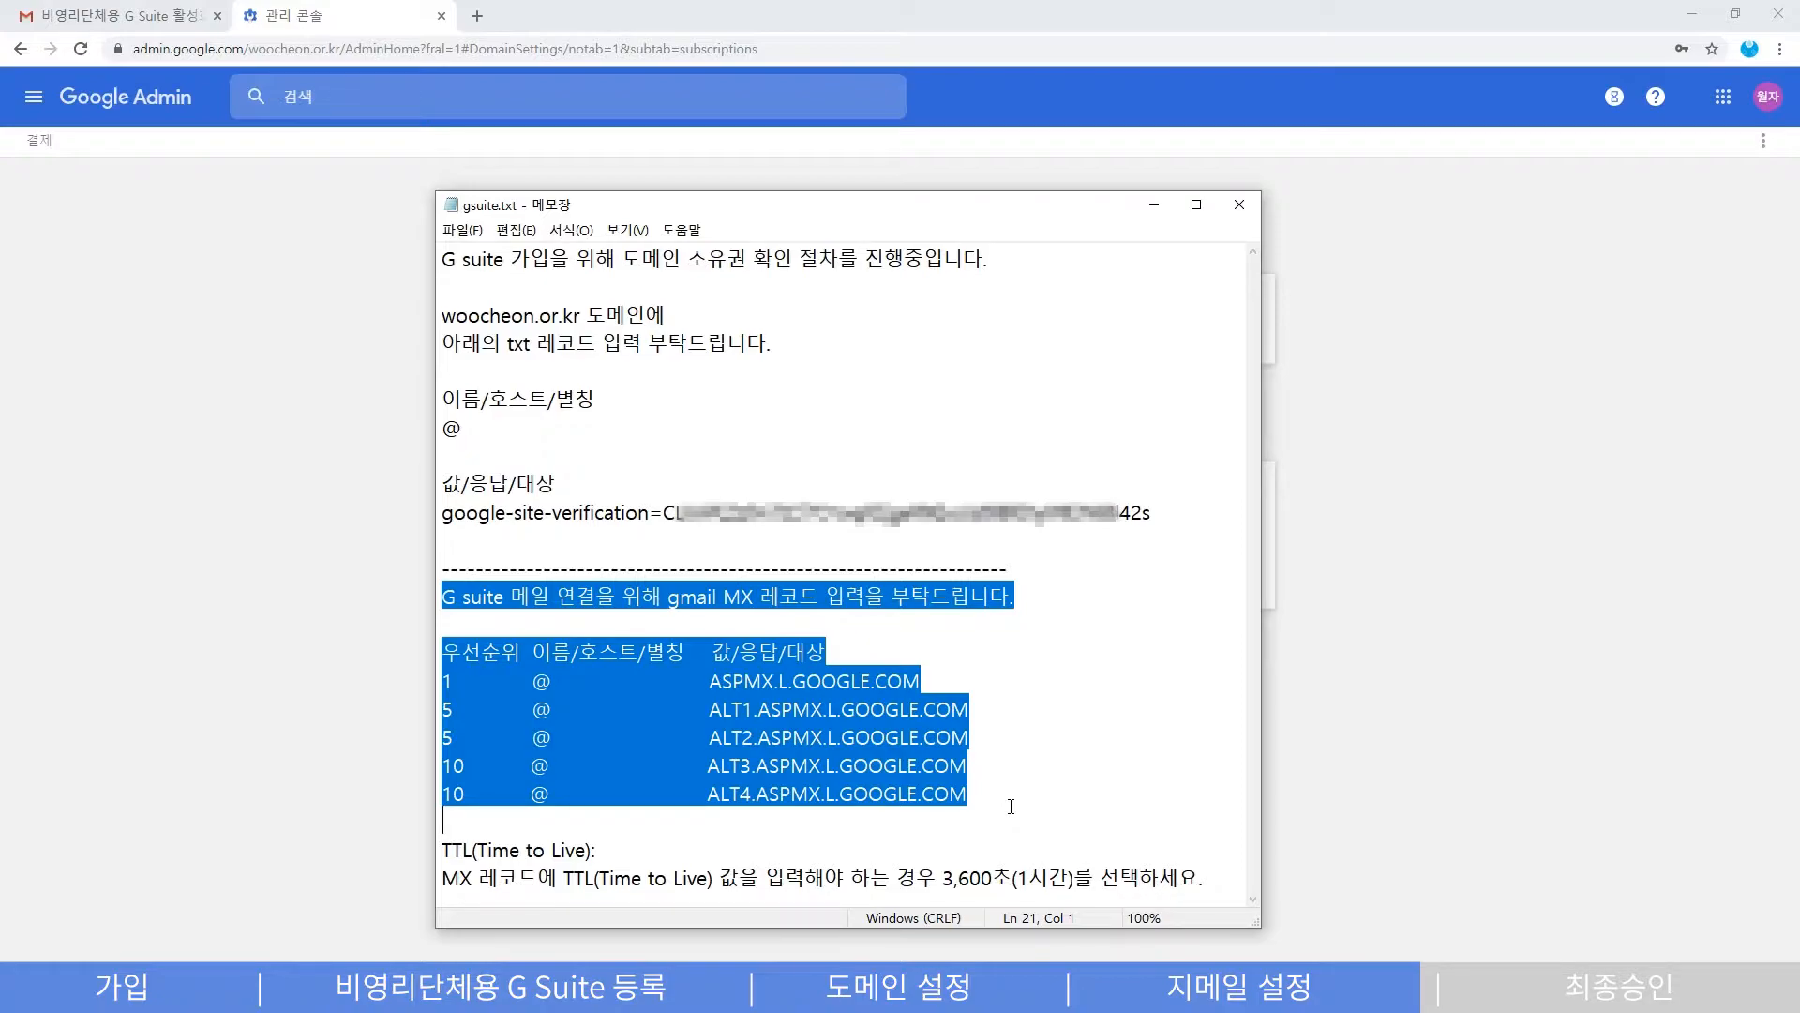
click(1010, 807)
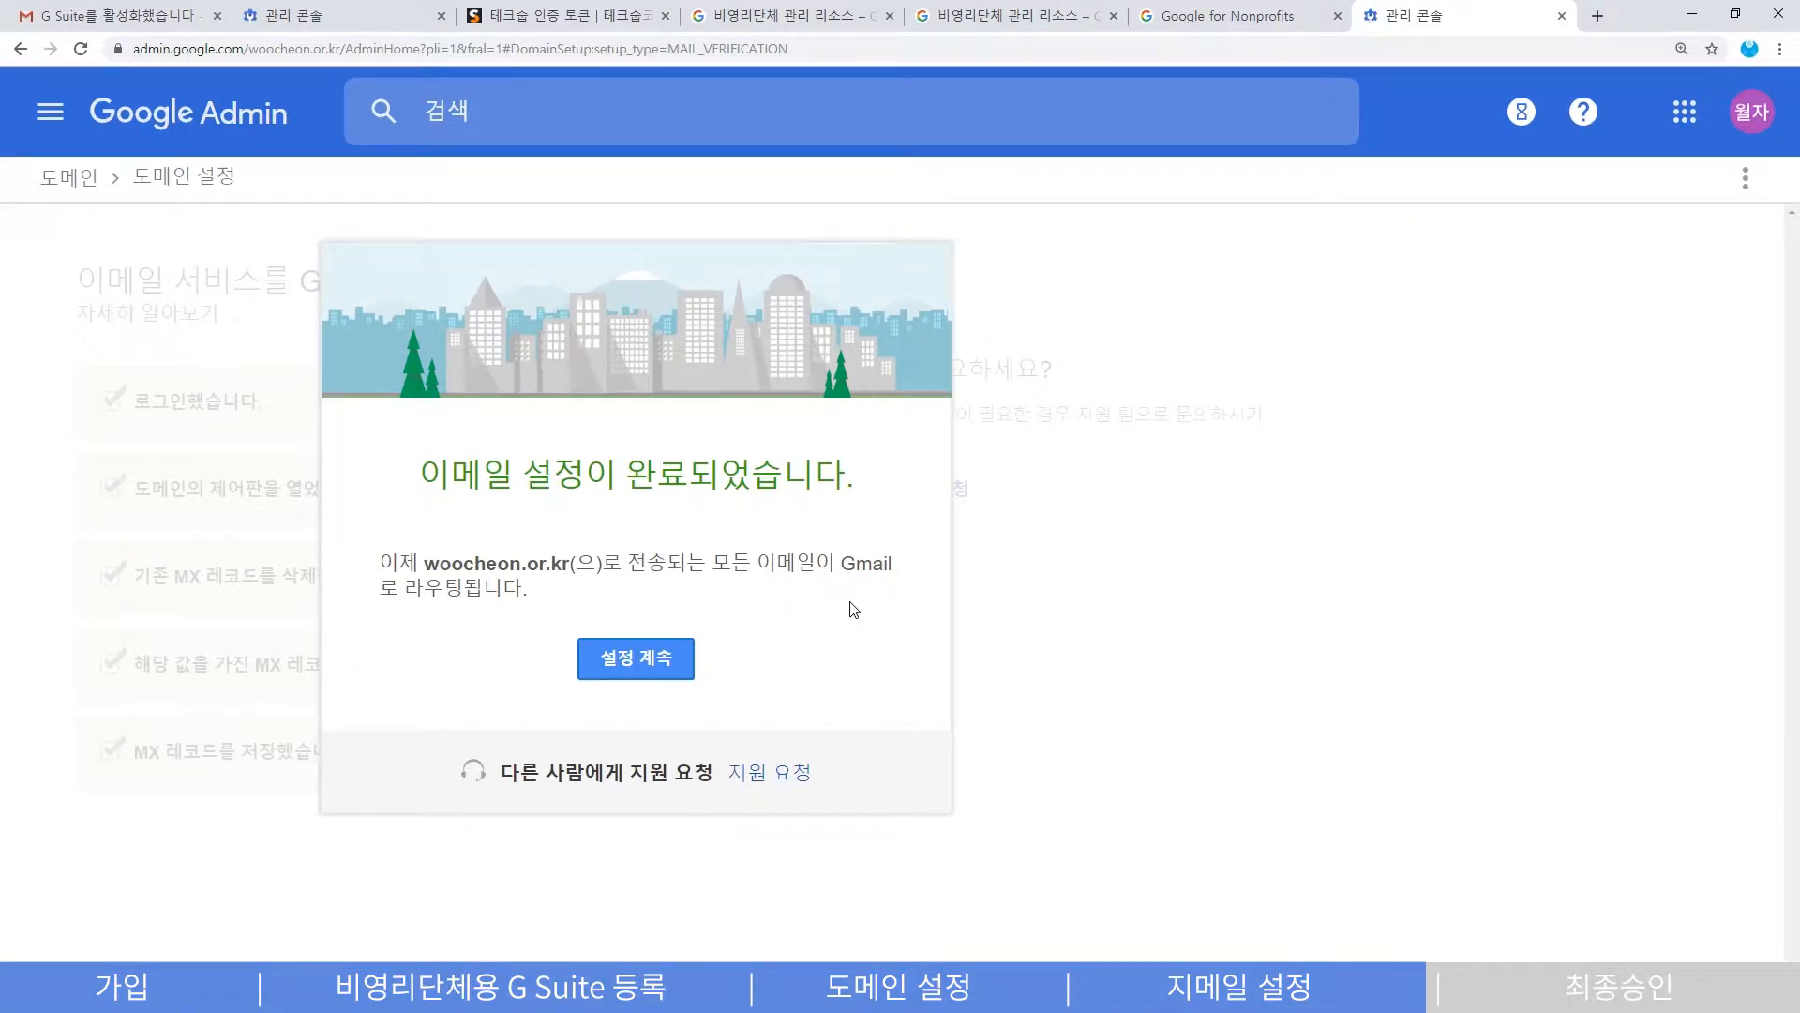
- Dismiss the email-setup-complete message, reset zoom with Ctrl+0, and open the 결제 billing page
click(672, 656)
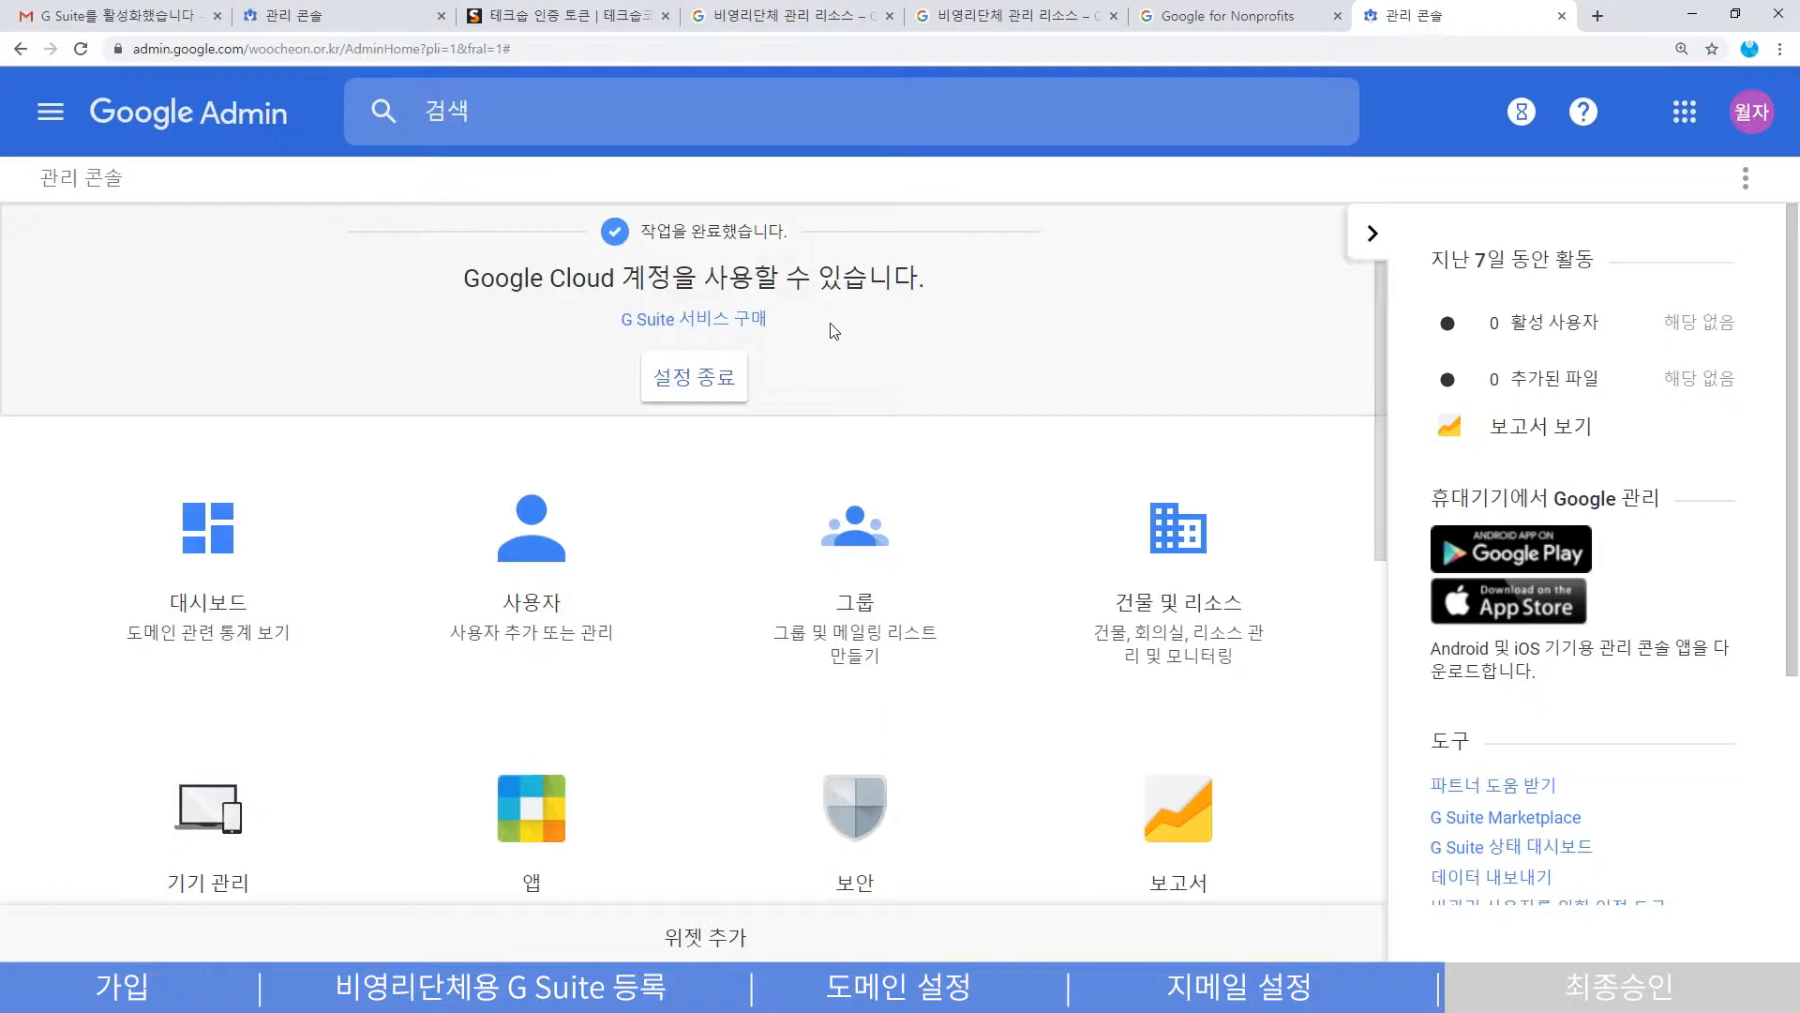
drag(641, 231, 799, 234)
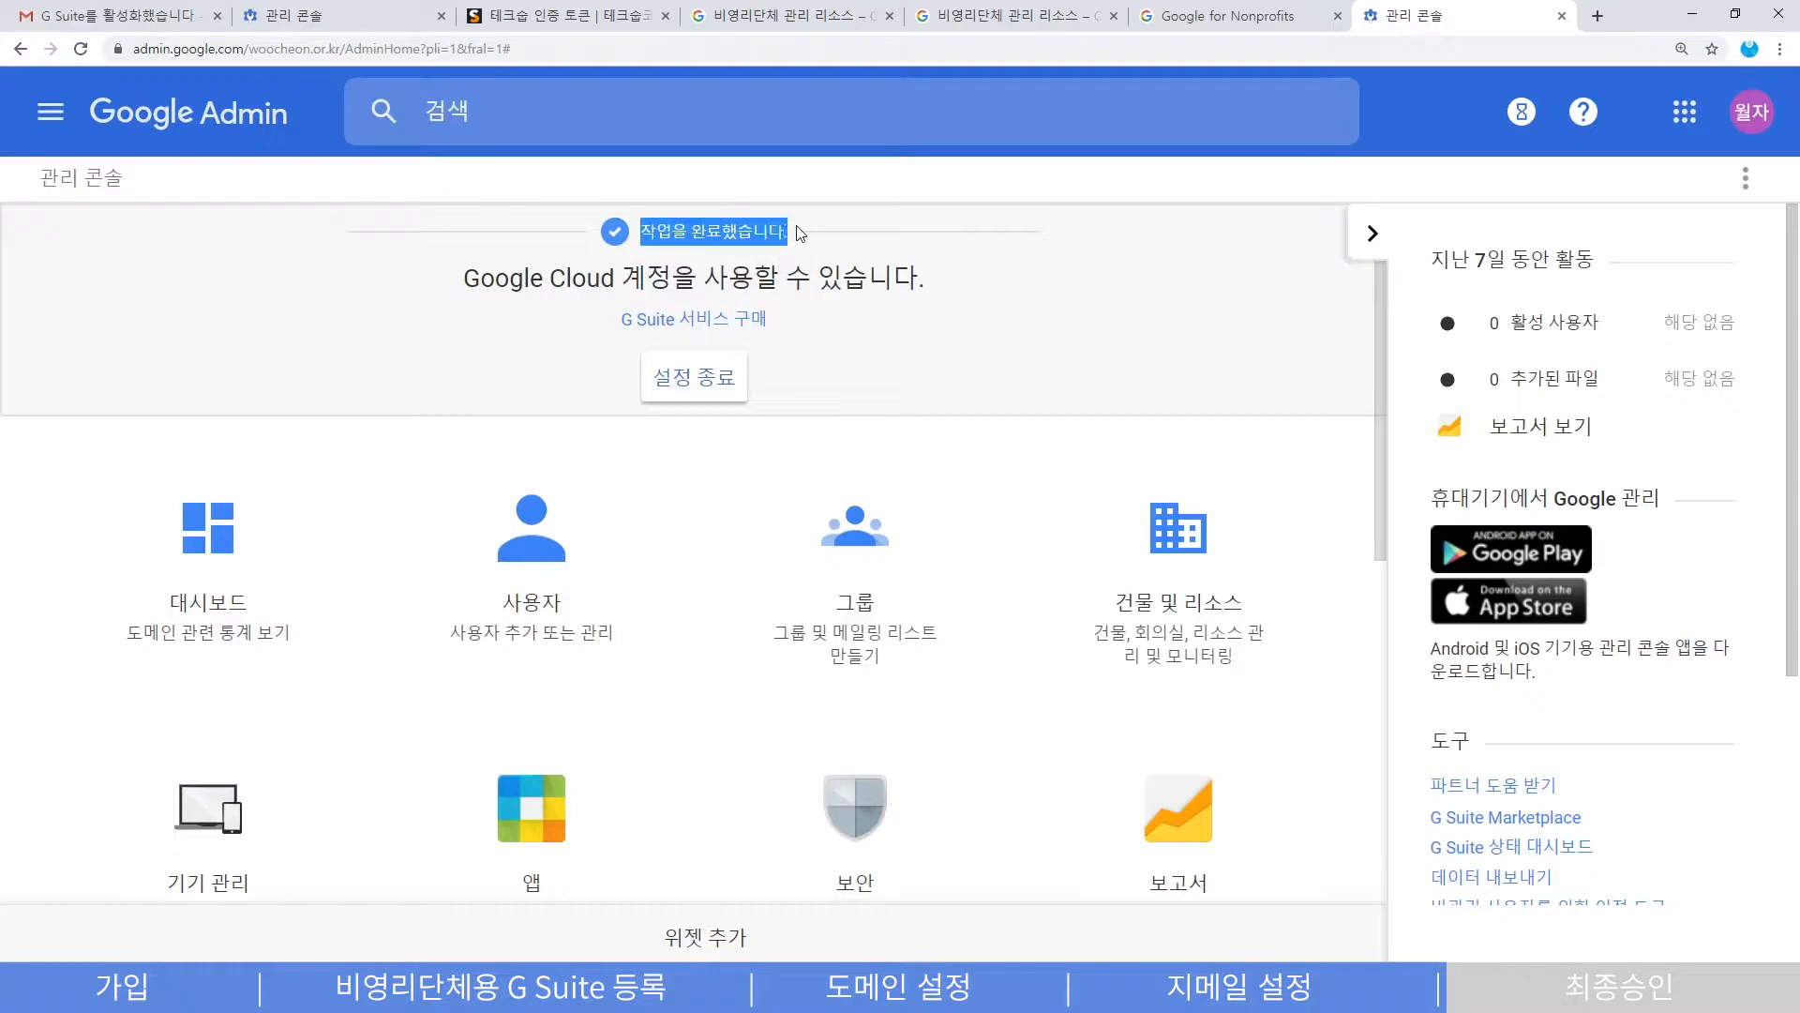
click(902, 370)
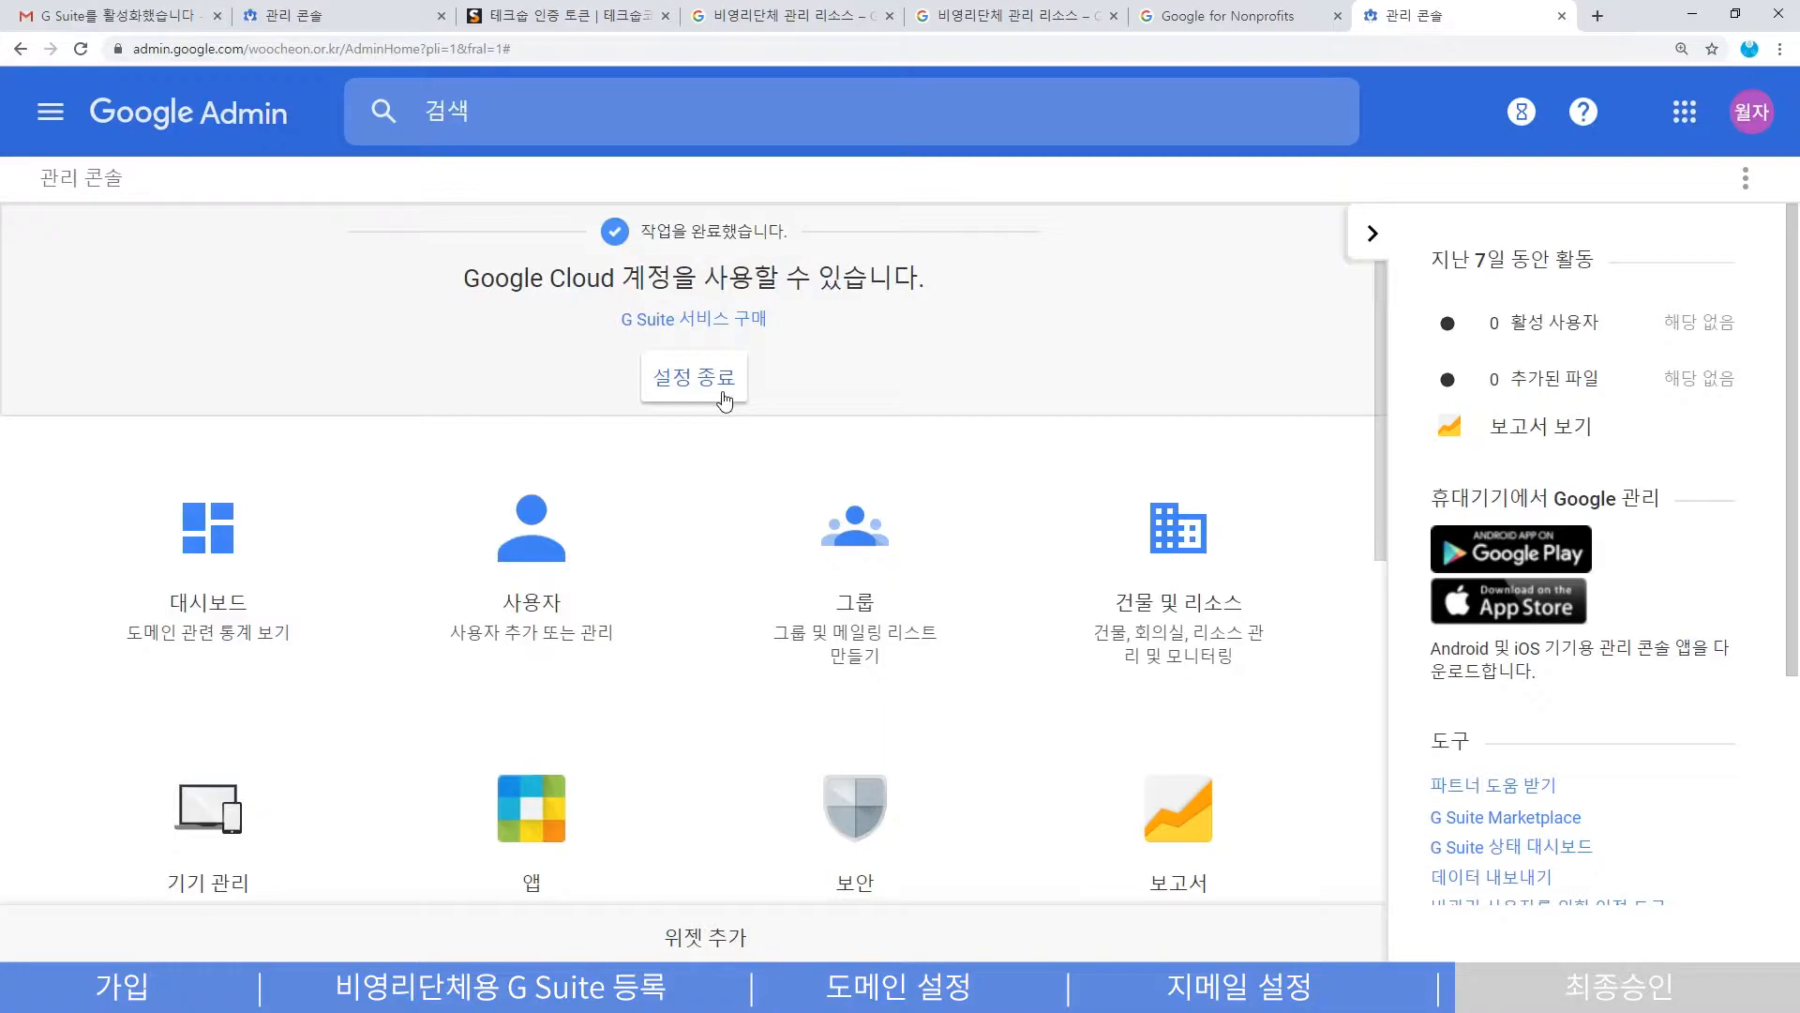
click(725, 401)
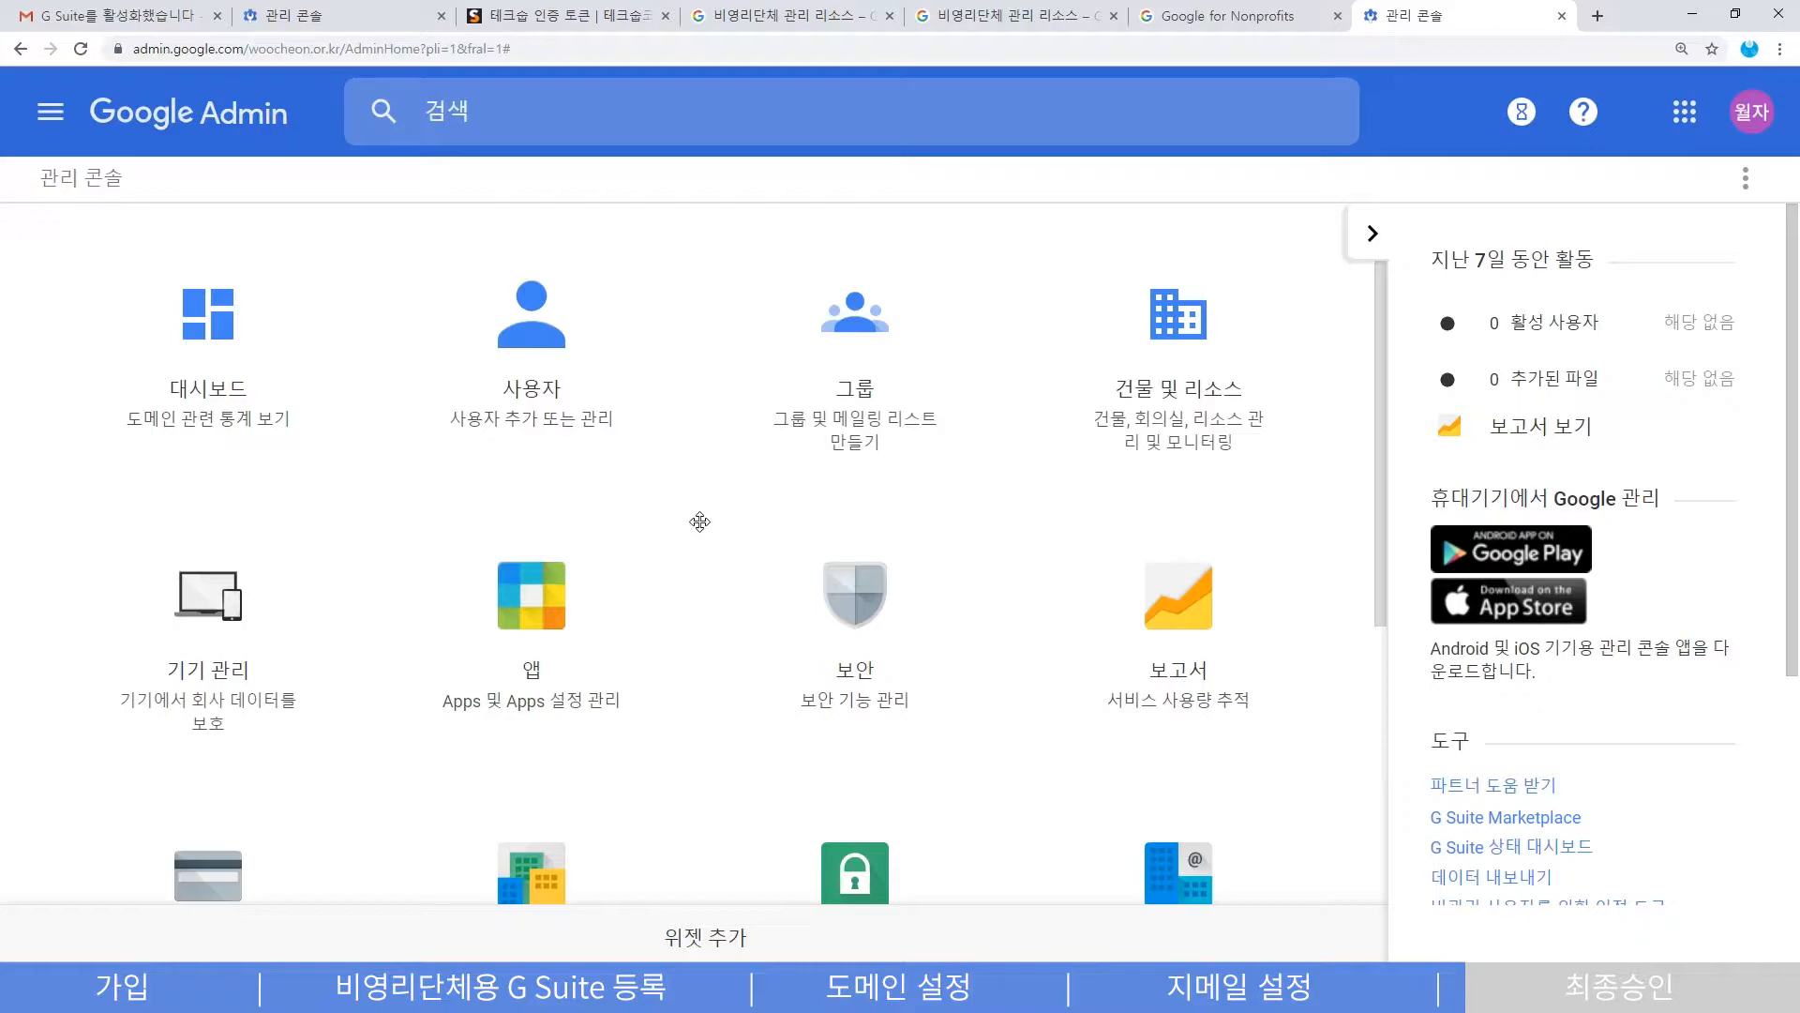
key(ctrl+0)
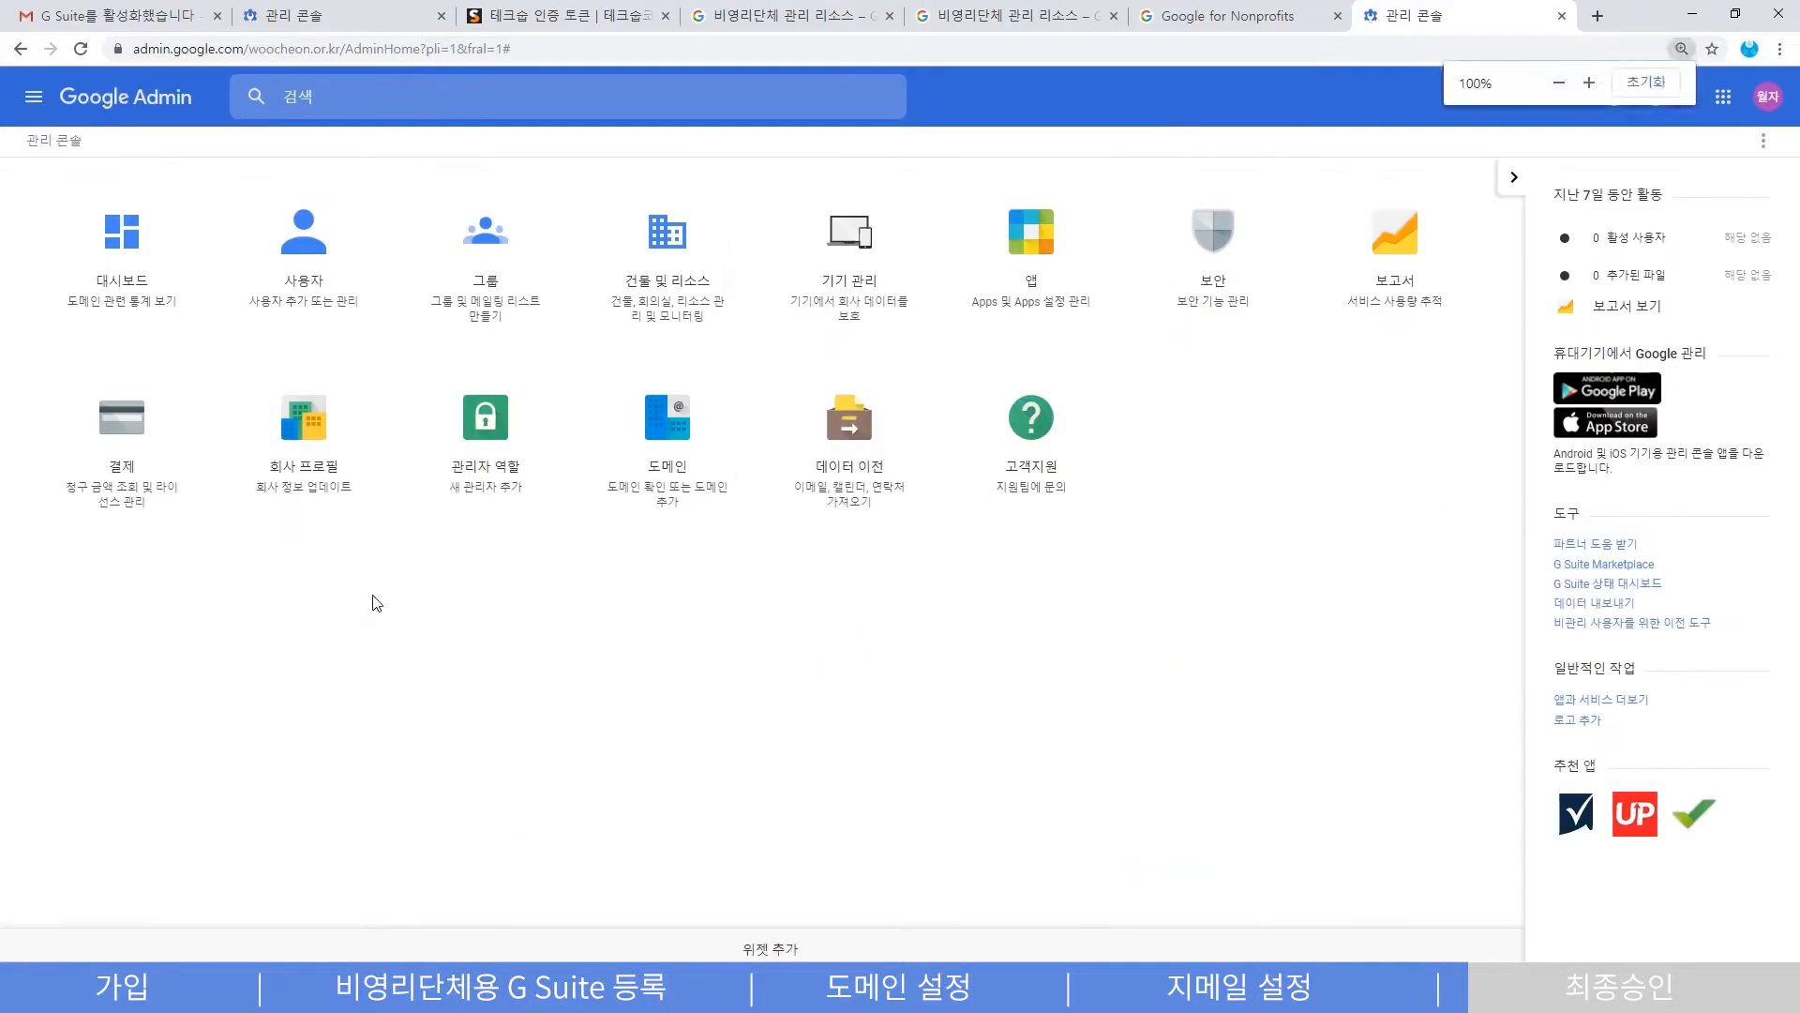
click(113, 438)
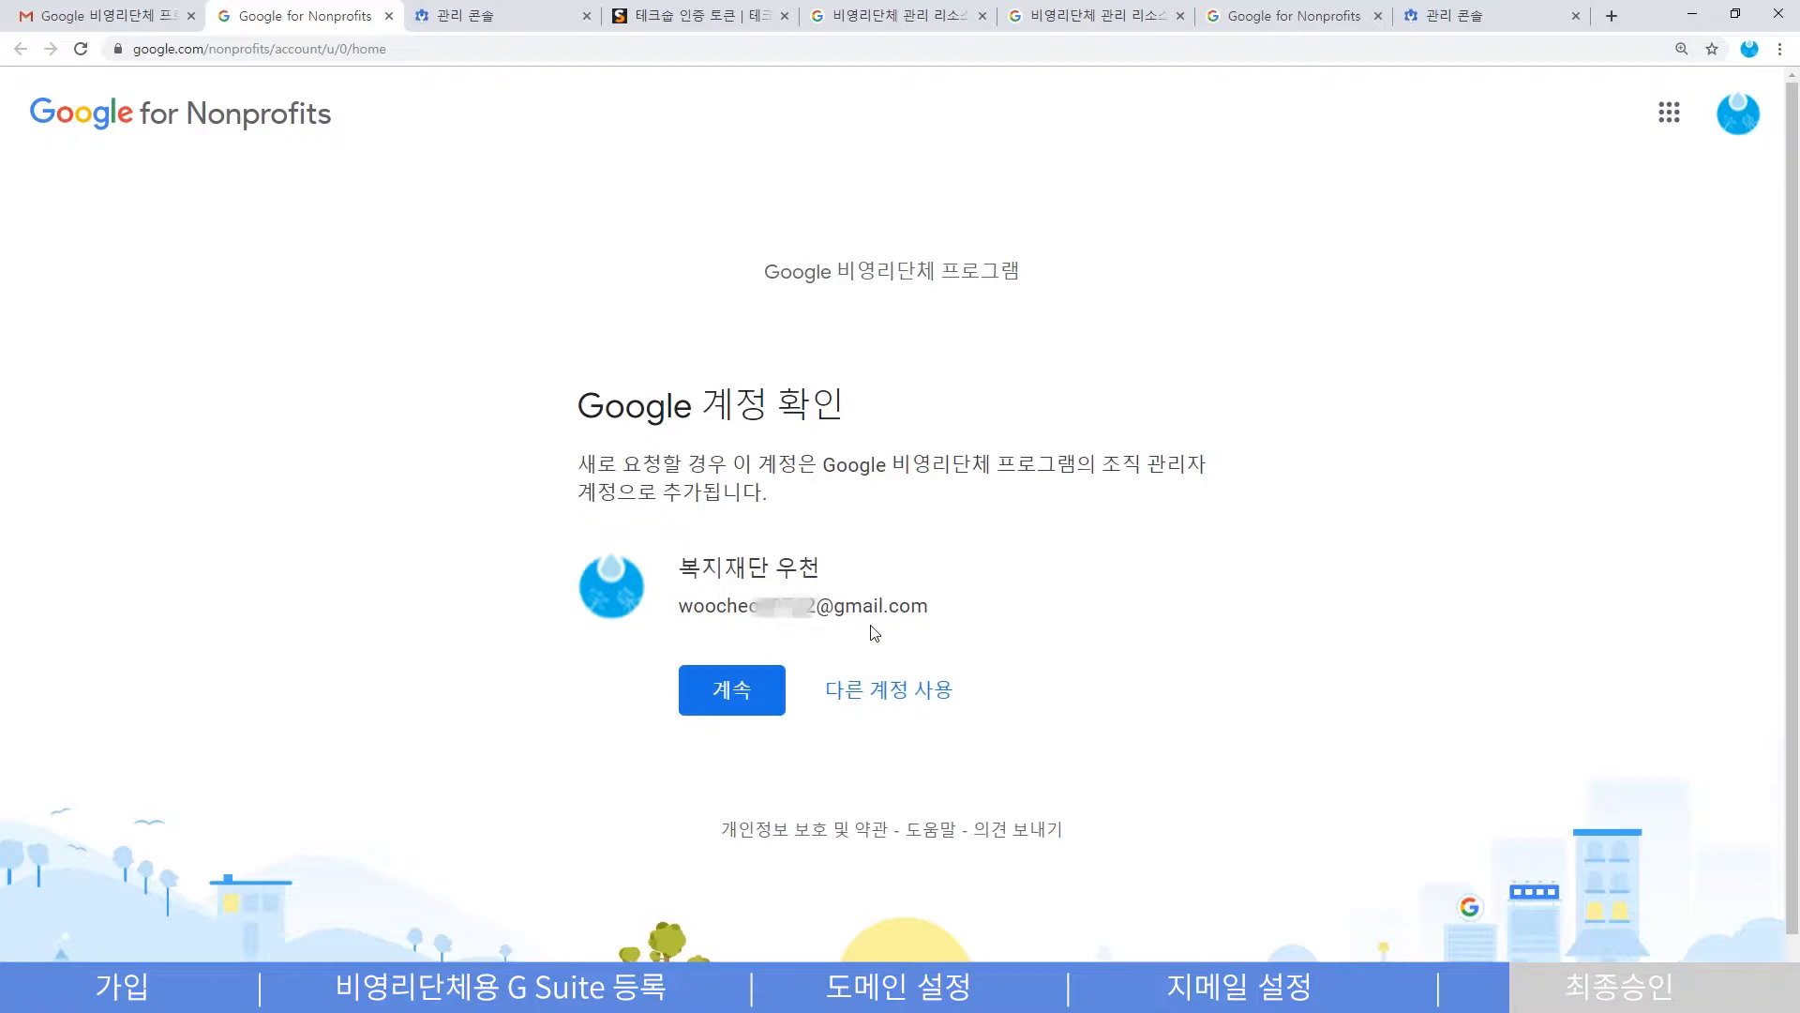
- Continue with the nonprofit account and start 활성화 for G Suite for Nonprofits
click(728, 699)
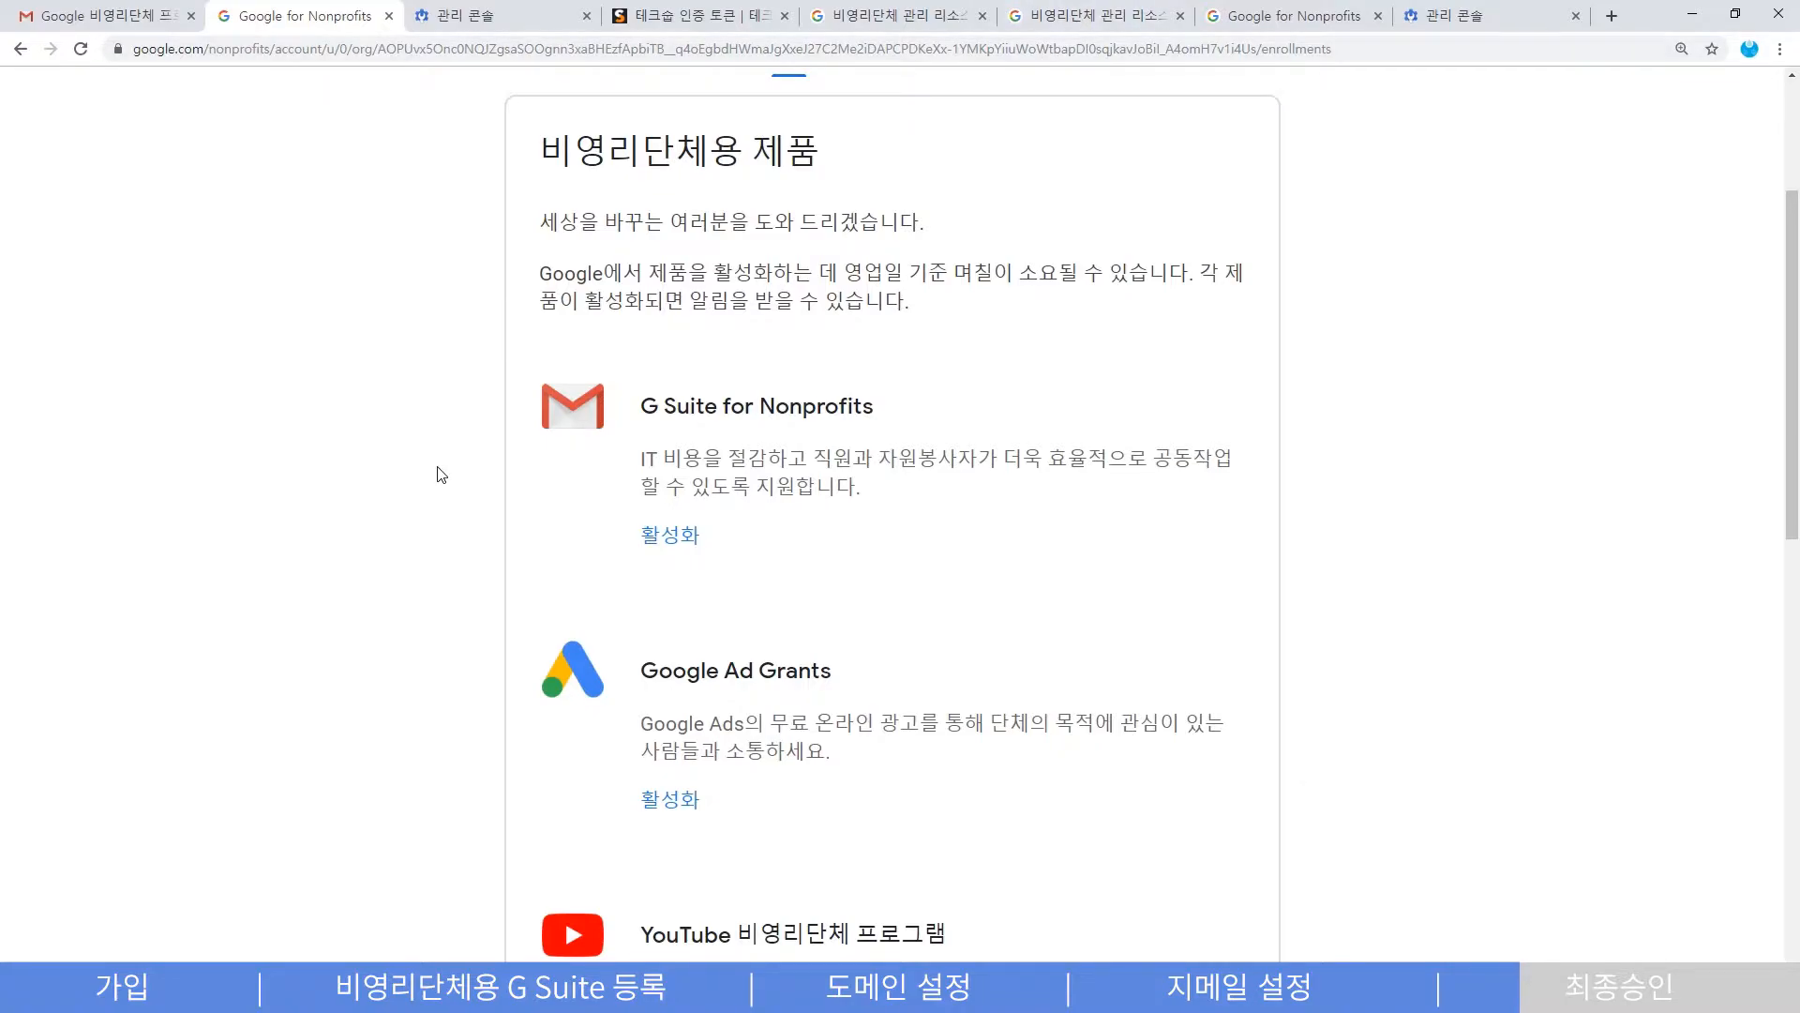
scroll(441, 473, down, 7)
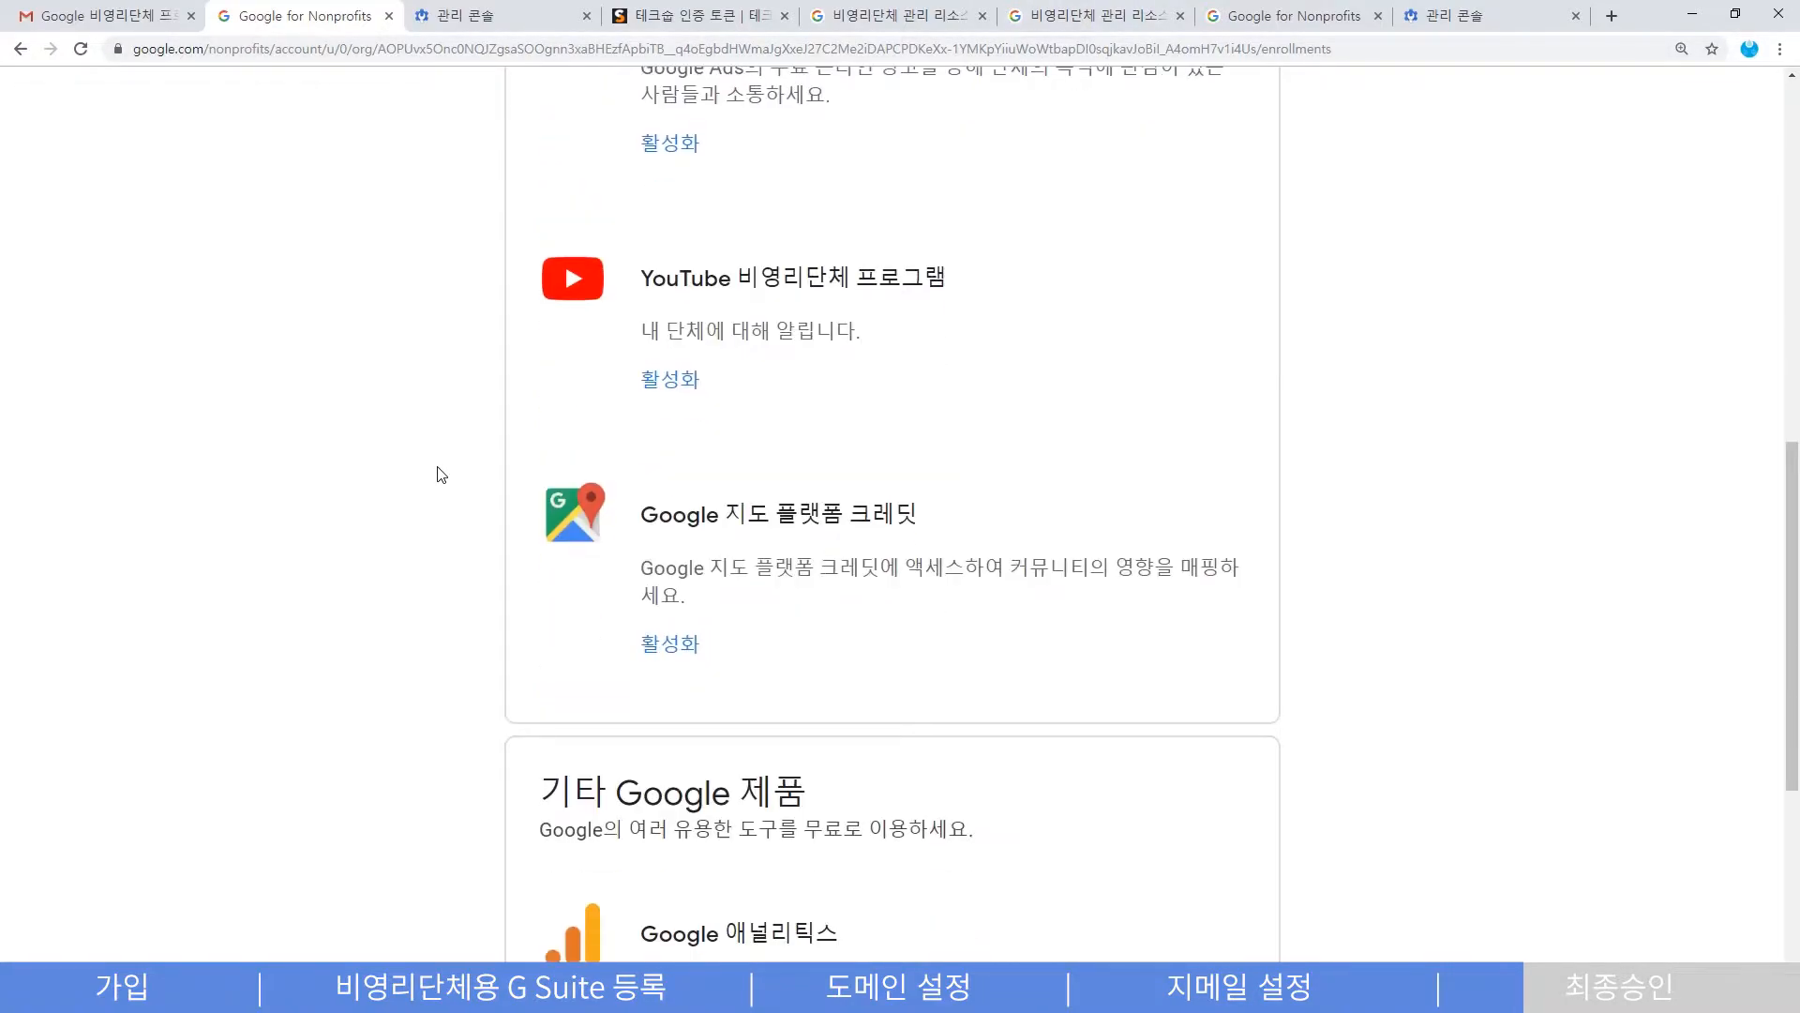
scroll(441, 473, up, 5)
scroll(441, 474, up, 3)
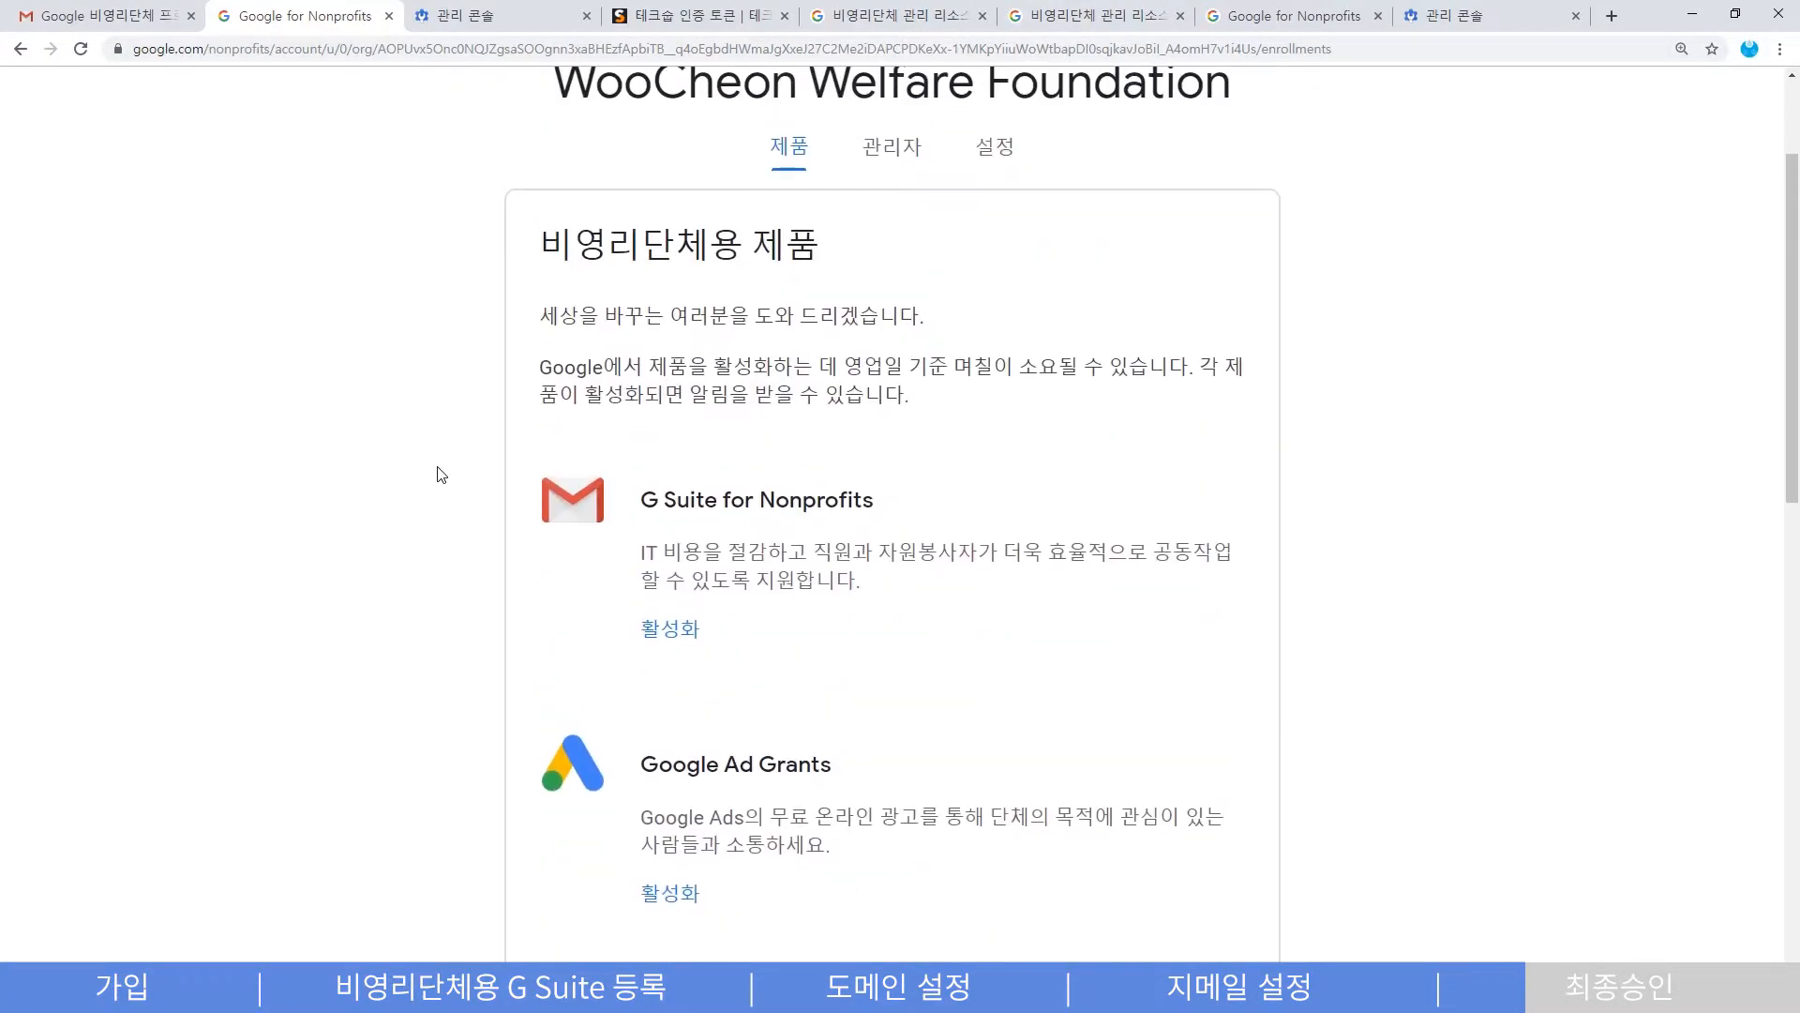
click(692, 639)
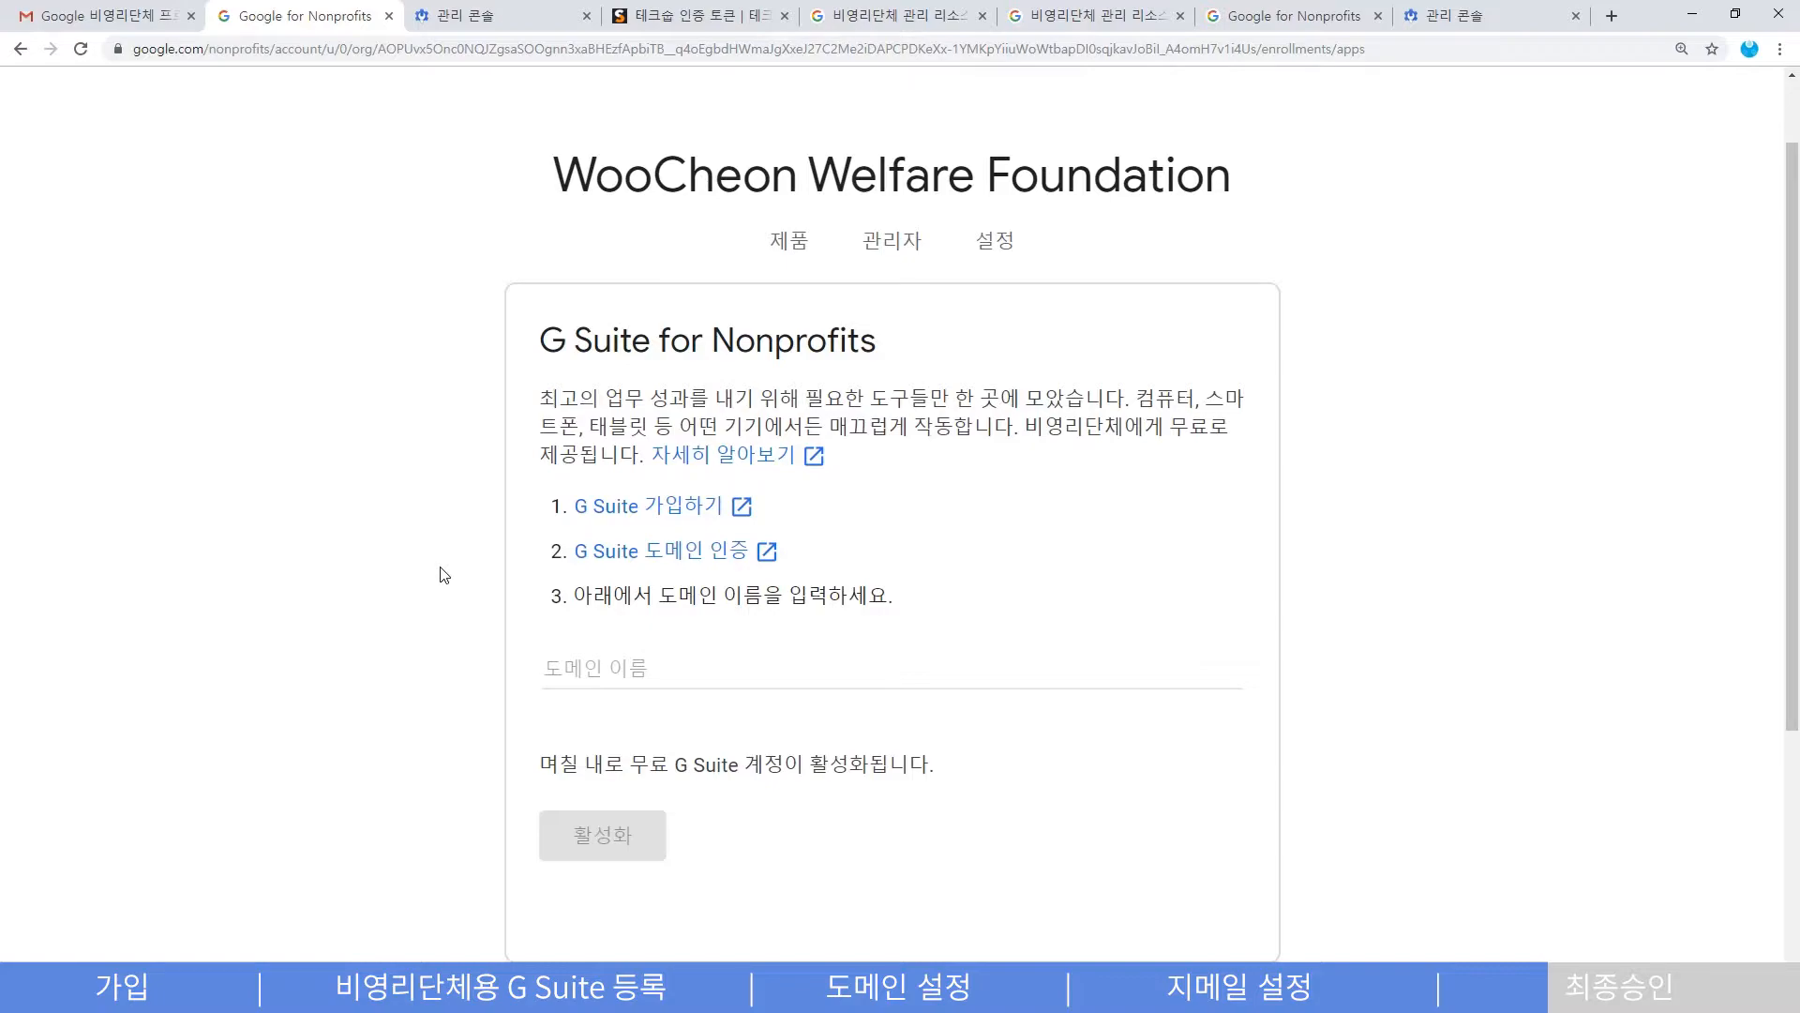
- Paste woocheon.or.kr into 도메인 이름, then check the admin console's trial subscription status
drag(573, 595, 965, 596)
click(966, 616)
click(722, 671)
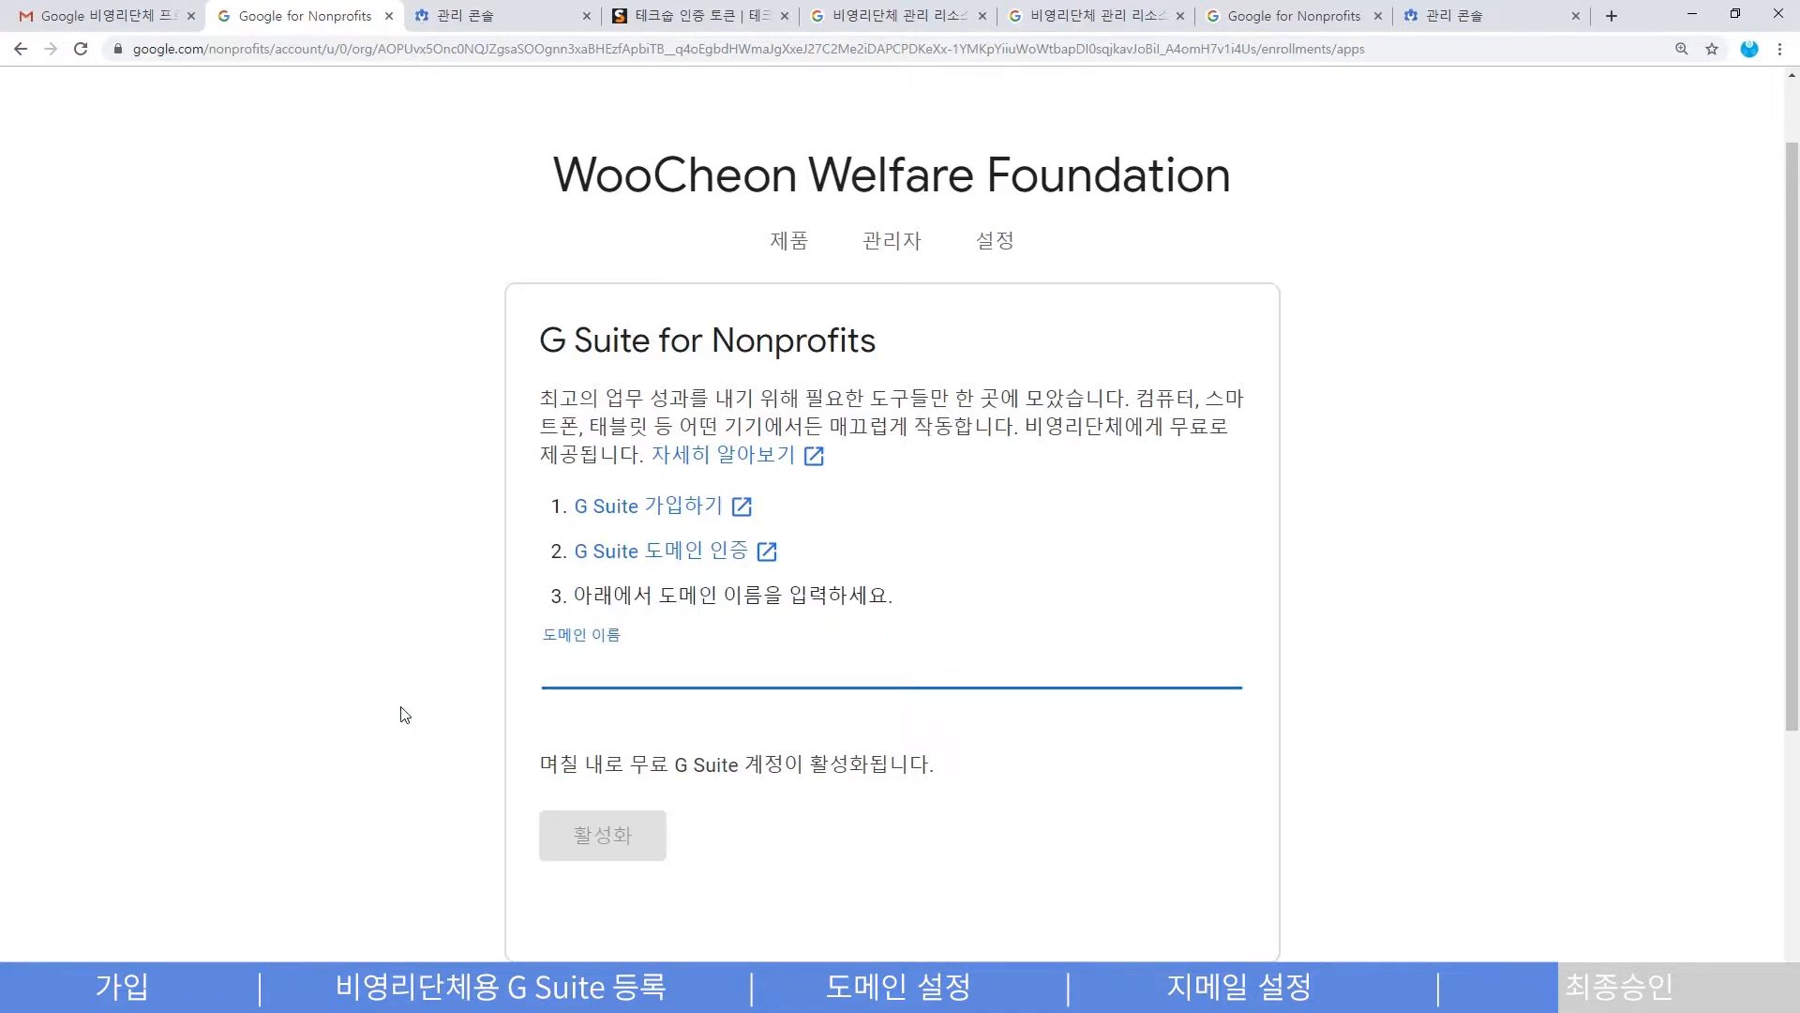
text(woocheon.or.kr)
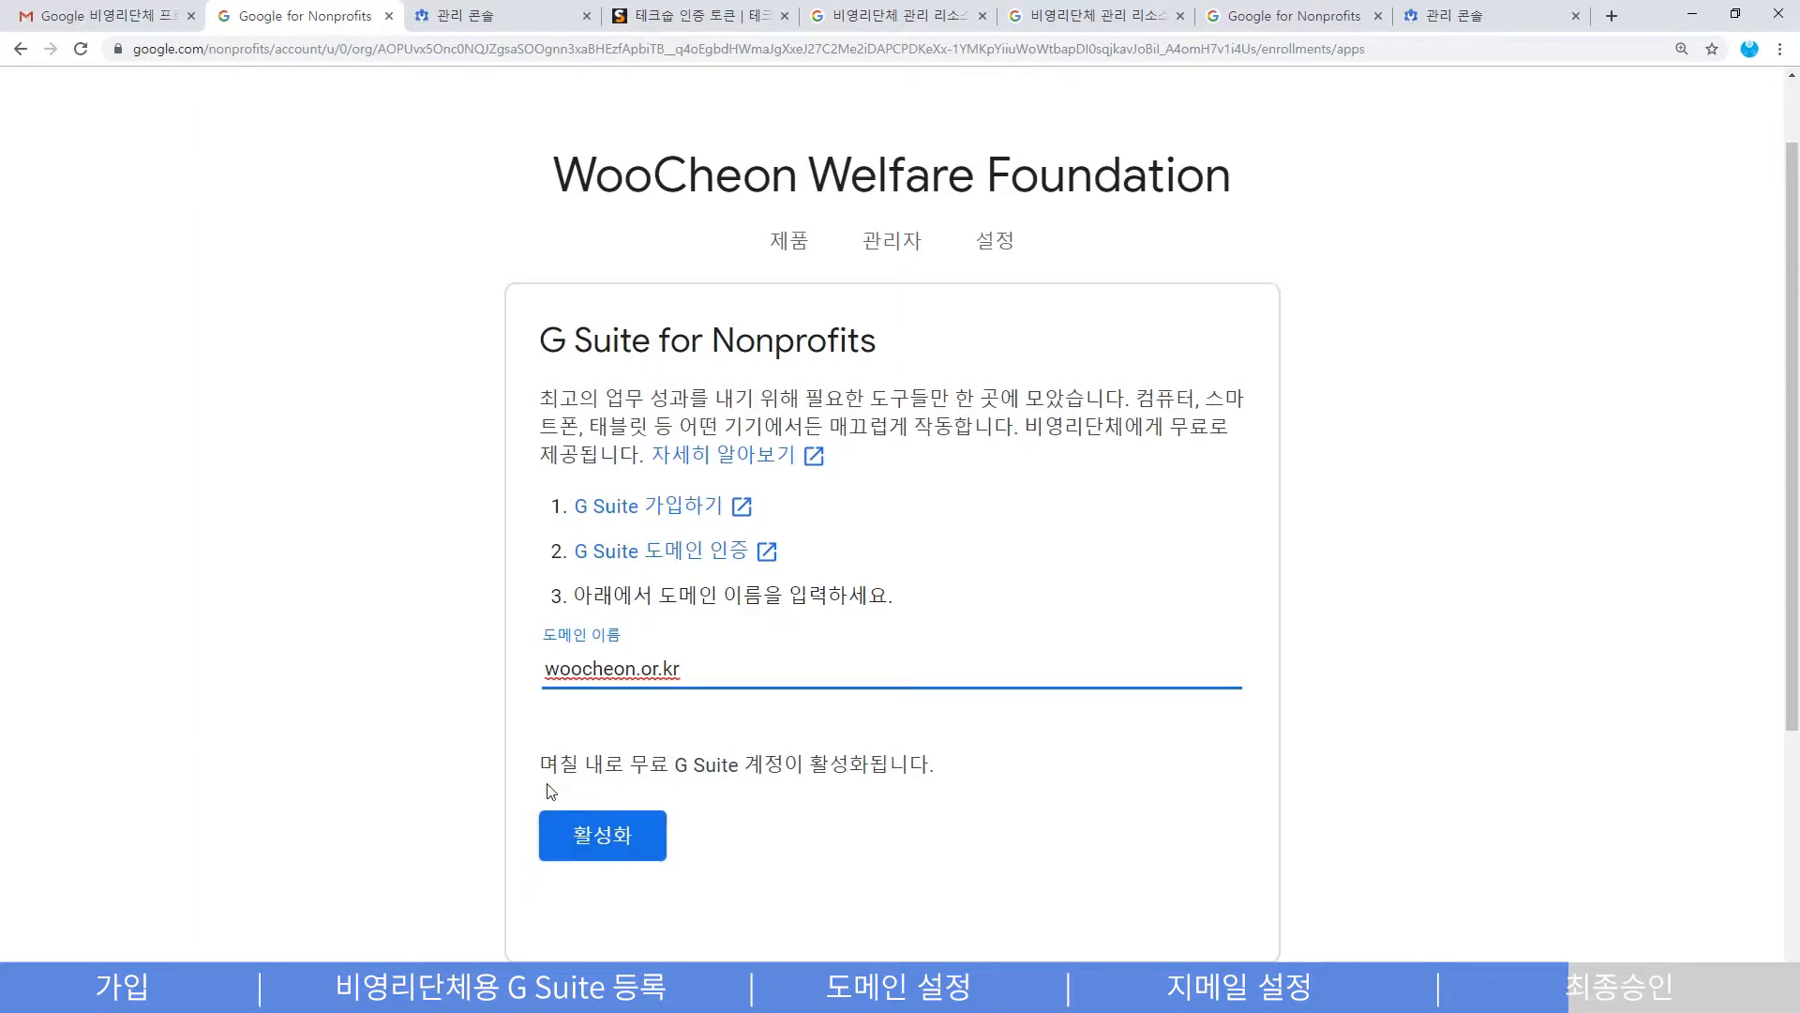
drag(541, 764, 964, 767)
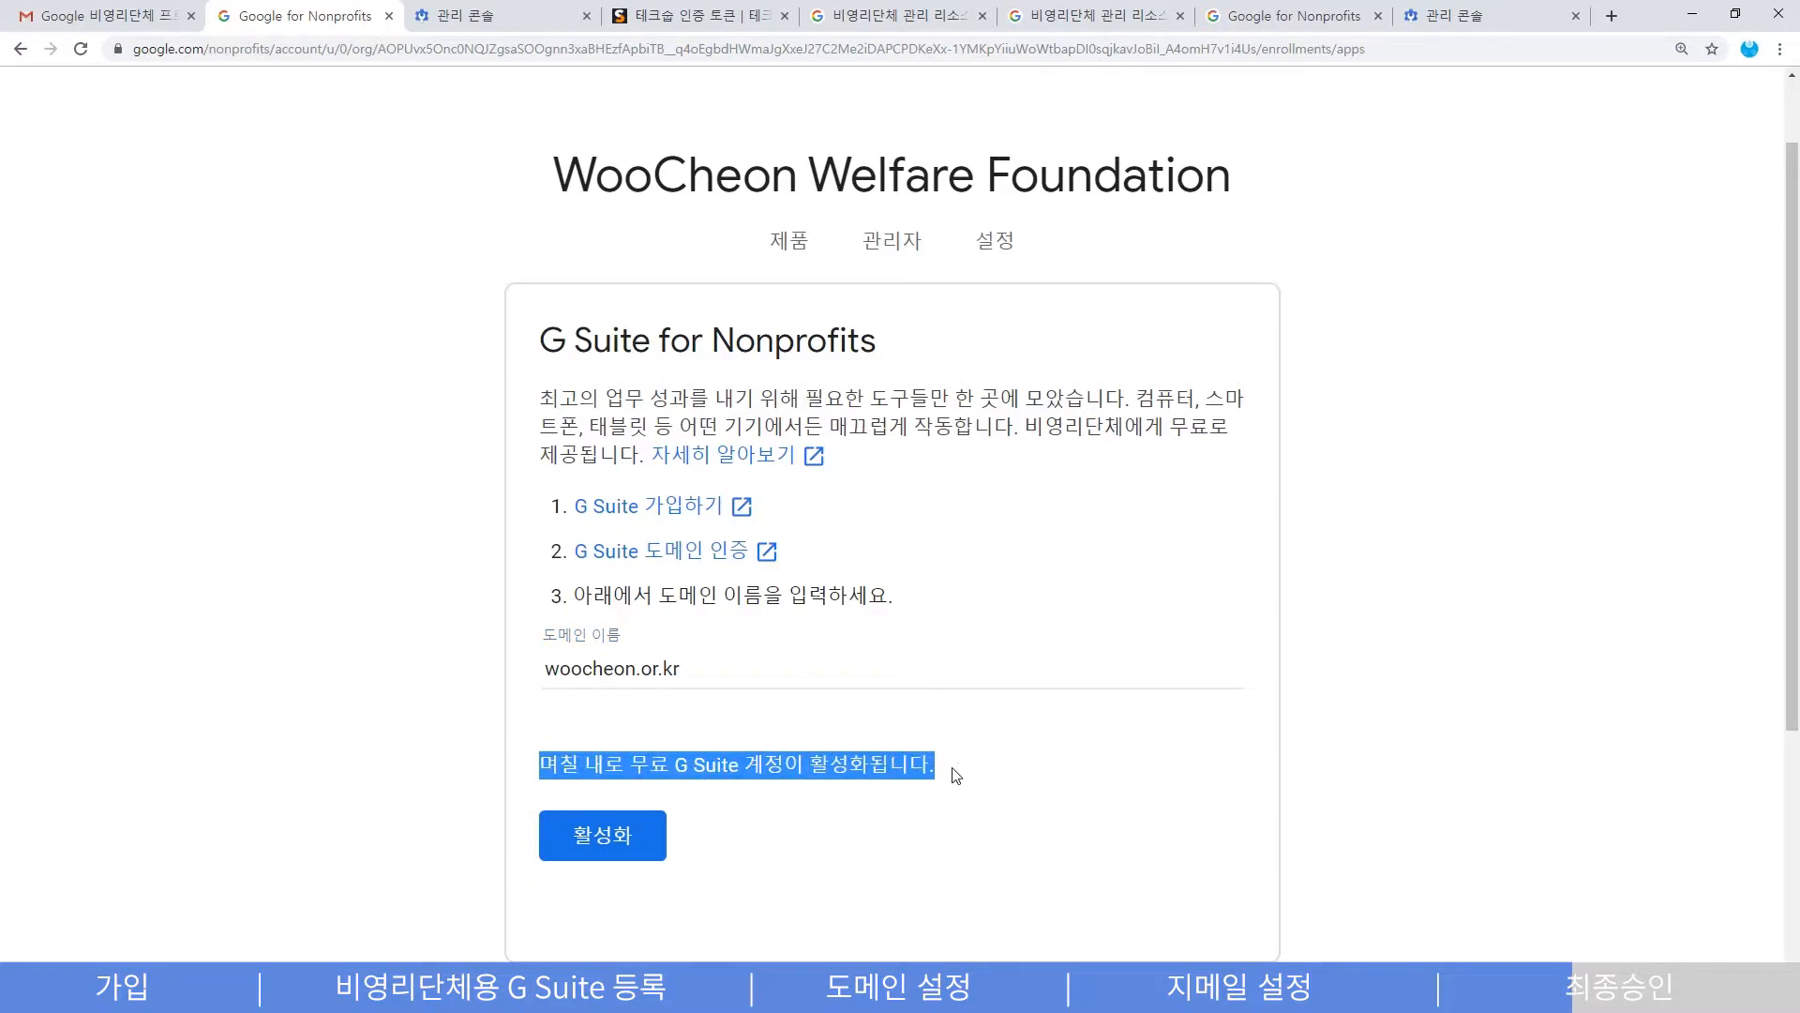
click(953, 779)
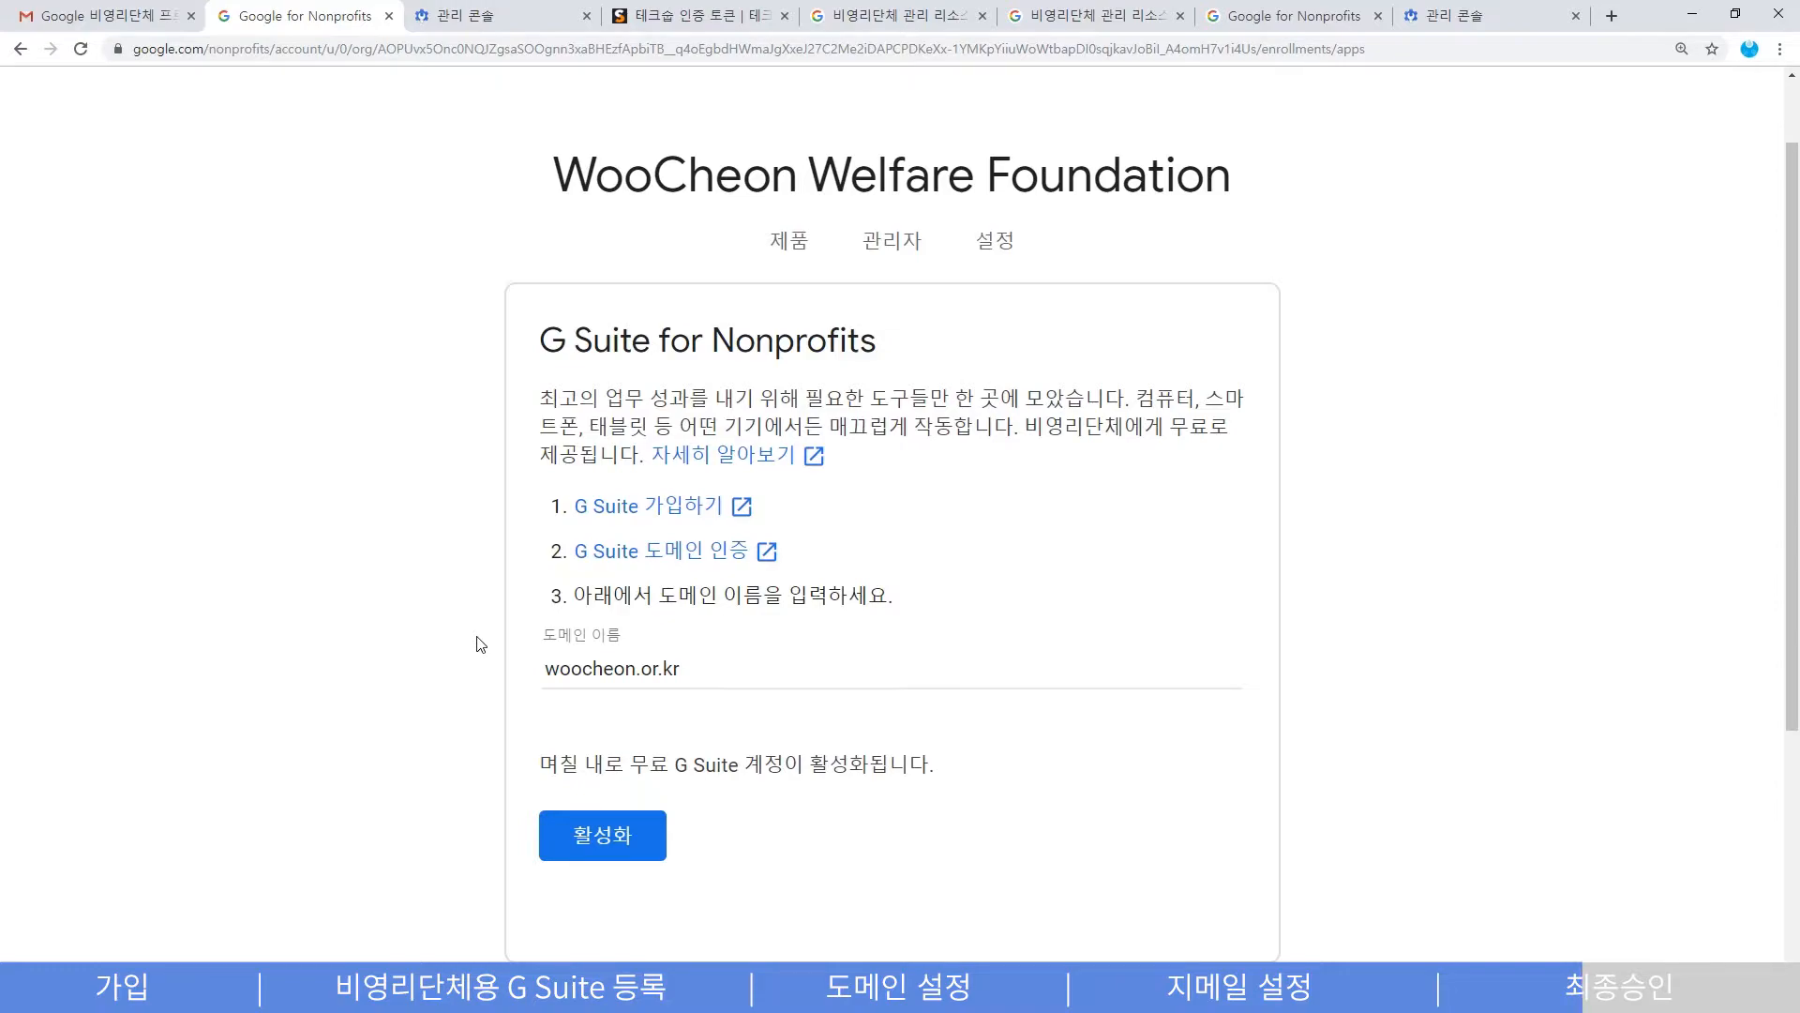
click(1464, 22)
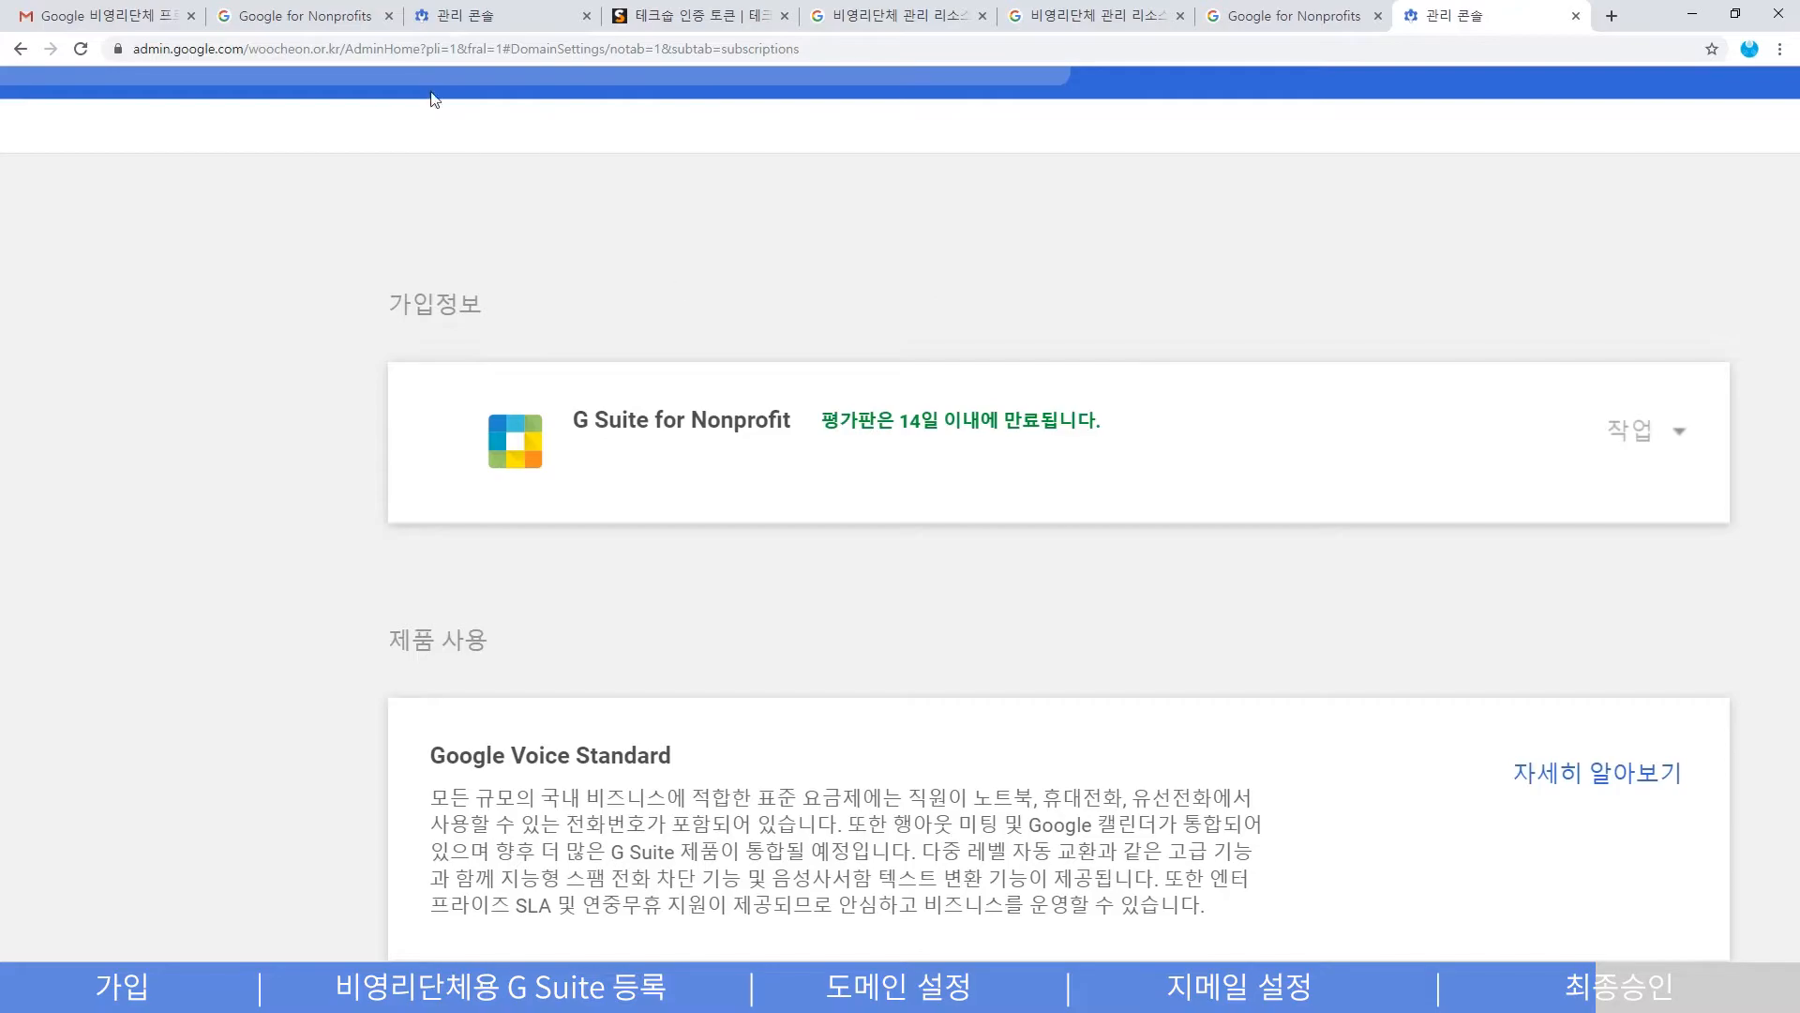
- Submit the G Suite for Nonprofits activation request and dismiss the request-received confirmation
click(347, 17)
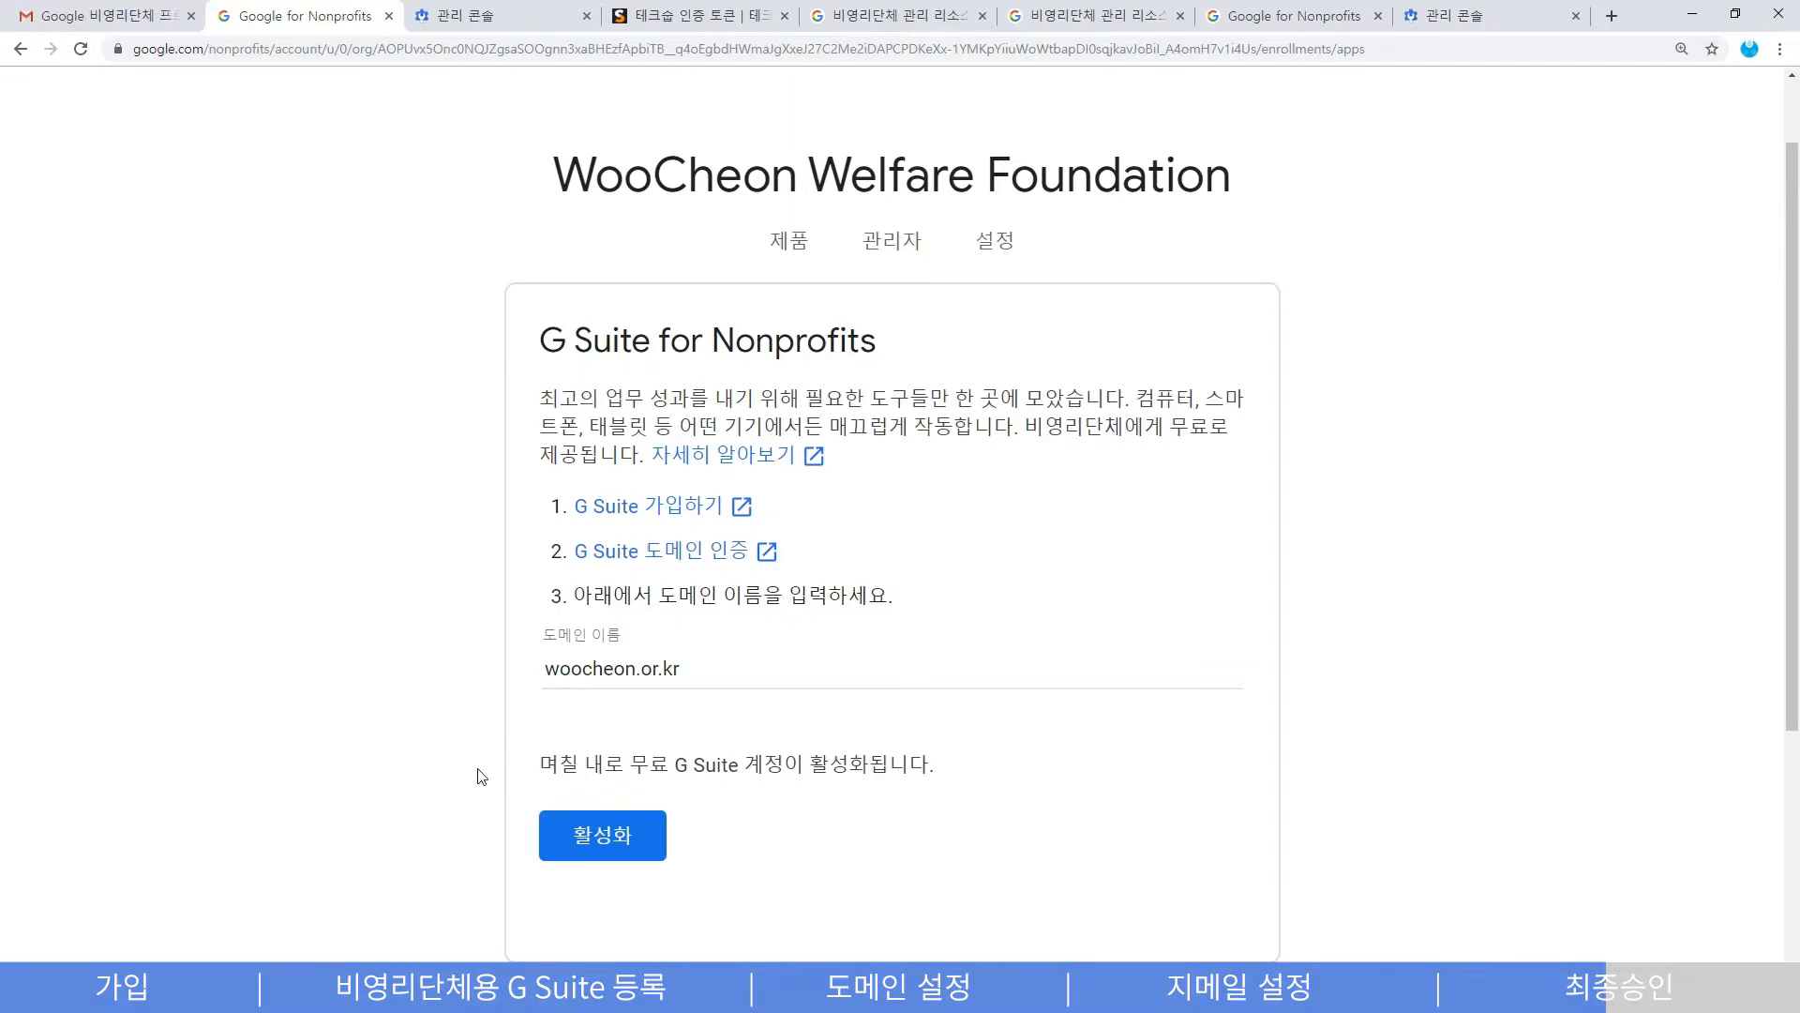
click(621, 841)
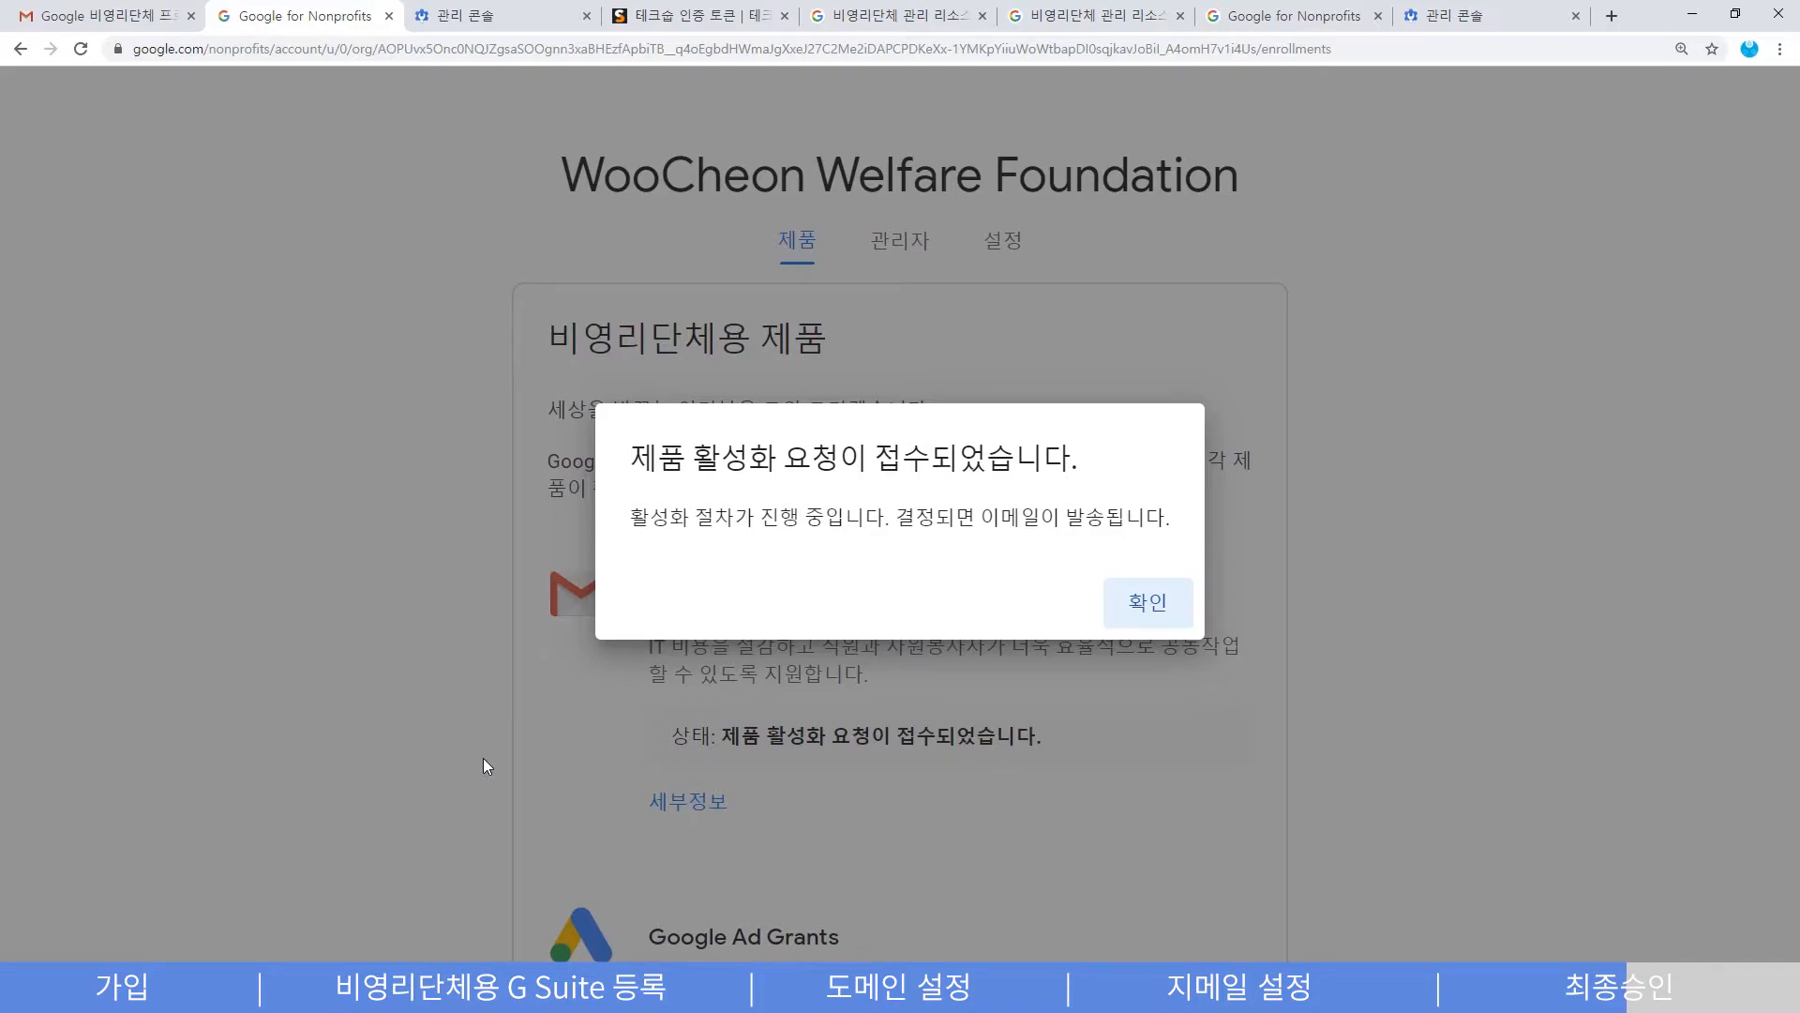
drag(896, 517, 1144, 516)
click(1073, 542)
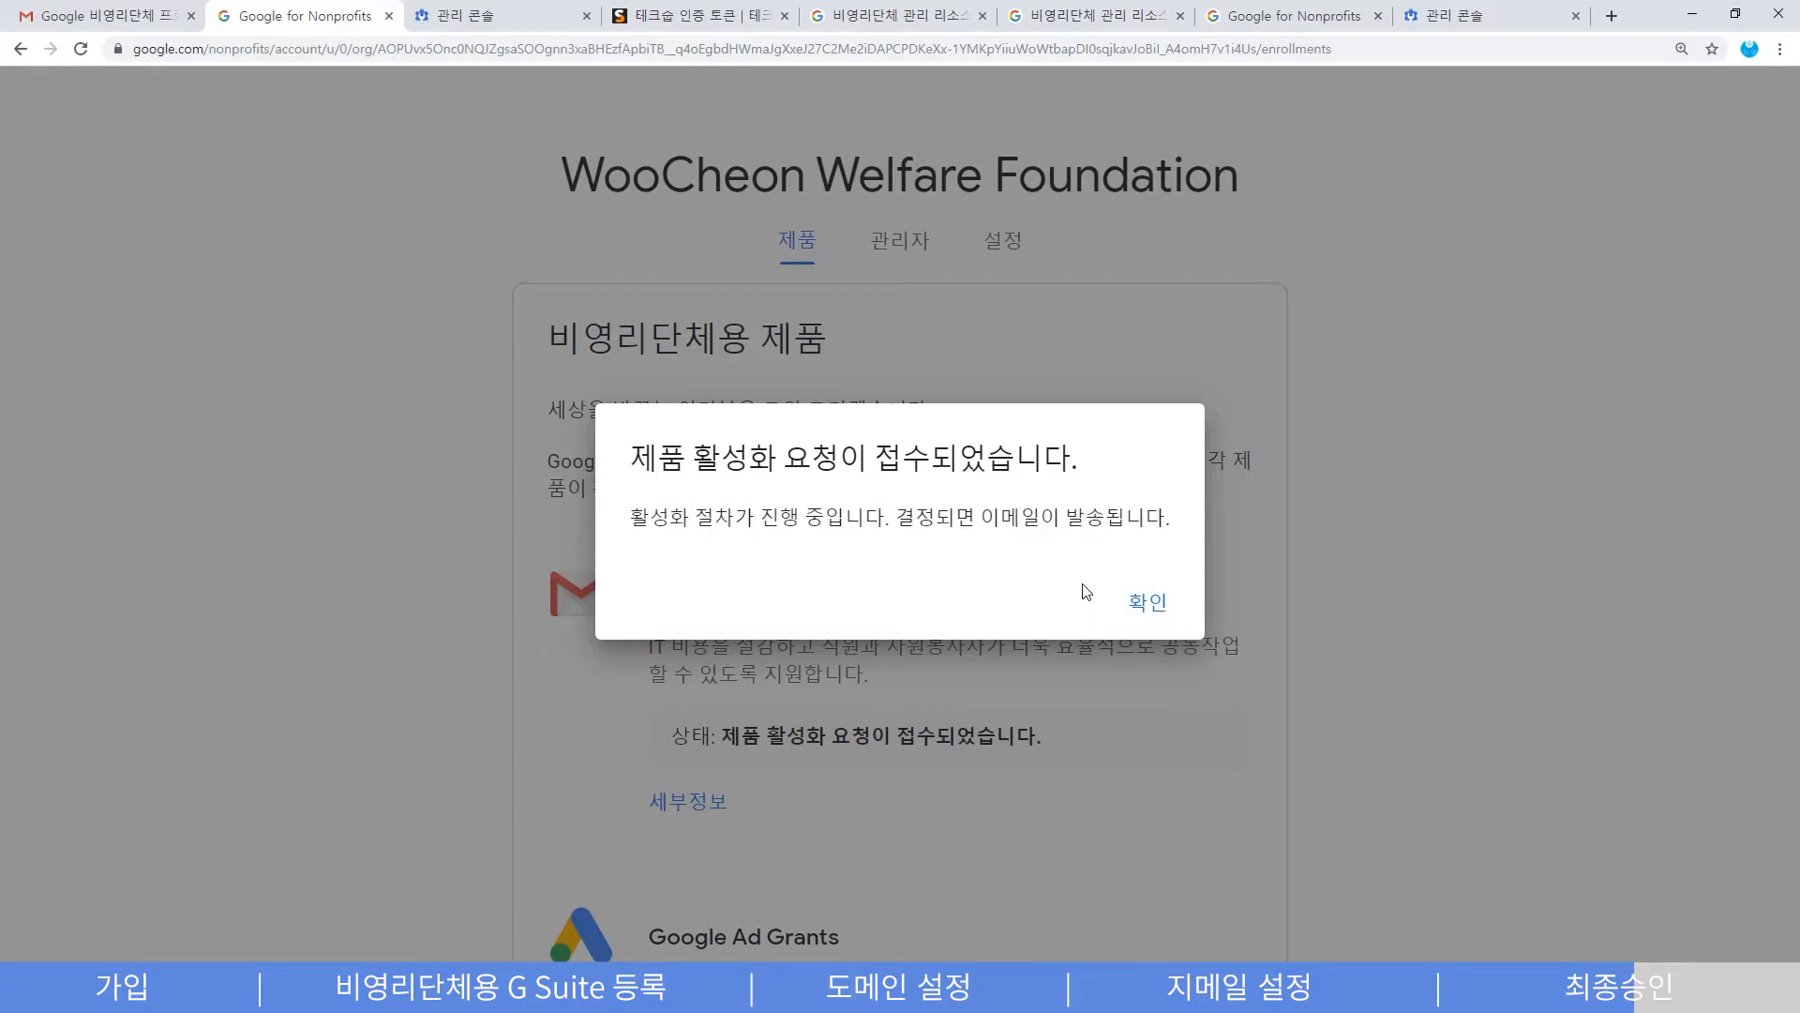
click(1150, 604)
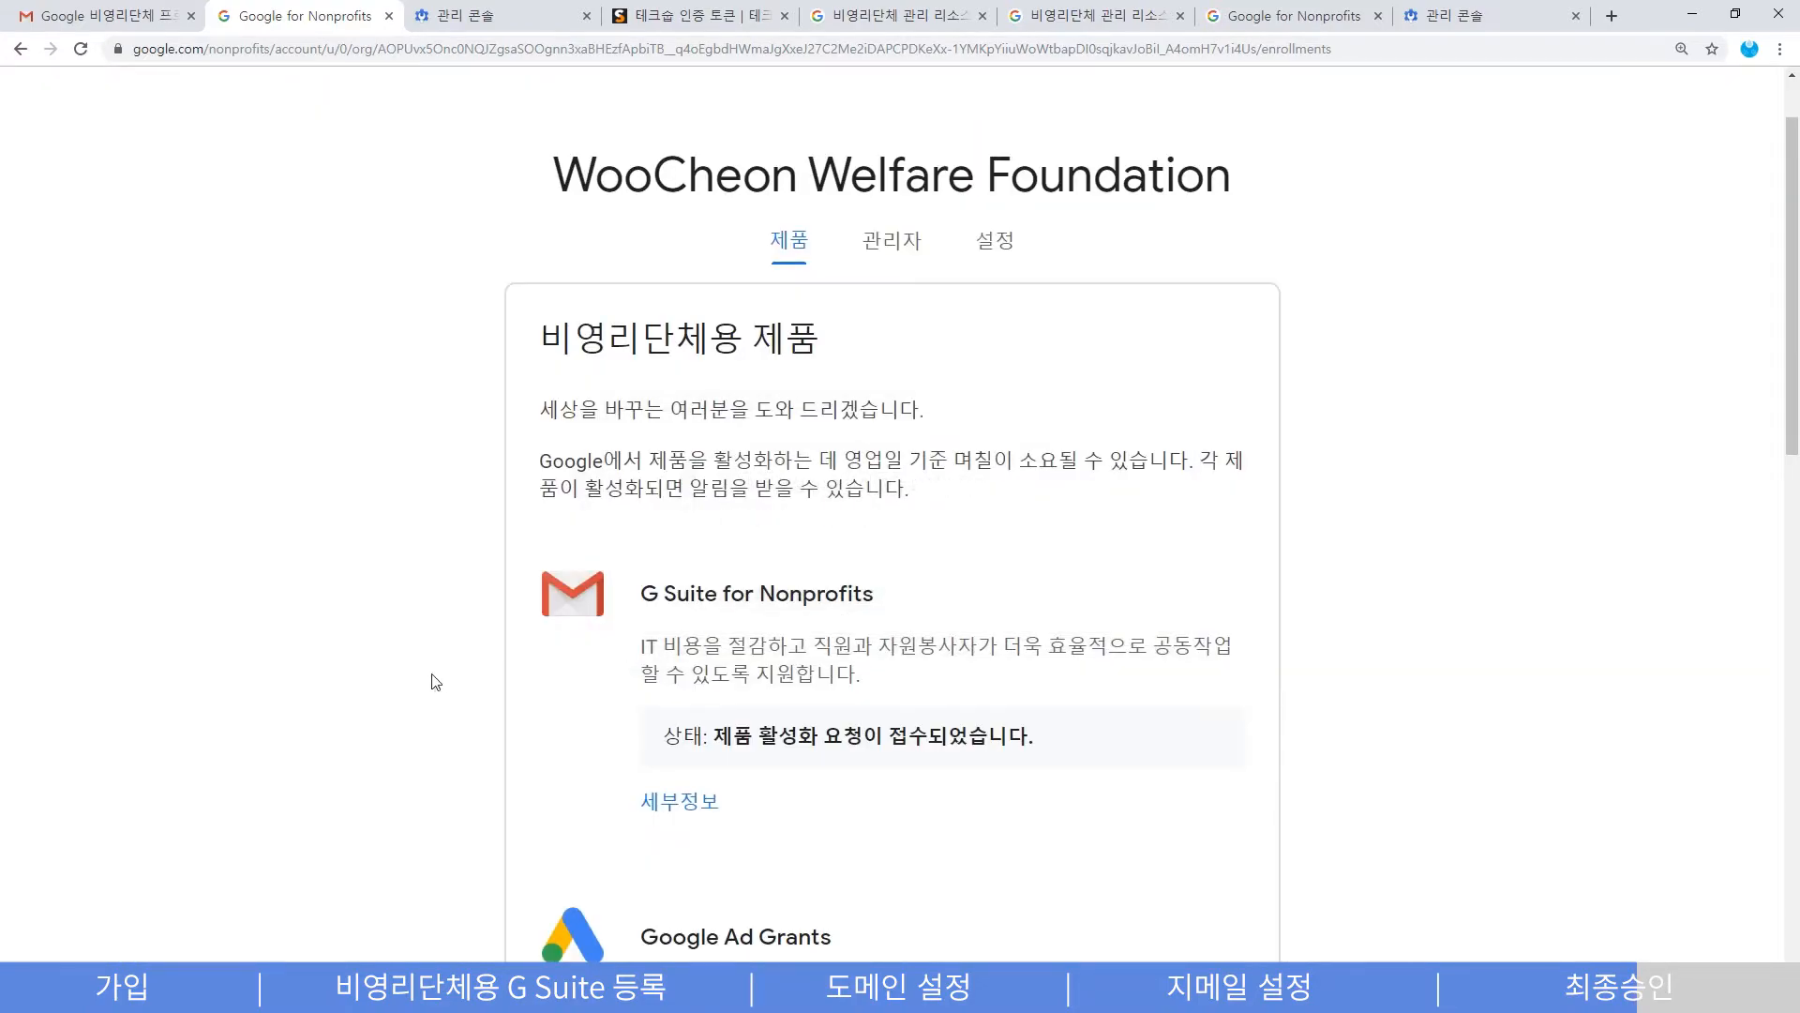
- Scroll down and review the request-received status message on the activation page
scroll(427, 690, down, 1)
scroll(427, 690, down, 1)
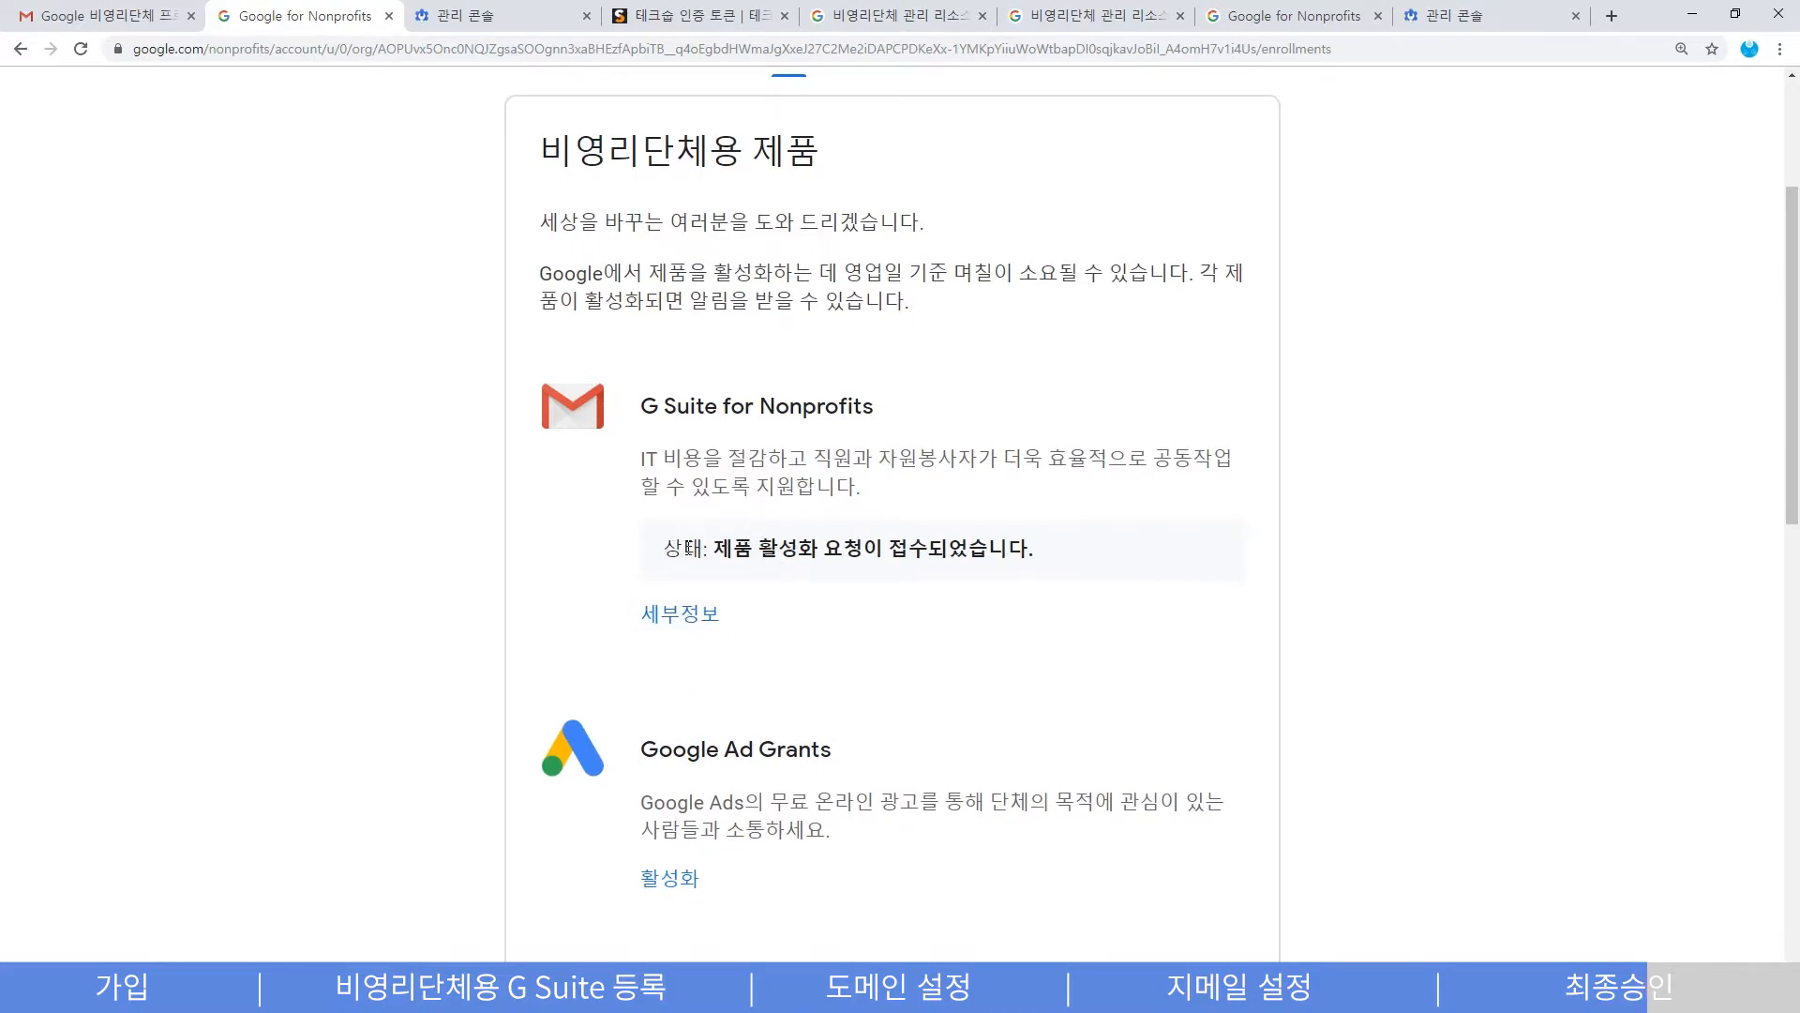
drag(716, 548, 1079, 554)
click(1084, 554)
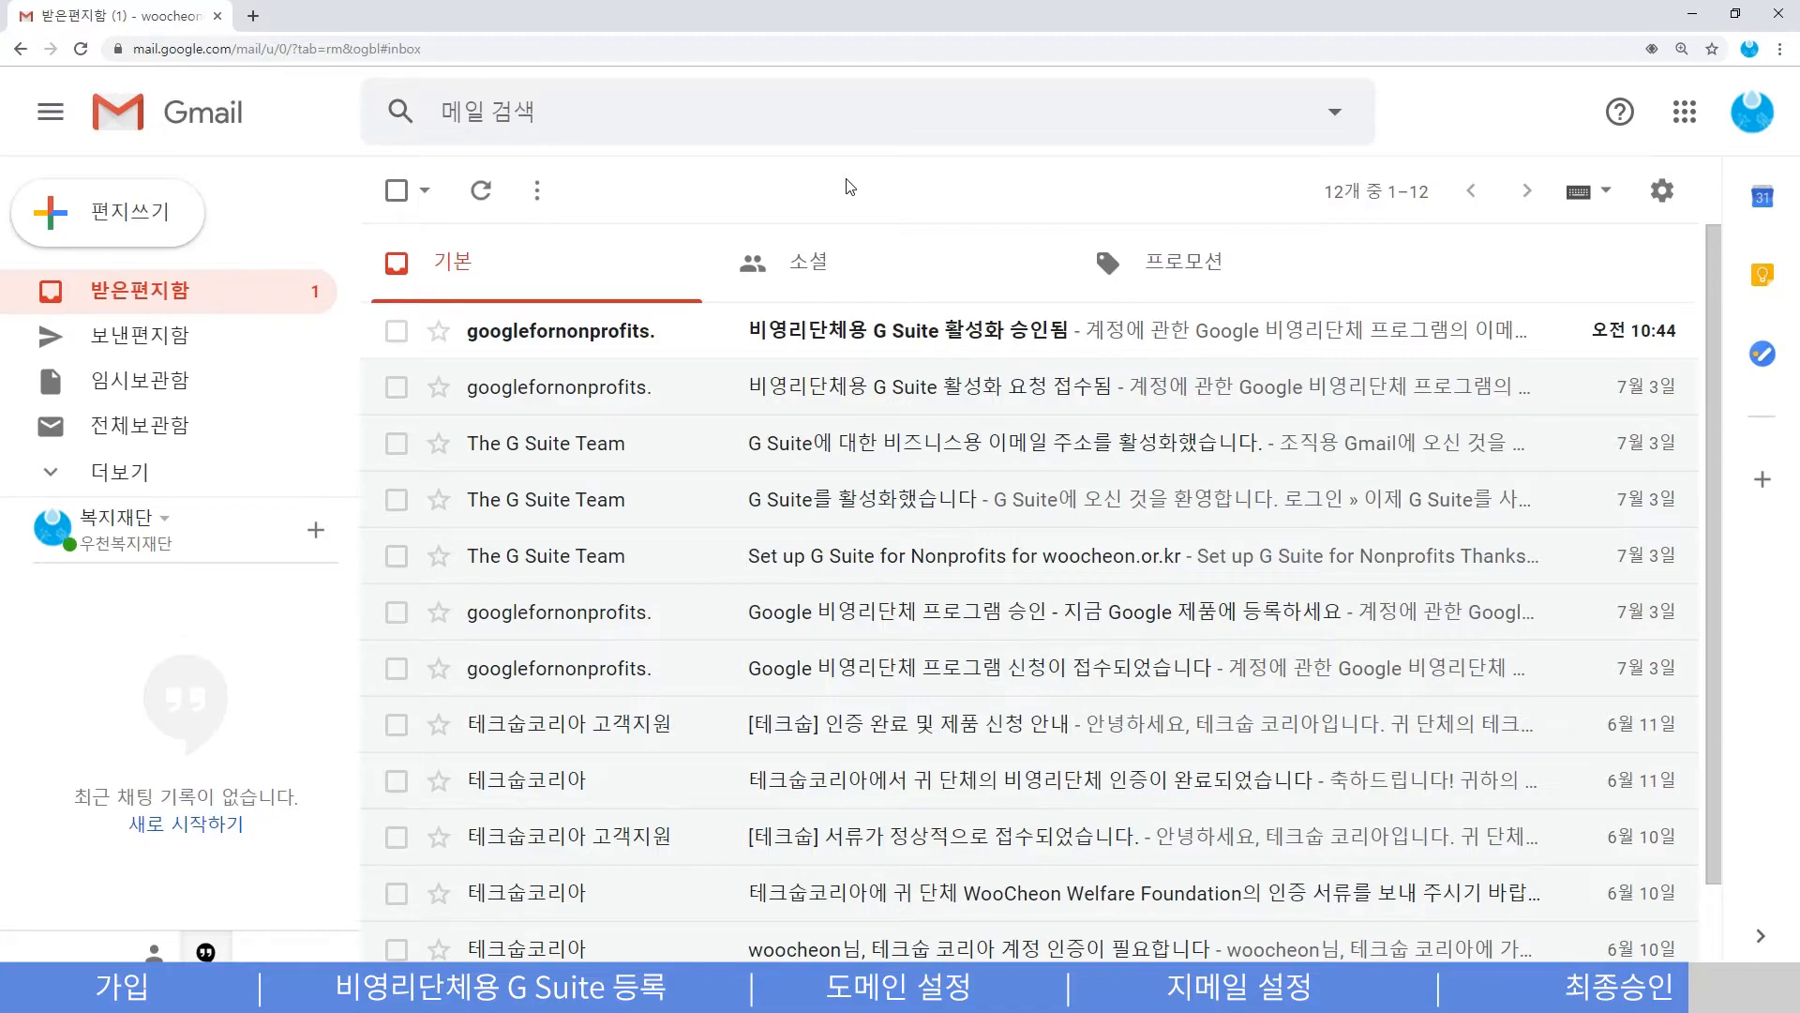
- Open the '비영리단체용 G Suite 활성화 승인됨' email and follow its '관리 콘솔에 로그인' link
click(893, 329)
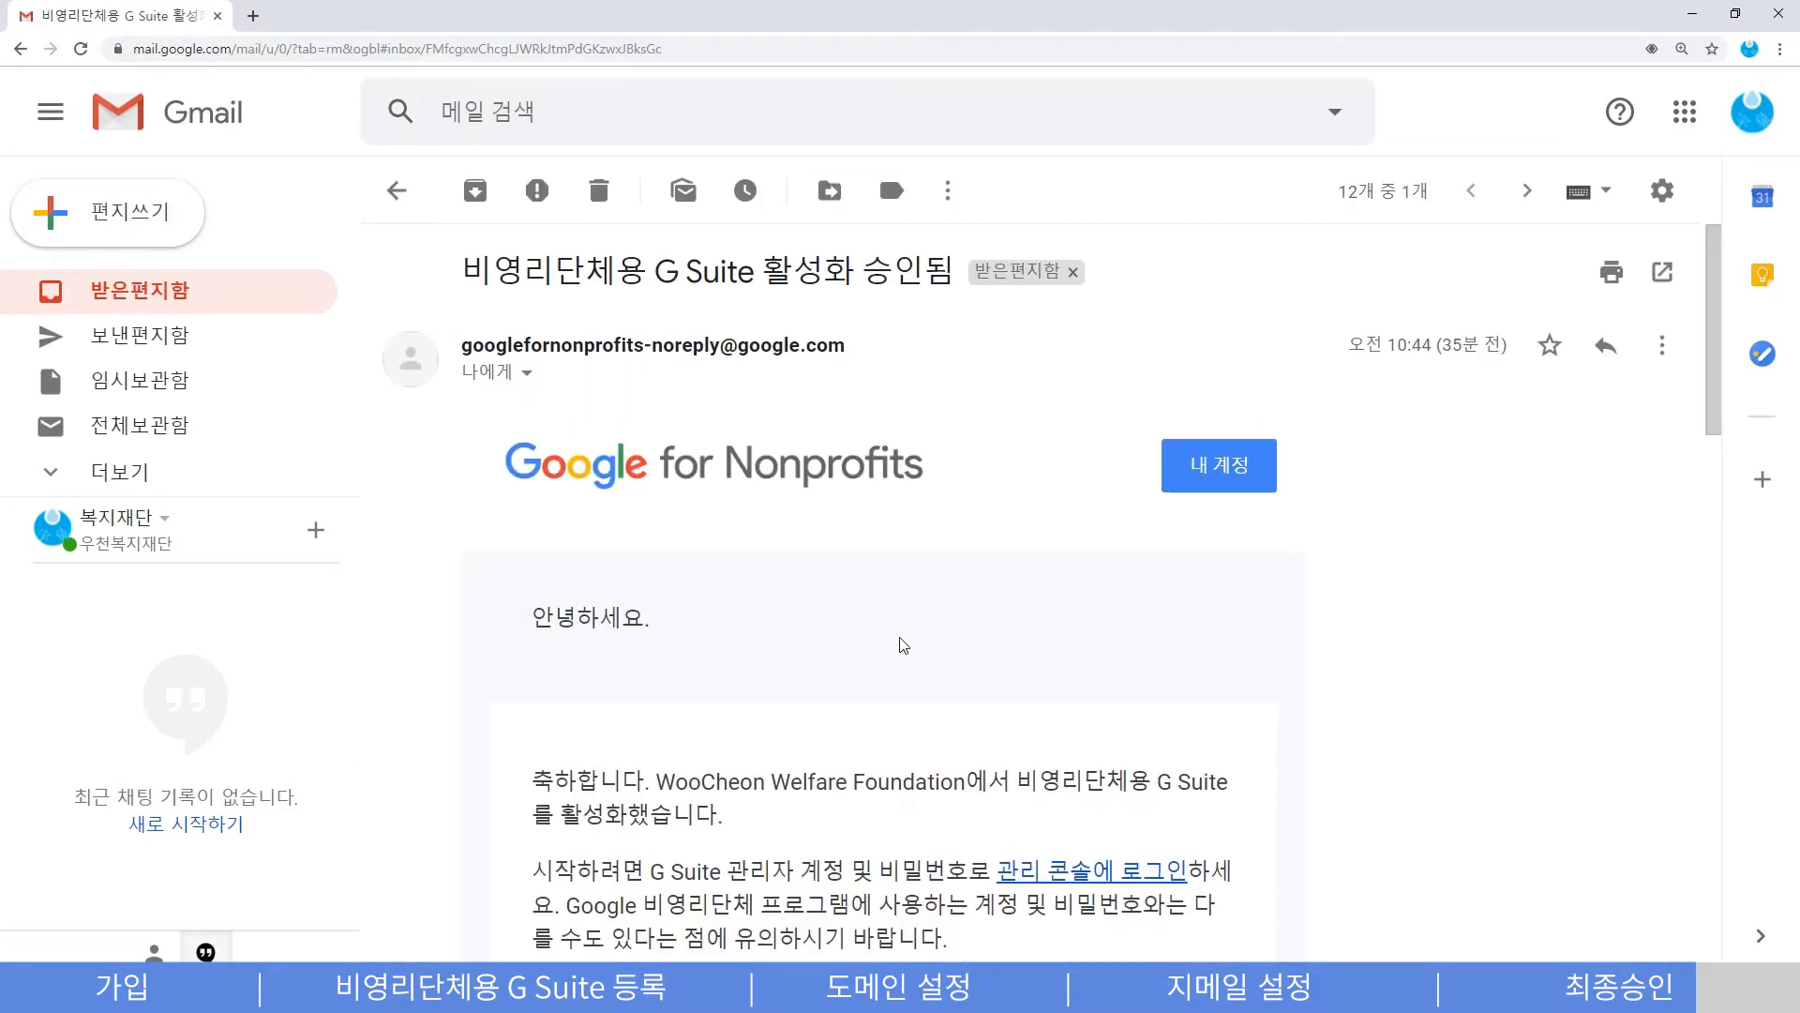
scroll(898, 646, down, 2)
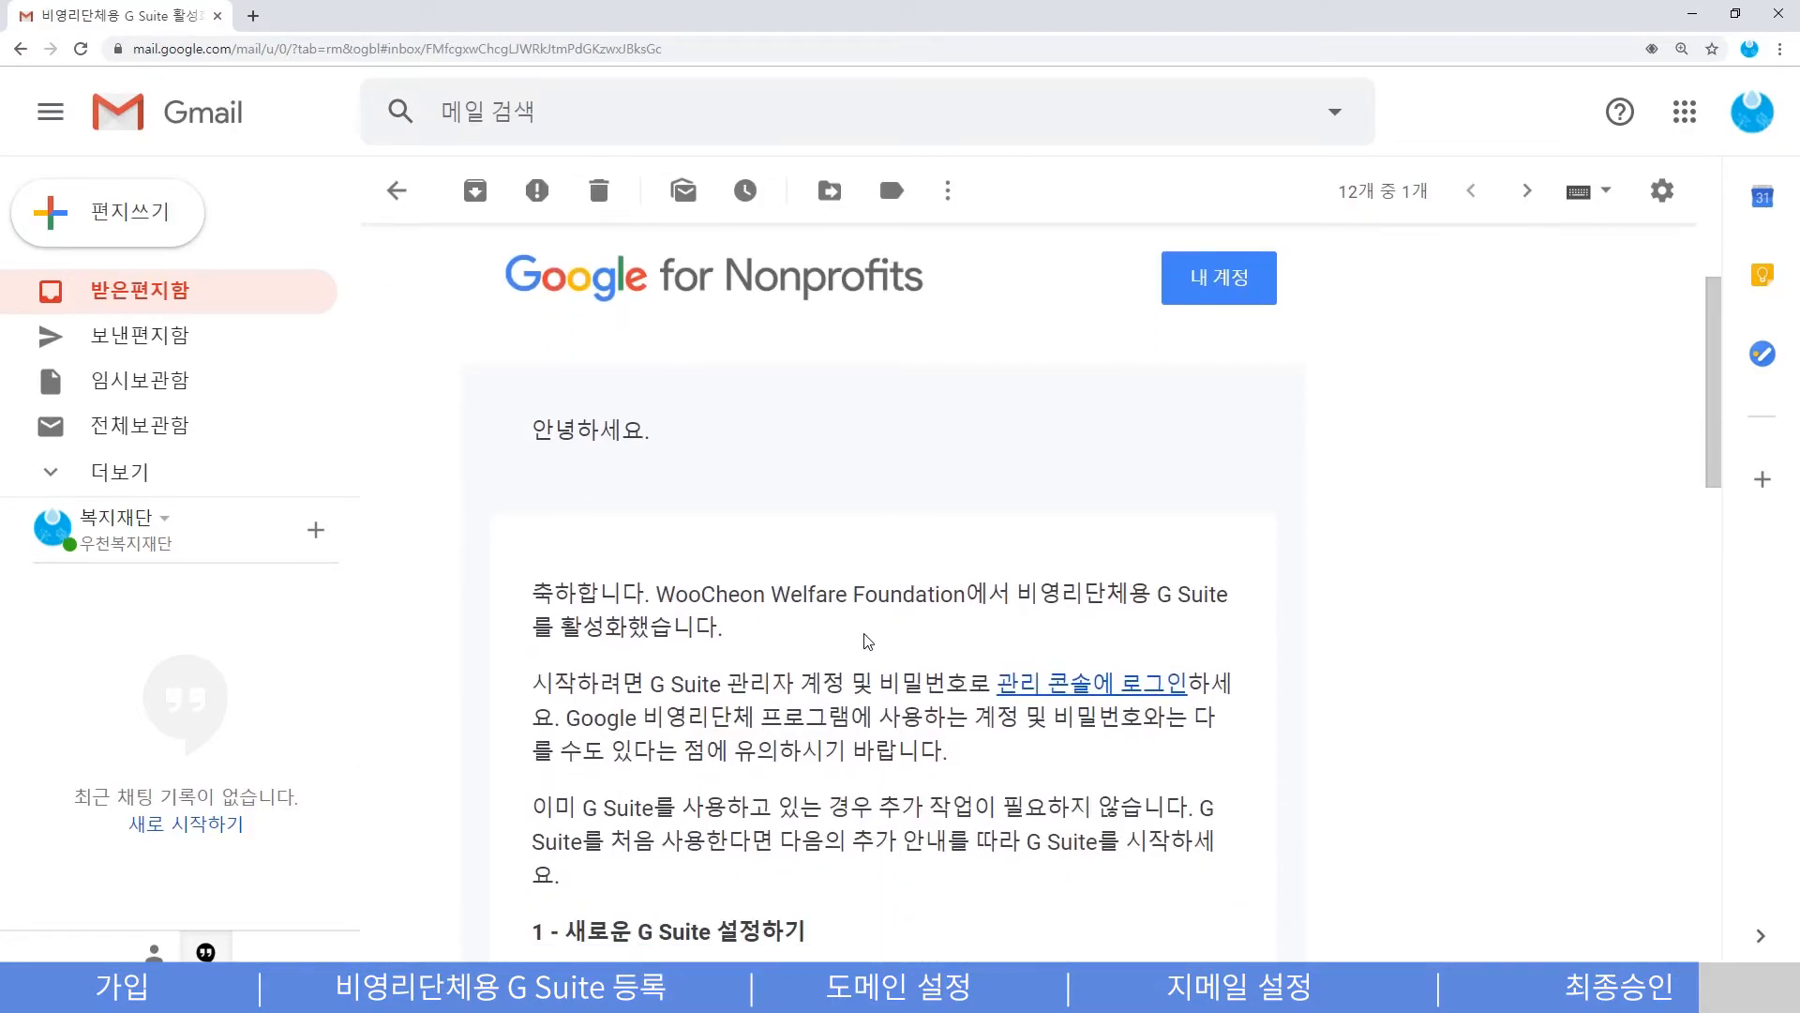
drag(1006, 592, 1021, 624)
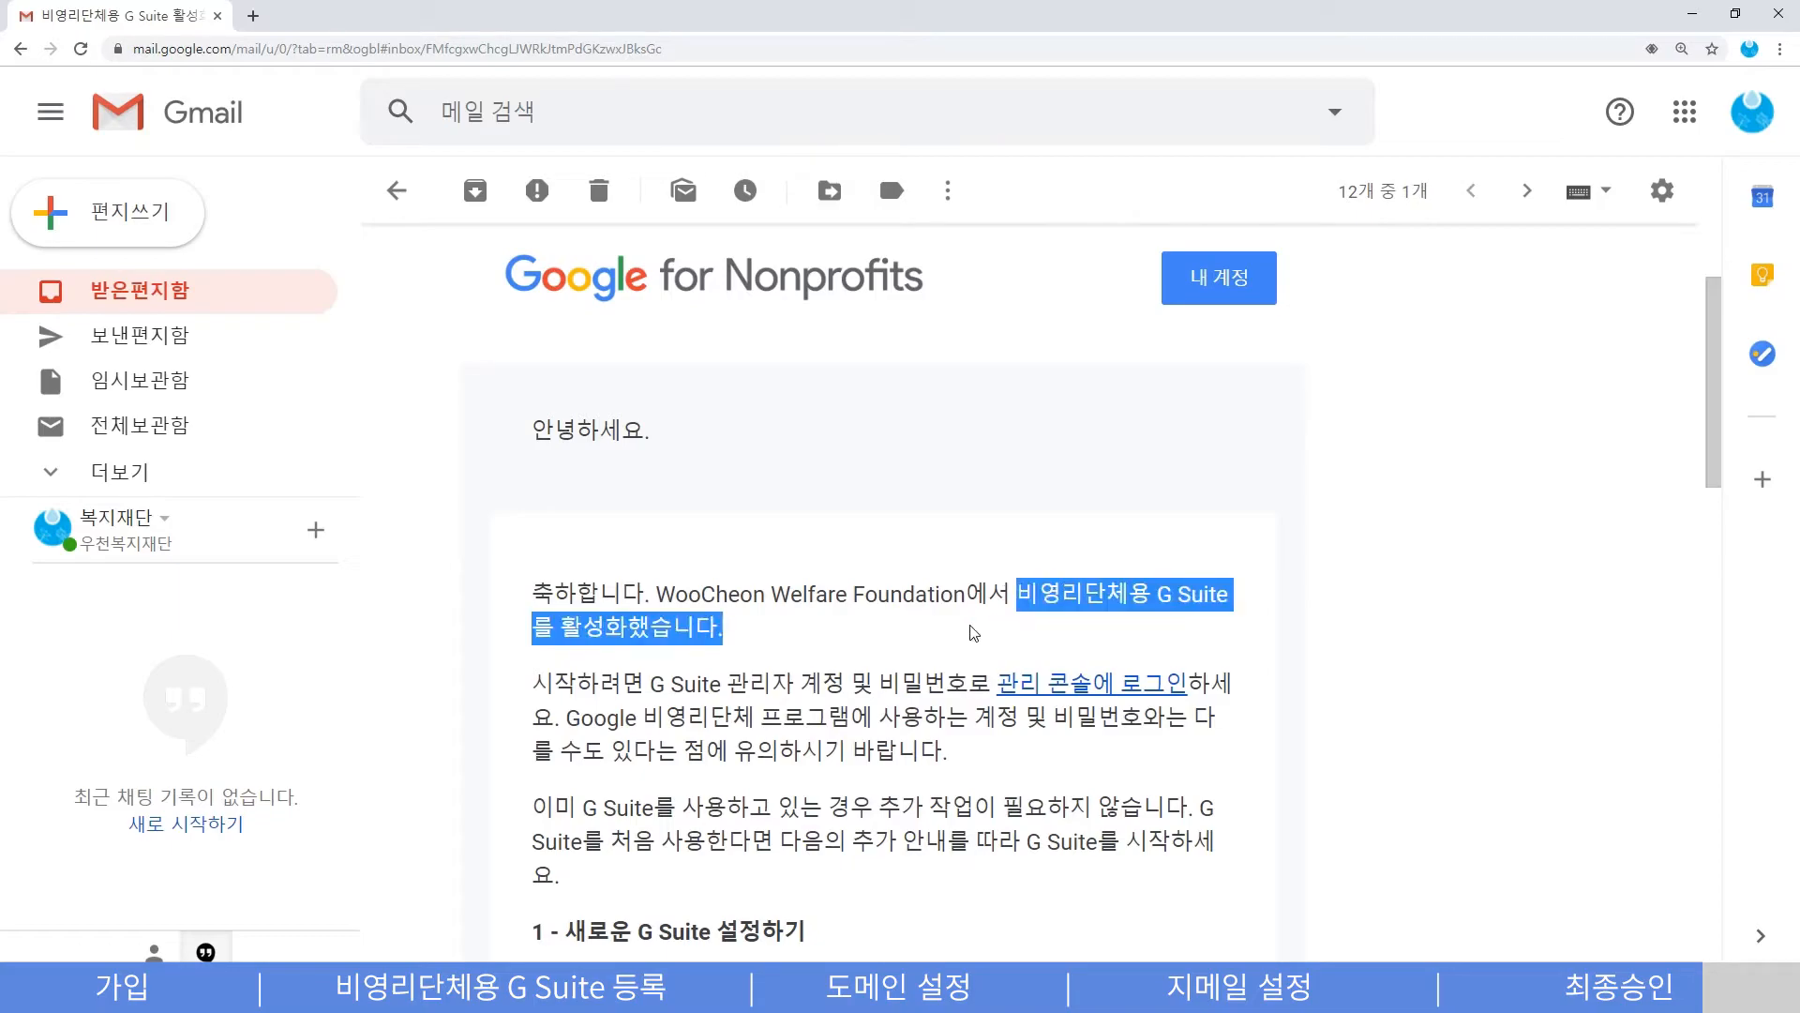
click(913, 637)
scroll(912, 637, down, 1)
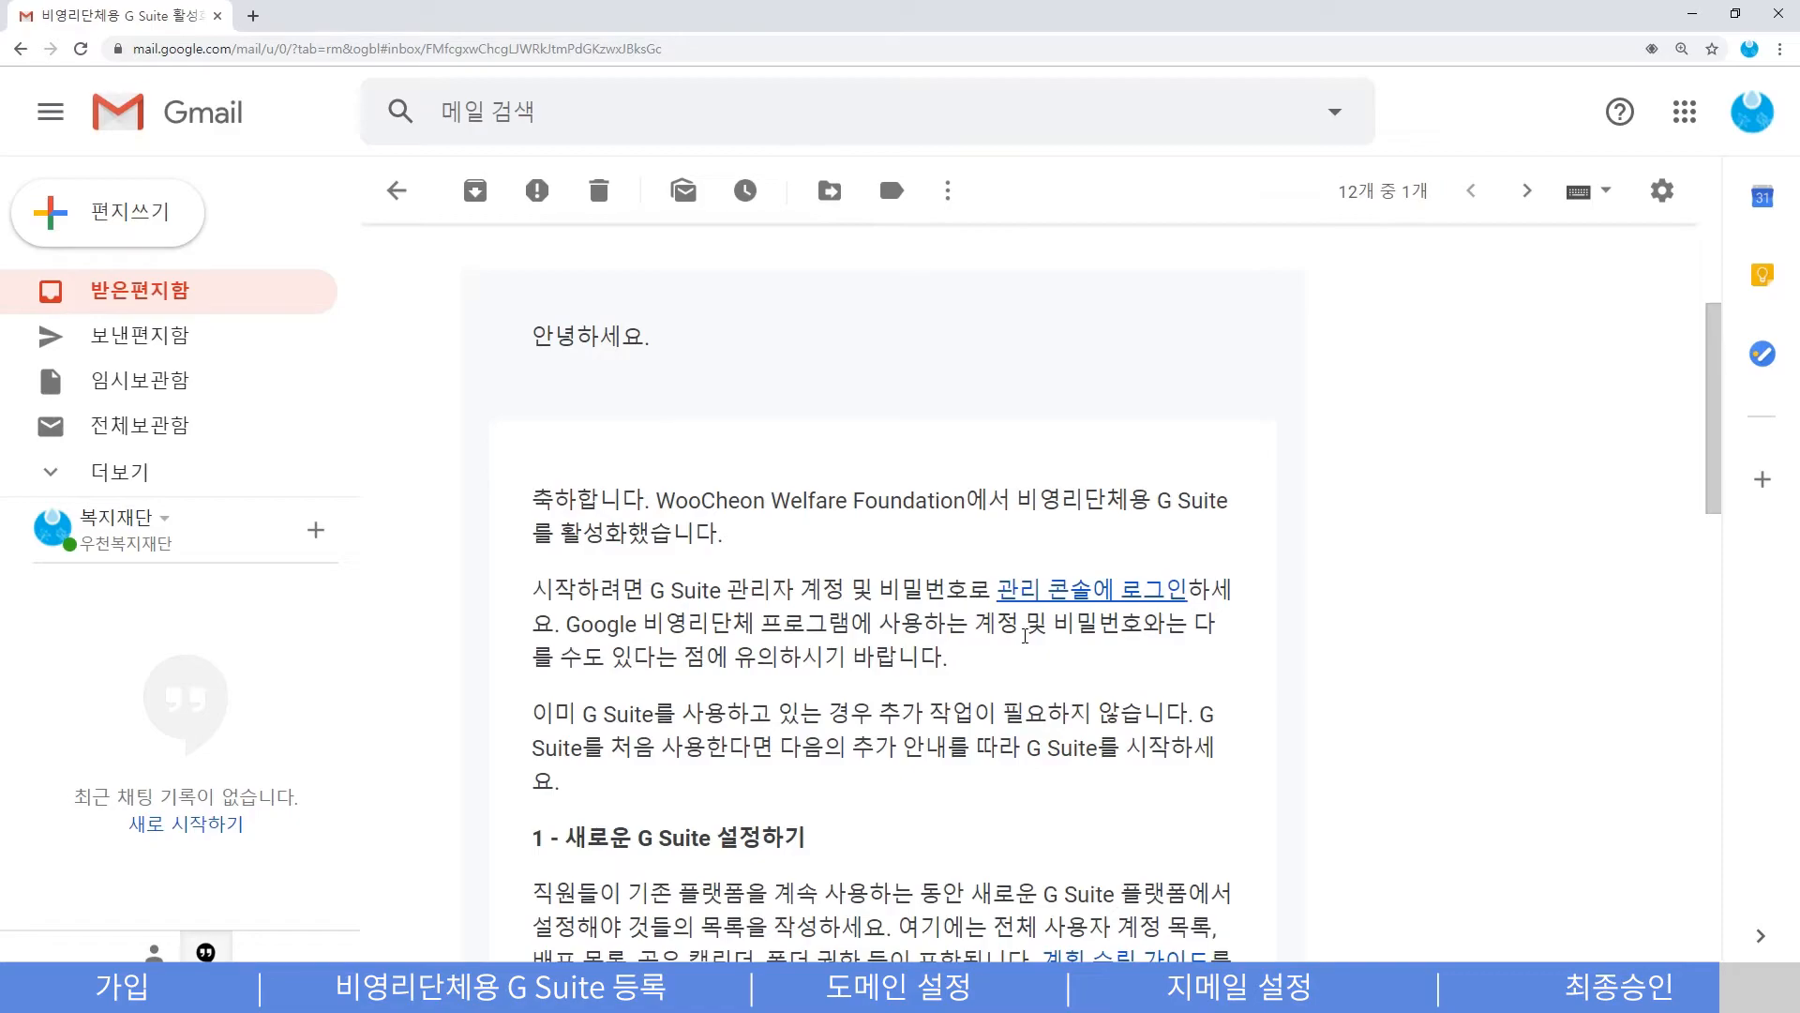
click(1027, 598)
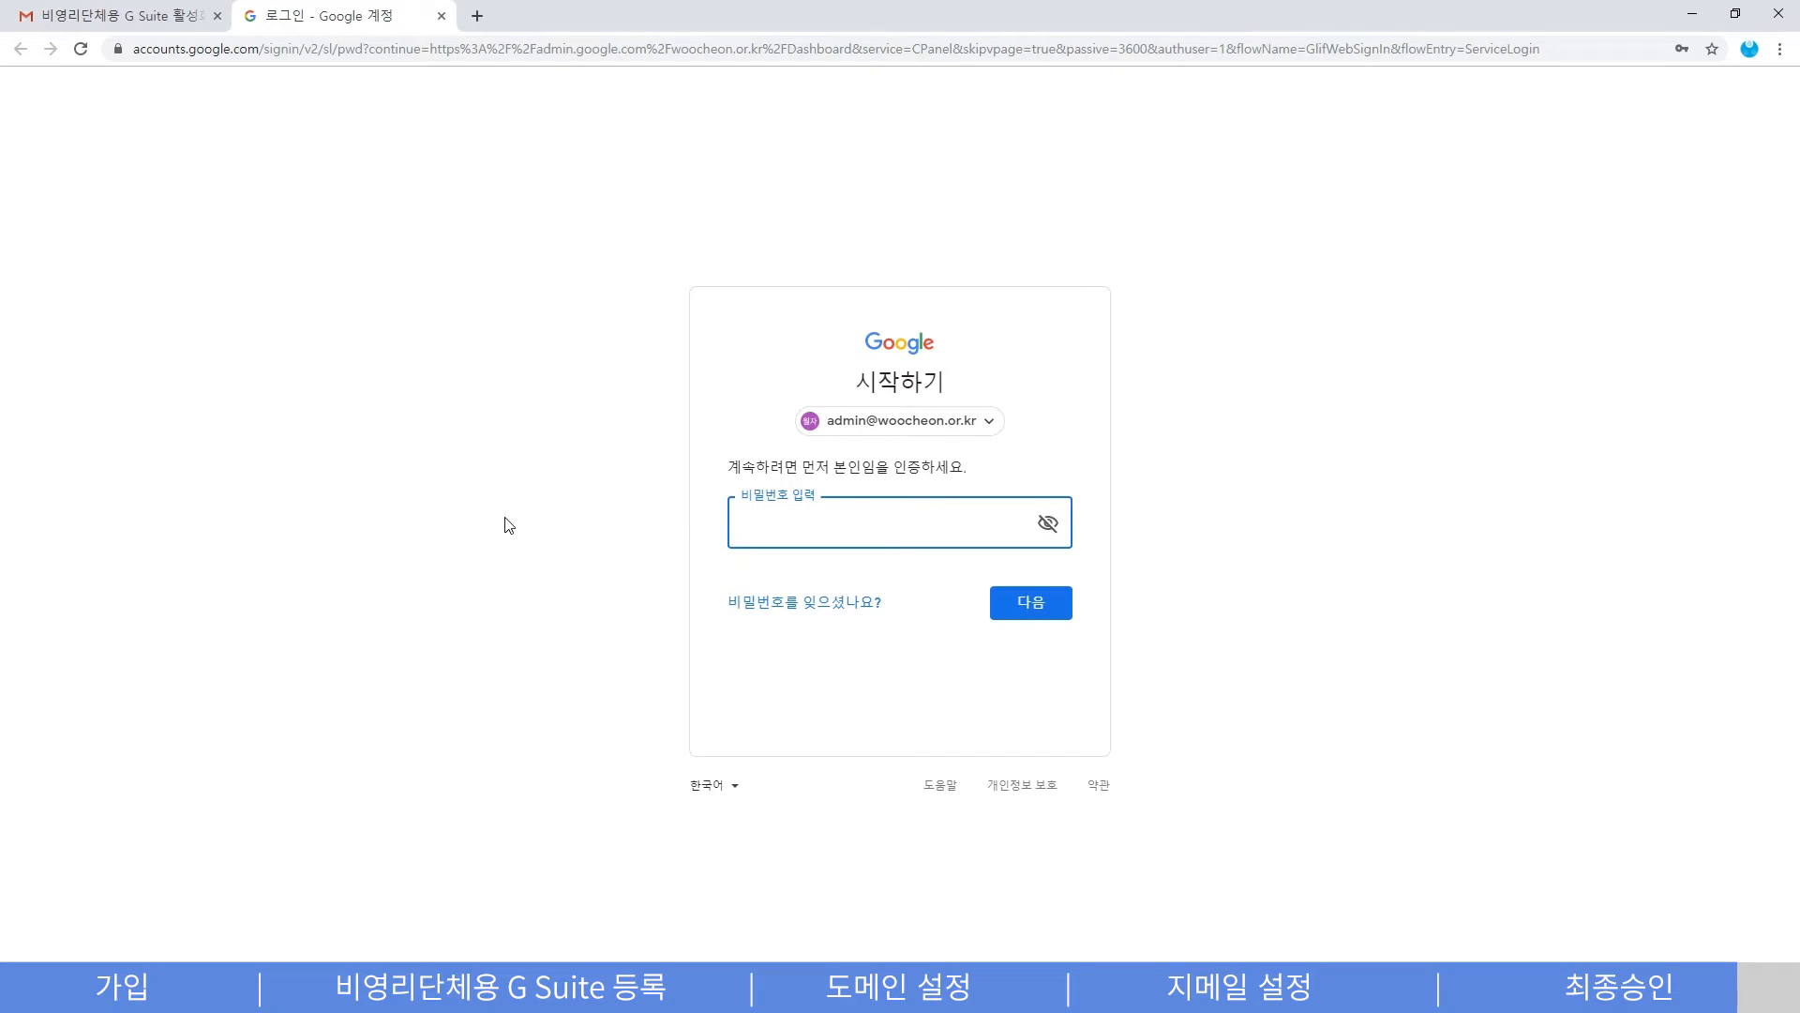
- Sign in with the administrator password and view billing showing G Suite for Nonprofit as 가입비 무료
text(••••••)
key(Return)
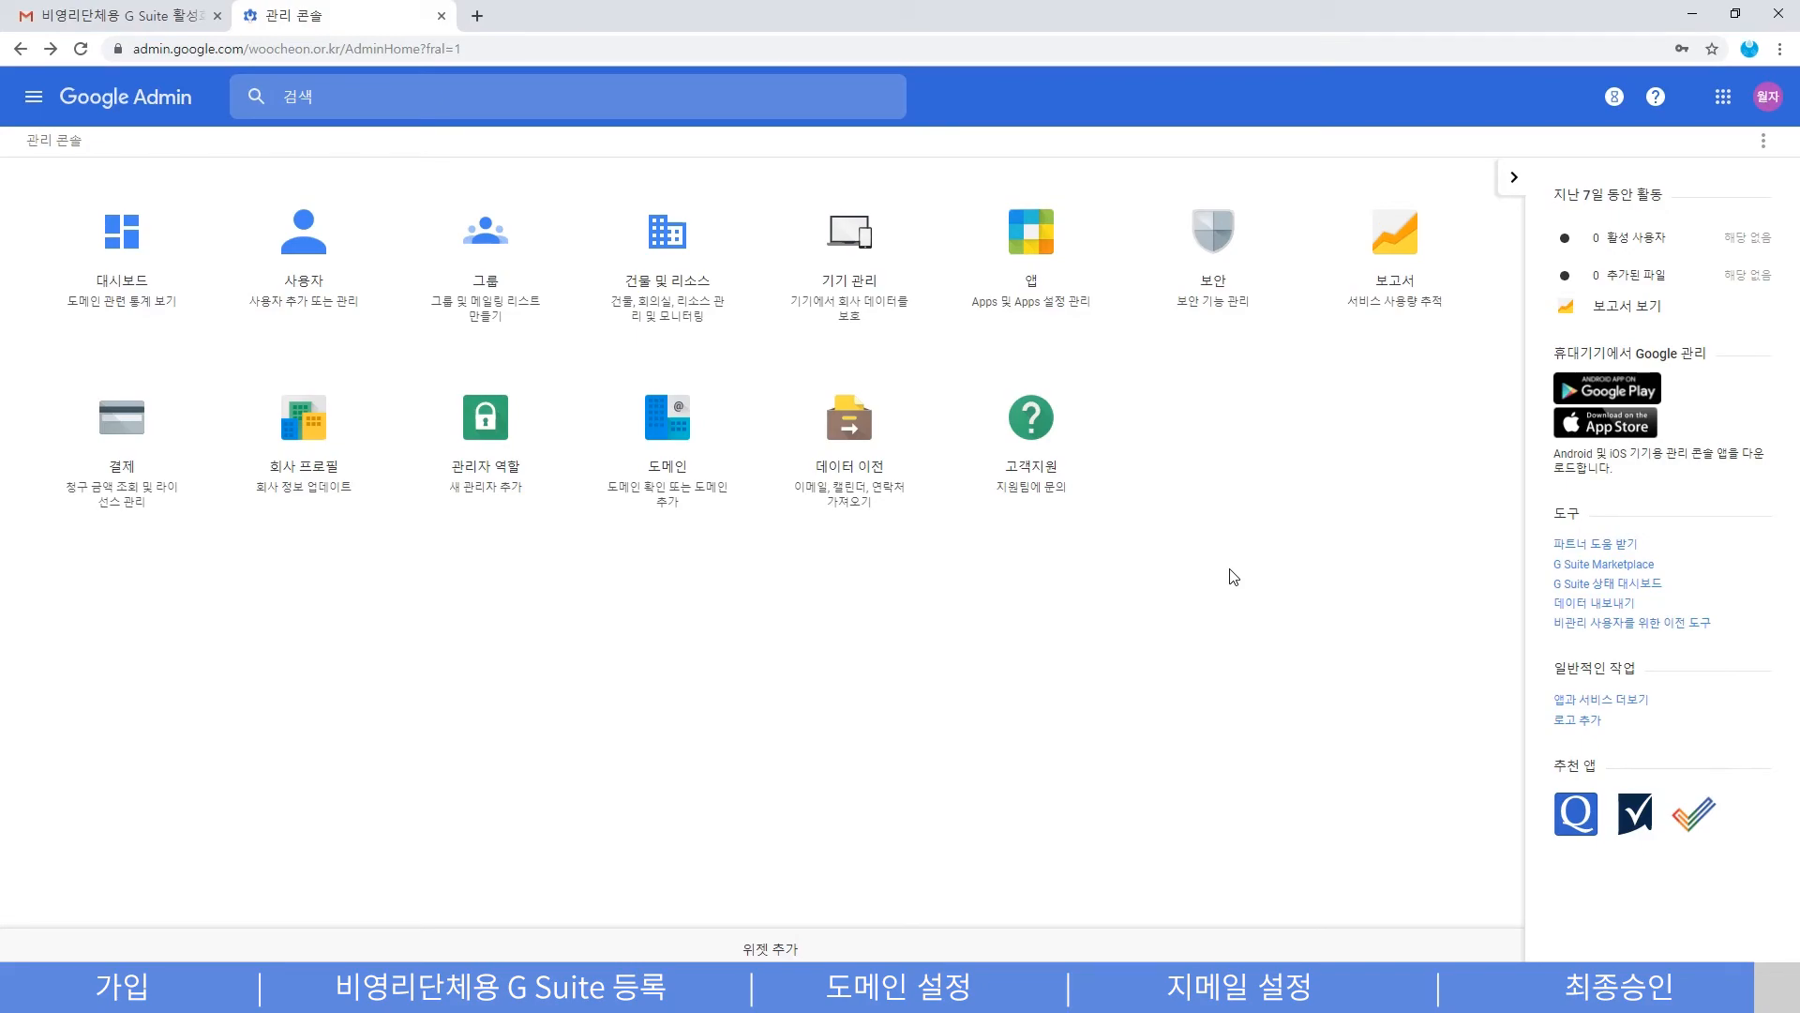
click(150, 431)
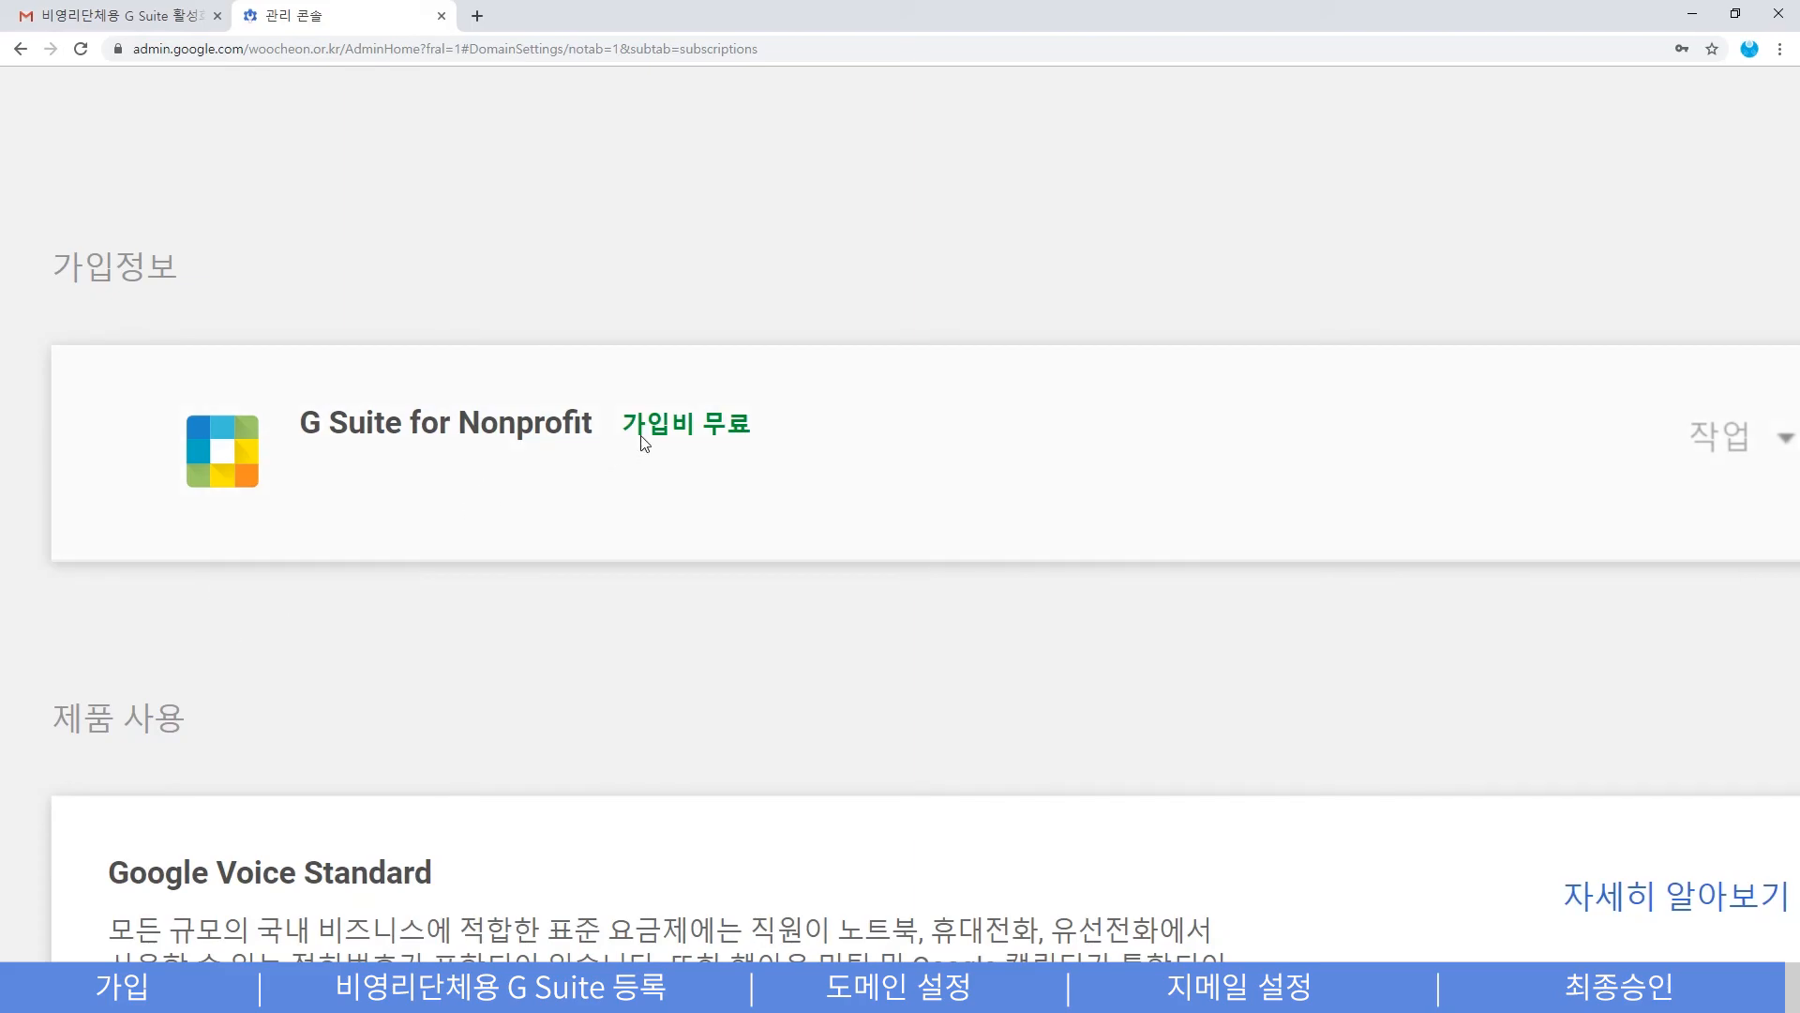
drag(626, 427, 764, 425)
click(770, 225)
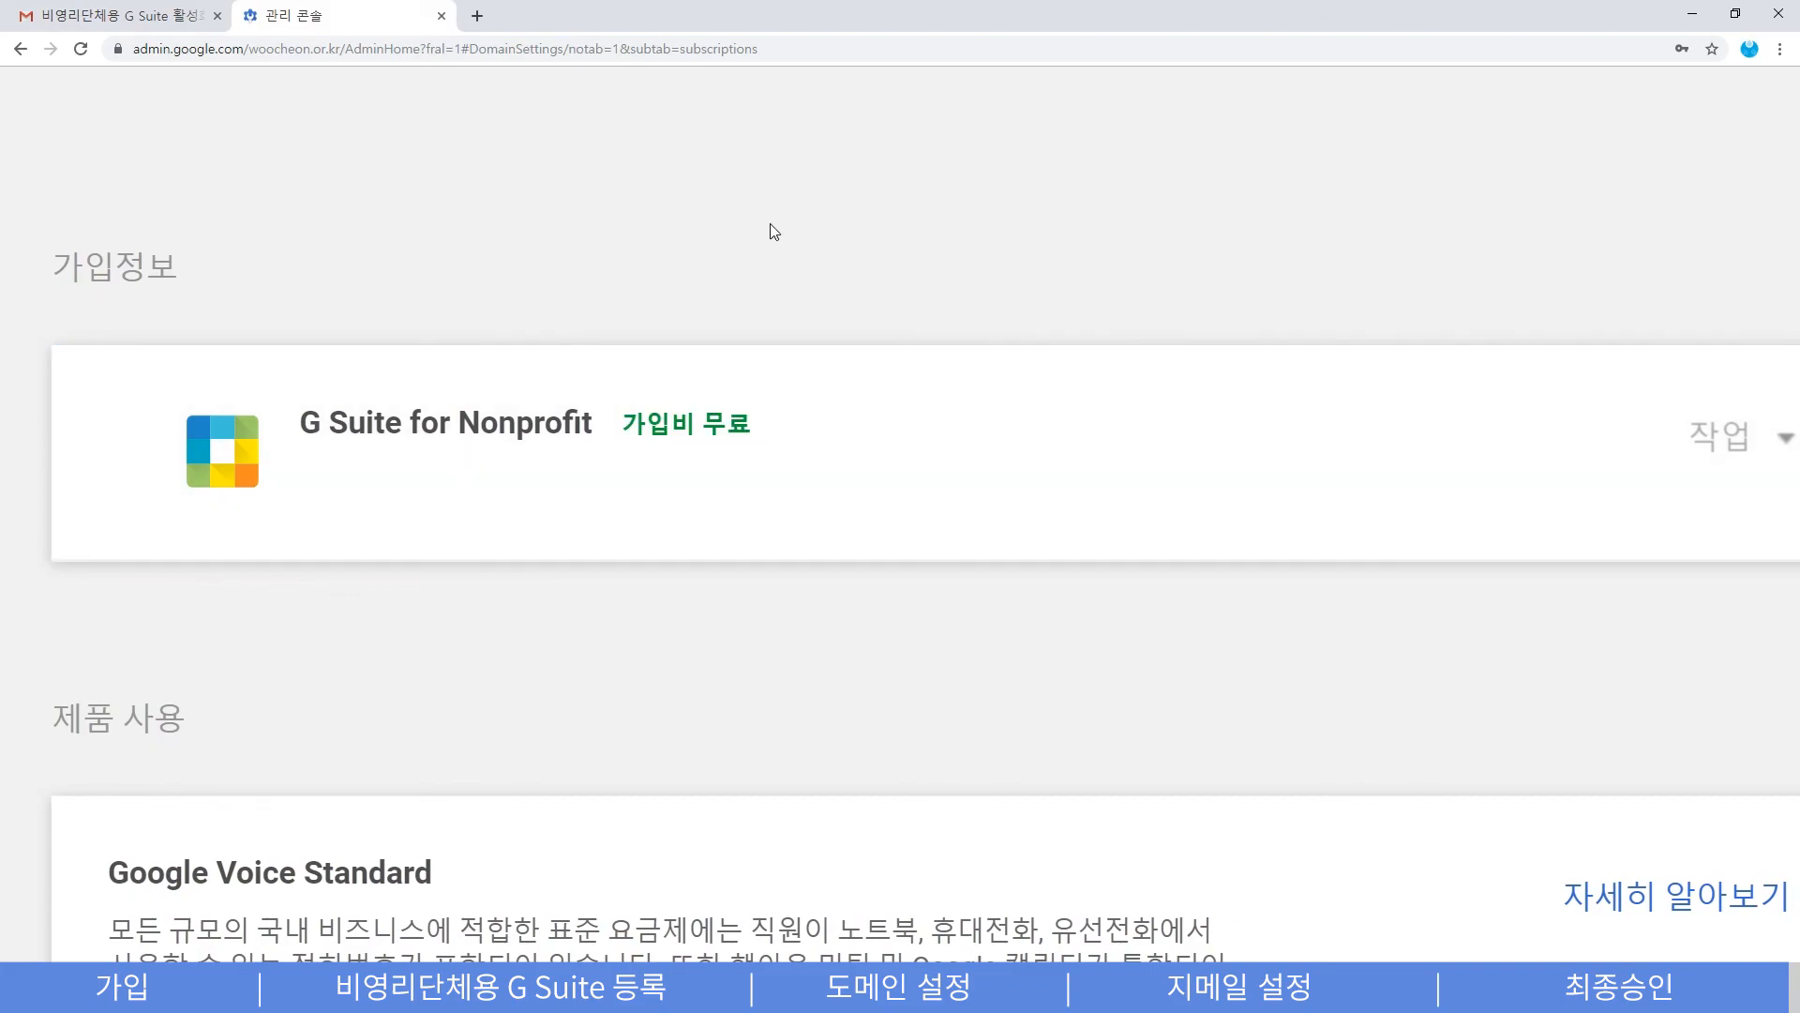